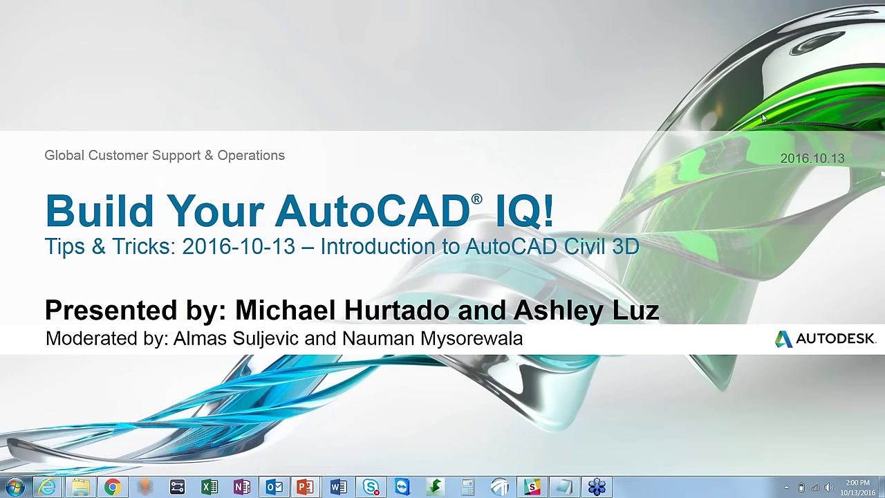
# Step: Advance past the About slide to slide 3, 'Before We Get Started…'
pyautogui.click(622, 210)
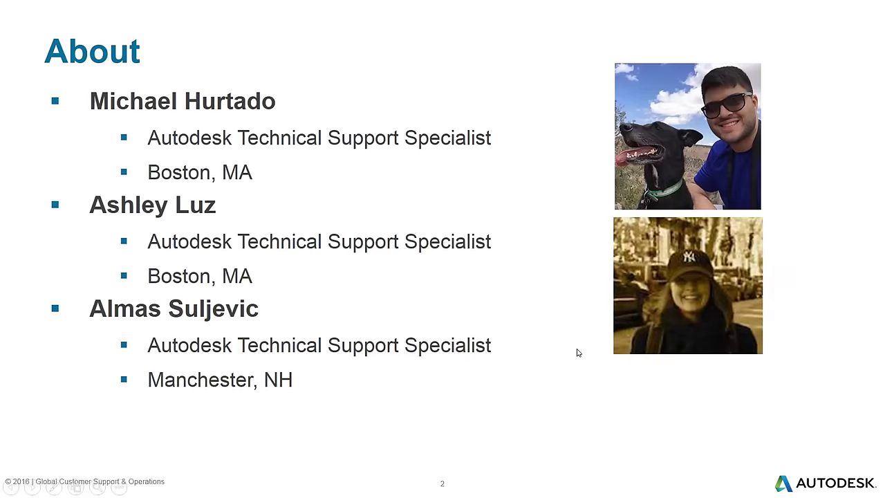
pyautogui.press('Right')
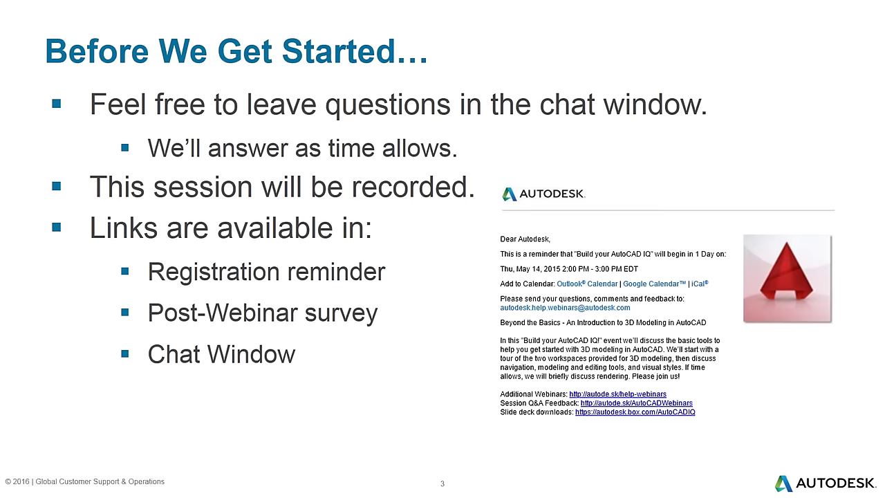
# Step: Go to slide 4, 'Welcome to the Autodesk Help Webinar Series!'
pyautogui.press('Right')
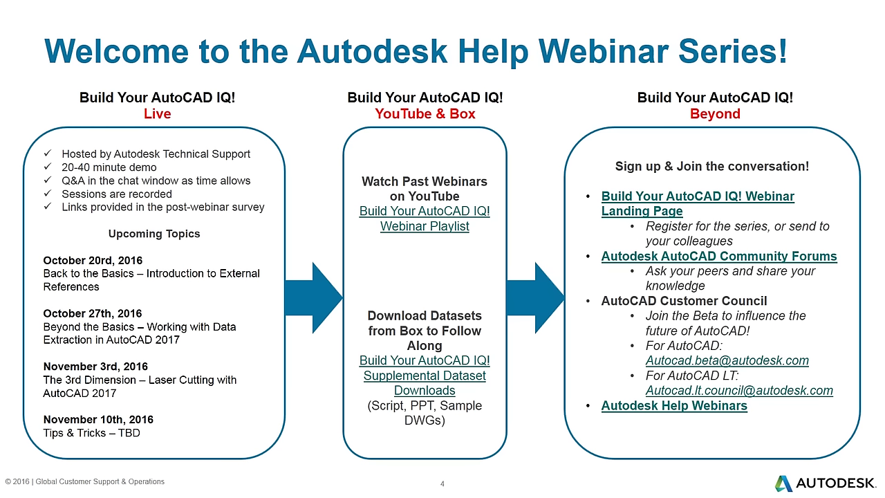
# Step: Step through the Autodesk Knowledge Network and Answer Day slides to the agenda slide
pyautogui.press('Right')
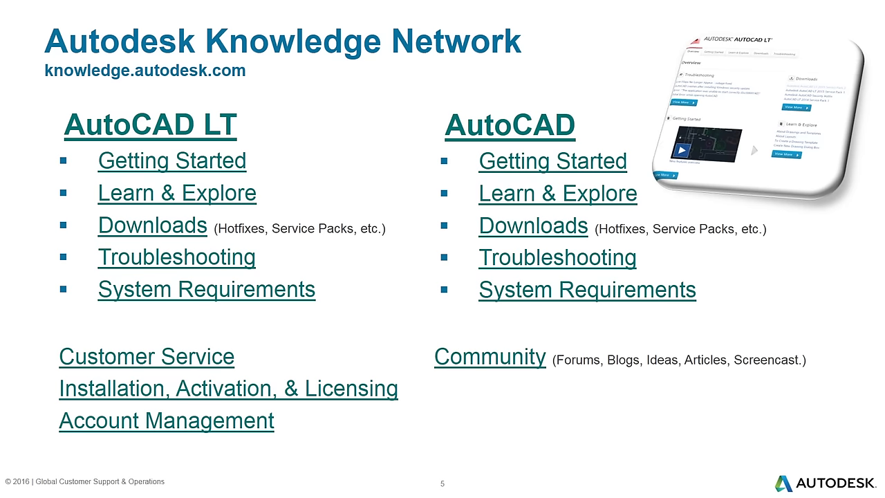
pyautogui.press('Right')
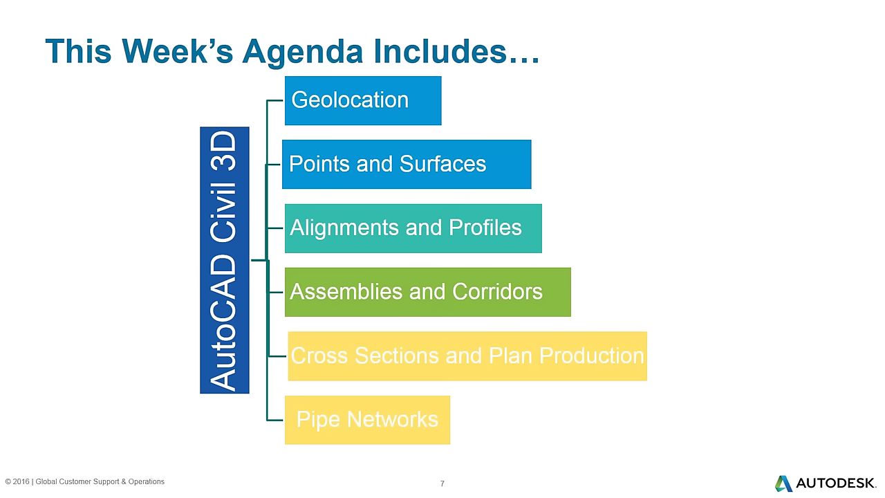
# Step: Advance the slideshow toward the Civil 3D demo slide
pyautogui.press('Right')
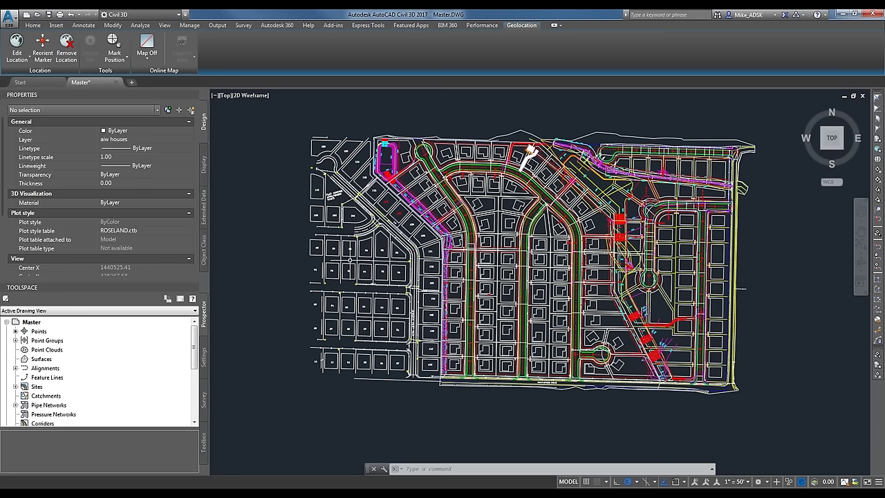
# Step: Turn on Map Aerial imagery and zoom around the subdivision lots to compare them
pyautogui.click(149, 59)
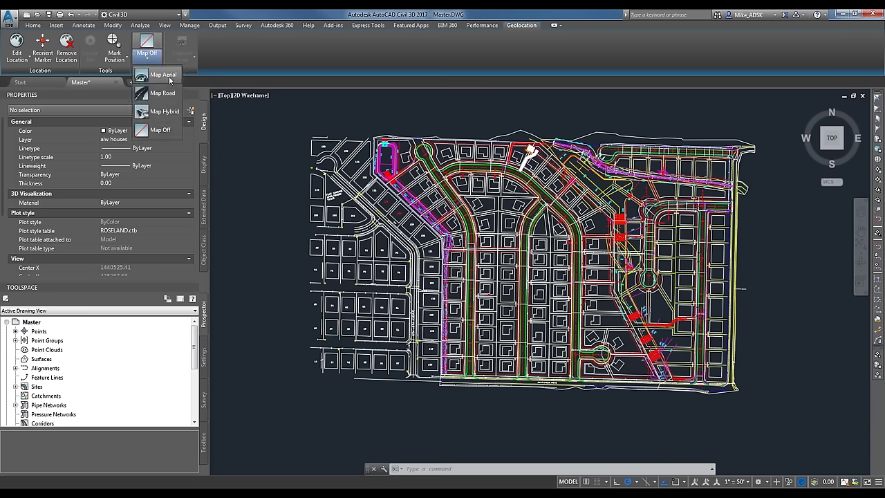
pyautogui.click(165, 75)
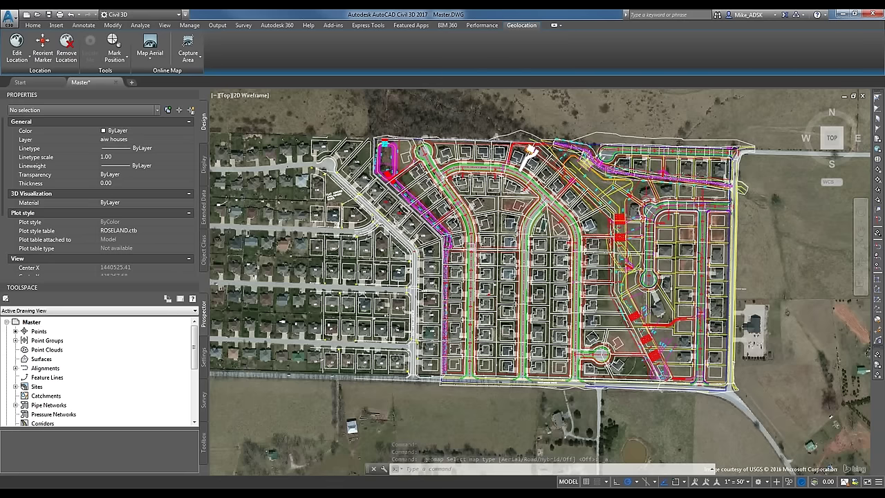
pyautogui.scroll(3, 531, 154)
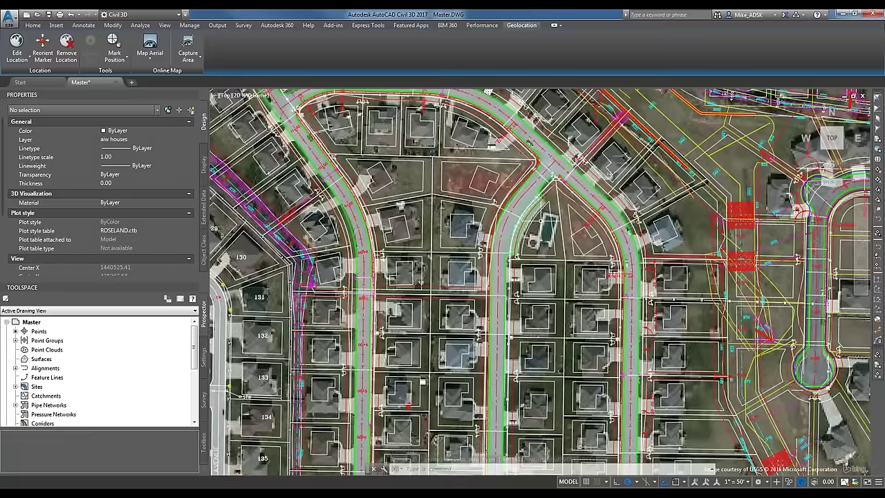
pyautogui.moveTo(530, 154); pyautogui.dragTo(543, 105, button='middle')
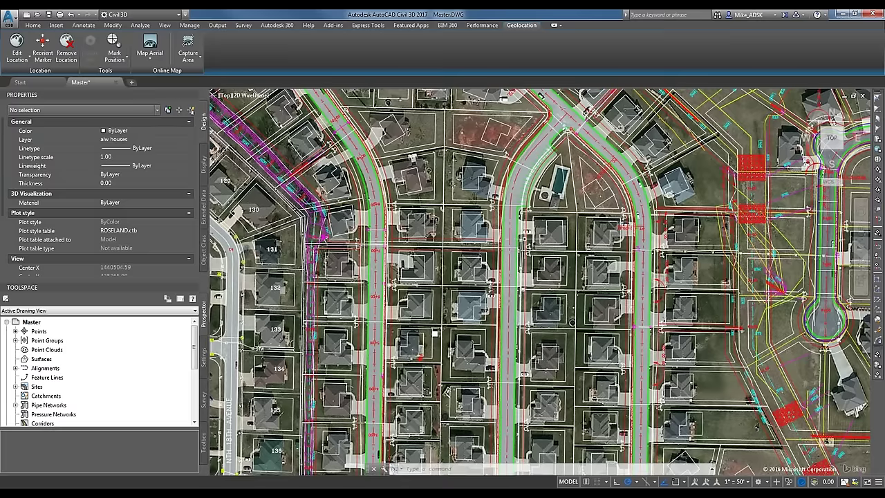
pyautogui.scroll(-3, 470, 277)
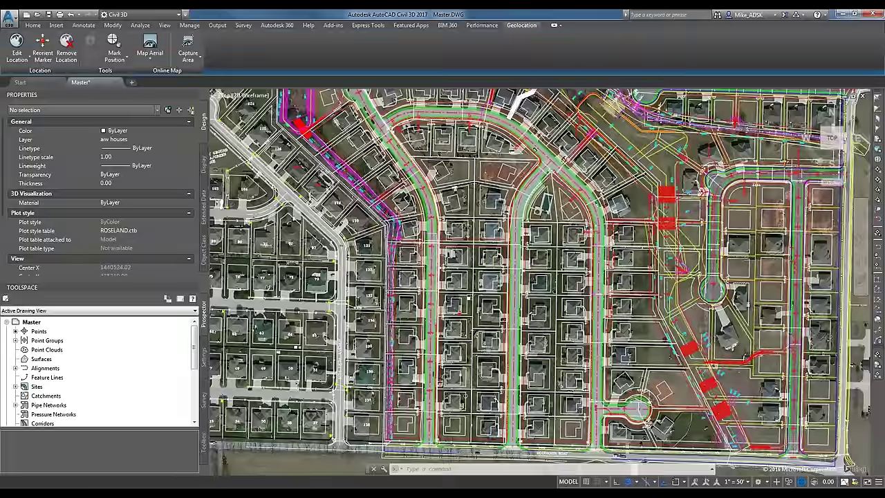
pyautogui.scroll(-2, 470, 277)
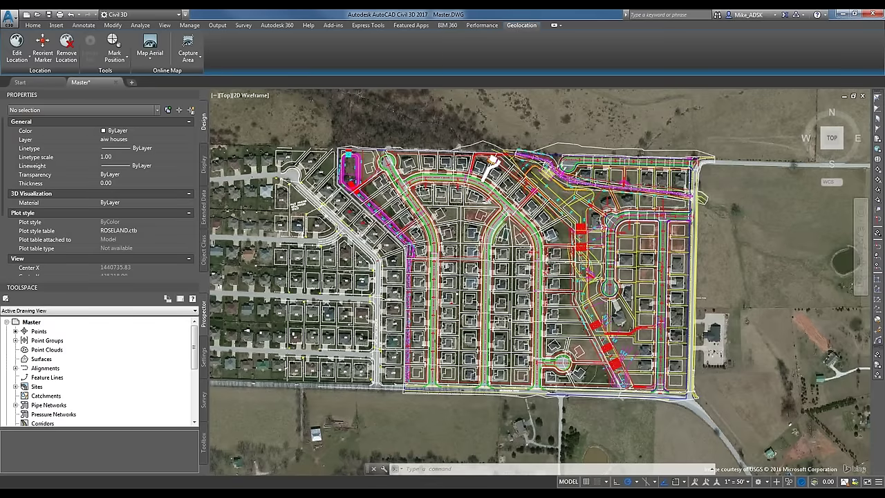
pyautogui.scroll(2, 509, 316)
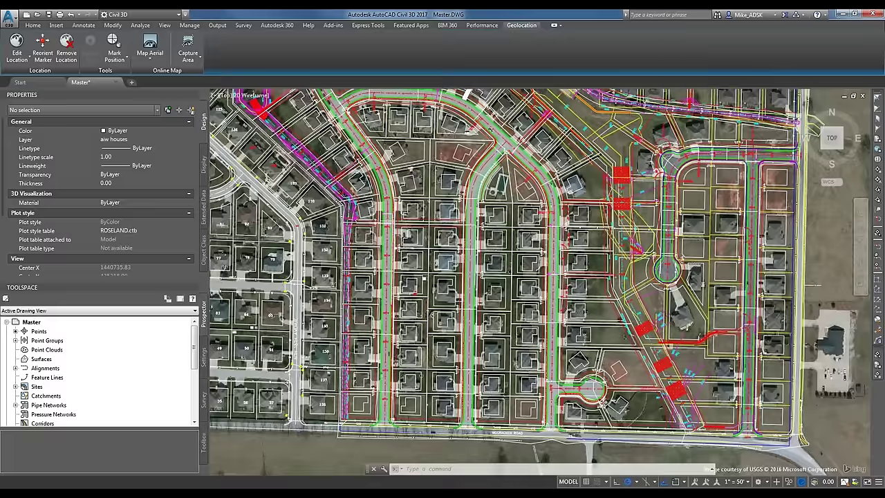
pyautogui.scroll(2, 503, 321)
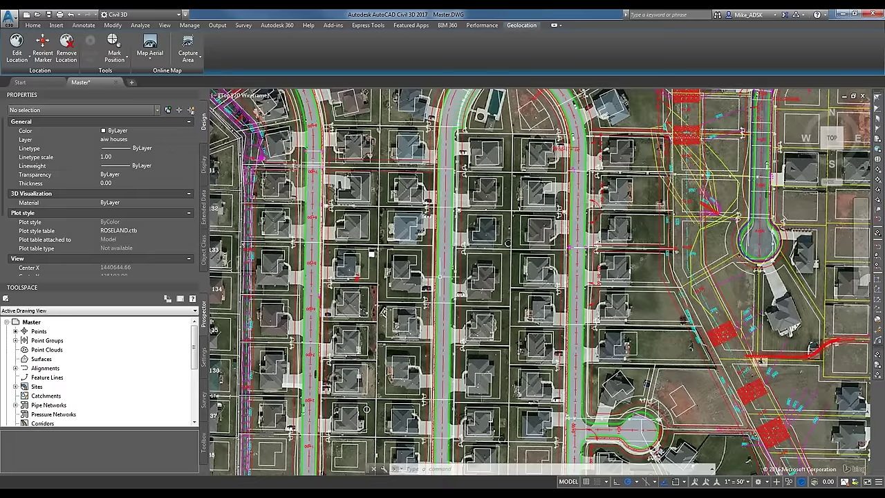
pyautogui.scroll(-7, 539, 280)
pyautogui.scroll(-2, 477, 238)
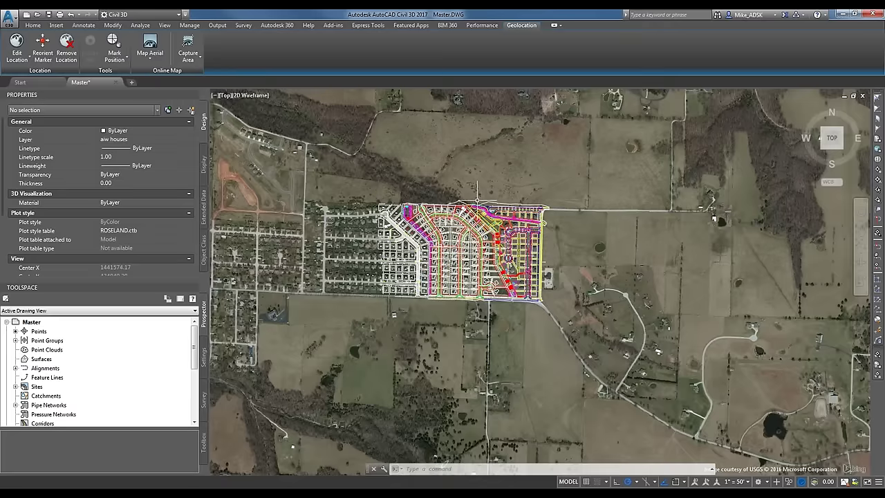
pyautogui.scroll(2, 501, 217)
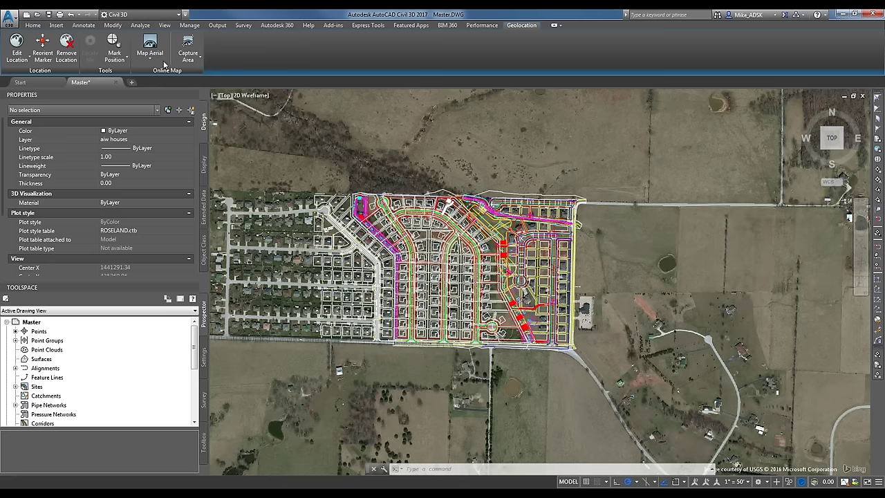
pyautogui.click(143, 62)
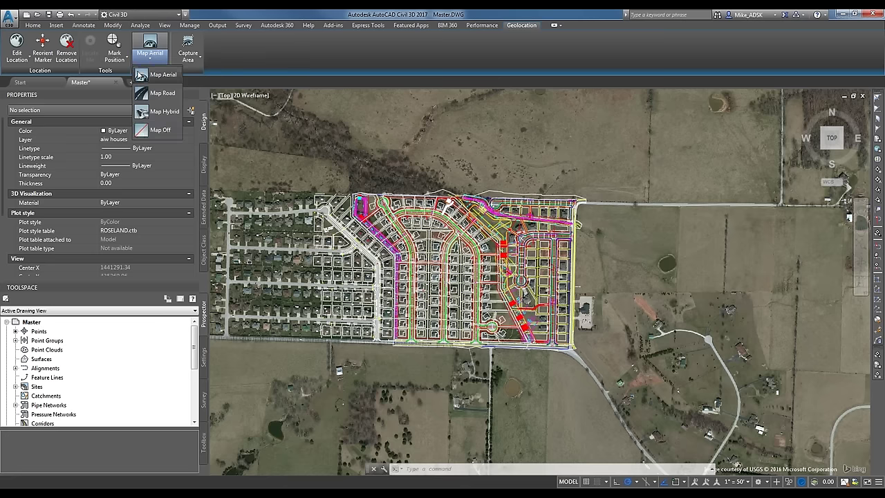
# Step: Switch the aerial map imagery off and pan around the bare subdivision linework
pyautogui.click(141, 130)
pyautogui.moveTo(450, 269)
pyautogui.mouseDown(button='middle')
pyautogui.moveTo(593, 271)
pyautogui.moveTo(479, 272)
pyautogui.mouseUp(button='middle')
pyautogui.scroll(3, 505, 269)
pyautogui.scroll(-3, 505, 270)
pyautogui.scroll(3, 498, 239)
pyautogui.scroll(-1, 498, 239)
pyautogui.moveTo(586, 245); pyautogui.dragTo(609, 242, button='middle')
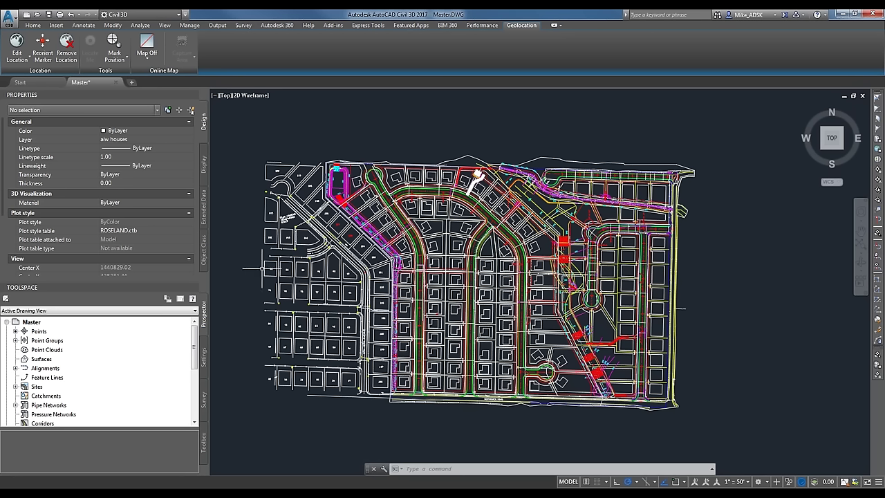
# Step: Show the drawing's points in the Prospector preview list, briefly checking Point Groups
pyautogui.click(38, 331)
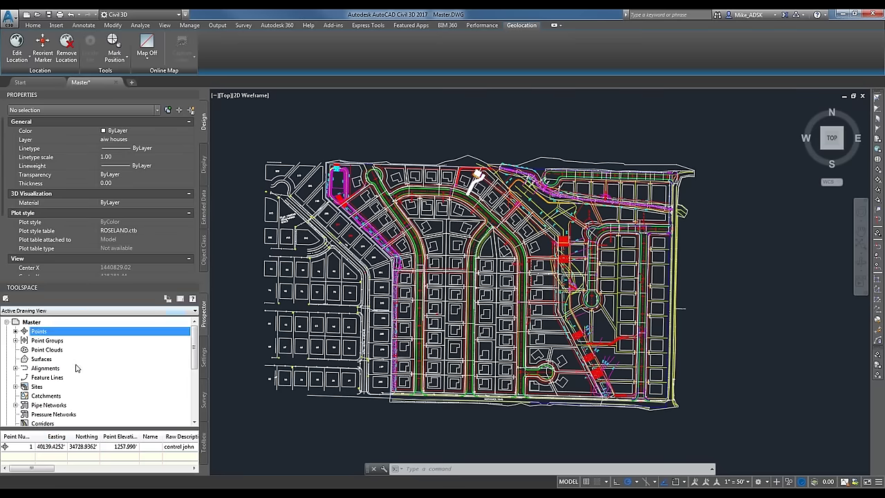
pyautogui.scroll(-1, 155, 383)
pyautogui.scroll(1, 155, 383)
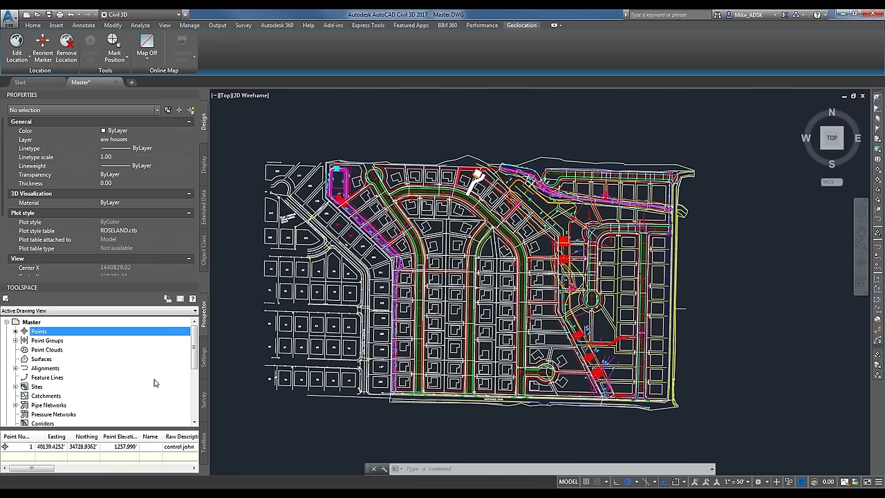
pyautogui.click(61, 341)
pyautogui.click(54, 332)
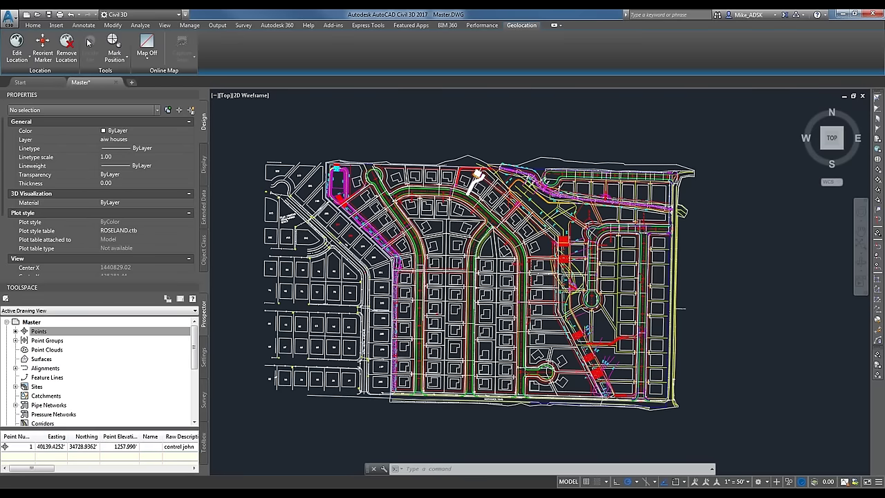
# Step: Start a LandXML import from the Insert tab, then cancel it
pyautogui.click(62, 26)
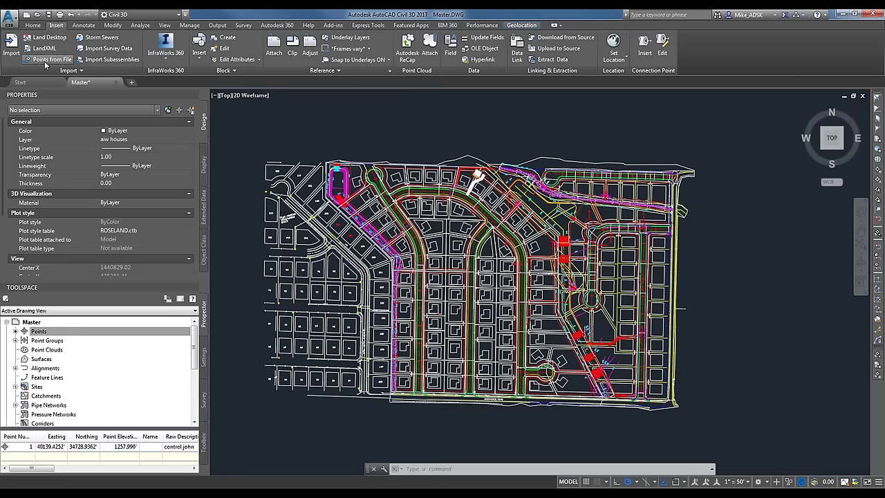
pyautogui.click(44, 51)
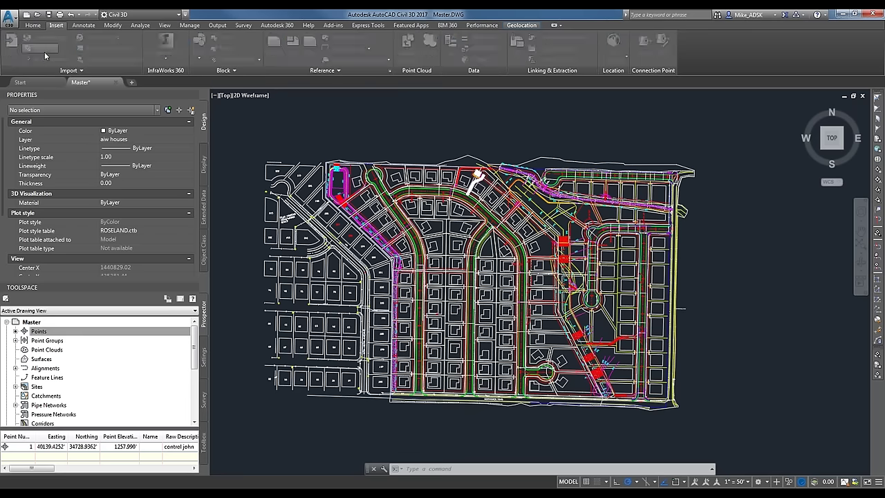
pyautogui.press('Escape')
# Step: Window-select all 5489 site plan objects and hide them via Isolate Objects > Hide Selected Objects
pyautogui.click(248, 136)
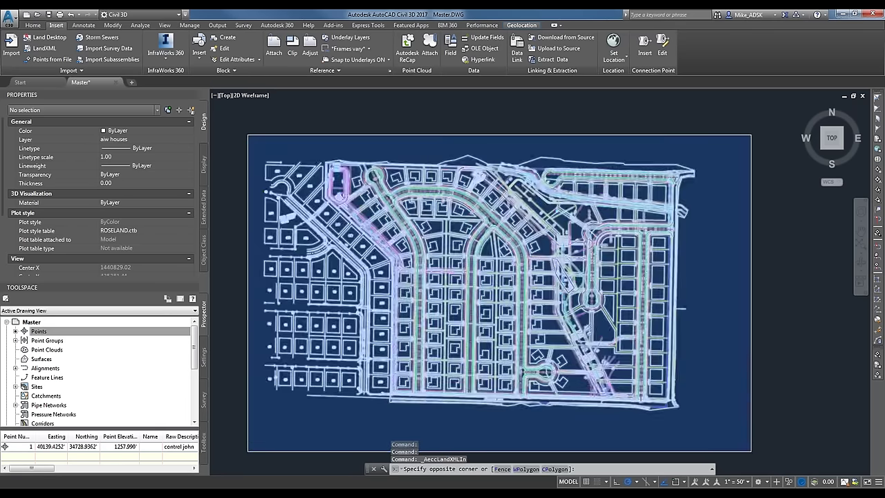
pyautogui.click(749, 449)
pyautogui.rightClick(614, 293)
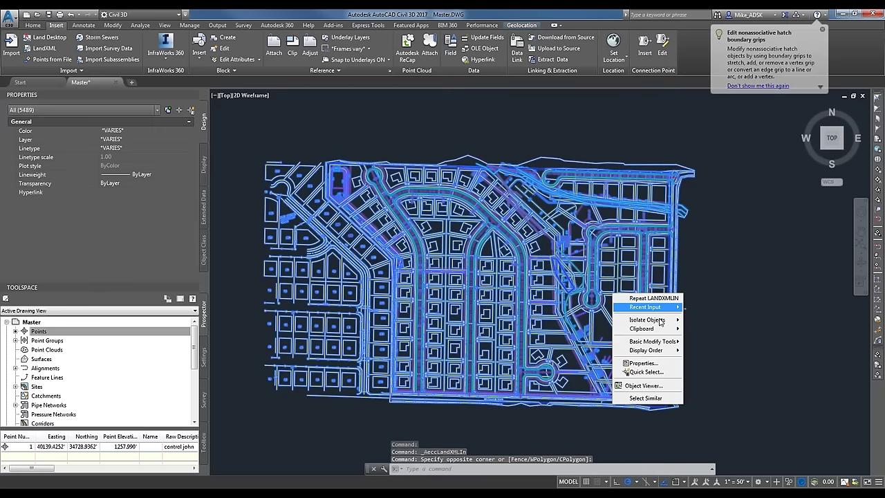
pyautogui.moveTo(663, 321)
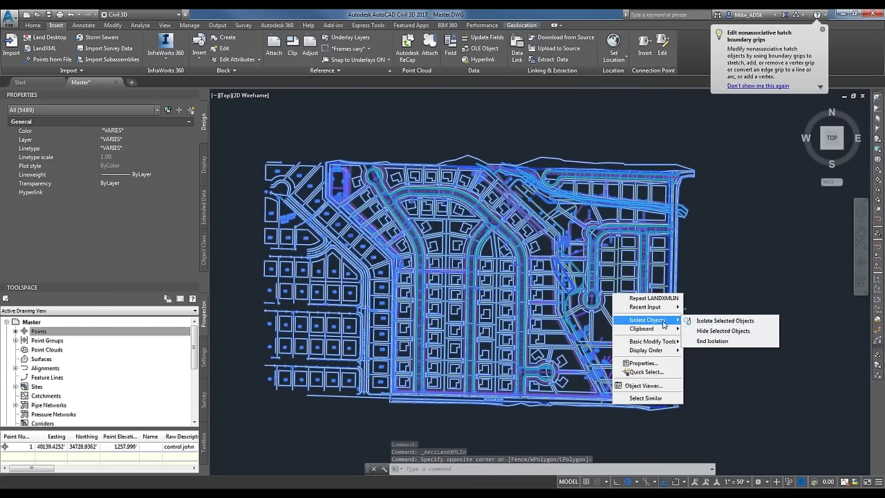
pyautogui.click(722, 331)
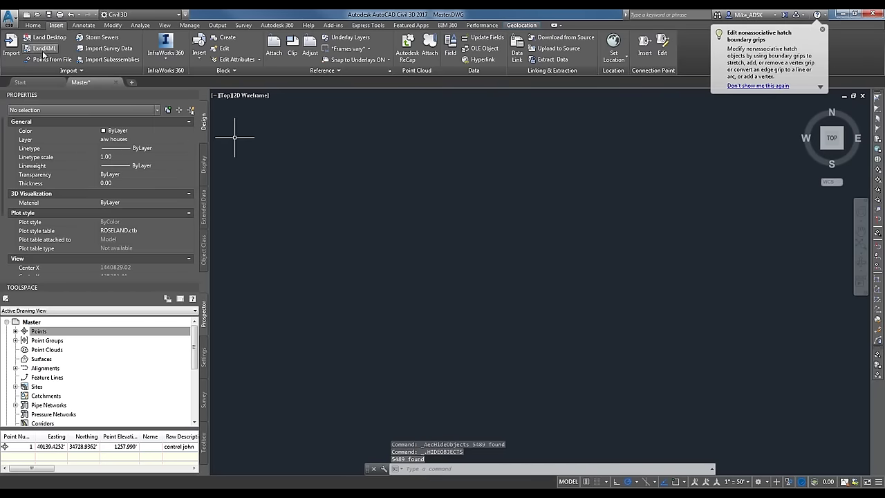
pyautogui.click(49, 48)
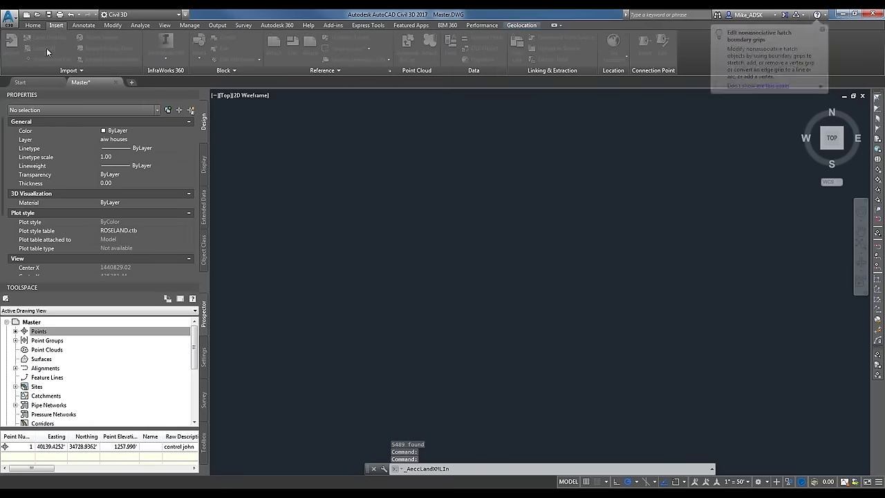
# Step: Import Existing Topo.xml from Desktop > Live Webinar, accepting the default import settings
pyautogui.click(269, 277)
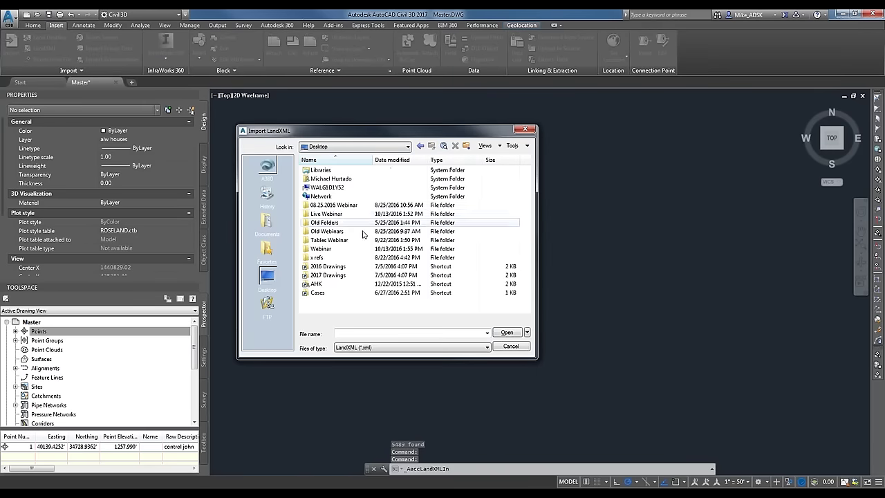
pyautogui.doubleClick(328, 214)
pyautogui.doubleClick(349, 170)
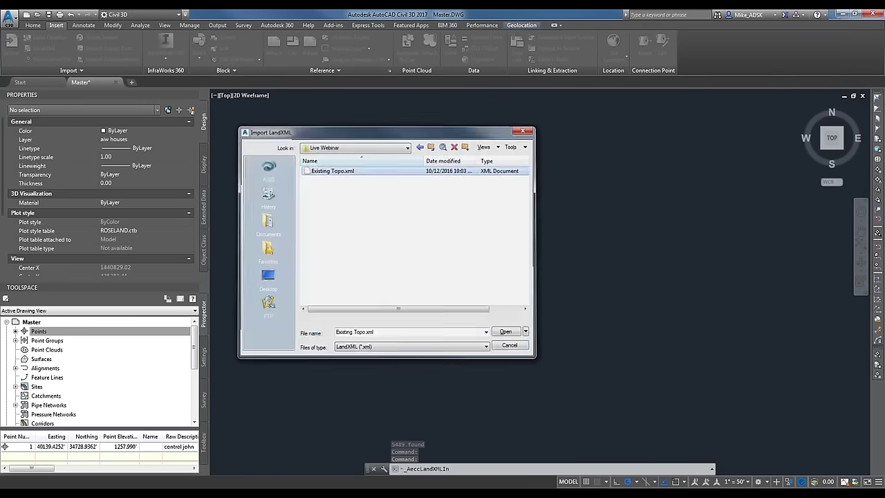
pyautogui.click(391, 316)
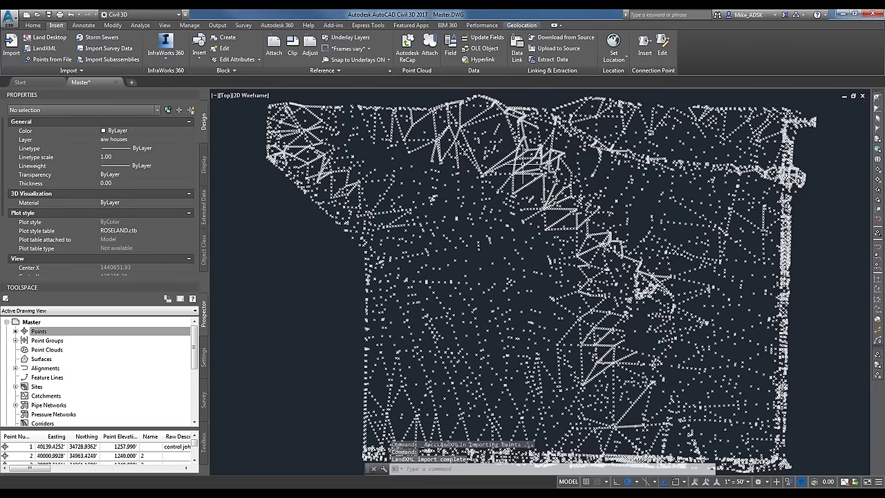
pyautogui.scroll(-2, 510, 398)
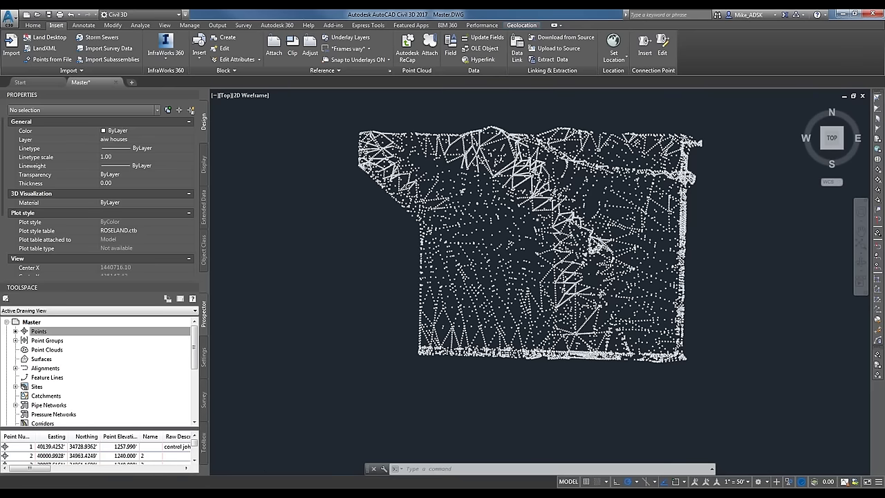
# Step: Select an imported COGO point and review its style and raw description in Properties
pyautogui.scroll(5, 487, 235)
pyautogui.click(488, 234)
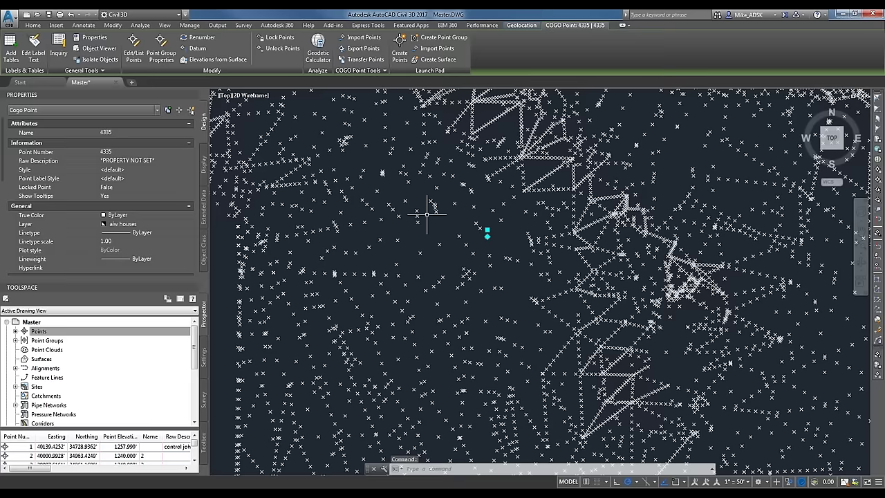
pyautogui.scroll(2, 426, 215)
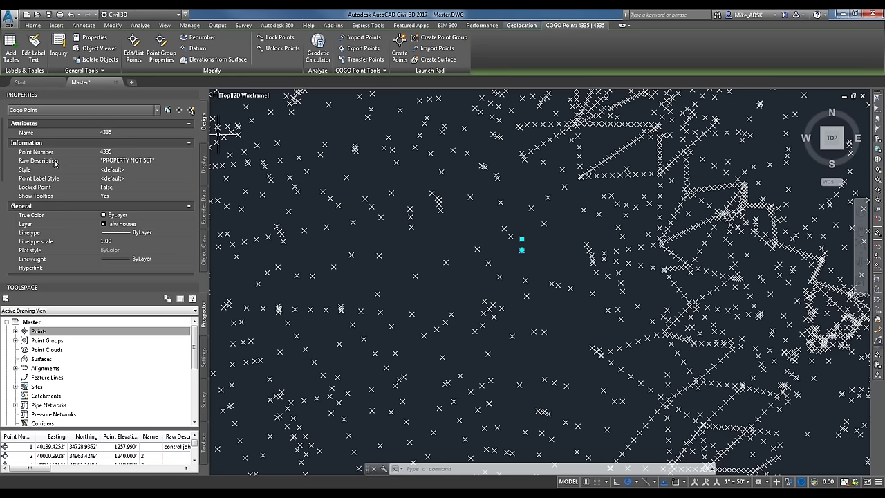
pyautogui.click(151, 169)
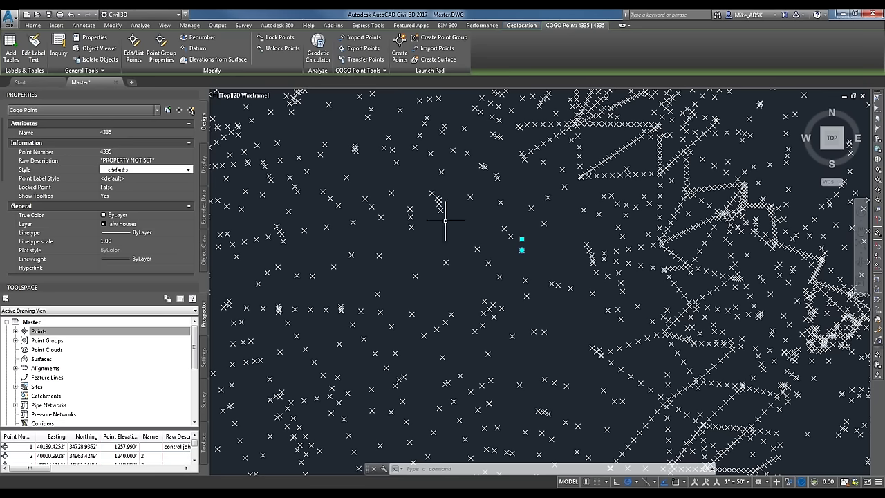
pyautogui.click(185, 160)
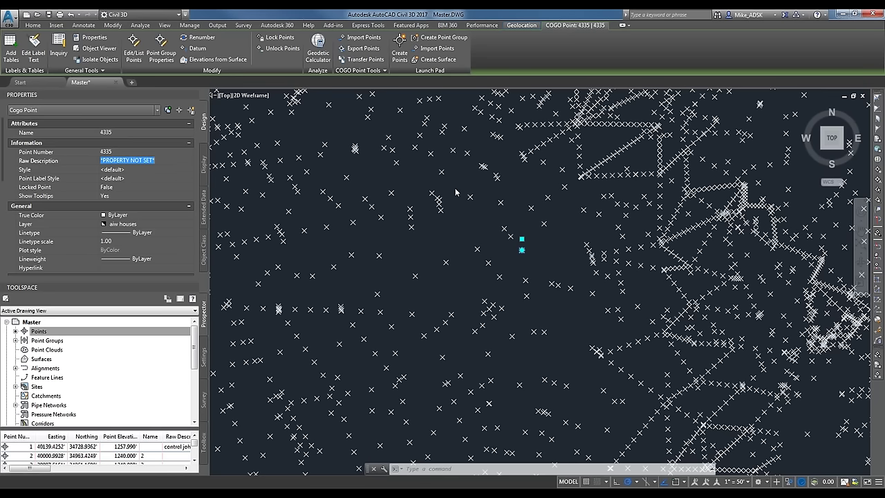
pyautogui.scroll(-2, 457, 192)
pyautogui.scroll(2, 465, 219)
# Step: Bring up the Point Groups context menu in the Prospector tree
pyautogui.scroll(-6, 465, 219)
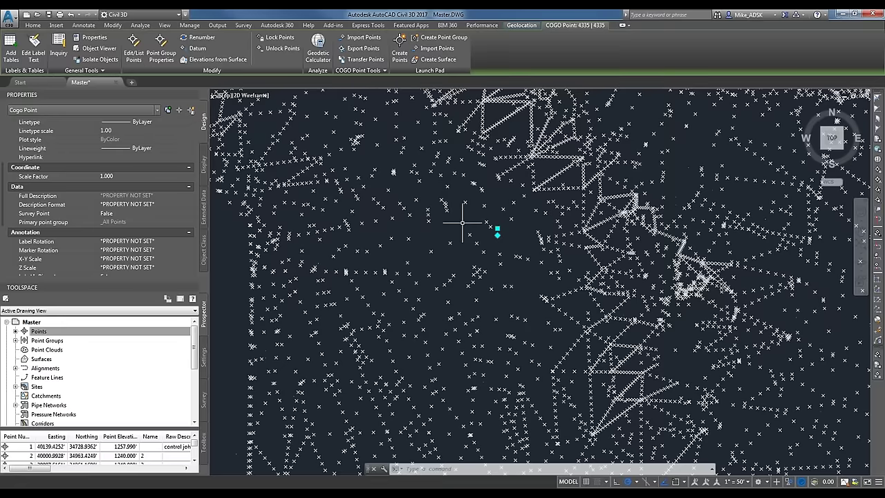
pyautogui.click(49, 340)
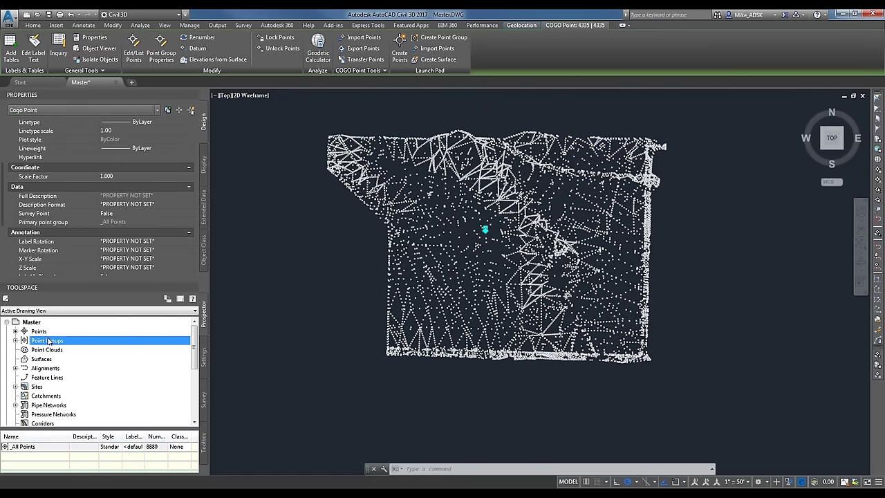
pyautogui.rightClick(49, 341)
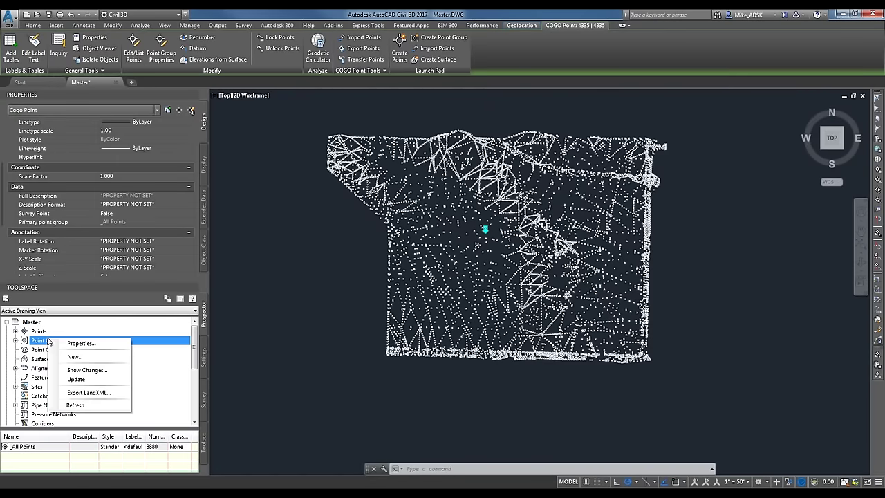
# Step: Start a new point group named EG, keeping the Basic point style
pyautogui.click(110, 358)
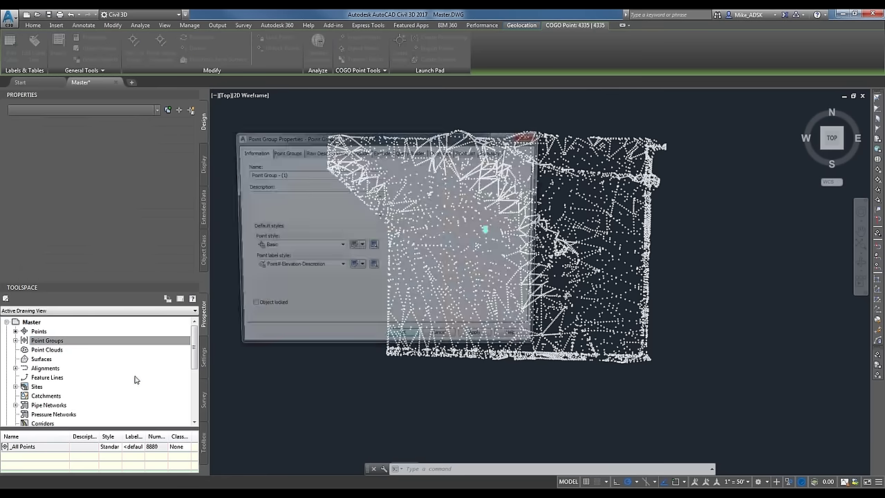
pyautogui.write('EG')
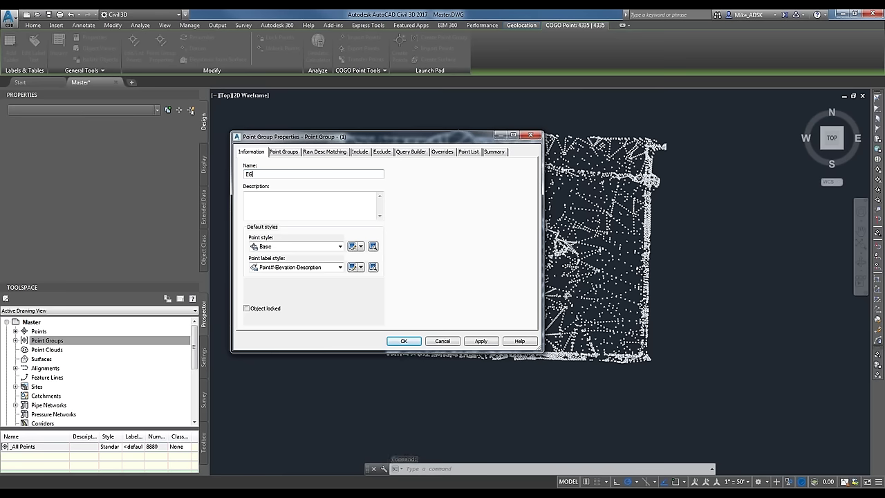
pyautogui.click(340, 246)
pyautogui.click(266, 253)
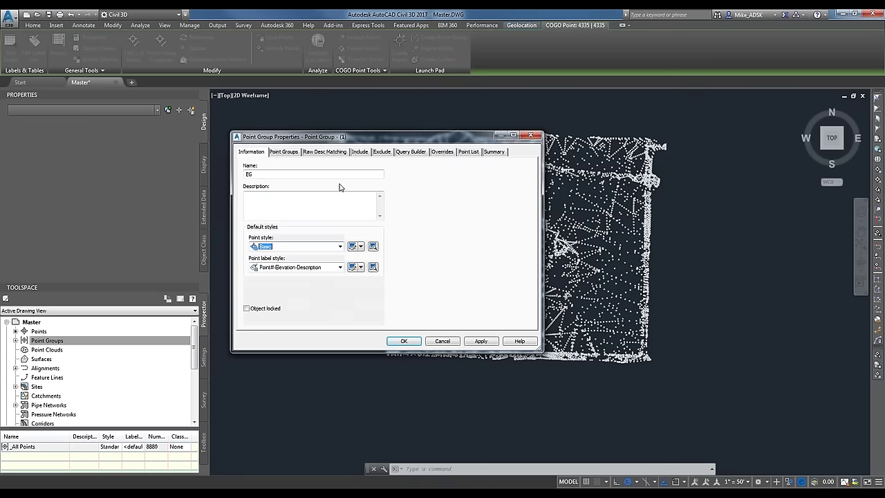
# Step: Include points 2-8880 by window-selecting all points, then apply and save the group
pyautogui.click(358, 155)
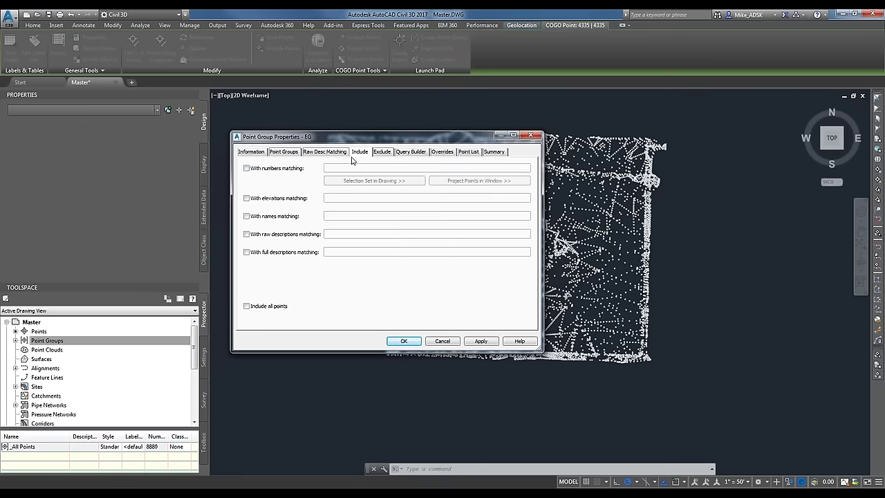
pyautogui.click(263, 170)
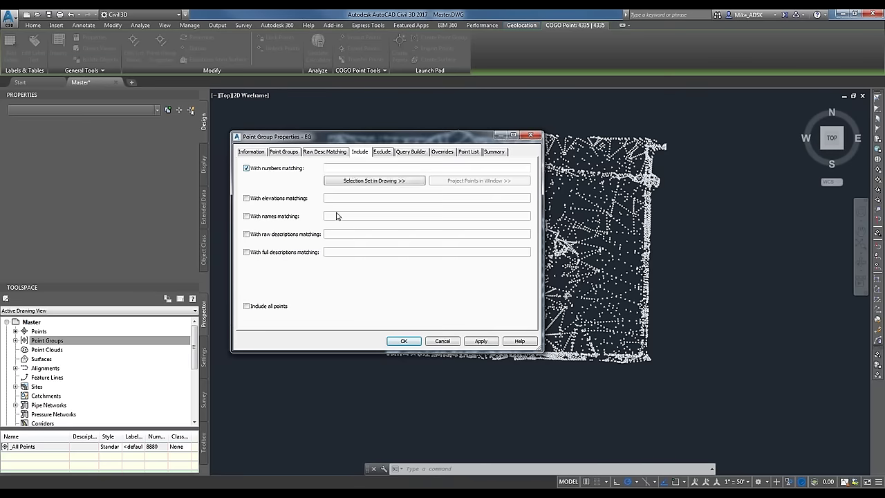
pyautogui.click(399, 182)
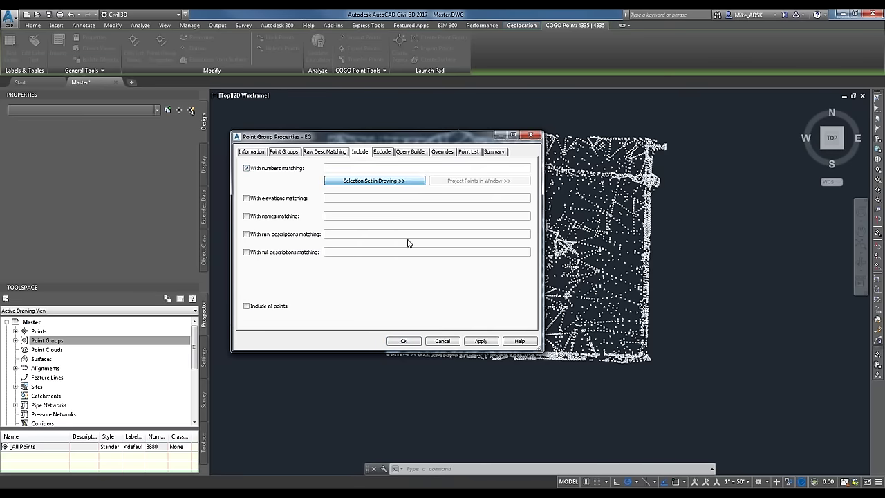
pyautogui.click(301, 114)
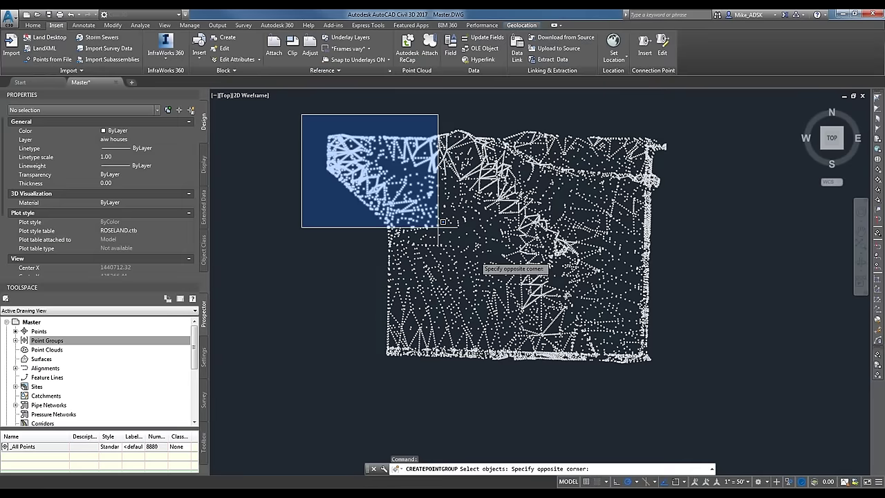
pyautogui.click(749, 406)
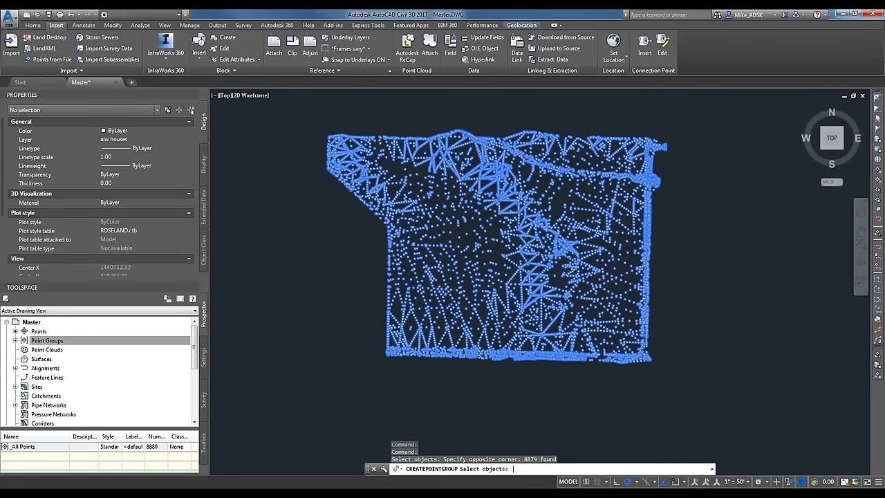
pyautogui.press('Return')
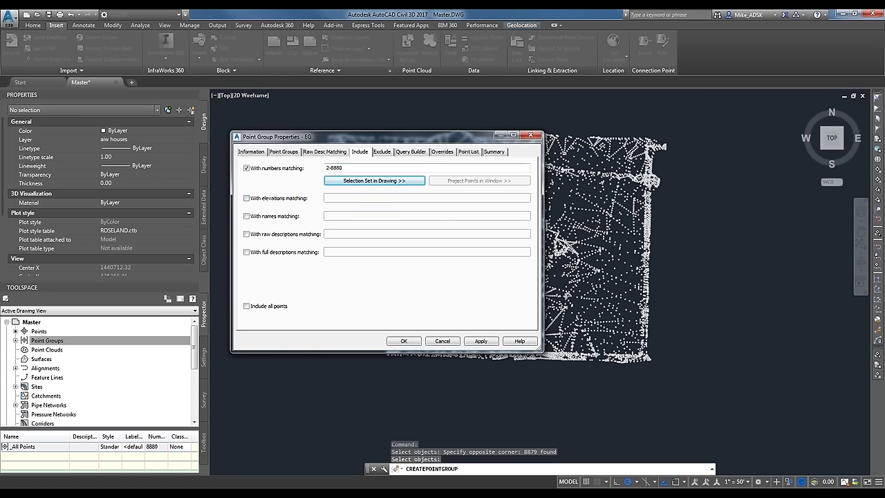
pyautogui.click(481, 341)
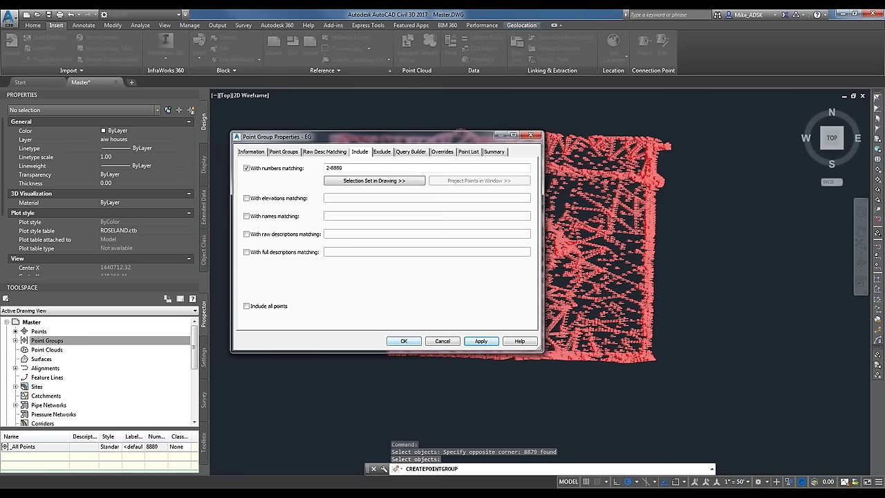
pyautogui.click(404, 340)
# Step: Move _All Points above EG in the point group display order and confirm
pyautogui.scroll(5, 484, 266)
pyautogui.scroll(5, 484, 266)
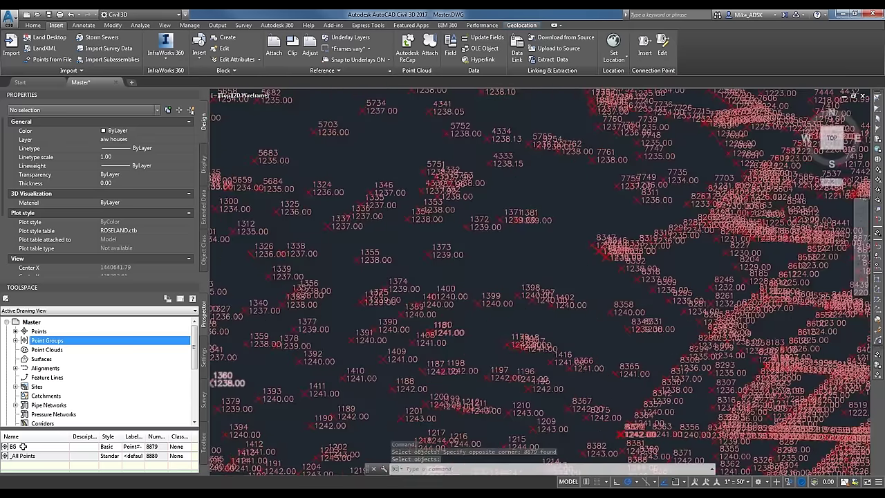
pyautogui.moveTo(23, 446)
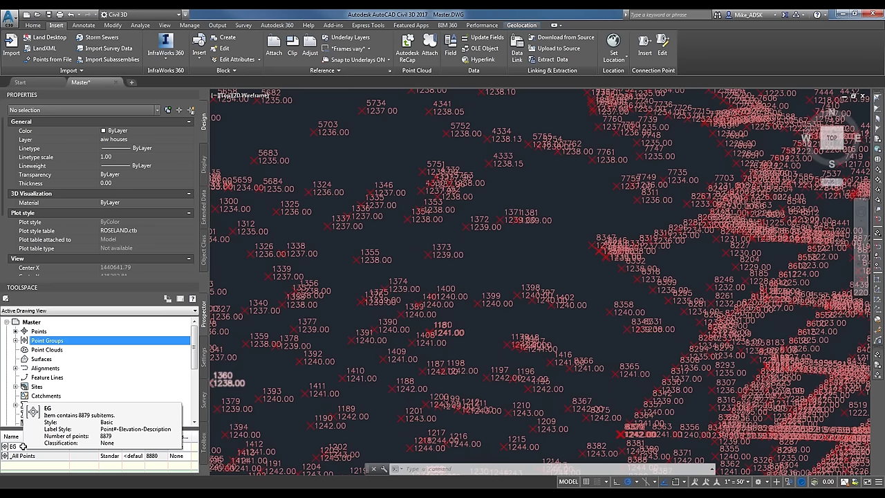
pyautogui.rightClick(23, 446)
pyautogui.click(150, 358)
pyautogui.click(138, 342)
pyautogui.rightClick(106, 341)
pyautogui.click(129, 346)
pyautogui.click(338, 238)
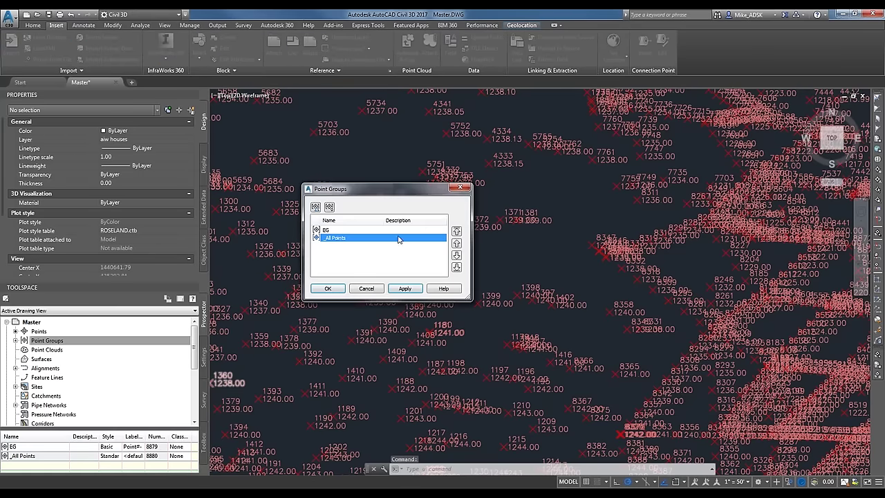
pyautogui.click(457, 243)
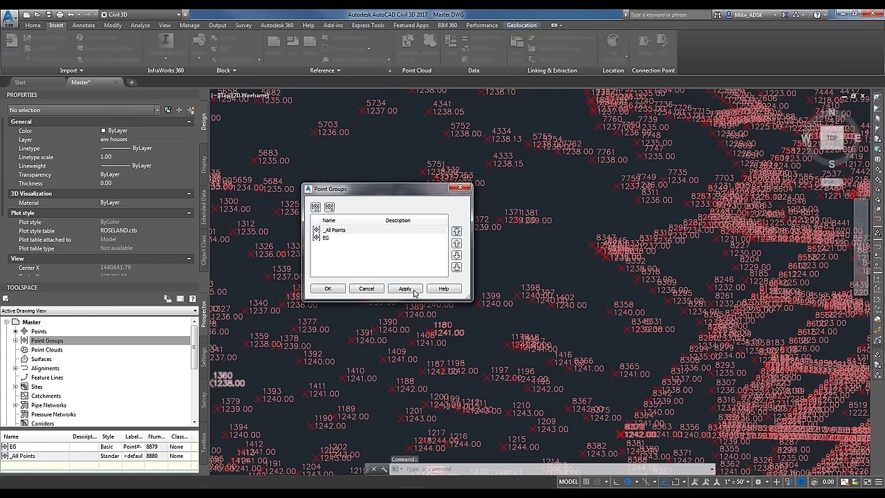
pyautogui.click(328, 290)
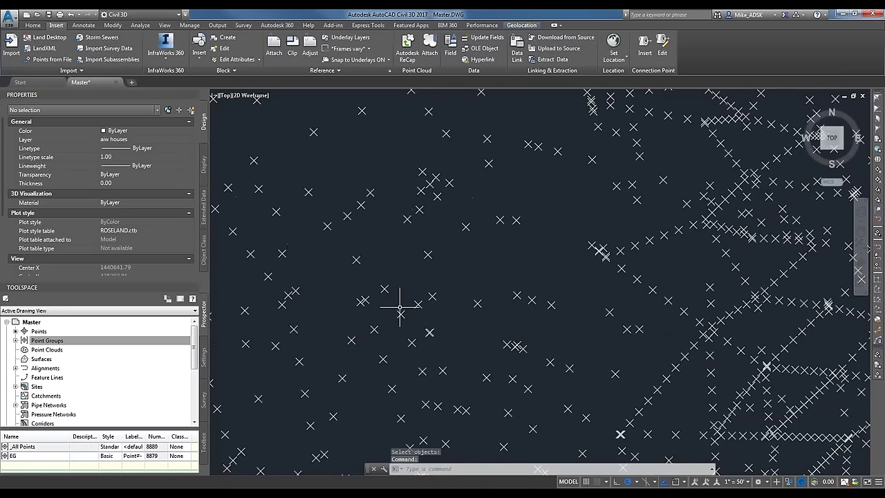
# Step: Reorder the point groups again so EG sits above _All Points, then apply
pyautogui.click(54, 337)
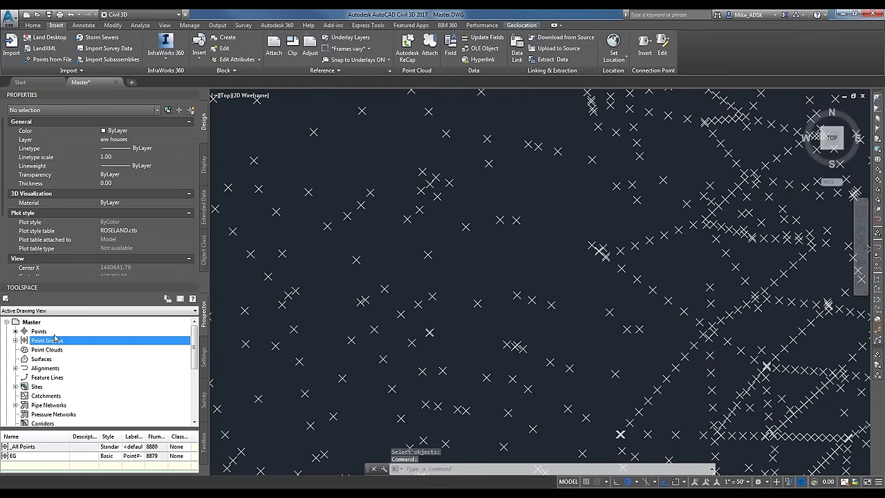
pyautogui.rightClick(55, 340)
pyautogui.click(83, 343)
pyautogui.click(337, 238)
pyautogui.click(456, 231)
pyautogui.click(404, 290)
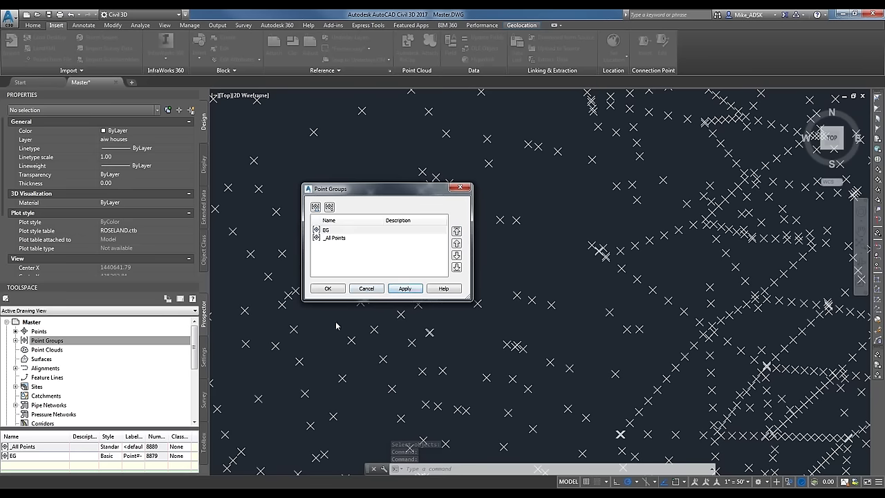
pyautogui.click(328, 288)
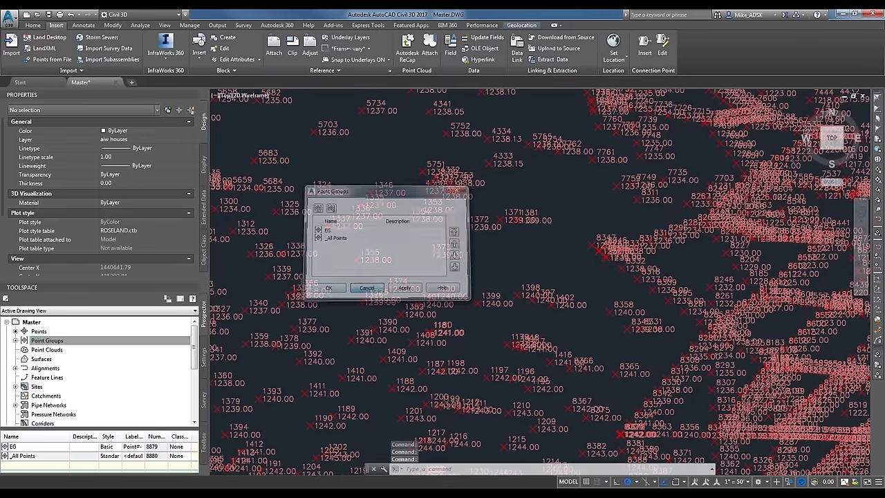
# Step: Start a new point group named No Show and copy the Basic point style as No Show
pyautogui.rightClick(46, 340)
pyautogui.click(62, 356)
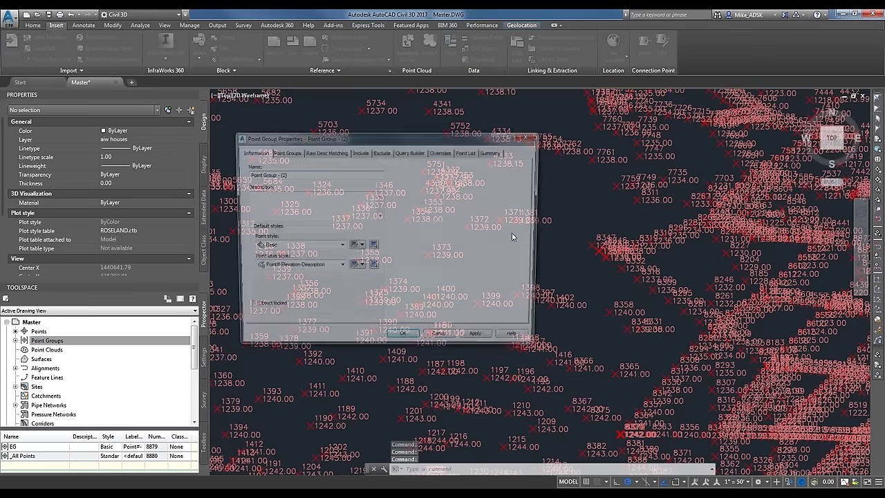
pyautogui.write('No Show')
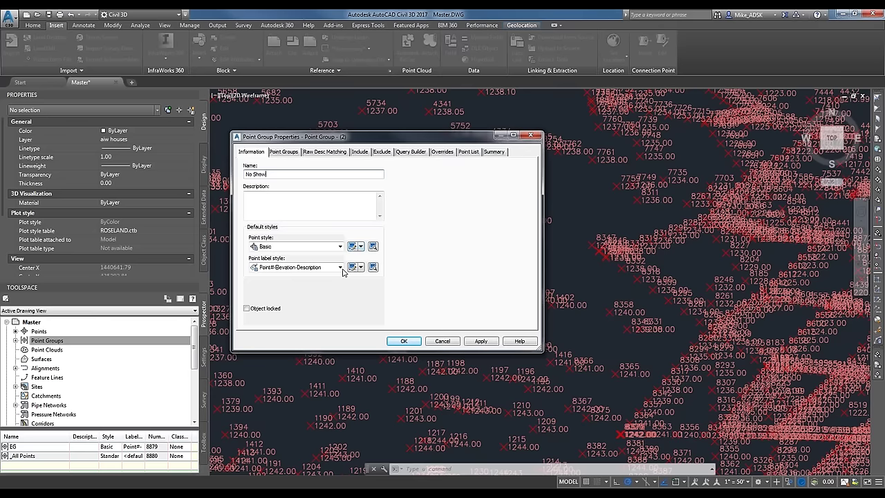
pyautogui.click(341, 246)
pyautogui.click(360, 247)
pyautogui.click(394, 267)
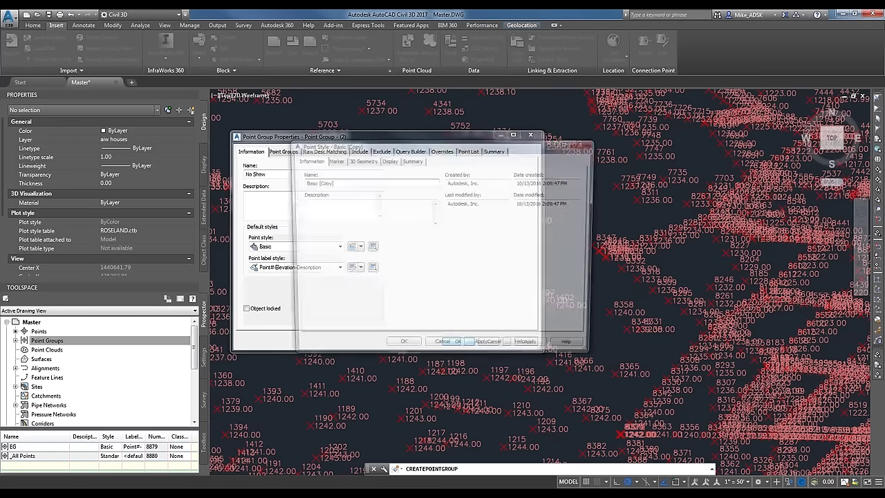
pyautogui.write('No Show')
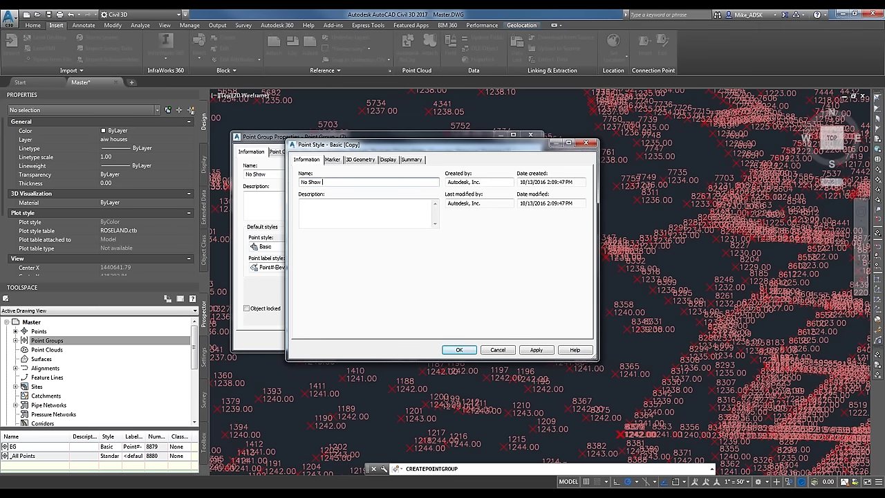
# Step: Set the No Show style's marker display, assign it to the group and finish the group
pyautogui.click(388, 160)
pyautogui.click(342, 213)
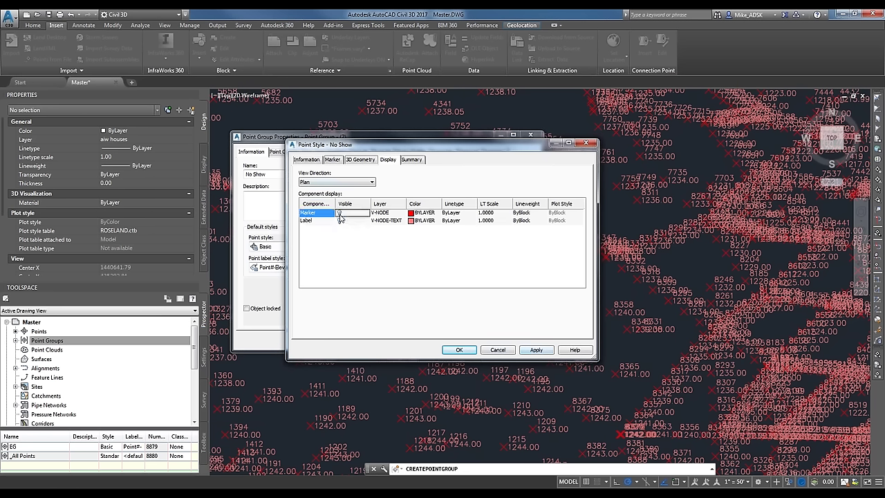
pyautogui.click(458, 350)
pyautogui.click(481, 341)
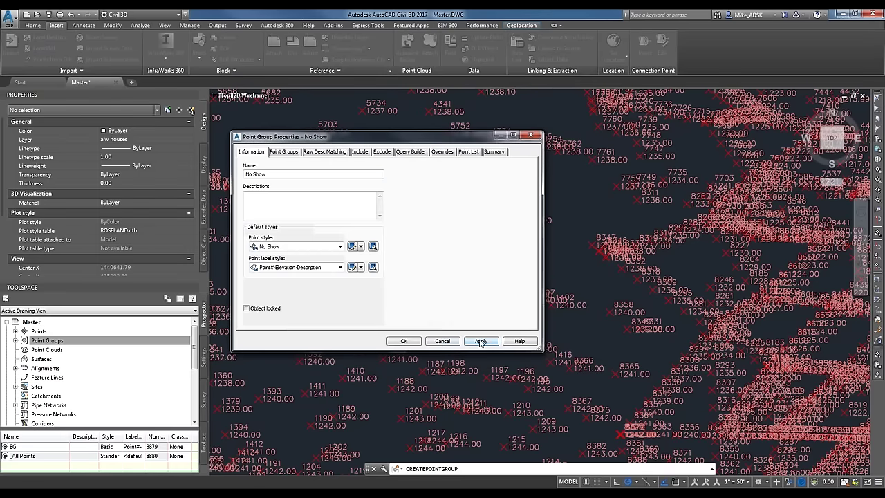
pyautogui.click(403, 340)
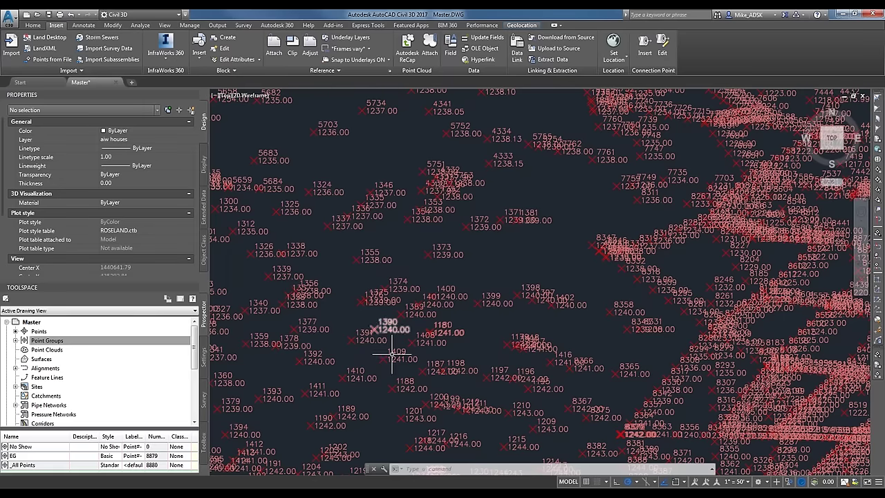
pyautogui.click(55, 341)
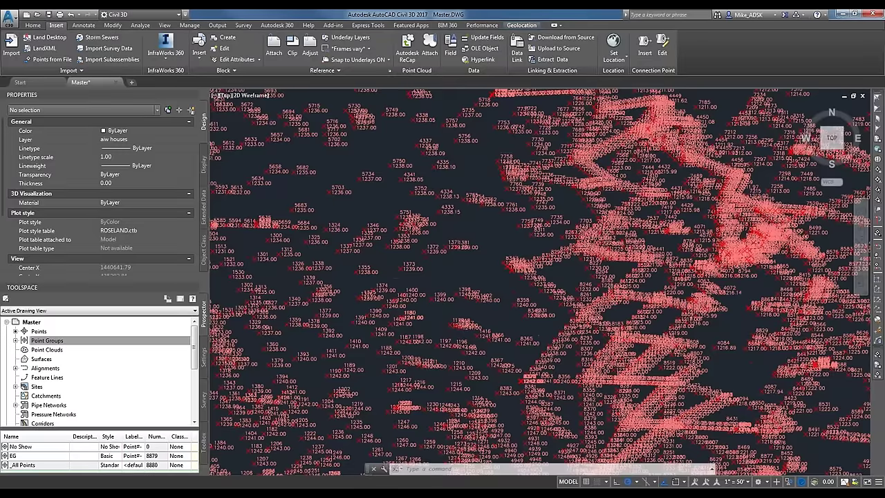
pyautogui.scroll(-5, 599, 207)
pyautogui.moveTo(600, 210)
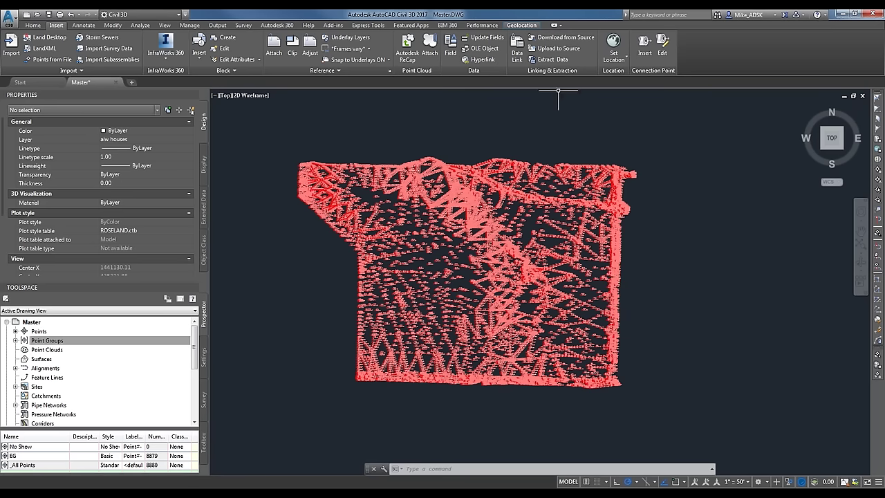
pyautogui.click(57, 360)
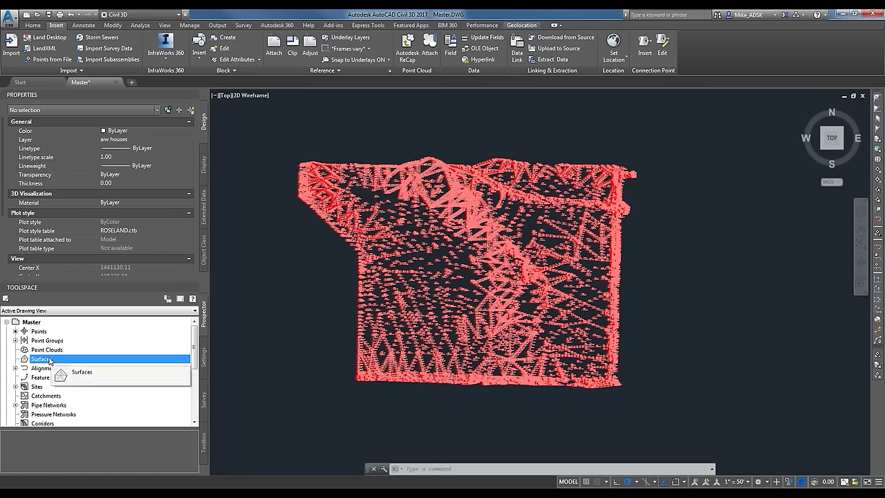
# Step: Create a TIN surface on layer C-TOPO, replacing the default name with EG
pyautogui.rightClick(83, 355)
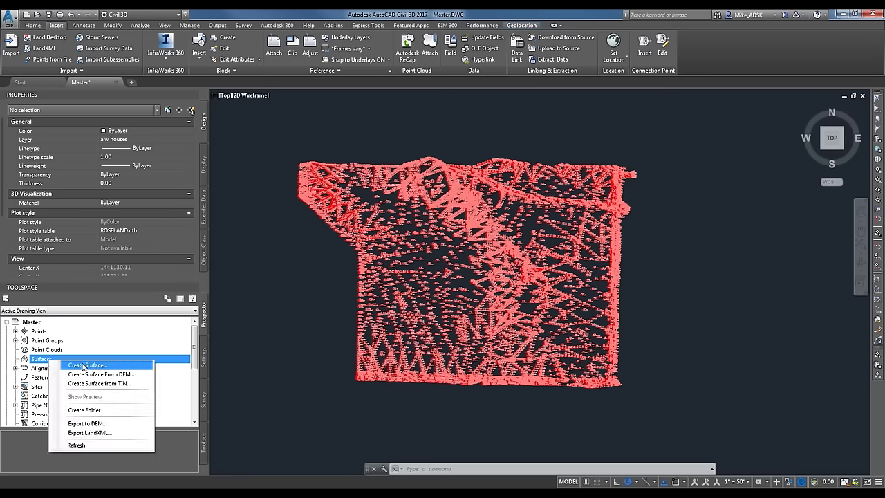
pyautogui.click(83, 365)
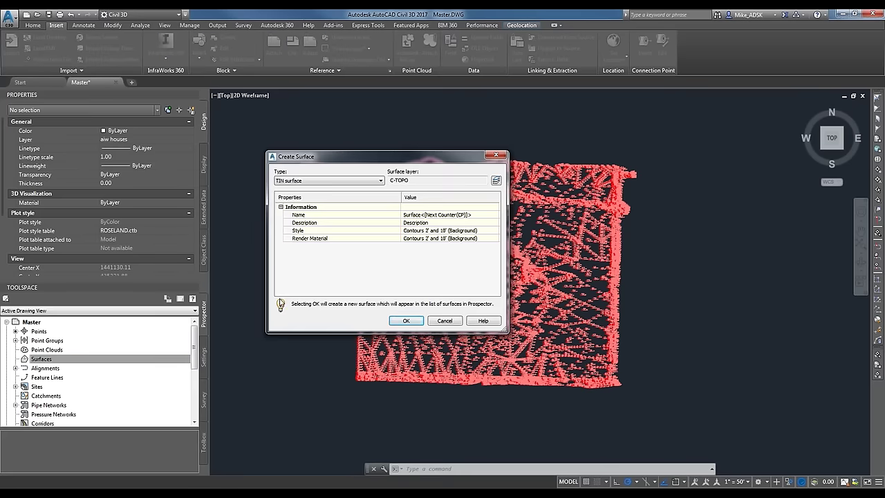
pyautogui.click(453, 215)
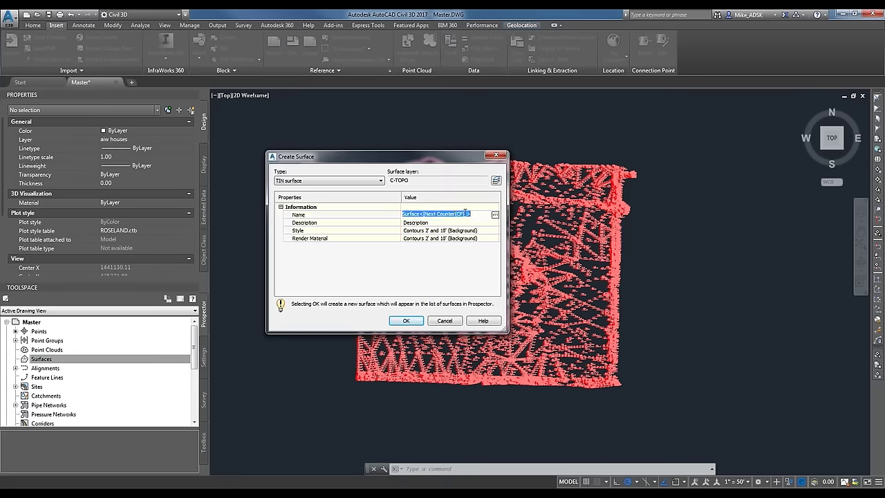
pyautogui.press('Delete')
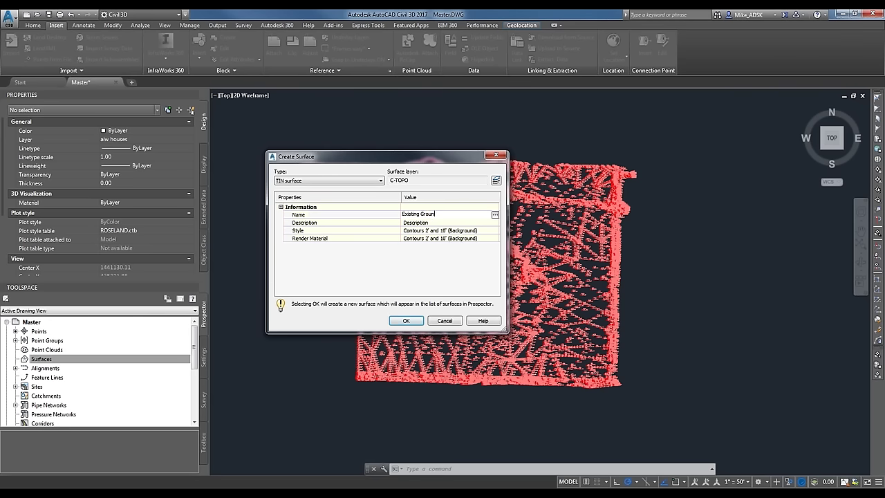
pyautogui.write('Existing Ground')
pyautogui.hotkey('ctrl', 'a')
pyautogui.write('E')
pyautogui.click(404, 322)
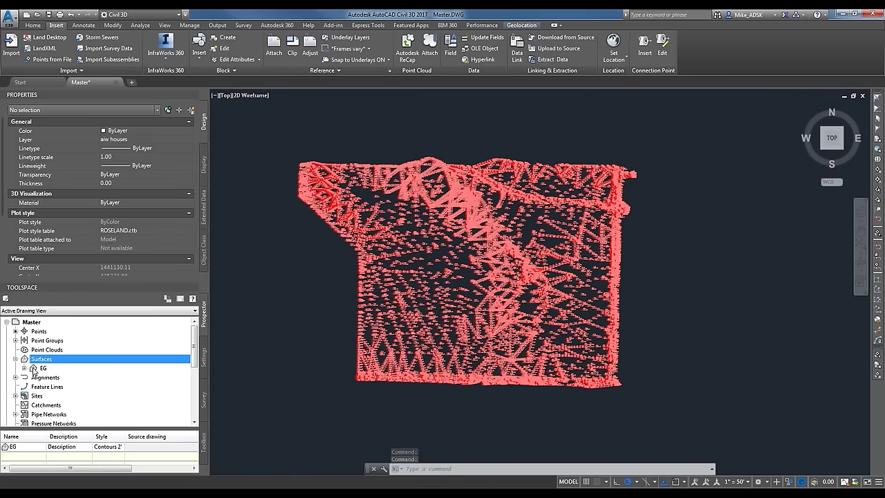
# Step: Expand EG in Prospector, check its empty Surface Properties, and expand its Definition node
pyautogui.click(24, 368)
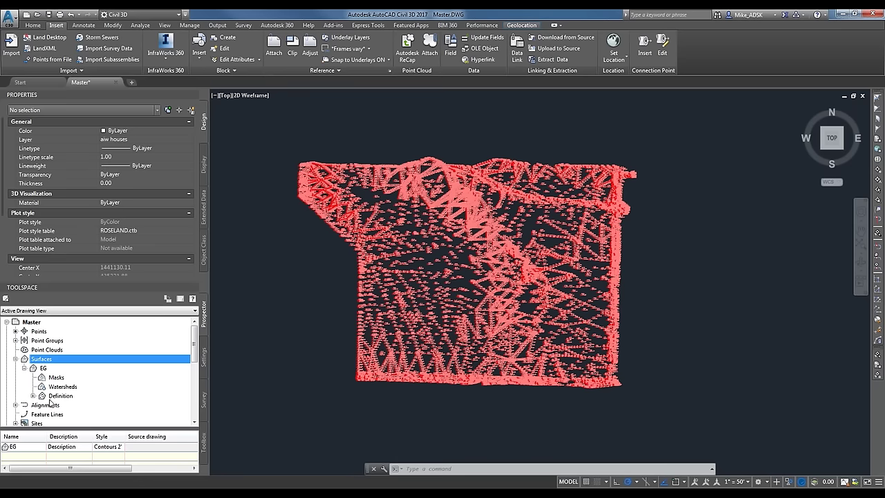
pyautogui.rightClick(51, 359)
pyautogui.rightClick(42, 368)
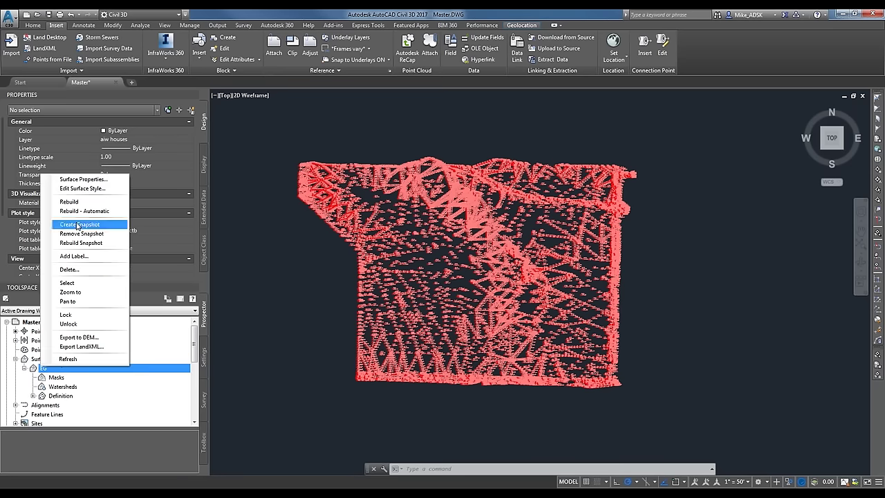
pyautogui.click(99, 181)
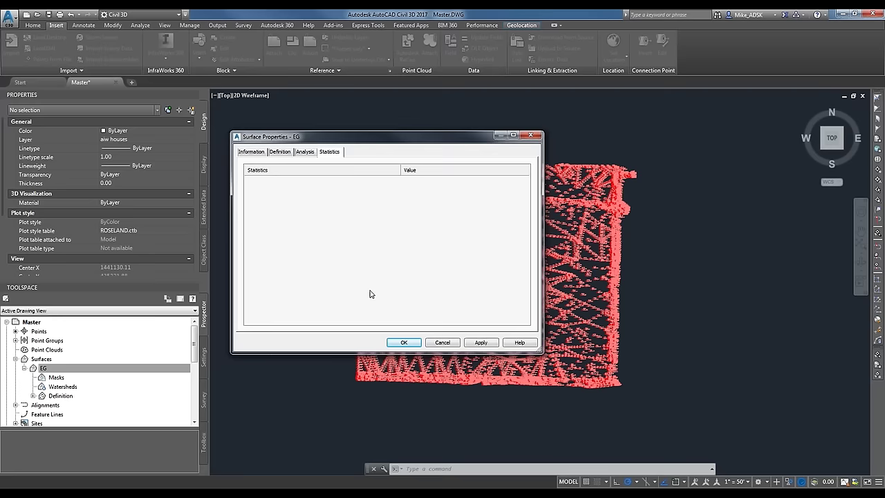
pyautogui.click(449, 342)
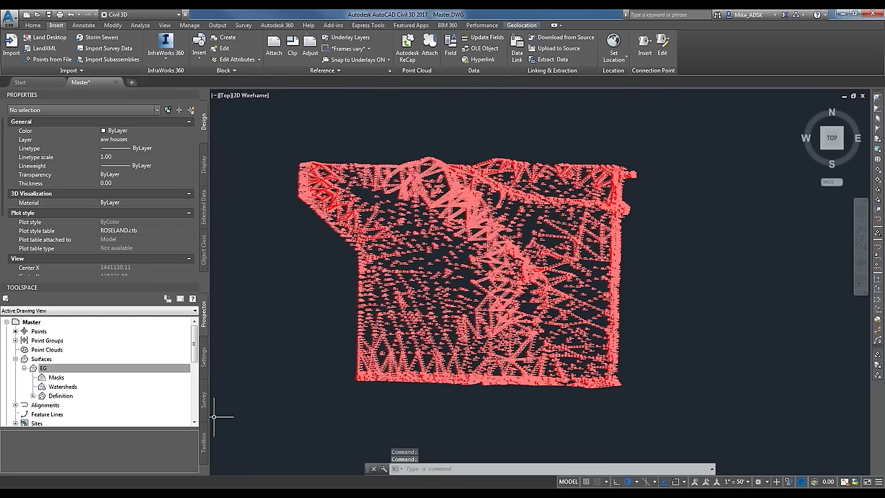
pyautogui.click(33, 396)
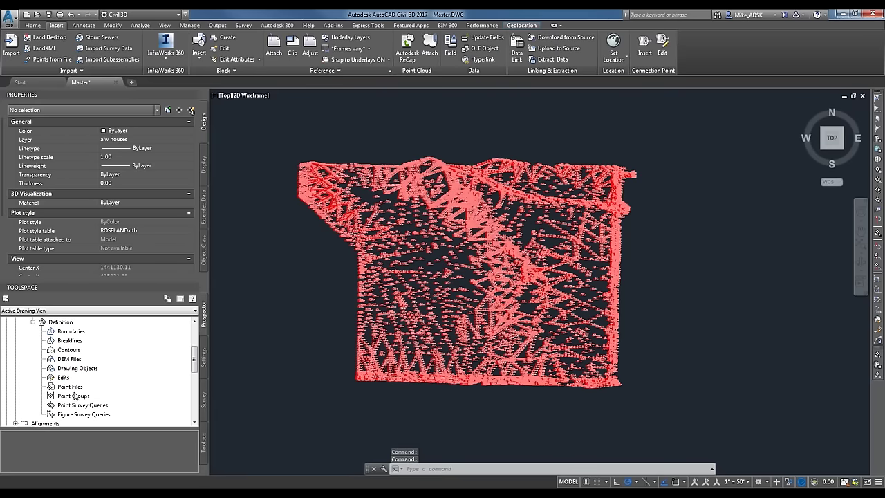
# Step: Add the EG point group to the surface's Point Groups definition
pyautogui.rightClick(77, 398)
pyautogui.click(96, 404)
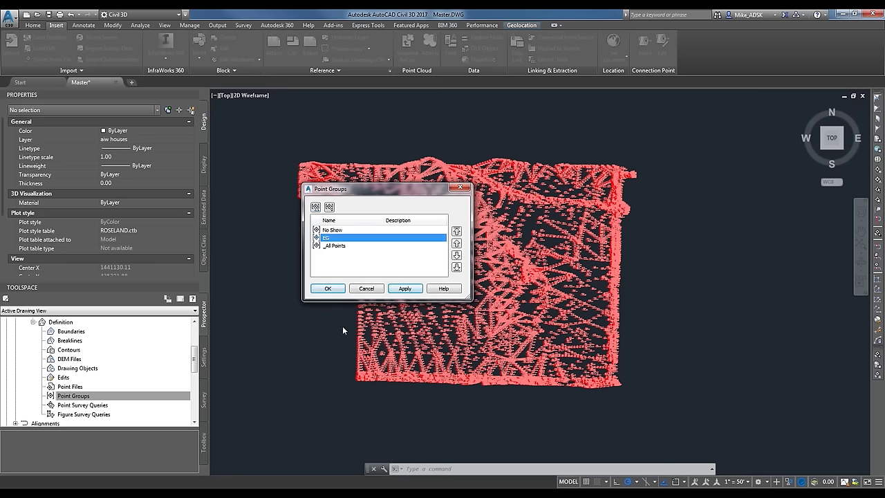
pyautogui.click(376, 290)
pyautogui.click(328, 288)
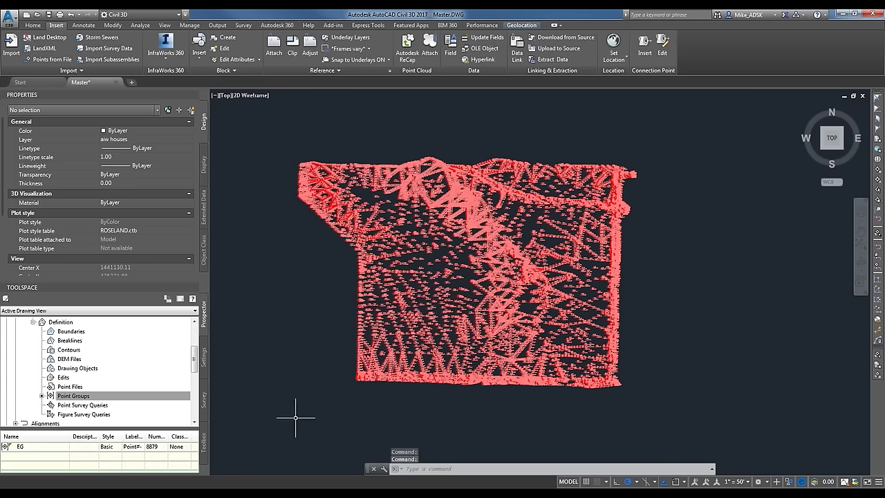
# Step: Confirm EG appears under the definition's Point Groups, then select the EG surface
pyautogui.scroll(2, 60, 357)
pyautogui.click(56, 358)
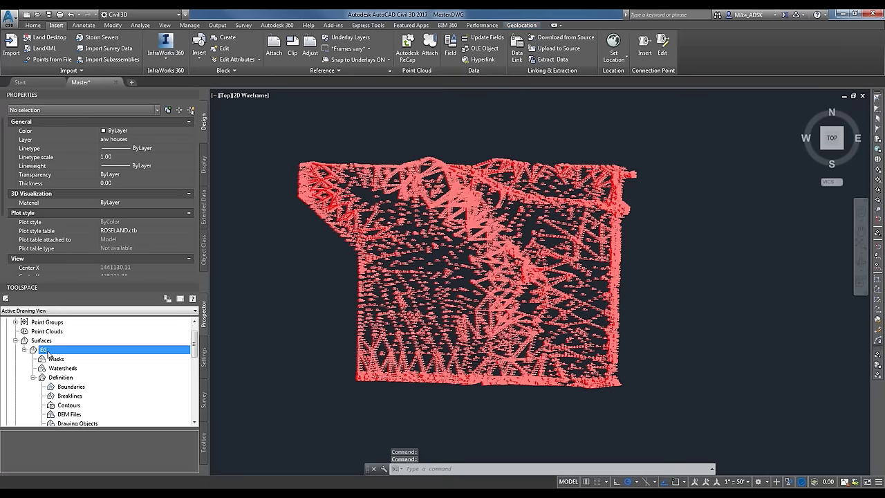
pyautogui.scroll(-2, 62, 391)
pyautogui.click(64, 397)
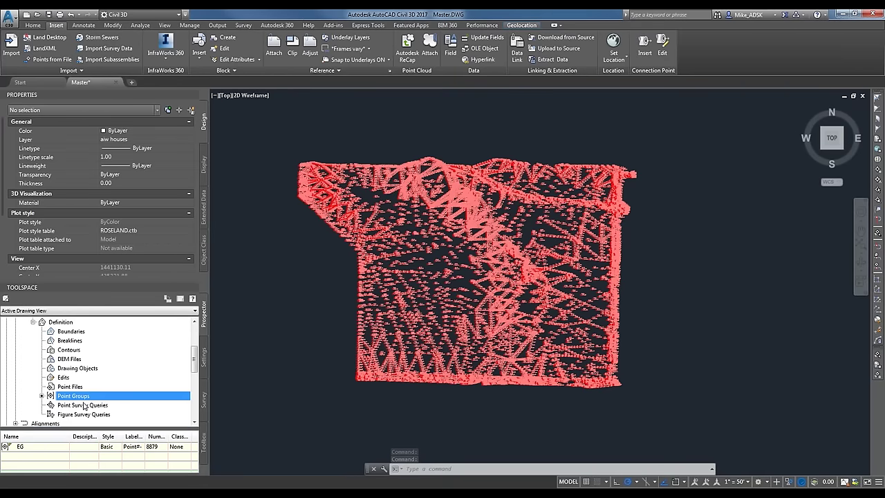
pyautogui.scroll(1, 52, 344)
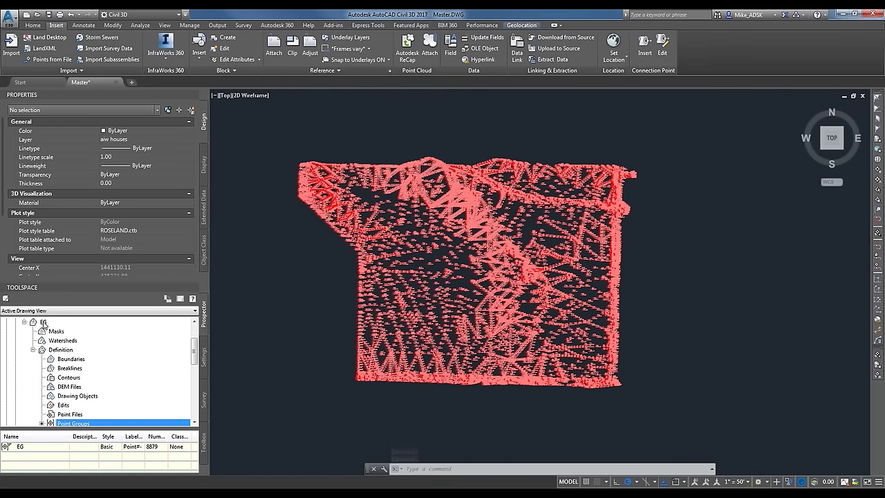
pyautogui.click(43, 323)
pyautogui.scroll(1, 45, 350)
pyautogui.rightClick(45, 350)
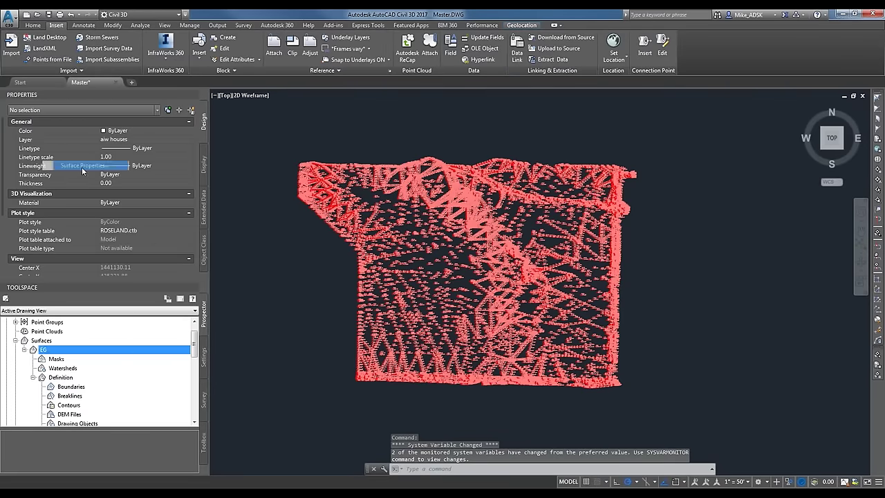
# Step: Inspect EG's general, extended and TIN statistics (8879 points, 17604 triangles), then close
pyautogui.click(85, 165)
pyautogui.click(250, 180)
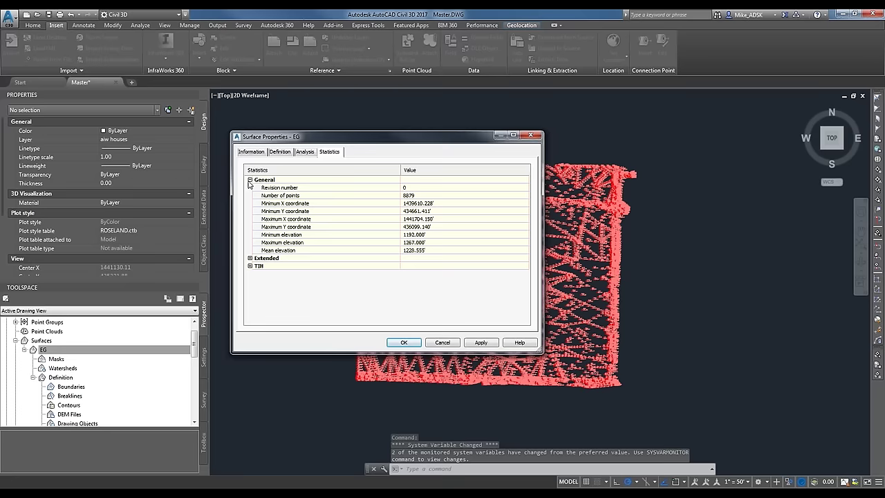
pyautogui.click(250, 258)
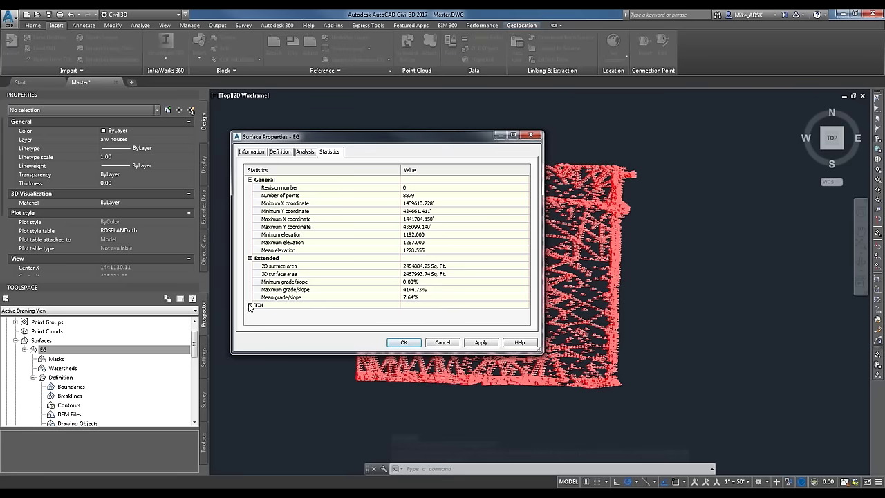
pyautogui.click(250, 305)
pyautogui.scroll(-2, 293, 235)
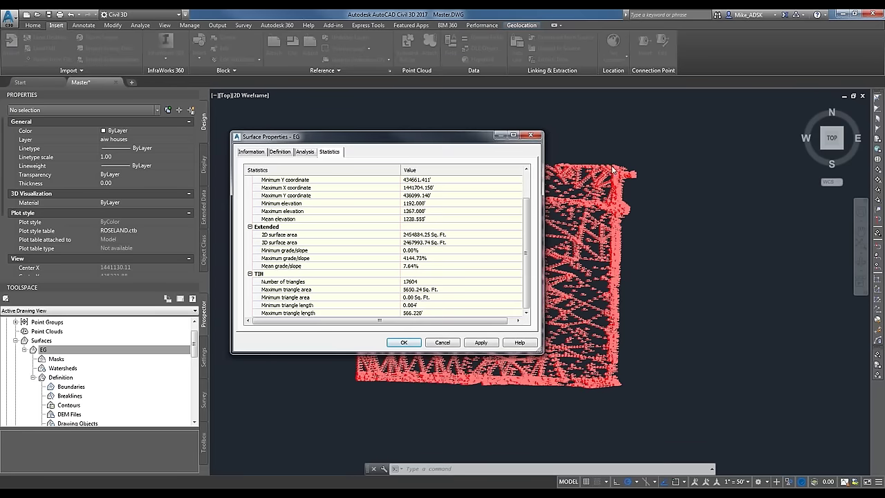
pyautogui.click(535, 136)
pyautogui.rightClick(53, 341)
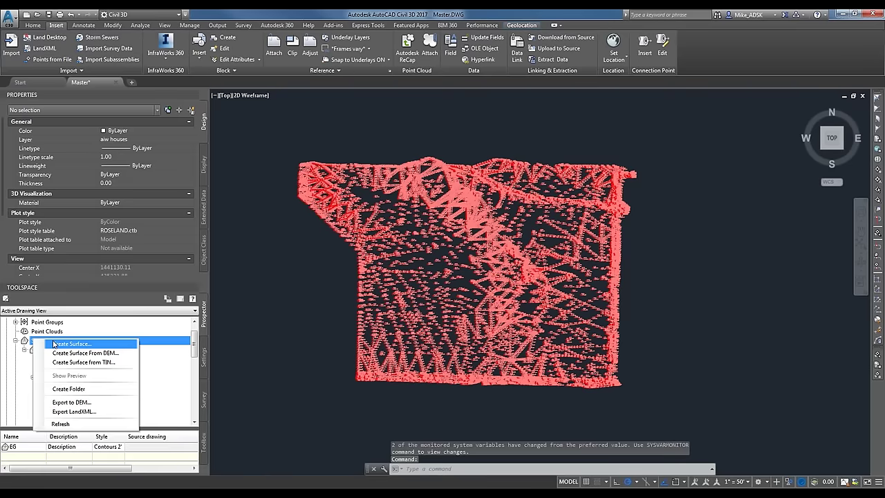
# Step: Set the EG surface style to Contours 1' and 5' (Background) and apply it
pyautogui.press('Escape')
pyautogui.rightClick(55, 350)
pyautogui.click(83, 186)
pyautogui.press('Escape')
pyautogui.rightClick(47, 350)
pyautogui.click(90, 159)
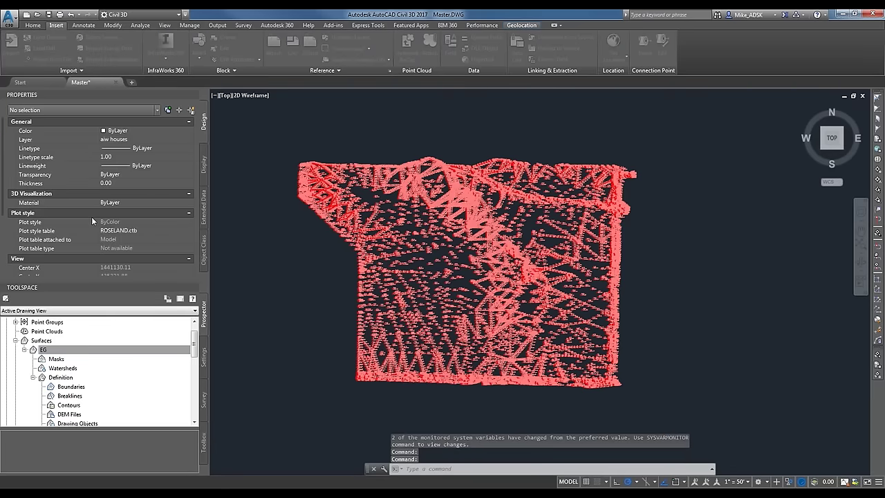
pyautogui.click(302, 247)
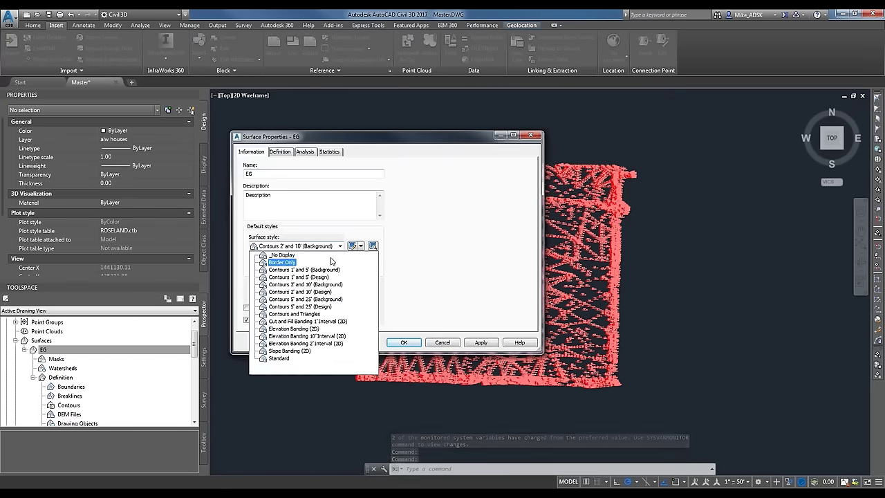
pyautogui.click(304, 284)
pyautogui.click(340, 246)
pyautogui.click(321, 271)
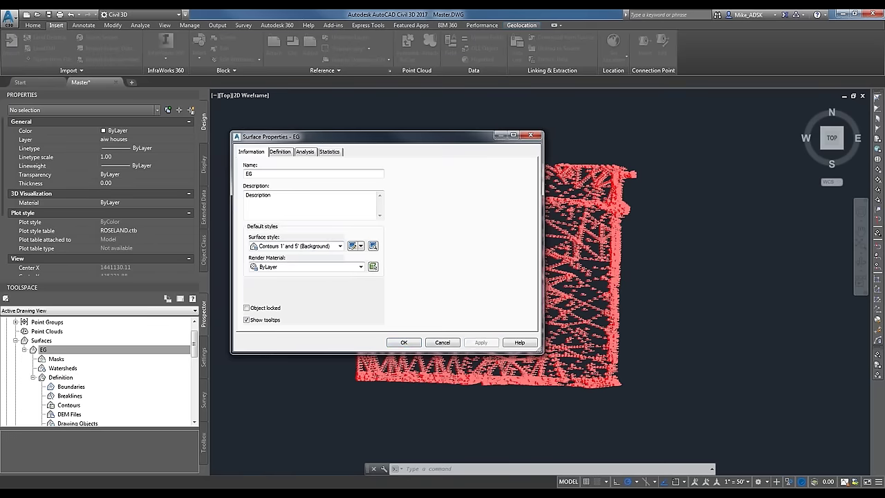
pyautogui.click(482, 342)
pyautogui.click(405, 343)
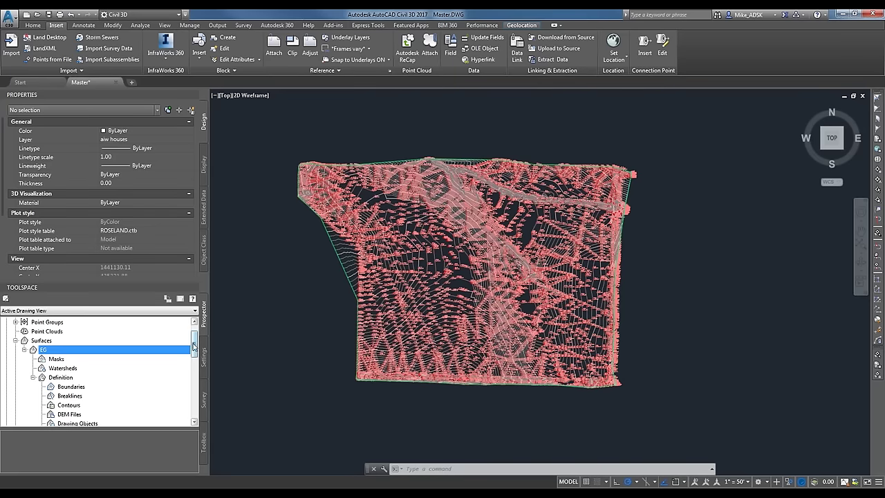
# Step: Open the point group order, select No Show, and apply without reordering
pyautogui.scroll(1, 194, 346)
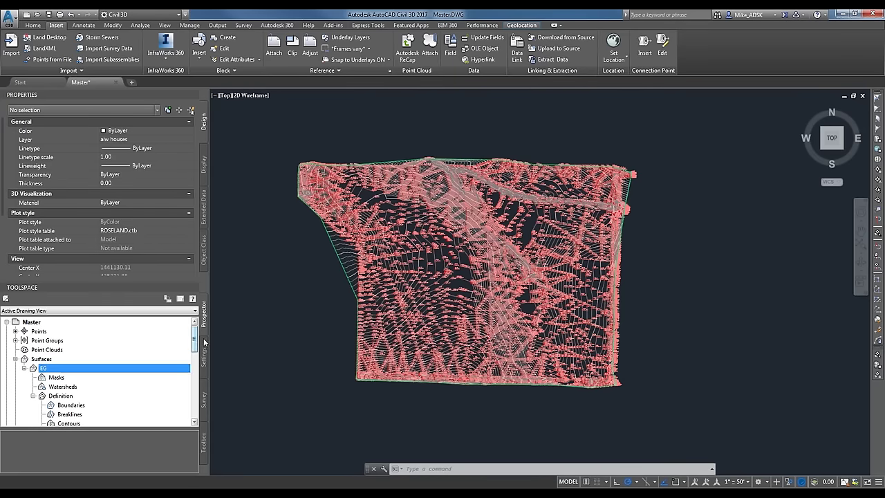
pyautogui.click(55, 343)
pyautogui.rightClick(54, 341)
pyautogui.click(84, 345)
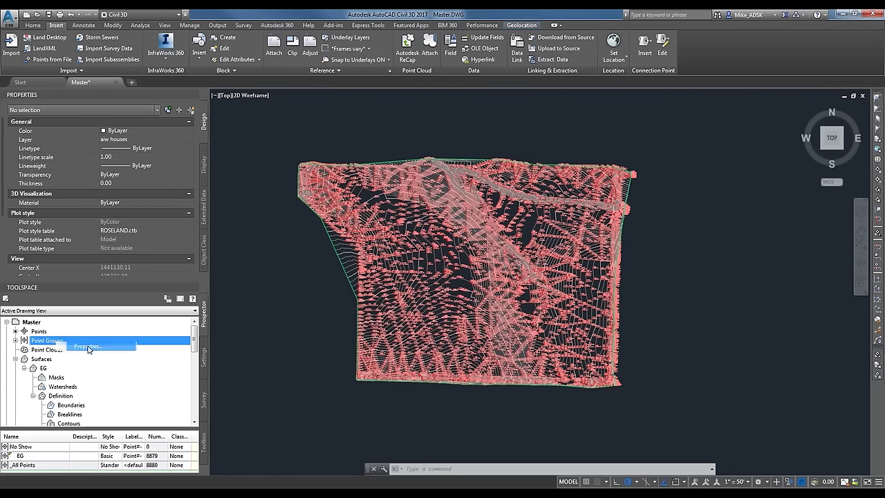
pyautogui.click(333, 246)
pyautogui.click(330, 232)
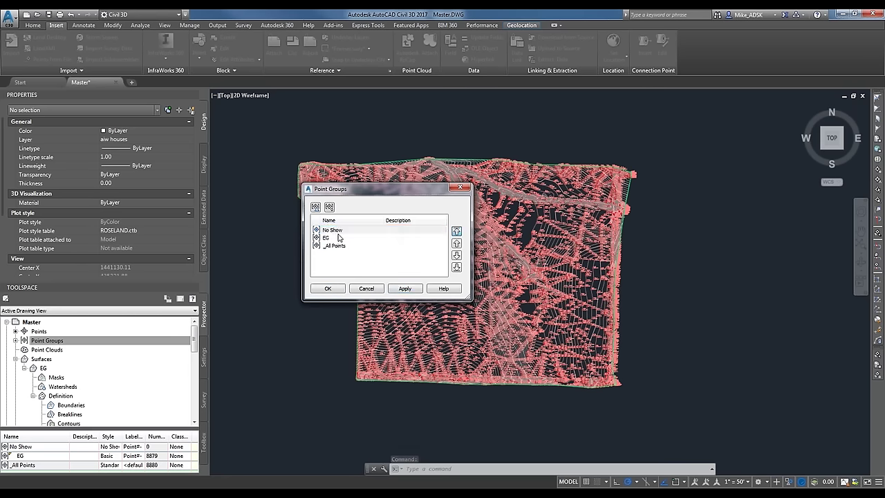
pyautogui.click(405, 288)
pyautogui.click(328, 289)
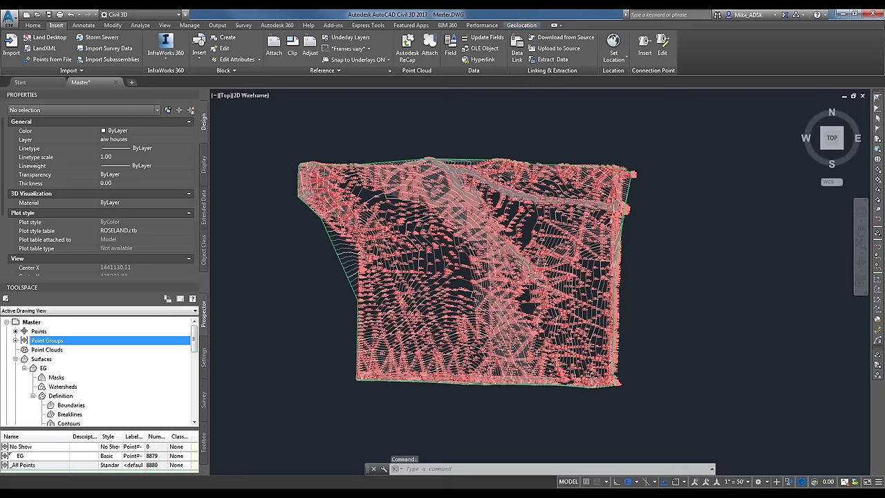
# Step: Review the No Show point style's Display settings for Model, Profile and Section views
pyautogui.rightClick(58, 446)
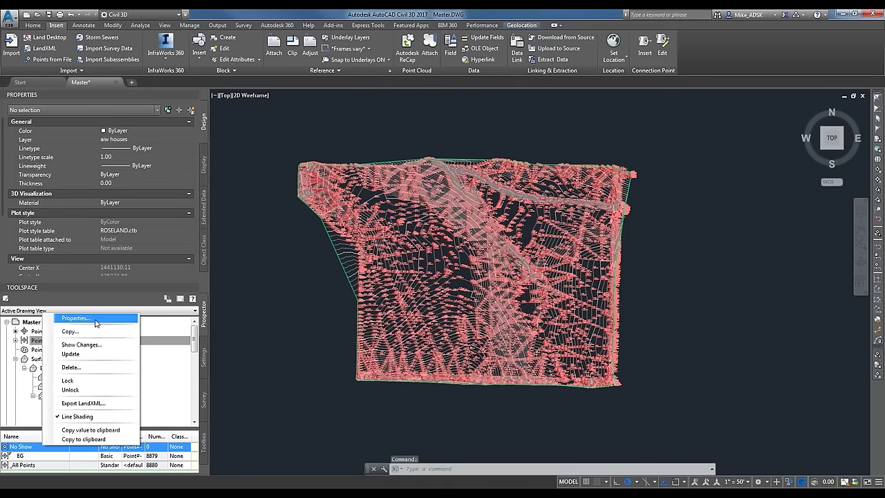
pyautogui.click(99, 317)
pyautogui.click(354, 246)
pyautogui.click(388, 159)
pyautogui.click(336, 181)
pyautogui.click(331, 198)
pyautogui.click(336, 182)
pyautogui.click(307, 203)
pyautogui.click(325, 213)
pyautogui.click(356, 182)
pyautogui.click(332, 207)
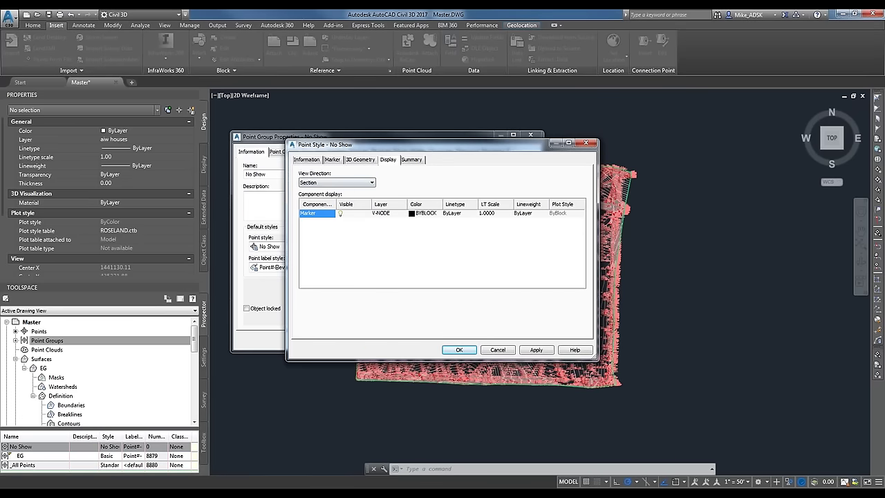
pyautogui.click(457, 351)
pyautogui.click(405, 342)
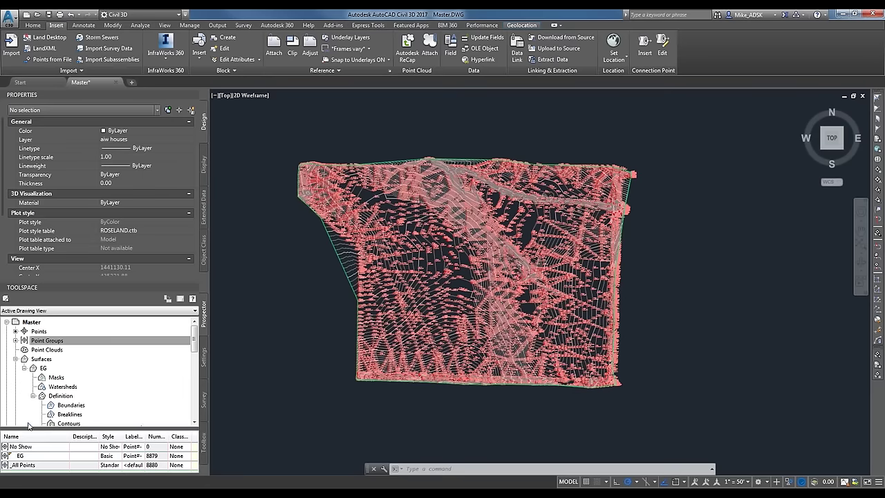
# Step: Reorder the point groups, moving No Show down and _All Points to the top
pyautogui.rightClick(47, 340)
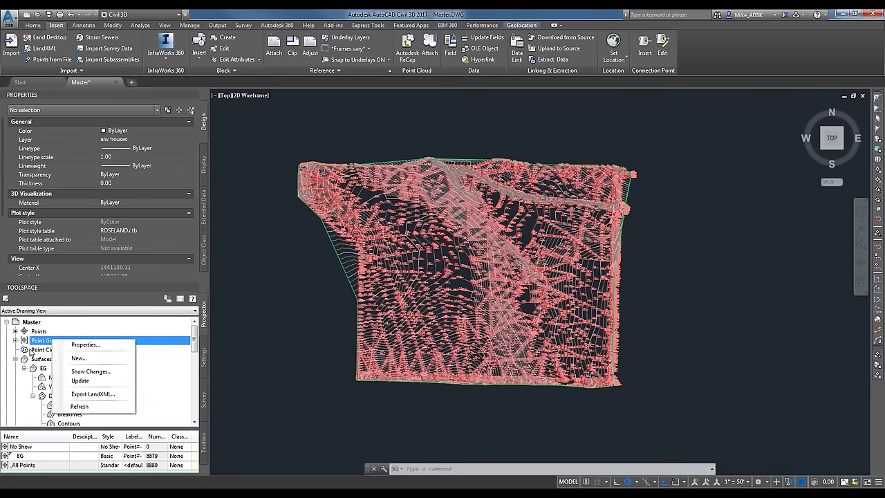
pyautogui.click(88, 344)
pyautogui.click(336, 246)
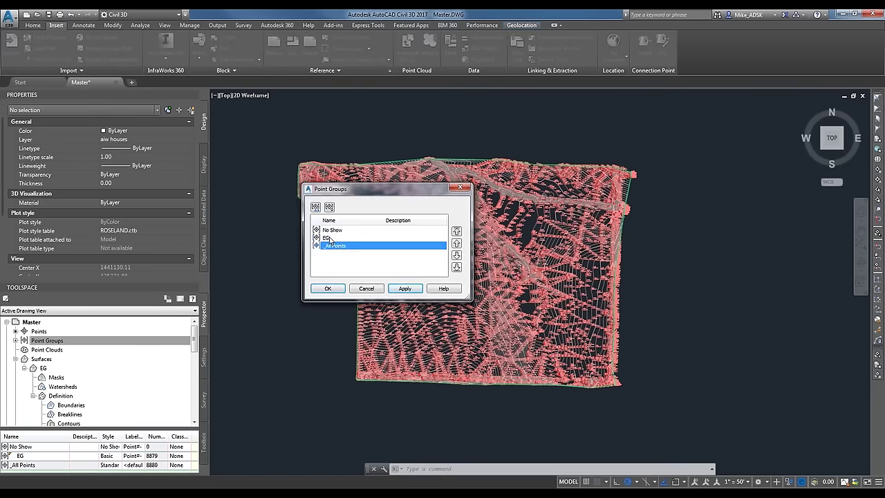
pyautogui.click(332, 238)
pyautogui.click(341, 231)
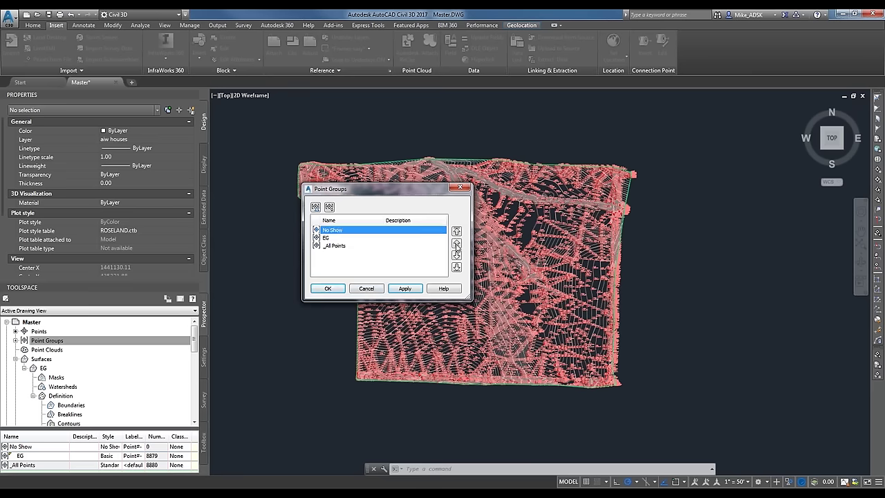
pyautogui.click(456, 256)
pyautogui.click(333, 246)
pyautogui.click(457, 232)
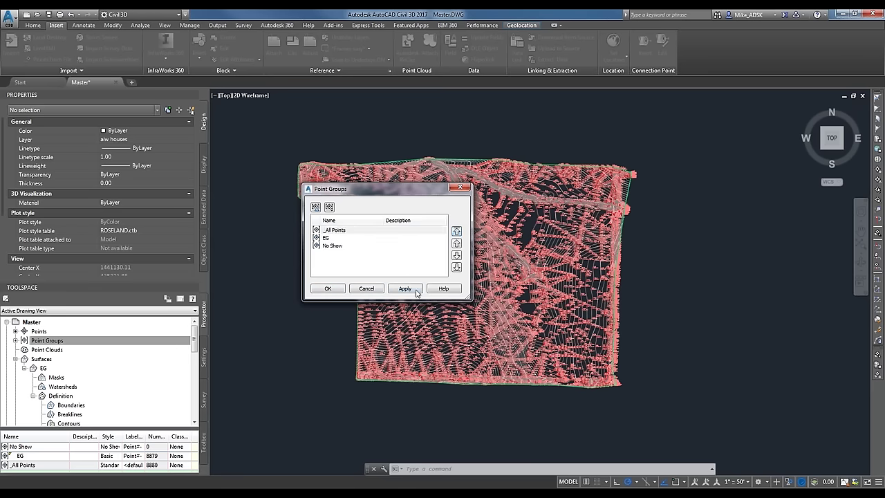
pyautogui.click(327, 289)
# Step: Reopen the point group order and move No Show to the top
pyautogui.click(328, 272)
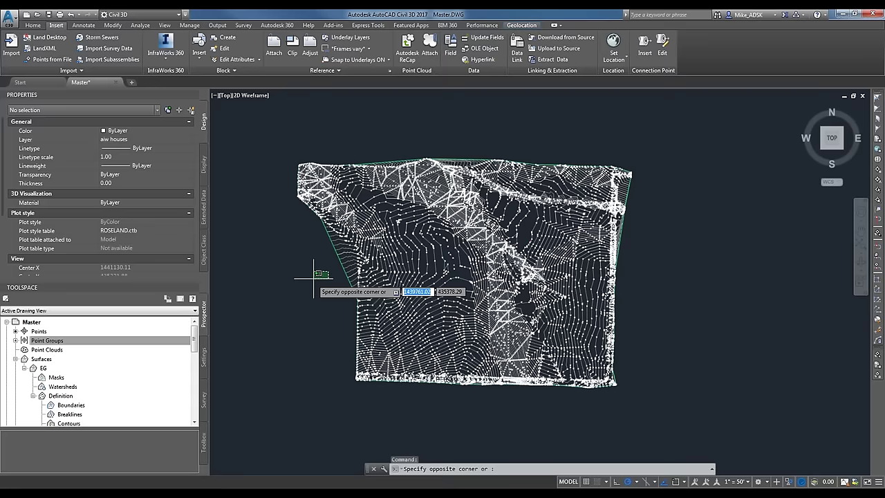
pyautogui.click(363, 352)
pyautogui.rightClick(60, 340)
pyautogui.click(83, 345)
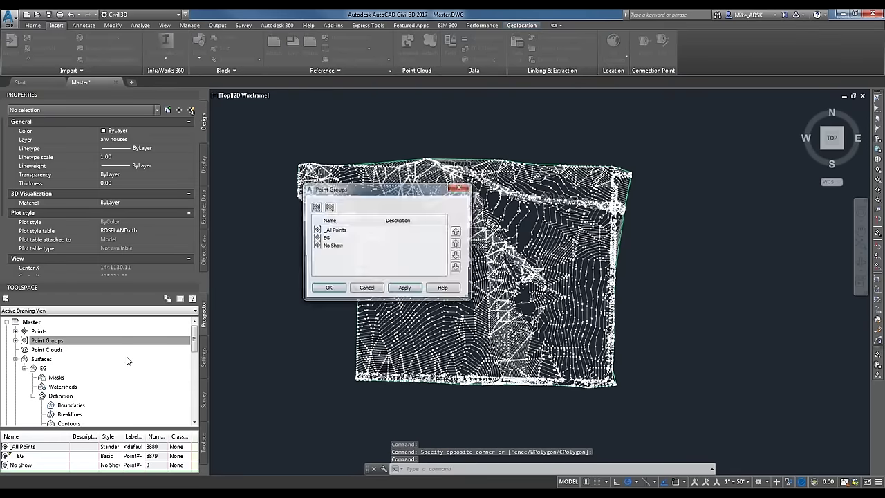
pyautogui.press('Escape')
pyautogui.rightClick(48, 340)
pyautogui.click(83, 345)
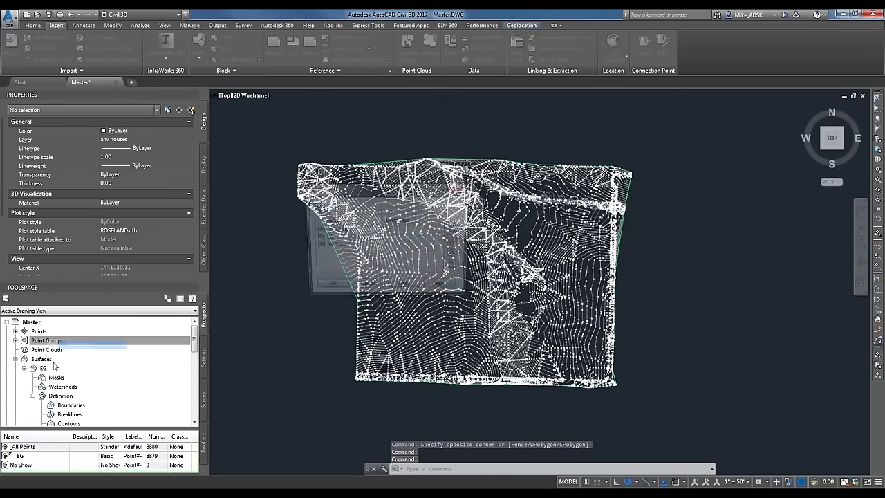
pyautogui.click(332, 245)
pyautogui.click(456, 231)
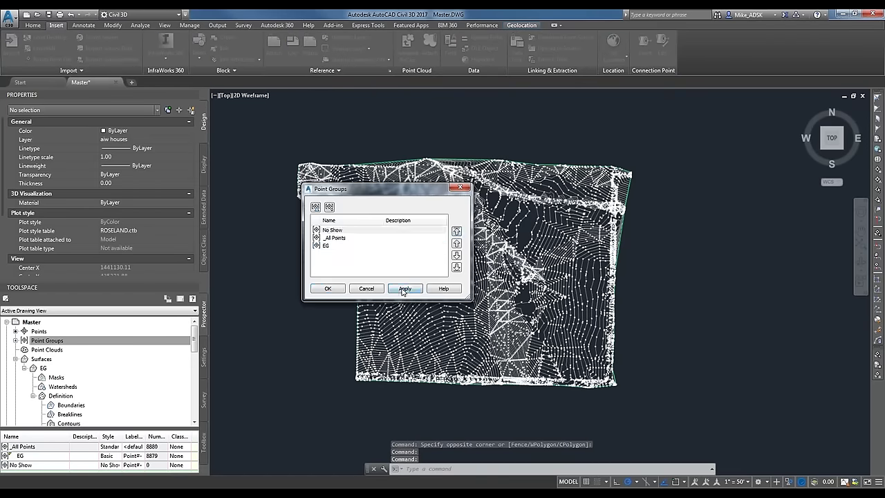
pyautogui.click(327, 289)
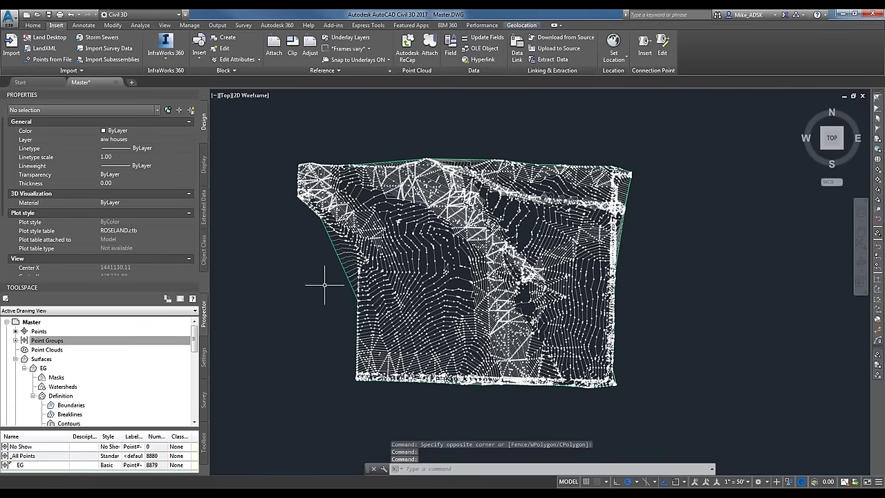
# Step: Zoom to the site and select the EG TIN surface to show its Tin Surface tools
pyautogui.scroll(2, 316, 214)
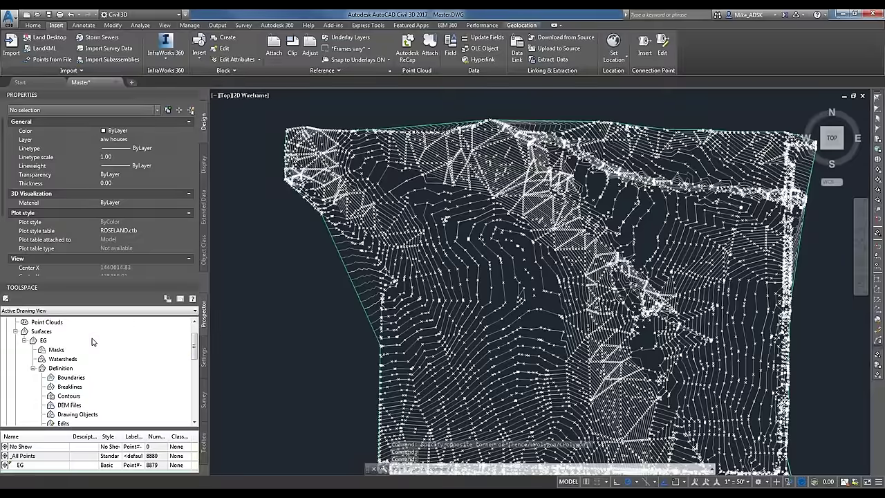
pyautogui.scroll(5, 277, 348)
pyautogui.scroll(-6, 395, 300)
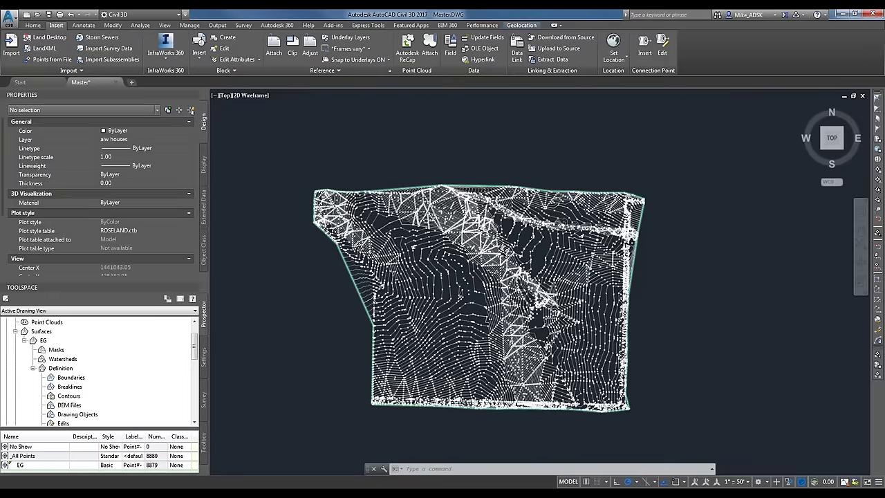
pyautogui.scroll(3, 381, 281)
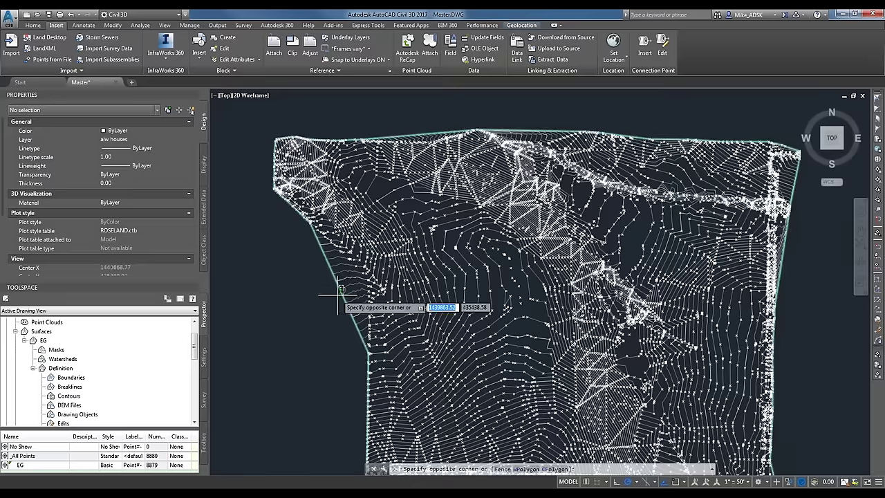
pyautogui.click(337, 295)
pyautogui.scroll(-6, 338, 295)
pyautogui.moveTo(334, 336); pyautogui.dragTo(326, 291, button='middle')
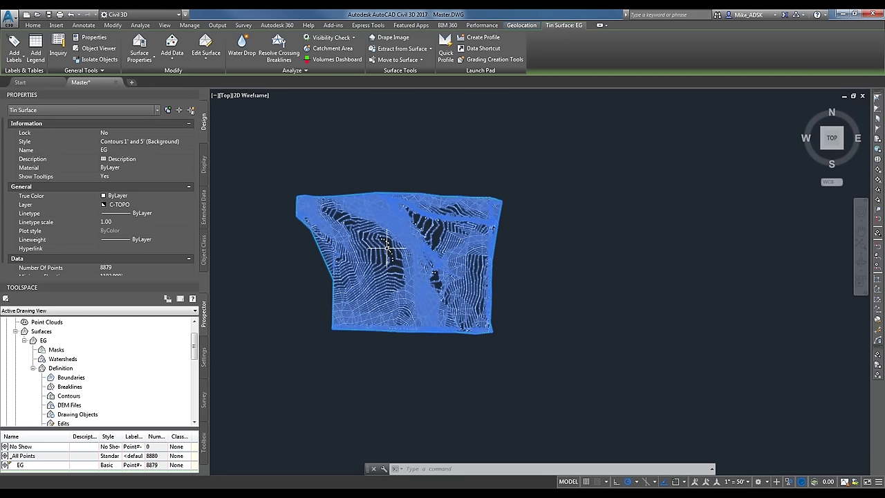
pyautogui.click(314, 249)
pyautogui.press('Escape')
pyautogui.rightClick(45, 341)
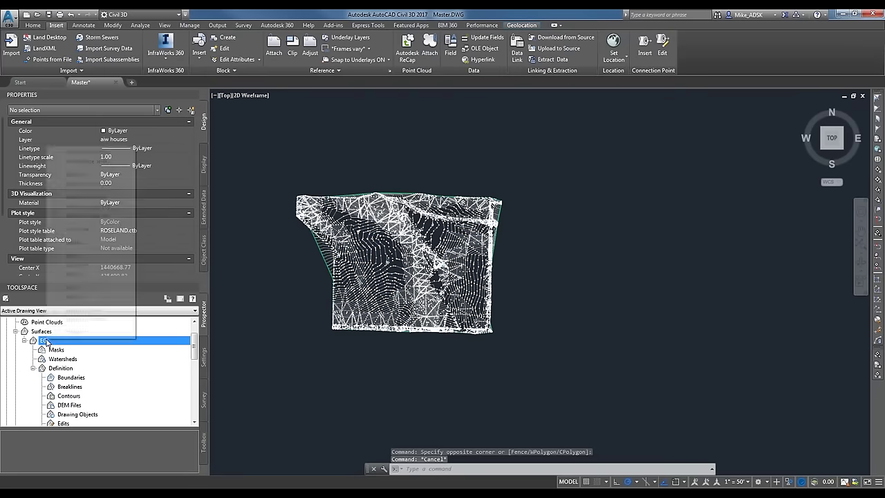
pyautogui.click(307, 247)
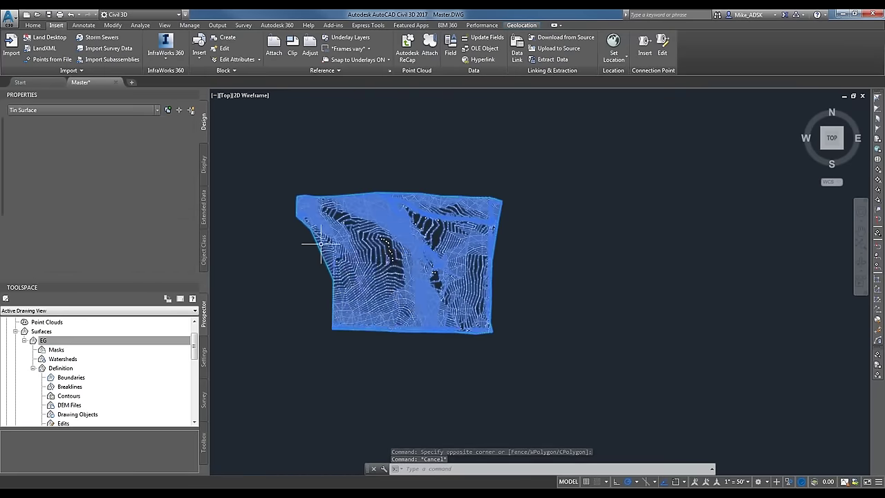
pyautogui.rightClick(315, 250)
pyautogui.click(336, 378)
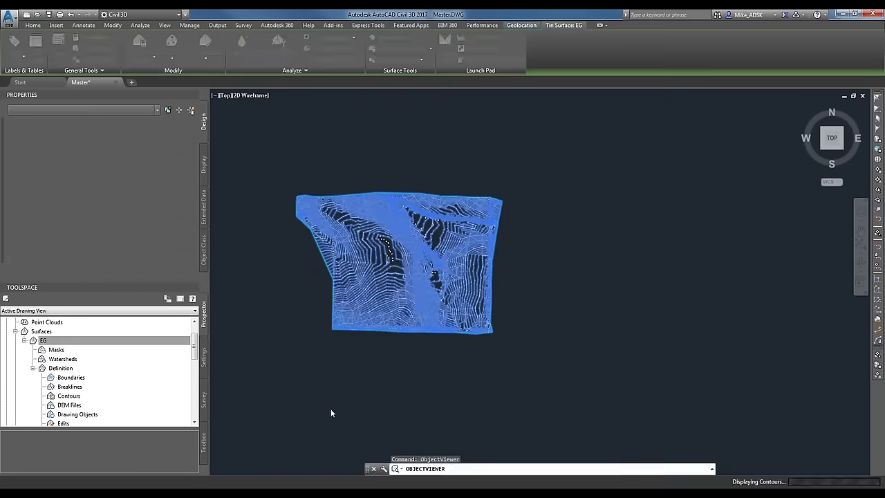
pyautogui.moveTo(427, 299)
pyautogui.mouseDown()
pyautogui.moveTo(414, 274)
pyautogui.moveTo(367, 236)
pyautogui.mouseUp()
pyautogui.click(332, 149)
pyautogui.click(345, 169)
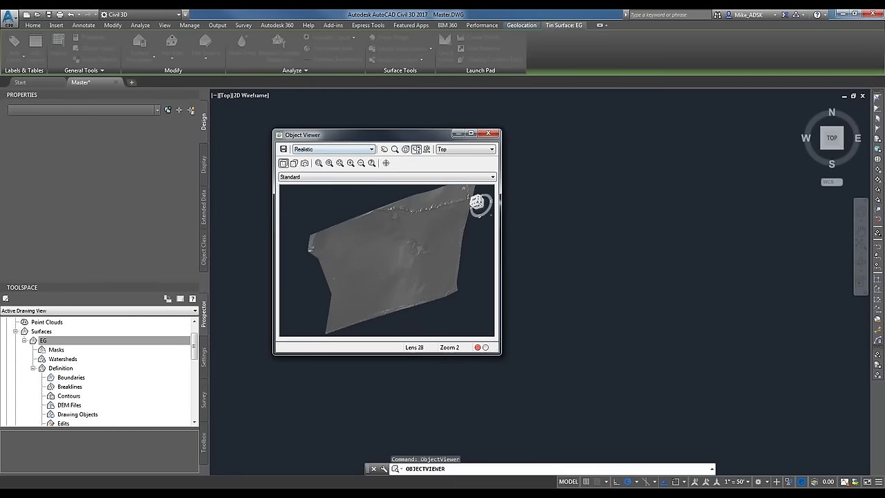
pyautogui.click(471, 133)
pyautogui.moveTo(414, 372); pyautogui.dragTo(541, 237)
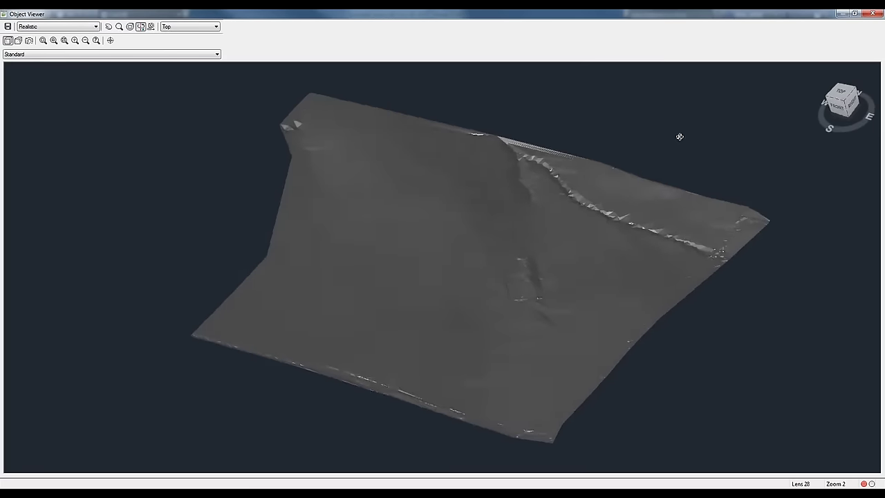
pyautogui.moveTo(583, 189); pyautogui.dragTo(595, 138)
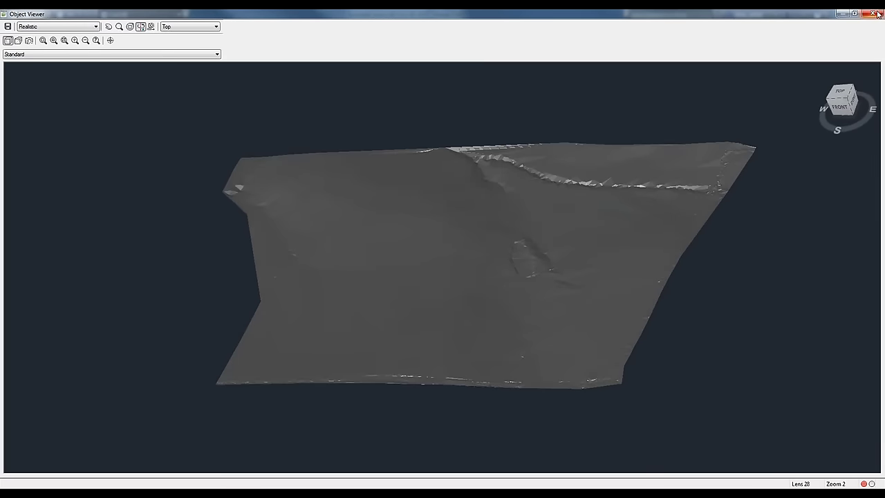
pyautogui.click(874, 14)
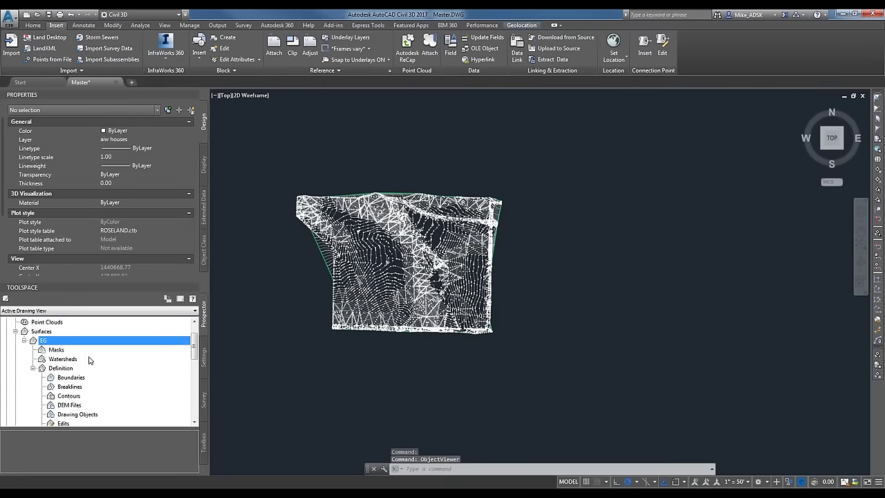
# Step: Include points 2-8880, all 8879 survey points window-selected, in the No Show point group
pyautogui.scroll(1, 90, 359)
pyautogui.click(26, 339)
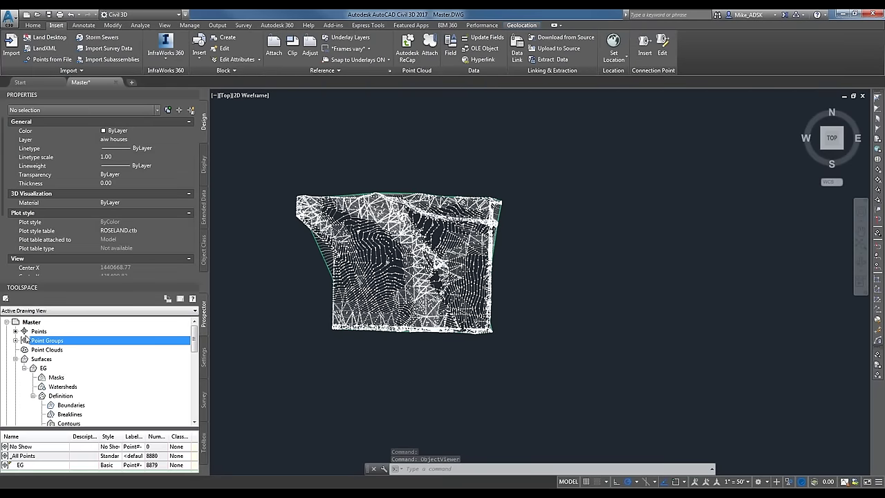
pyautogui.rightClick(50, 446)
pyautogui.click(74, 319)
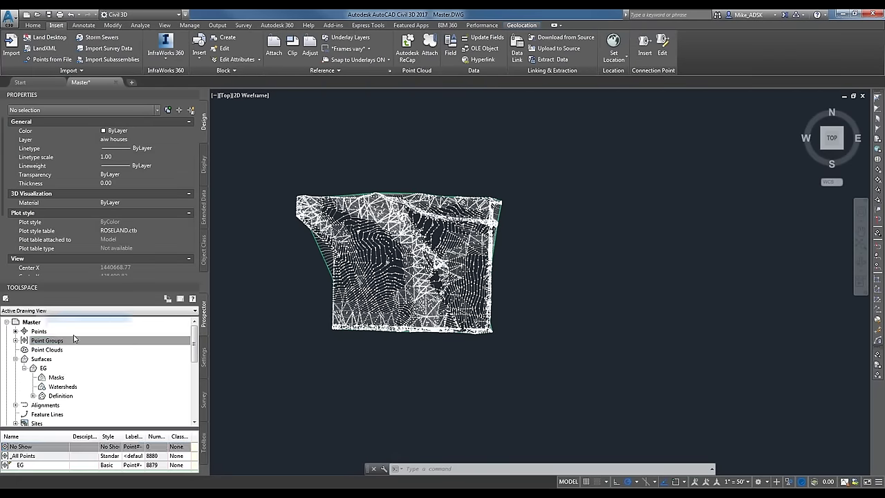
pyautogui.click(383, 153)
pyautogui.click(359, 152)
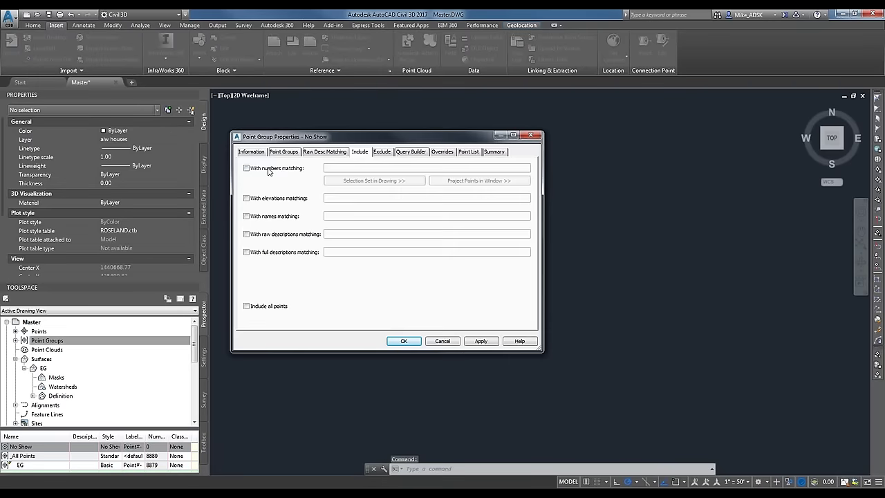
pyautogui.click(264, 169)
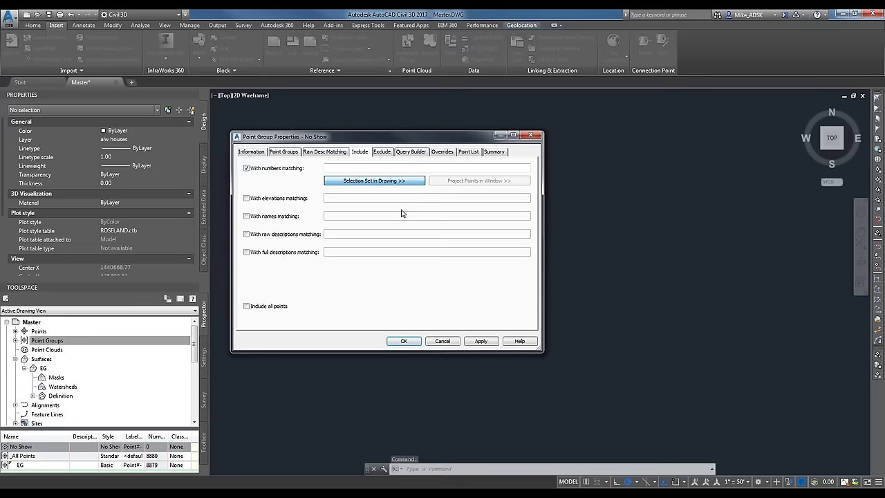
pyautogui.click(374, 181)
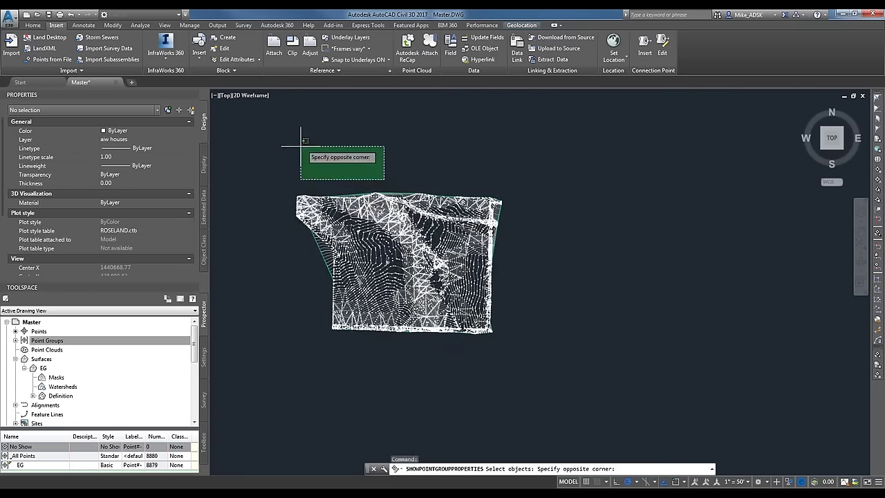
pyautogui.click(300, 143)
pyautogui.click(274, 161)
pyautogui.click(567, 367)
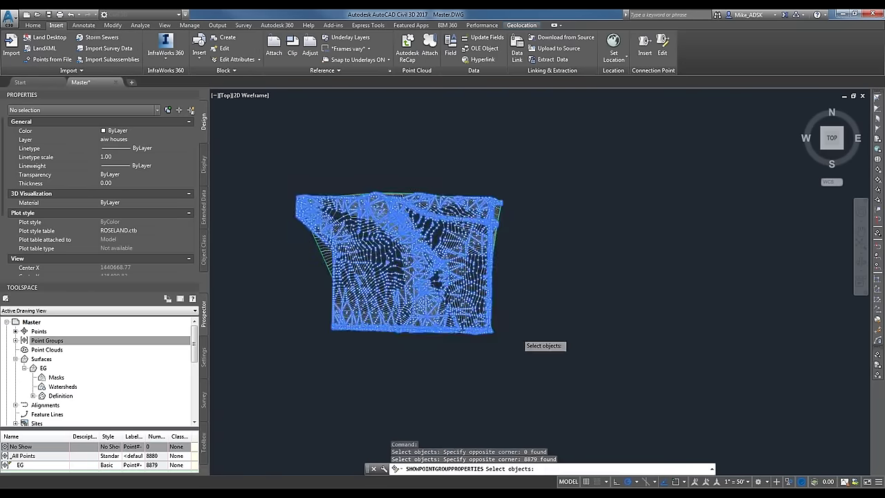
pyautogui.press('Return')
pyautogui.click(403, 340)
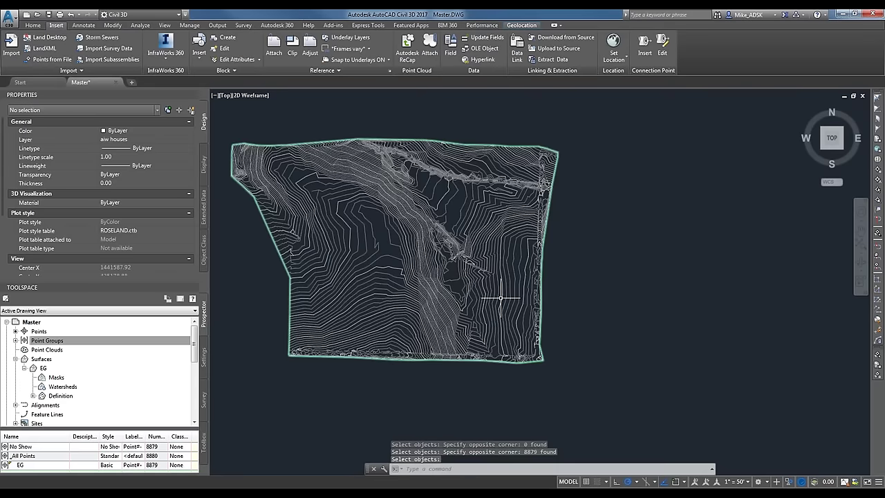
# Step: Pan and zoom around the contoured EG surface and switch the Toolspace to Settings
pyautogui.moveTo(500, 297)
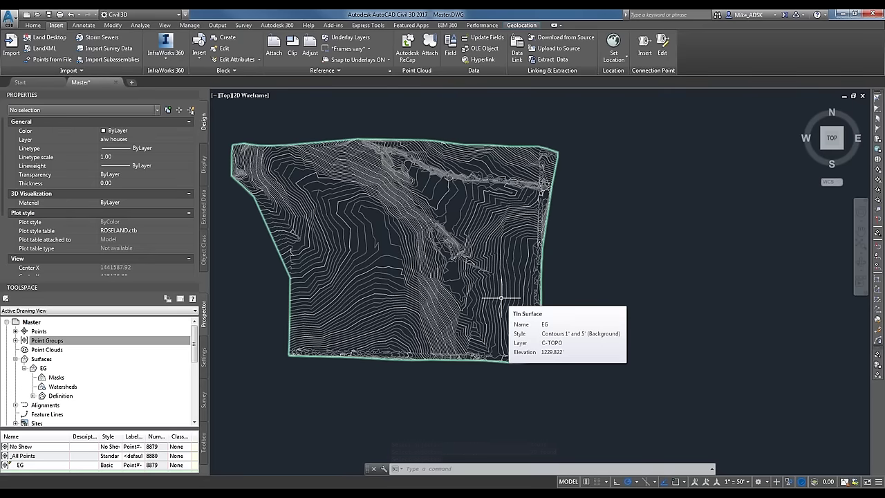
pyautogui.click(67, 341)
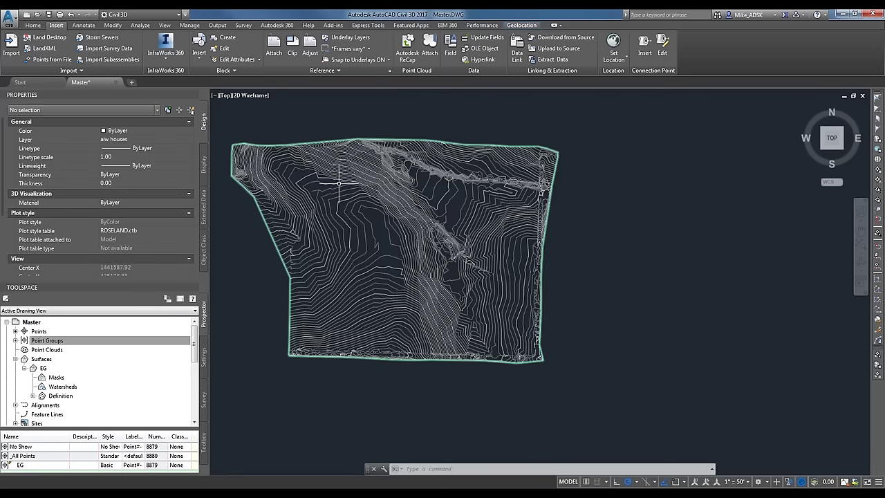
pyautogui.scroll(4, 339, 183)
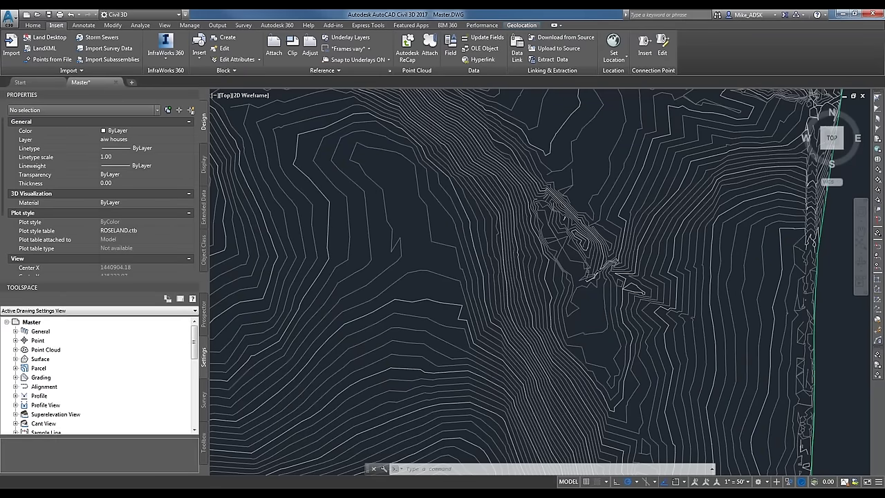
pyautogui.scroll(-3, 428, 274)
pyautogui.moveTo(427, 273); pyautogui.dragTo(490, 336, button='middle')
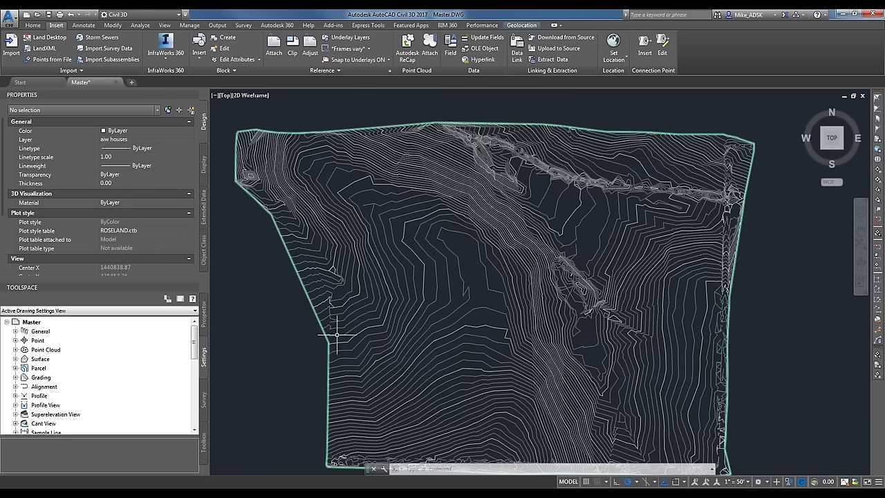
pyautogui.click(309, 290)
# Step: Preview EG with the Border Only style, then reapply Contours 1' and 5' (Background)
pyautogui.click(308, 293)
pyautogui.rightClick(306, 289)
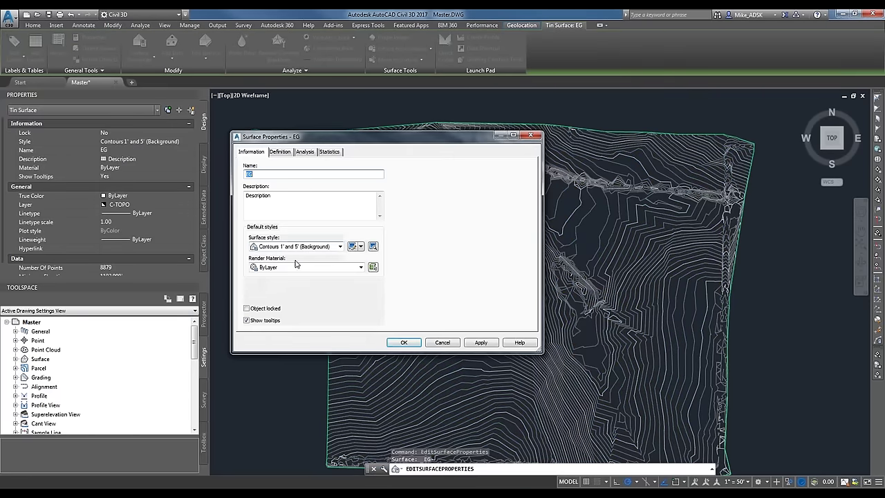
pyautogui.click(340, 247)
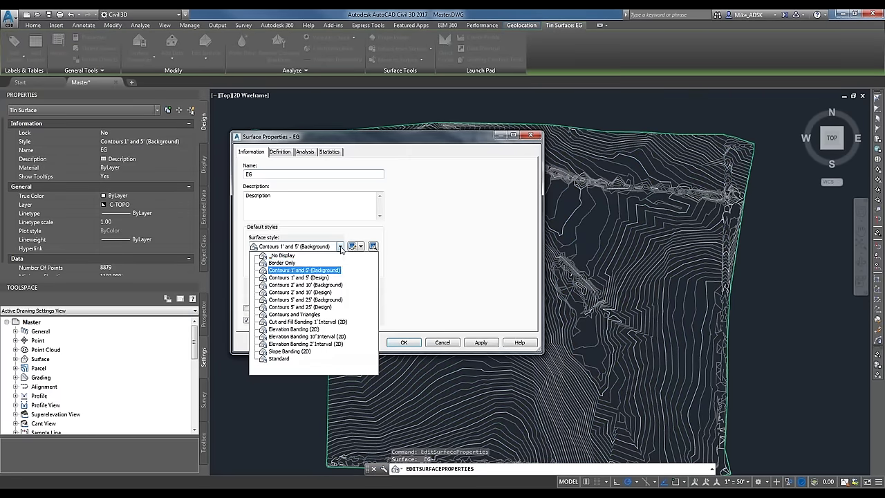
pyautogui.click(294, 262)
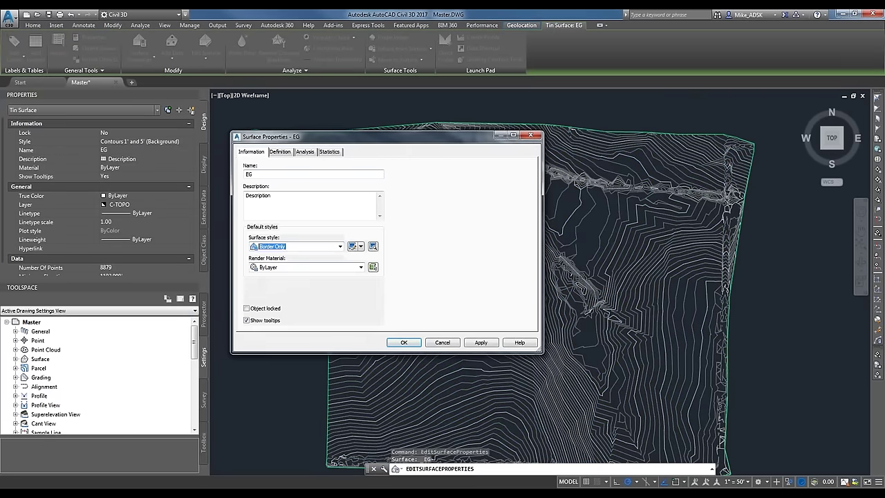
pyautogui.click(481, 343)
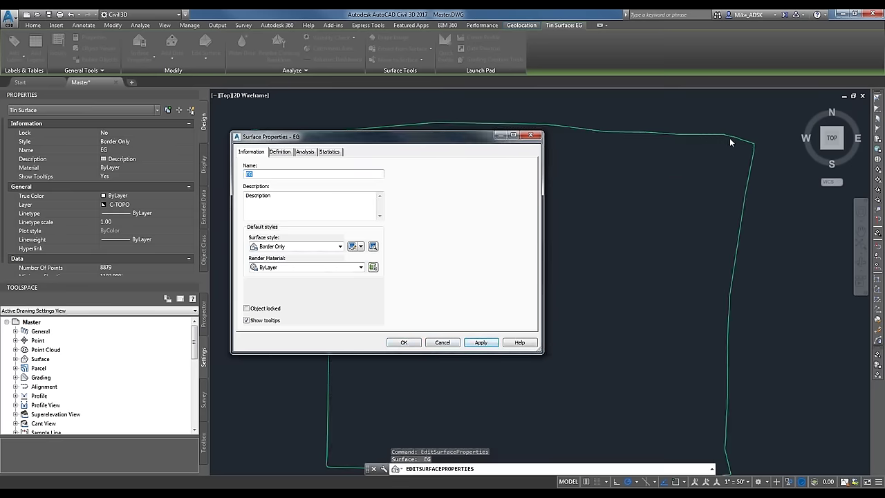
pyautogui.click(278, 246)
pyautogui.click(281, 271)
pyautogui.click(481, 342)
pyautogui.moveTo(422, 147)
pyautogui.mouseDown()
pyautogui.moveTo(410, 133)
pyautogui.moveTo(234, 95)
pyautogui.mouseUp()
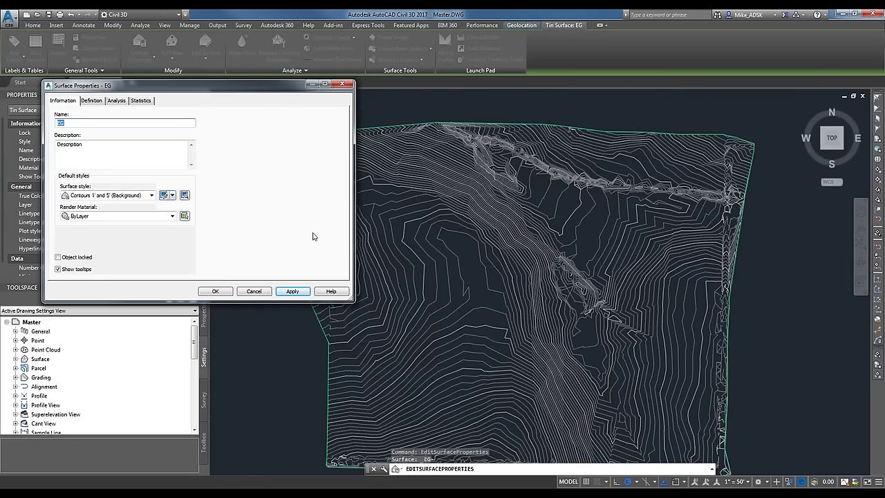
# Step: Copy the current surface style and rename the copy Contours 5' (Background)
pyautogui.click(172, 195)
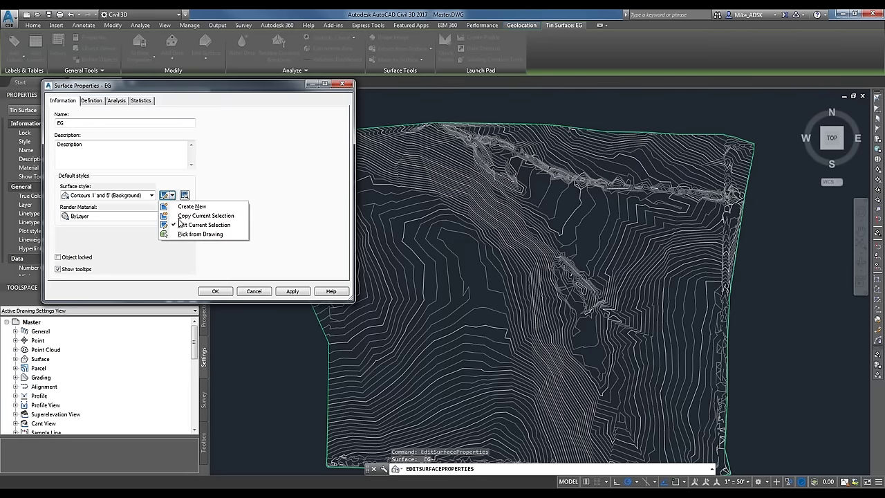
pyautogui.click(180, 217)
pyautogui.moveTo(257, 288); pyautogui.dragTo(271, 290)
pyautogui.press('Delete')
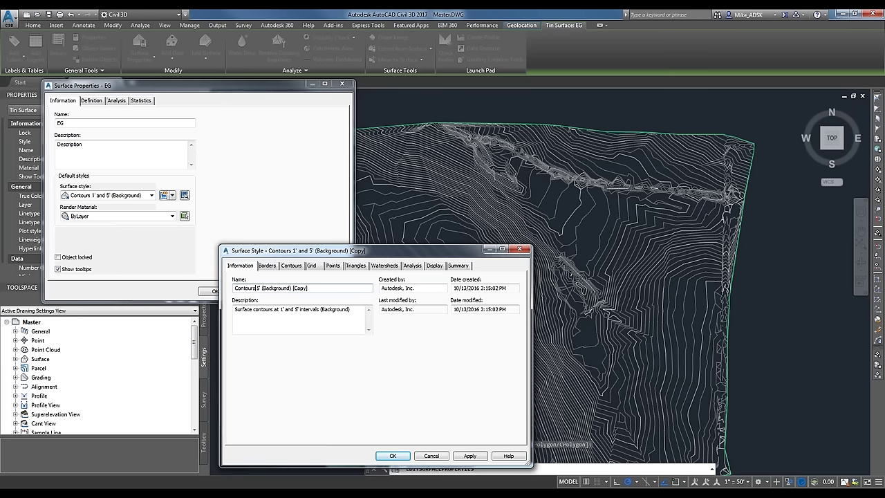
pyautogui.moveTo(292, 288); pyautogui.dragTo(309, 288)
pyautogui.press('Delete')
# Step: Turn off Minor Contour display in the new style and apply it to EG
pyautogui.click(434, 269)
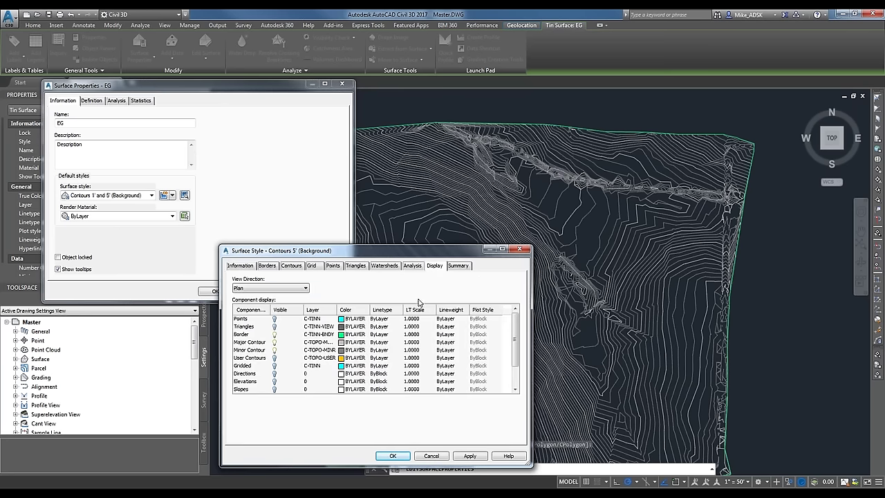
pyautogui.click(273, 349)
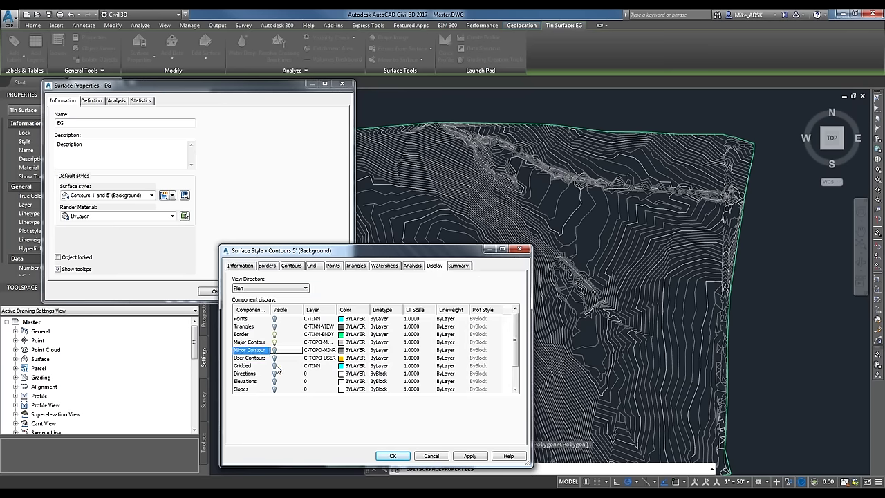
pyautogui.click(470, 456)
pyautogui.click(392, 456)
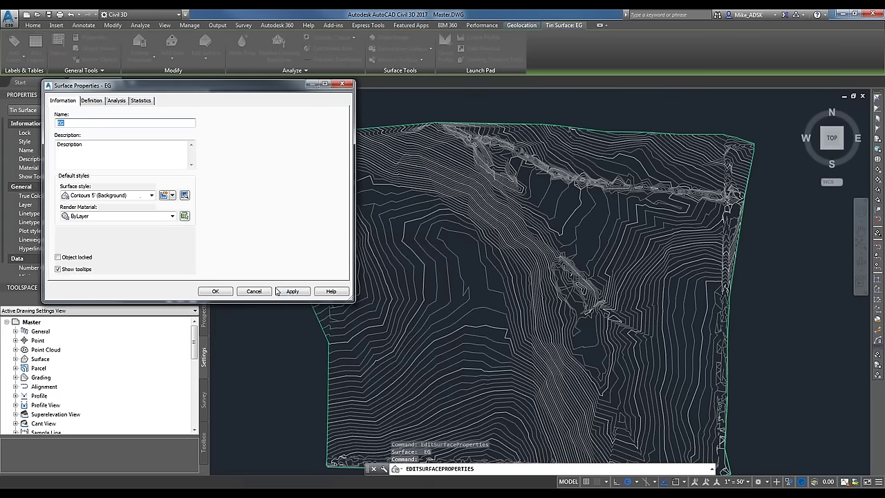
pyautogui.click(215, 291)
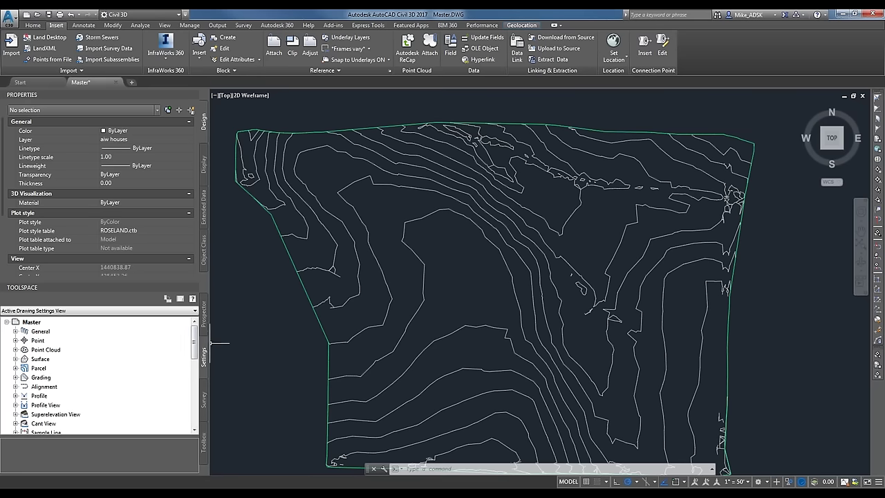
# Step: Show the Settings tree and expand Point > Point Styles
pyautogui.click(204, 317)
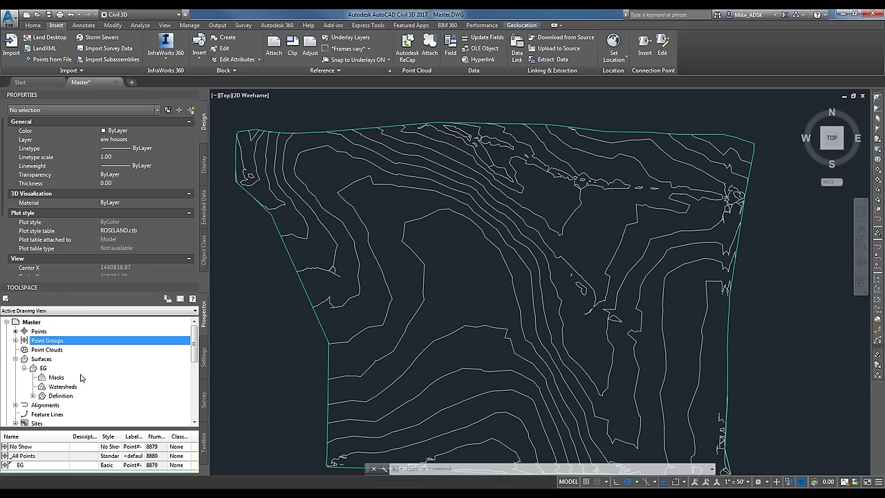
pyautogui.click(204, 356)
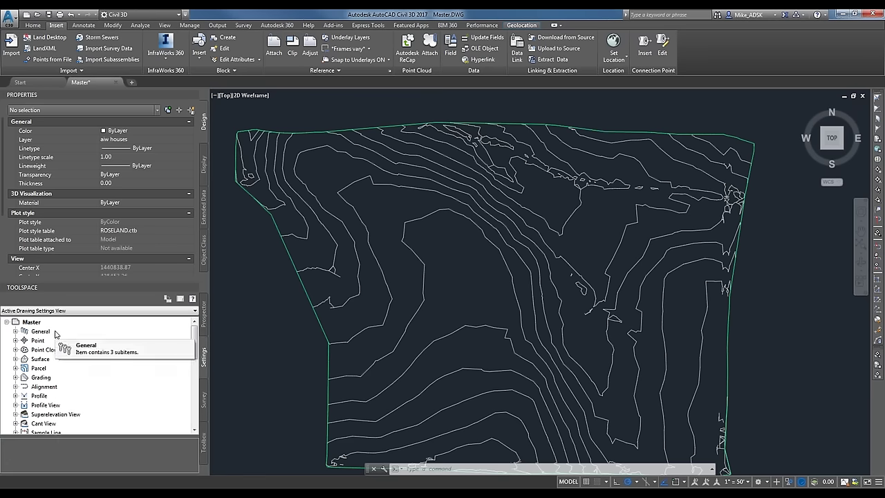
pyautogui.click(15, 340)
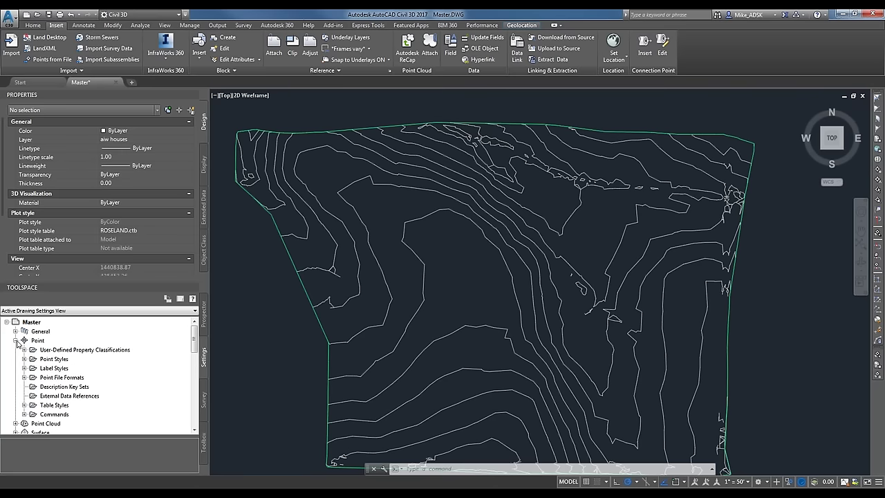
pyautogui.click(24, 359)
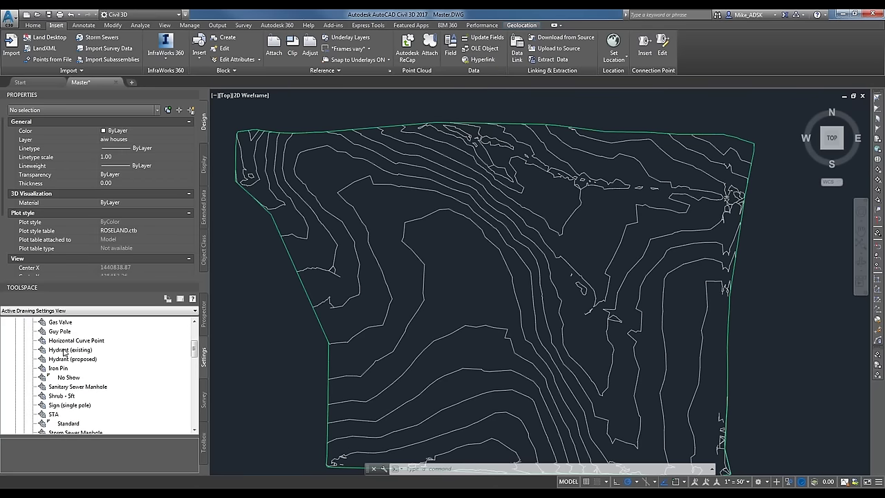
pyautogui.scroll(2, 79, 387)
pyautogui.scroll(-4, 78, 374)
pyautogui.scroll(3, 74, 356)
# Step: Browse the point styles, selecting the Tree and No Show styles
pyautogui.click(24, 331)
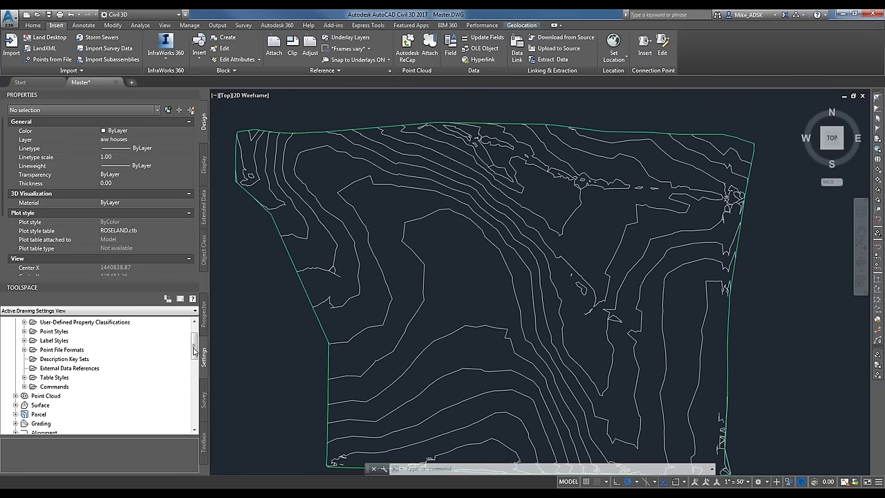
pyautogui.moveTo(197, 351); pyautogui.dragTo(198, 339)
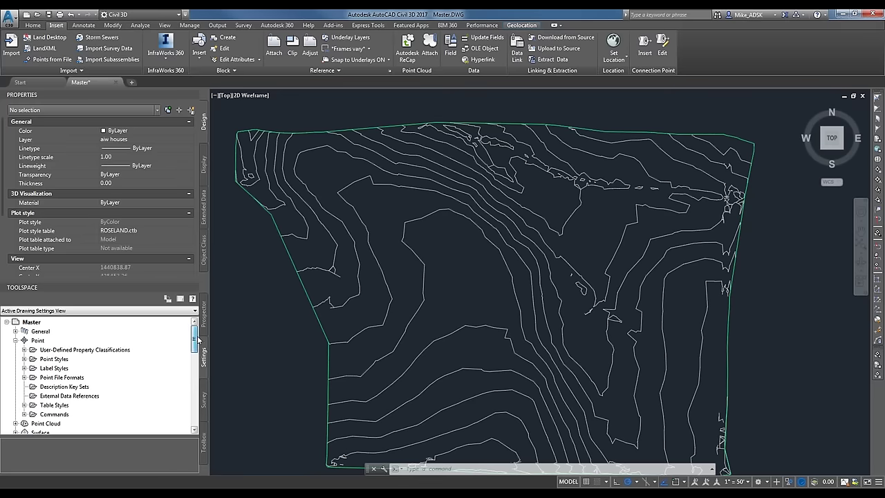
pyautogui.click(27, 359)
pyautogui.scroll(-4, 61, 372)
pyautogui.click(76, 396)
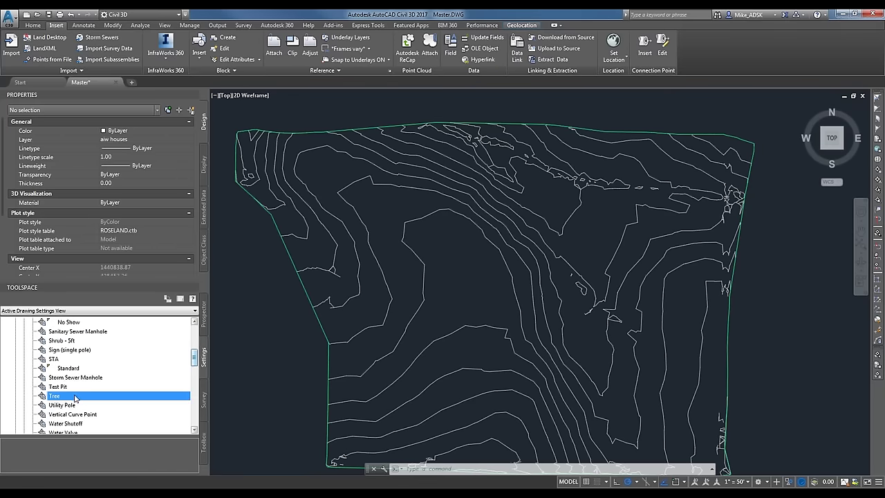
pyautogui.scroll(1, 75, 396)
pyautogui.click(68, 351)
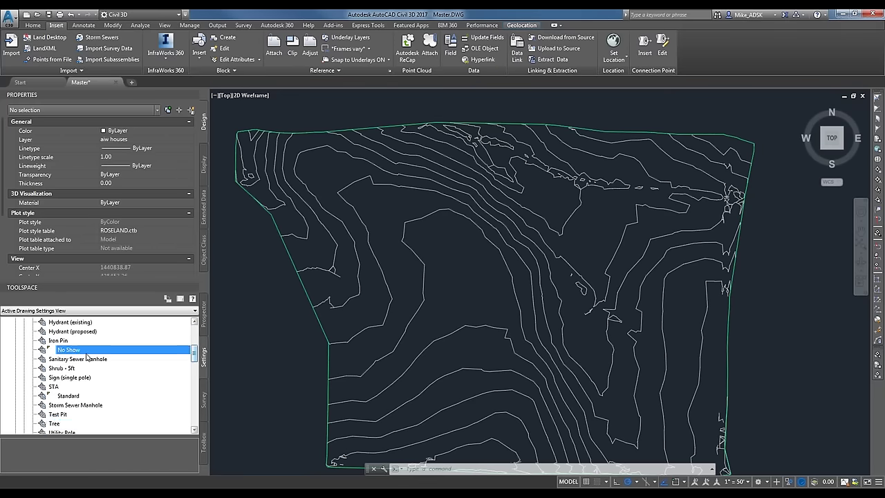
pyautogui.scroll(3, 66, 362)
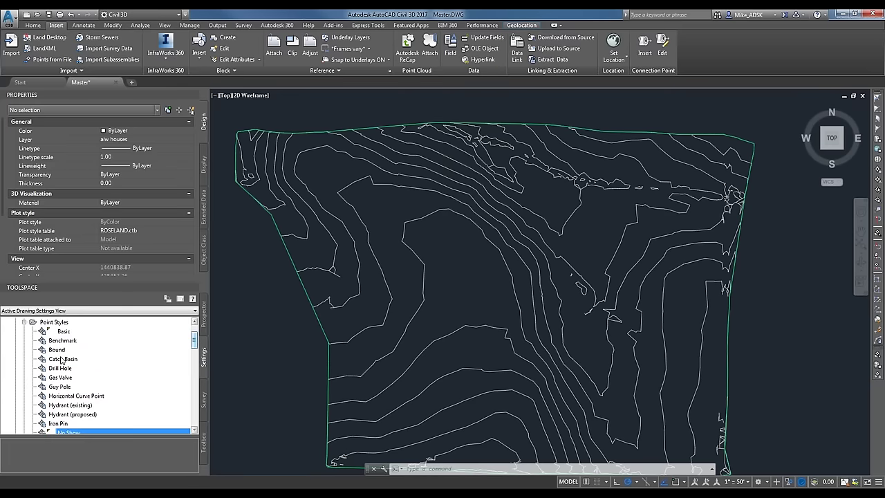
pyautogui.scroll(2, 60, 359)
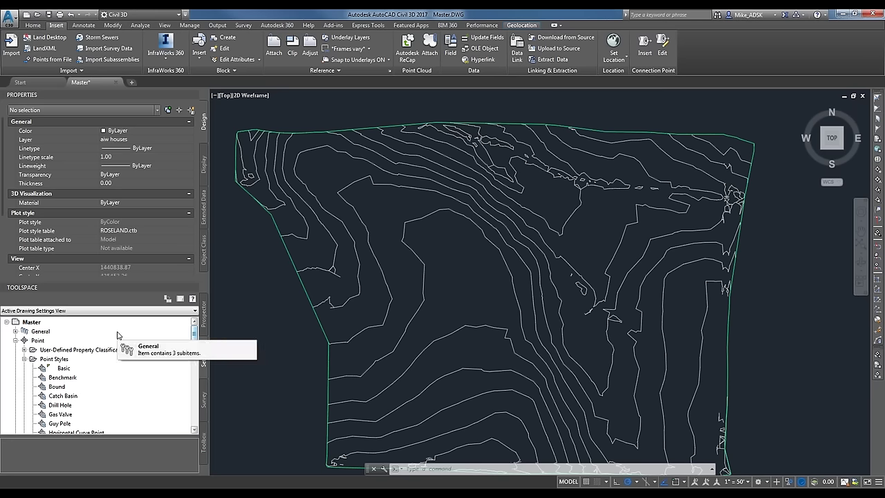
# Step: Start Save As for Master.DWG and list the available file types
pyautogui.click(10, 17)
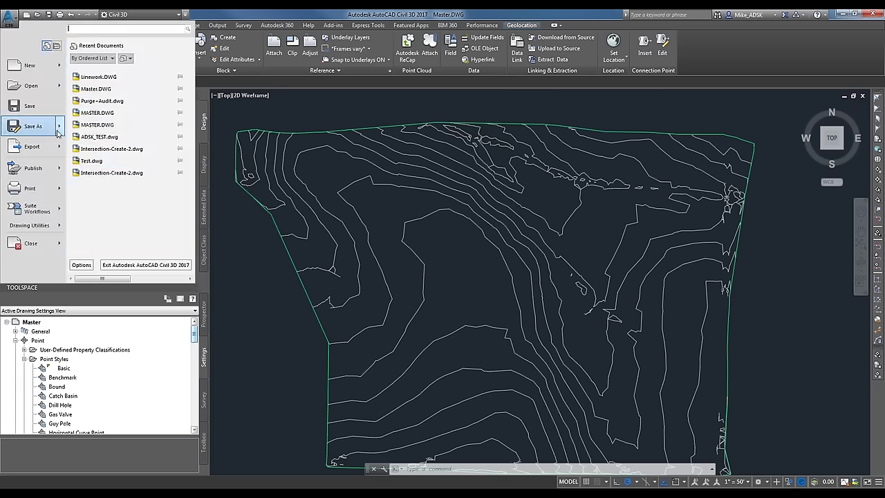
pyautogui.click(38, 128)
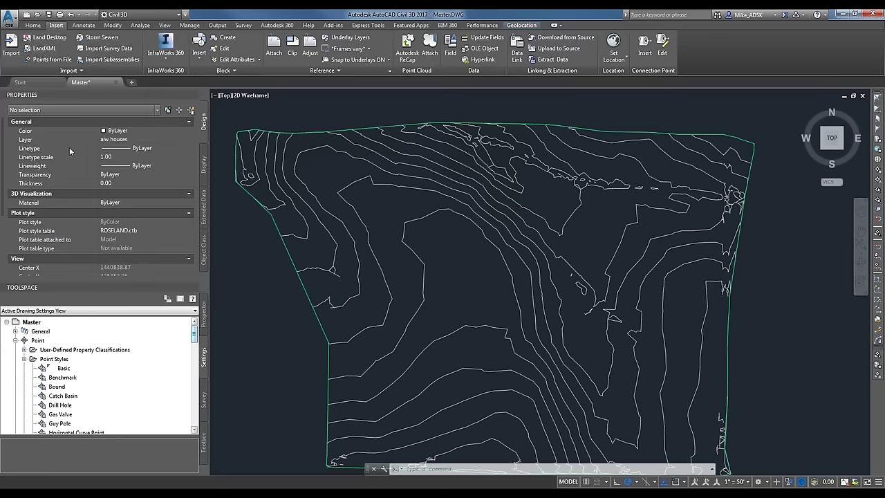
pyautogui.click(415, 347)
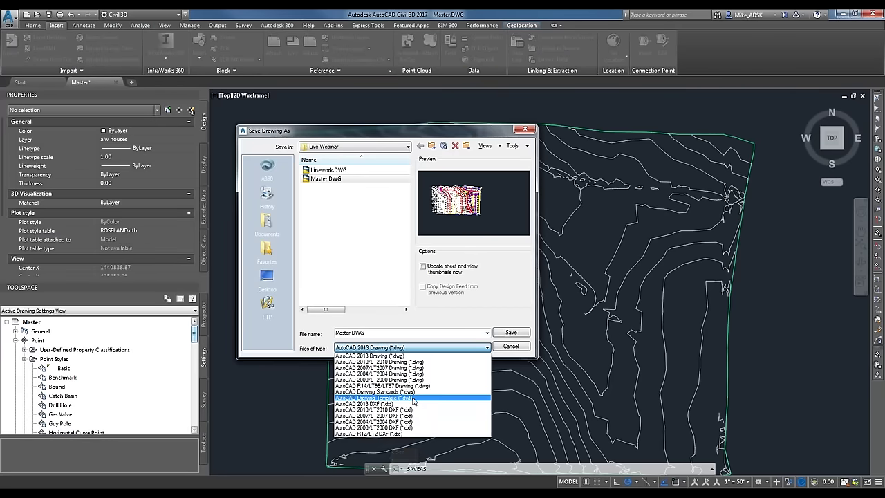
# Step: Keep the 2013 DWG format and close Save Drawing As without saving
pyautogui.click(377, 355)
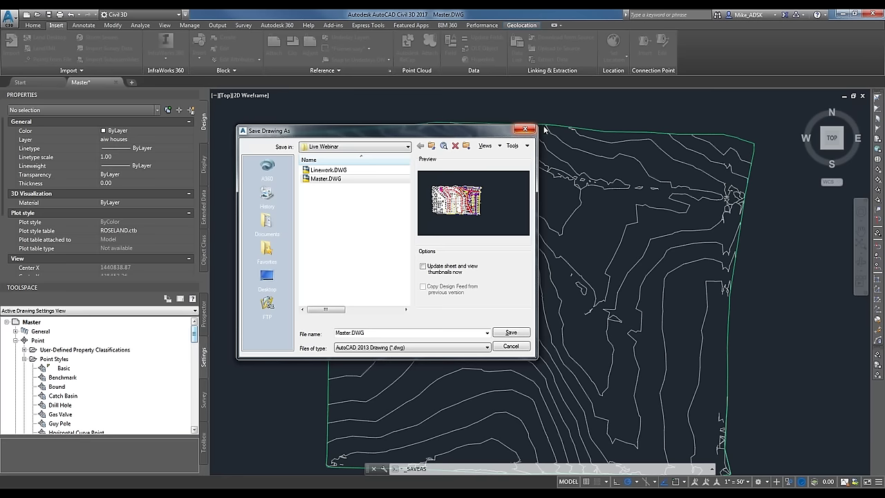
pyautogui.click(525, 129)
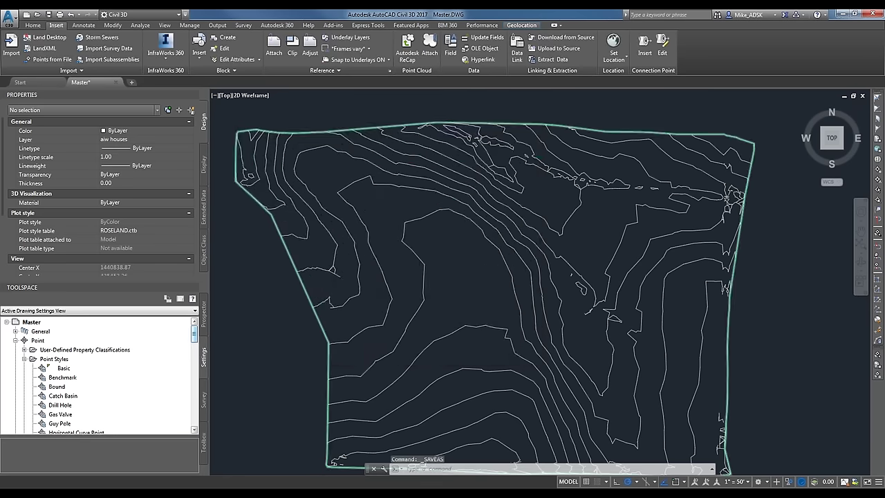
# Step: Start the Add Contour Label - Single tool from Annotate with object snap on
pyautogui.scroll(-2, 513, 233)
pyautogui.scroll(5, 569, 318)
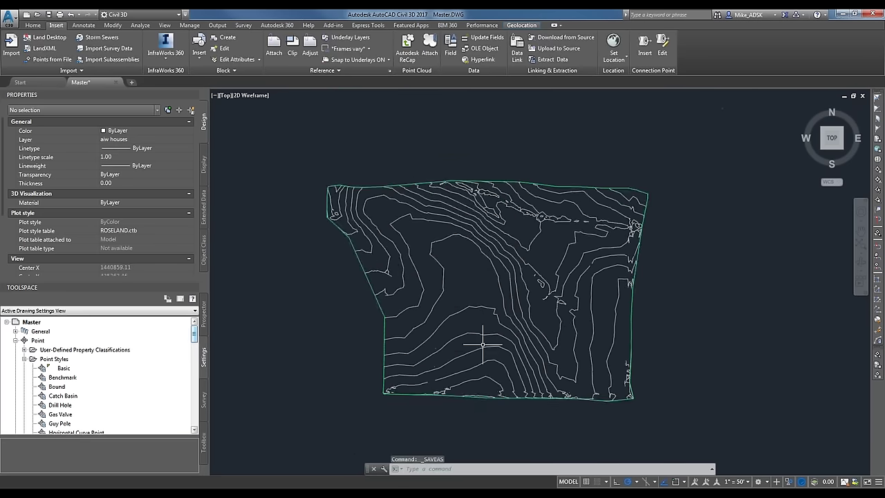
pyautogui.moveTo(428, 266); pyautogui.dragTo(439, 282, button='middle')
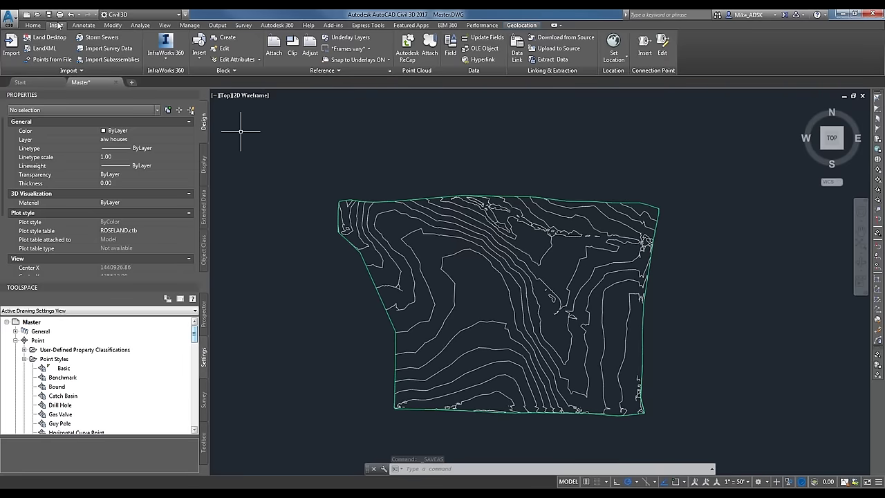
pyautogui.click(83, 26)
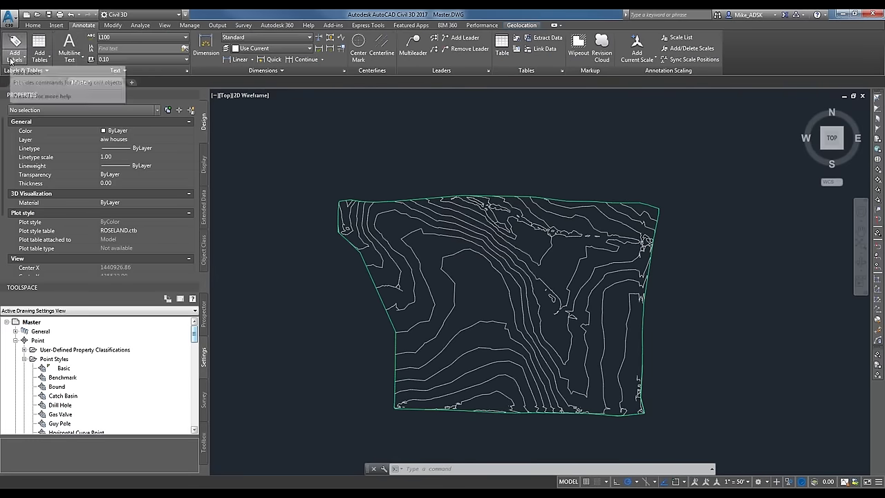
pyautogui.click(19, 61)
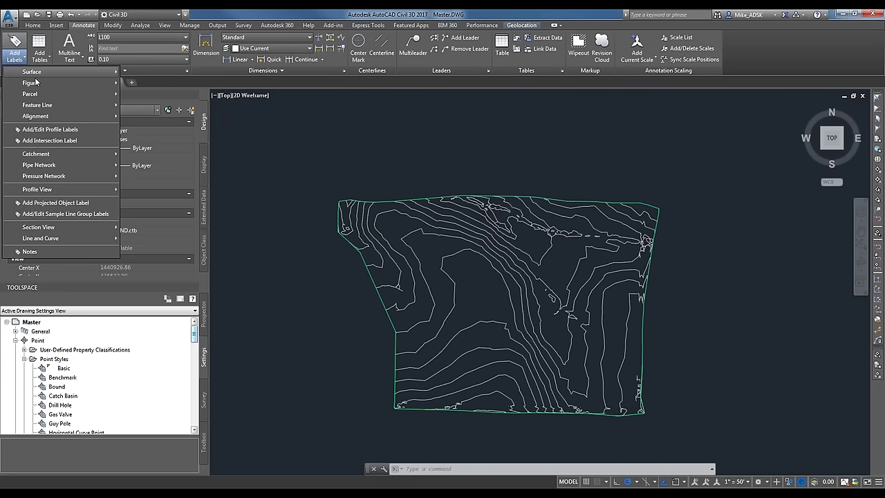
pyautogui.moveTo(54, 72)
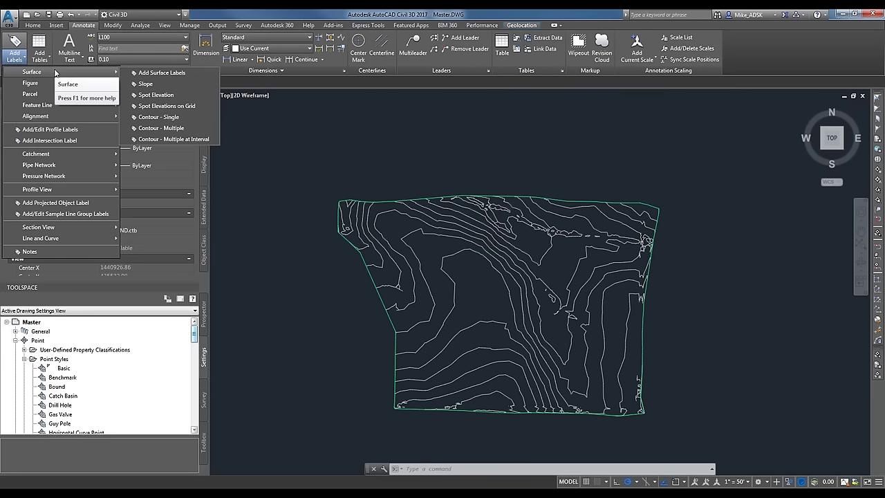
pyautogui.click(158, 117)
pyautogui.scroll(3, 408, 221)
pyautogui.click(680, 483)
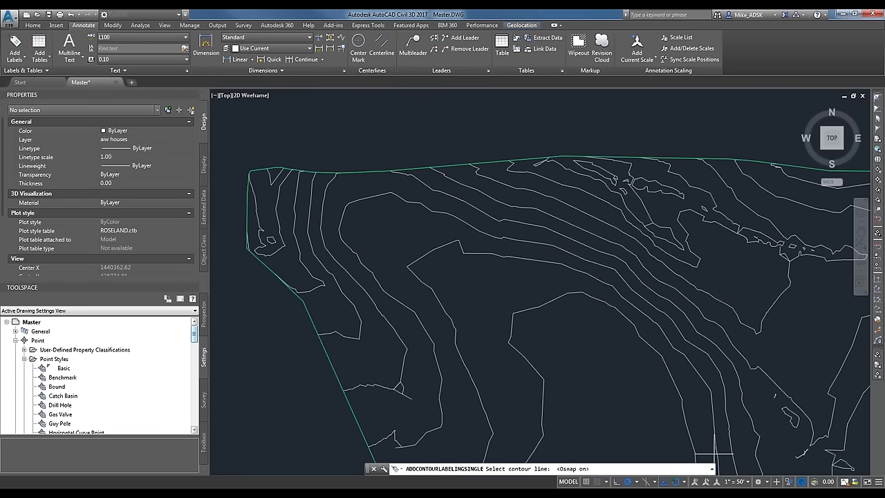
# Step: Label the western contours 1205.00, 1210.00, 1215.00, 1220.00 and 1225.00
pyautogui.click(15, 56)
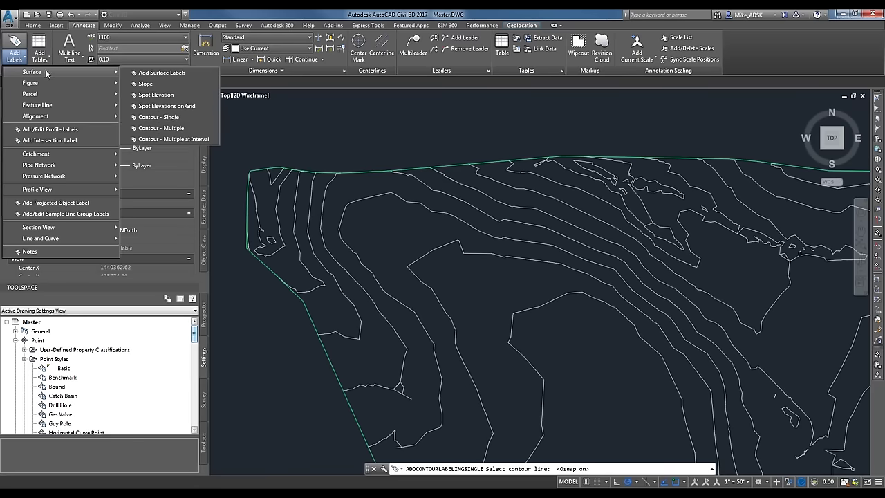
pyautogui.click(287, 199)
pyautogui.scroll(2, 294, 204)
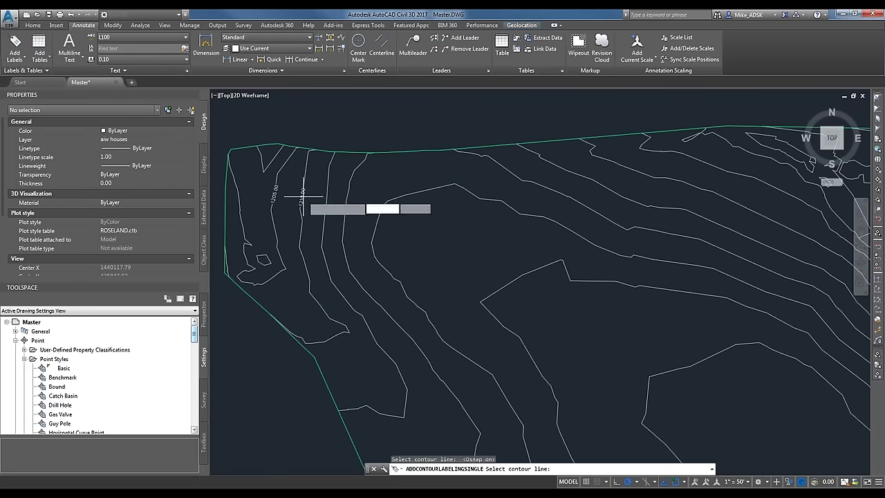
pyautogui.click(304, 198)
pyautogui.click(325, 215)
pyautogui.scroll(2, 326, 216)
pyautogui.click(355, 222)
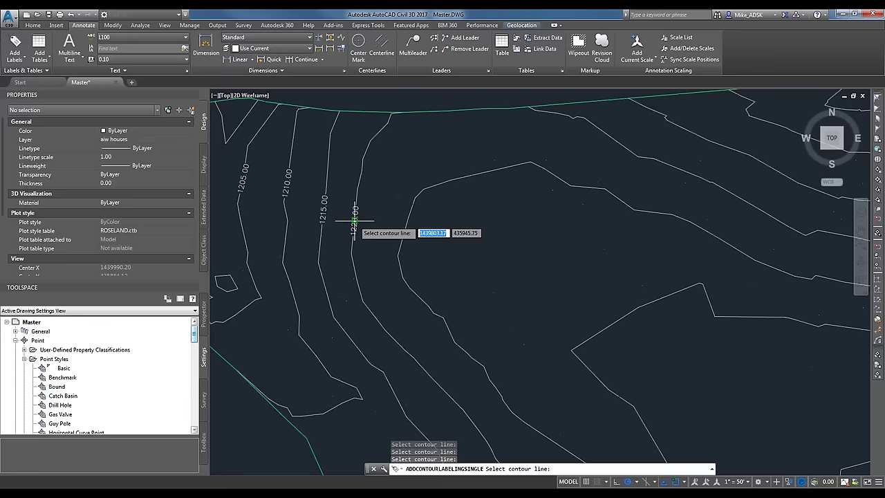
pyautogui.click(399, 257)
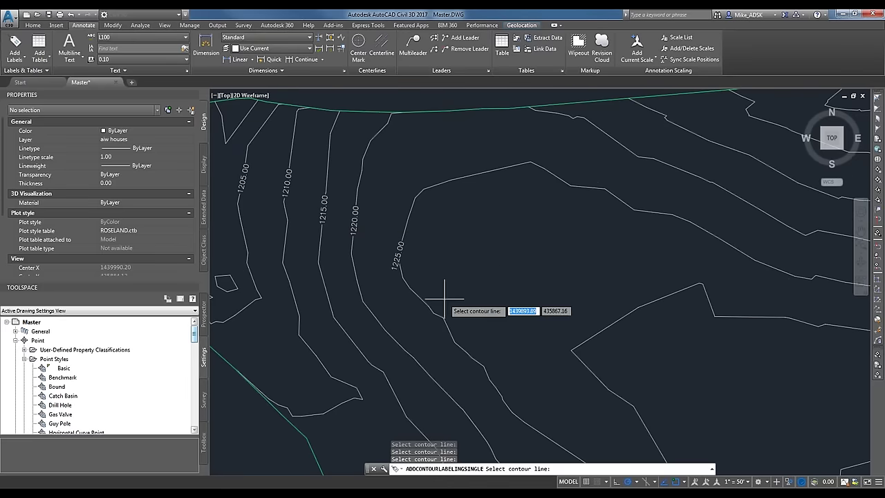
pyautogui.scroll(-2, 348, 221)
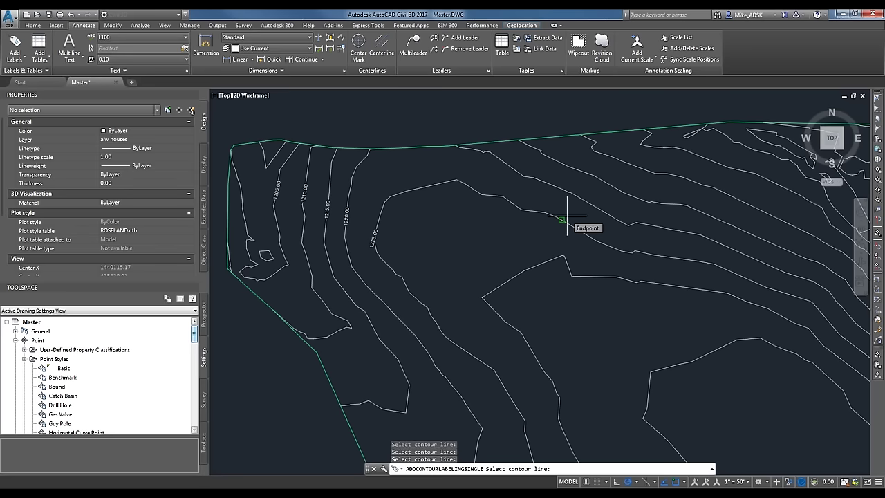
pyautogui.scroll(3, 345, 205)
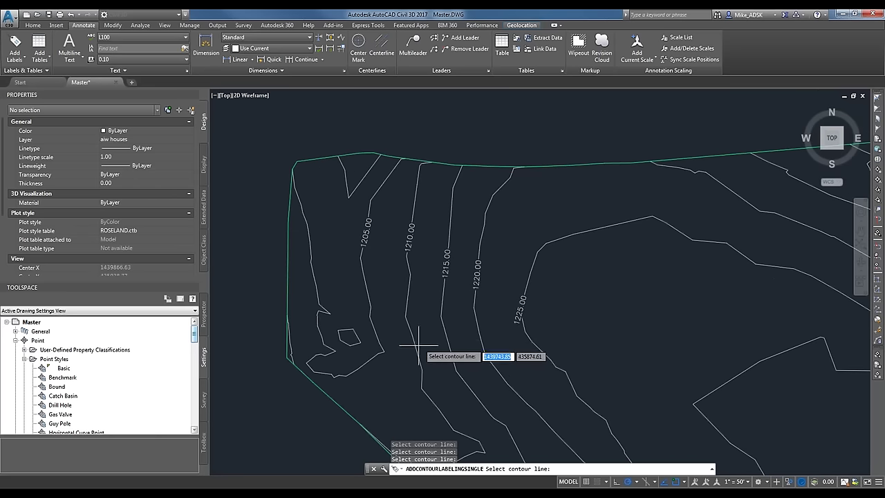
pyautogui.scroll(2, 415, 262)
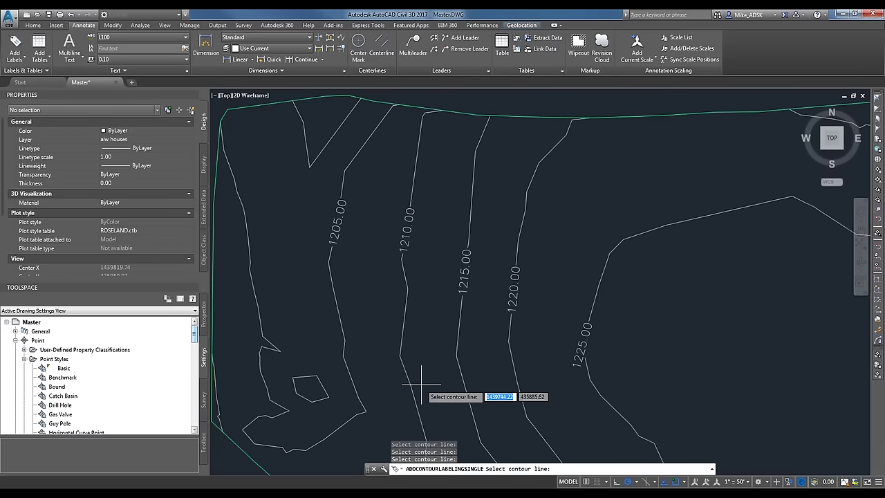
pyautogui.scroll(-4, 470, 311)
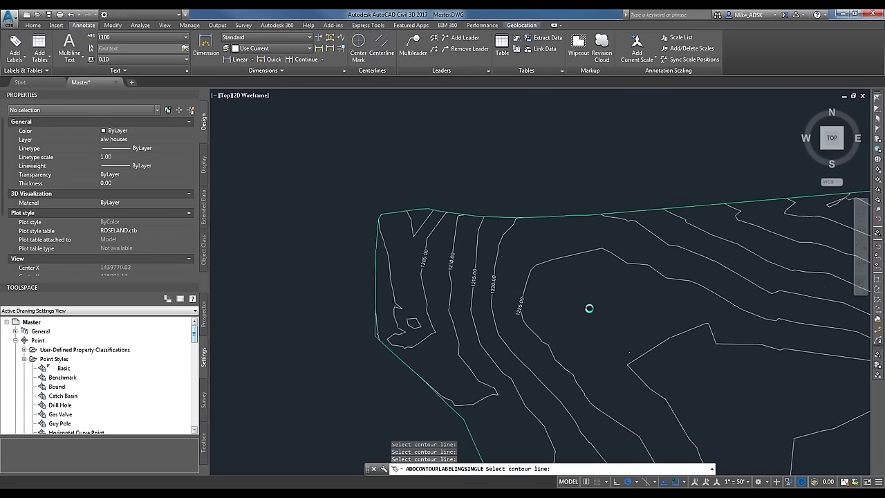
pyautogui.click(14, 55)
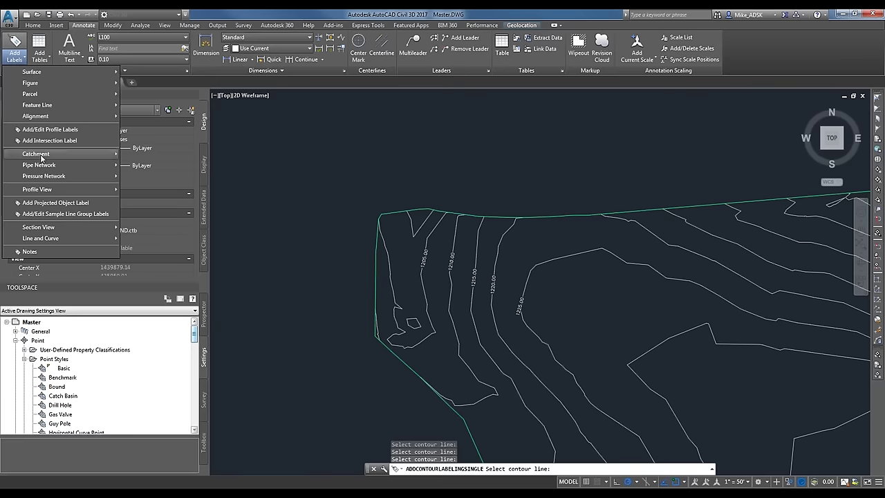
# Step: Place a Contour - Multiple label line across the eastern slope
pyautogui.moveTo(31, 72)
pyautogui.click(145, 127)
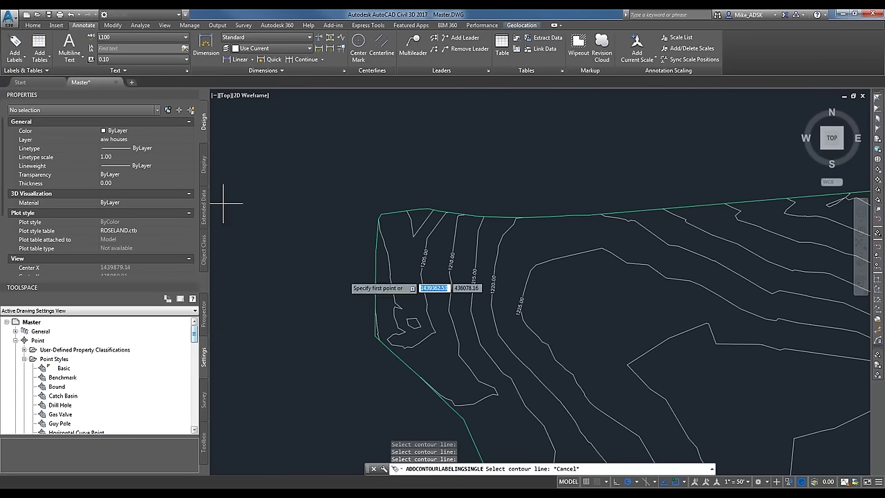
pyautogui.scroll(-2, 533, 331)
pyautogui.scroll(3, 533, 331)
pyautogui.click(599, 355)
pyautogui.click(585, 263)
pyautogui.click(594, 223)
pyautogui.press('Return')
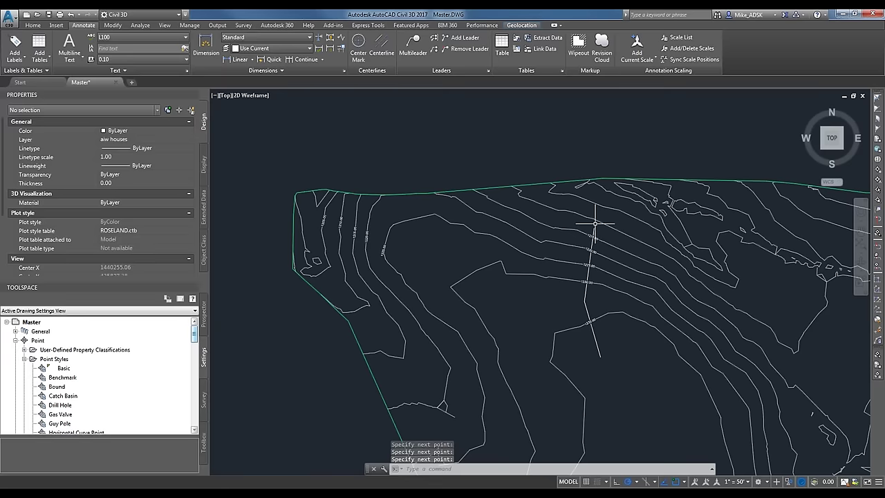
# Step: Select and delete the multiple-contour label line
pyautogui.scroll(4, 601, 247)
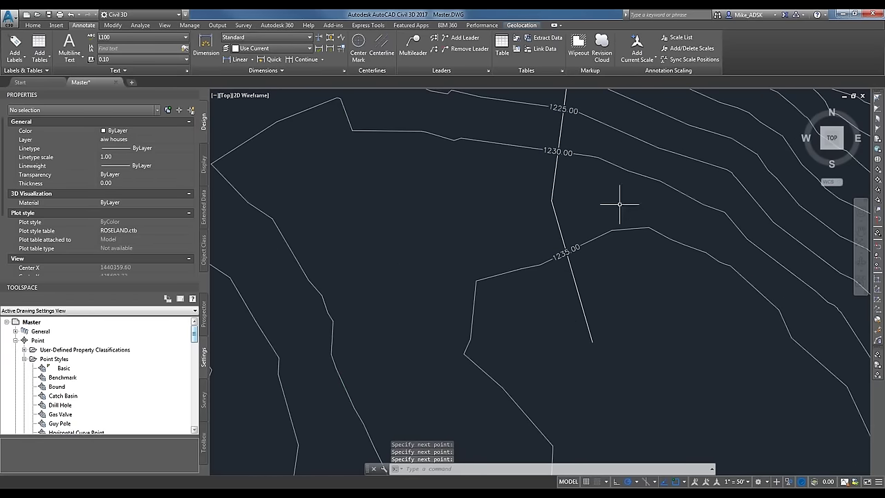
pyautogui.scroll(-3, 590, 262)
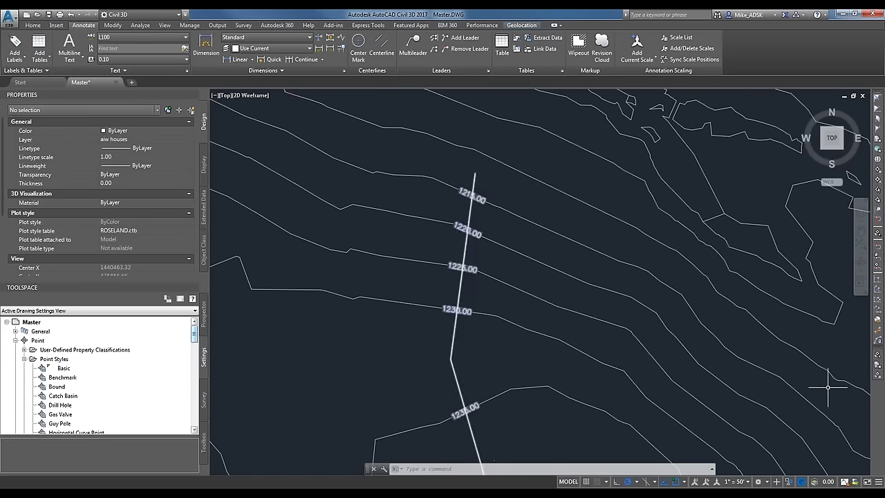
pyautogui.click(498, 351)
pyautogui.click(425, 375)
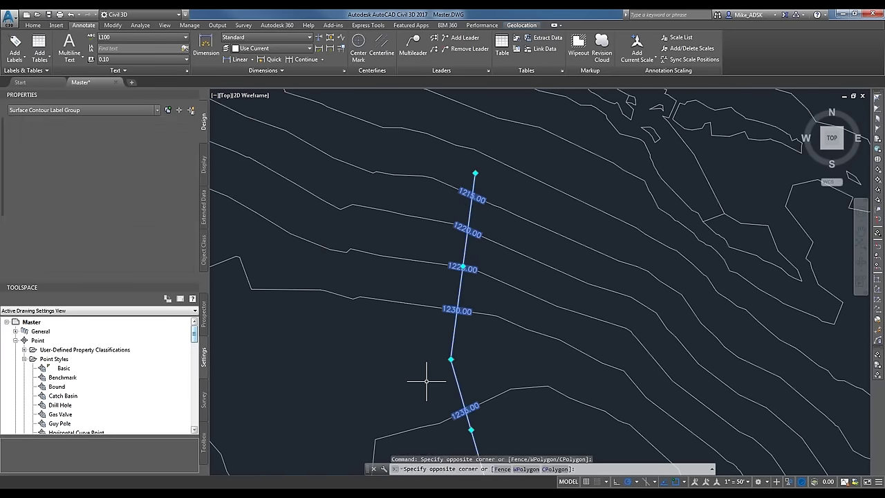
pyautogui.press('Delete')
pyautogui.scroll(-3, 610, 277)
pyautogui.scroll(3, 316, 251)
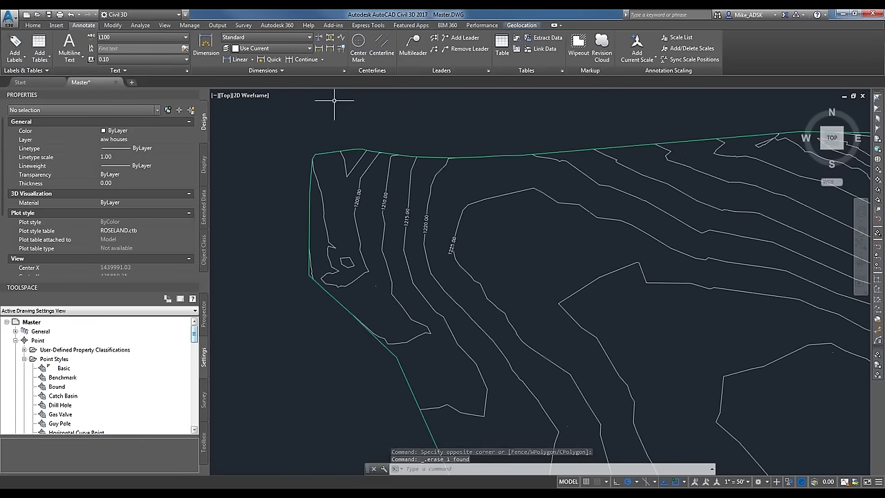
pyautogui.click(15, 54)
pyautogui.click(509, 244)
# Step: Start the PL polyline command over the full site
pyautogui.scroll(2, 467, 254)
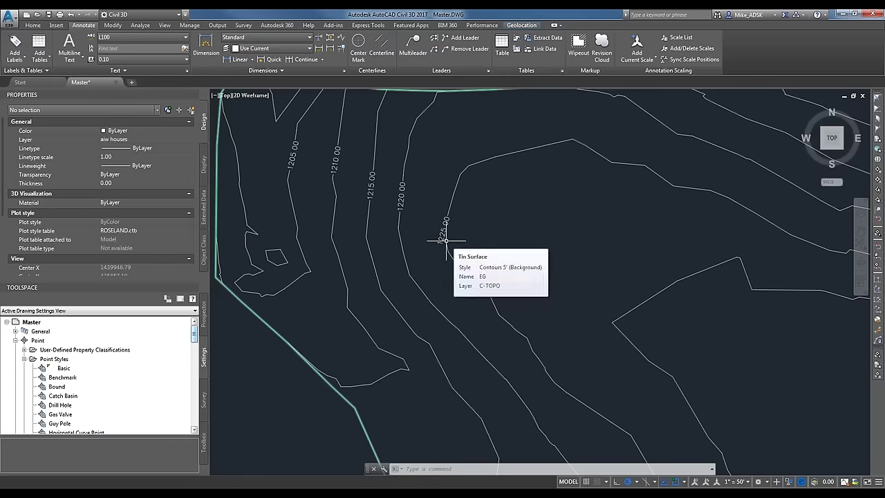
pyautogui.scroll(-2, 302, 129)
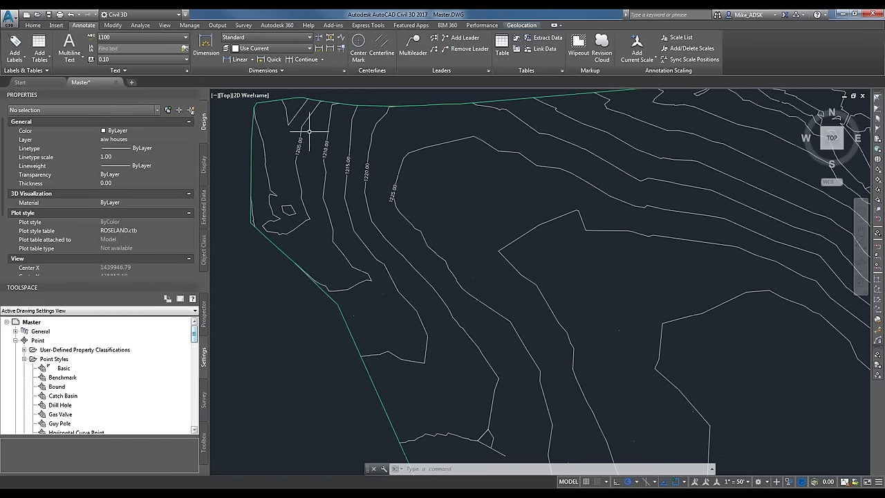
pyautogui.scroll(-3, 309, 131)
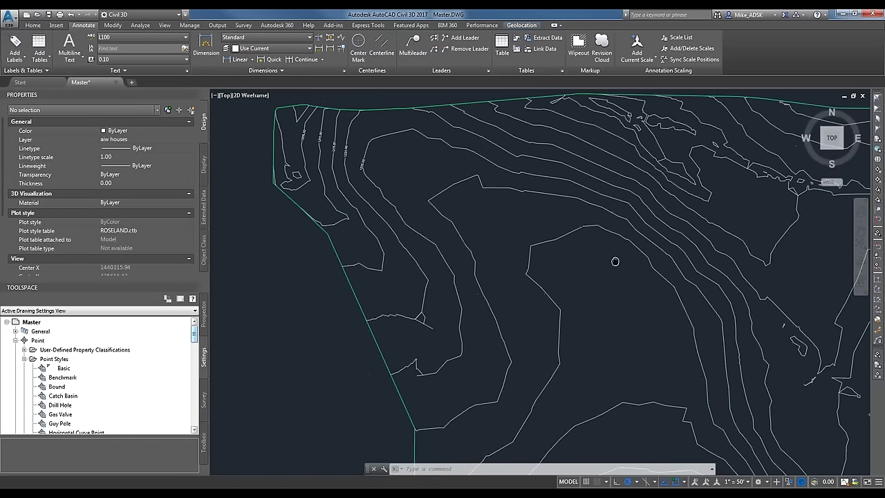
pyautogui.scroll(-3, 253, 246)
pyautogui.press('Return')
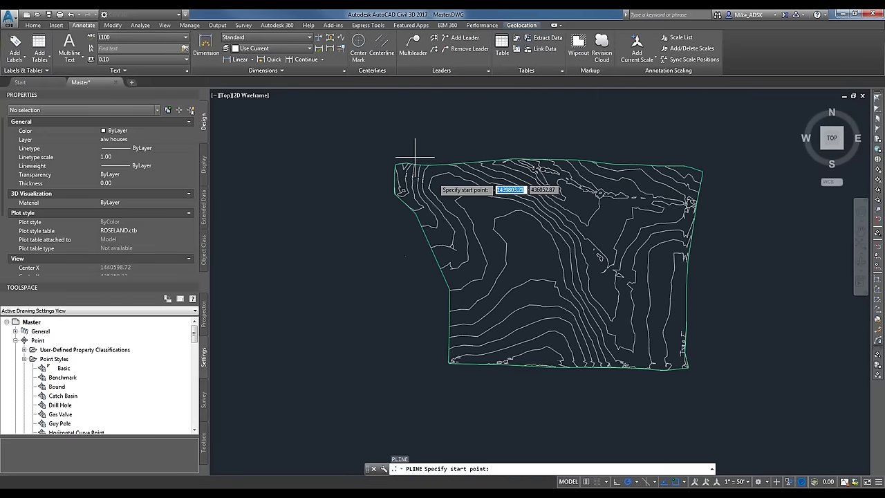
# Step: Place the polyline's vertices down the west side and along the south edge
pyautogui.scroll(5, 441, 215)
pyautogui.scroll(-5, 386, 156)
pyautogui.click(377, 170)
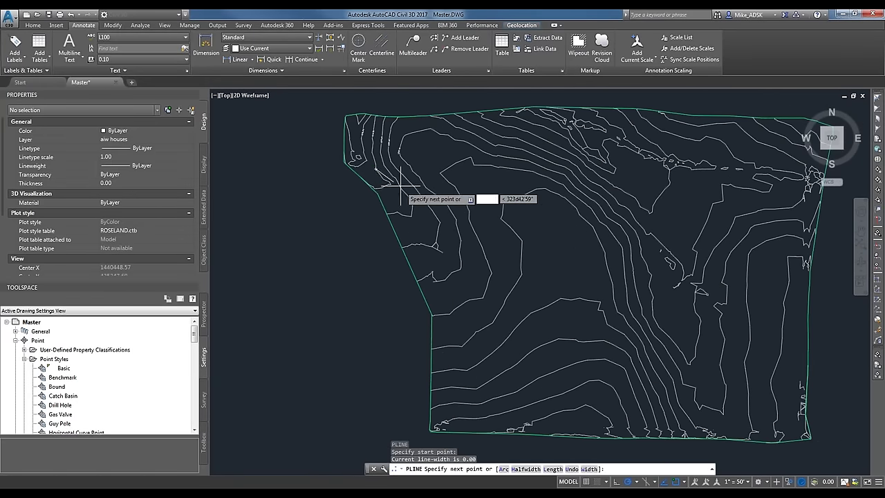
pyautogui.click(420, 225)
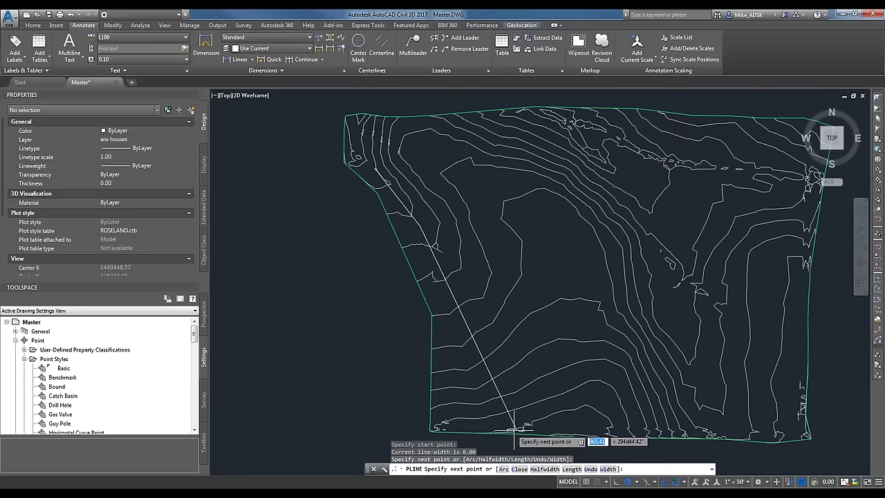
pyautogui.click(448, 313)
pyautogui.rightClick(448, 313)
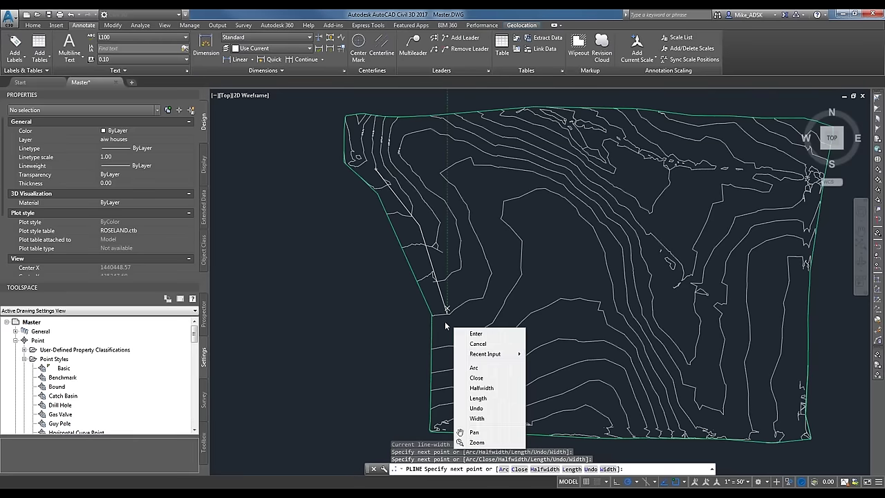
pyautogui.press('Escape')
pyautogui.click(447, 409)
pyautogui.click(583, 423)
pyautogui.click(789, 434)
# Step: Add the north-east and north-edge vertices, then end the polyline
pyautogui.scroll(-2, 788, 434)
pyautogui.scroll(3, 739, 270)
pyautogui.click(749, 206)
pyautogui.click(365, 204)
pyautogui.scroll(2, 309, 243)
pyautogui.press('Escape')
pyautogui.press('Escape')
pyautogui.press('Escape')
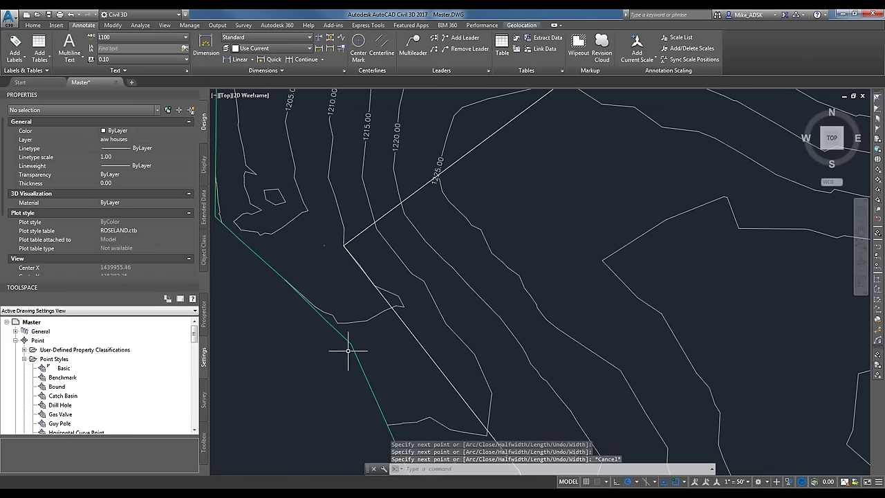
pyautogui.scroll(-6, 486, 258)
pyautogui.scroll(2, 449, 258)
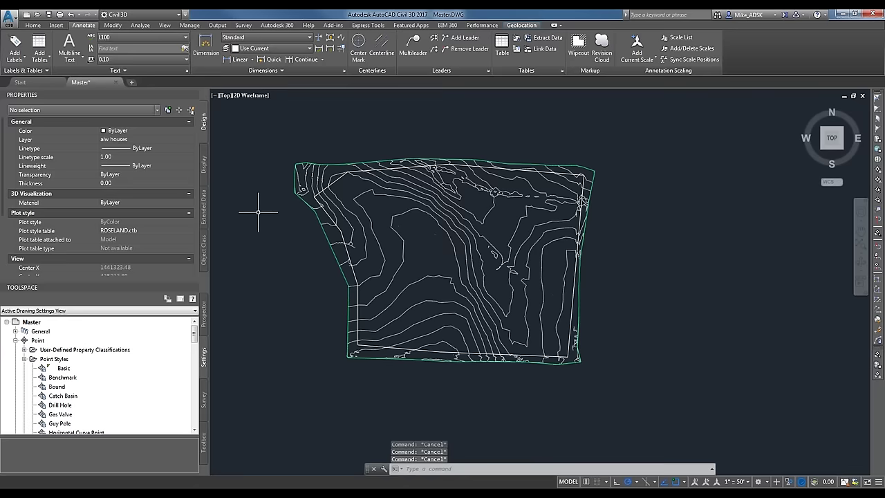
pyautogui.click(201, 327)
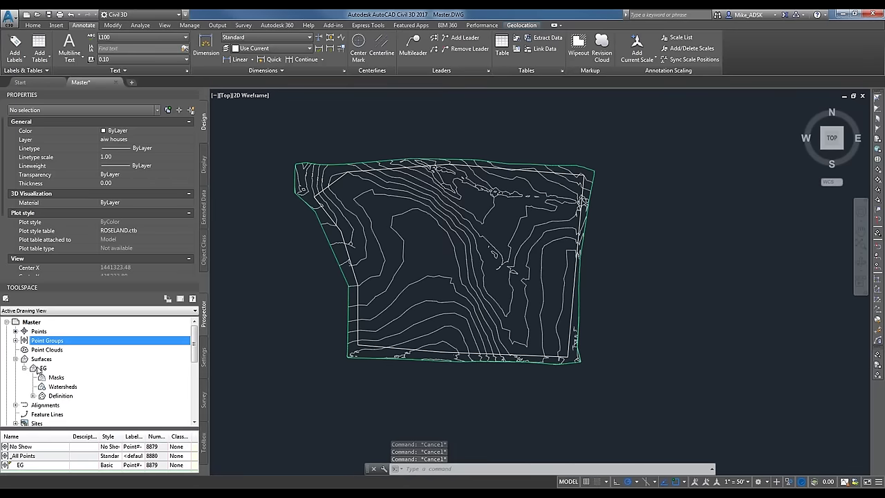
# Step: Add an Outer boundary named Test to the EG surface, using the new polyline
pyautogui.click(33, 396)
pyautogui.scroll(-1, 52, 370)
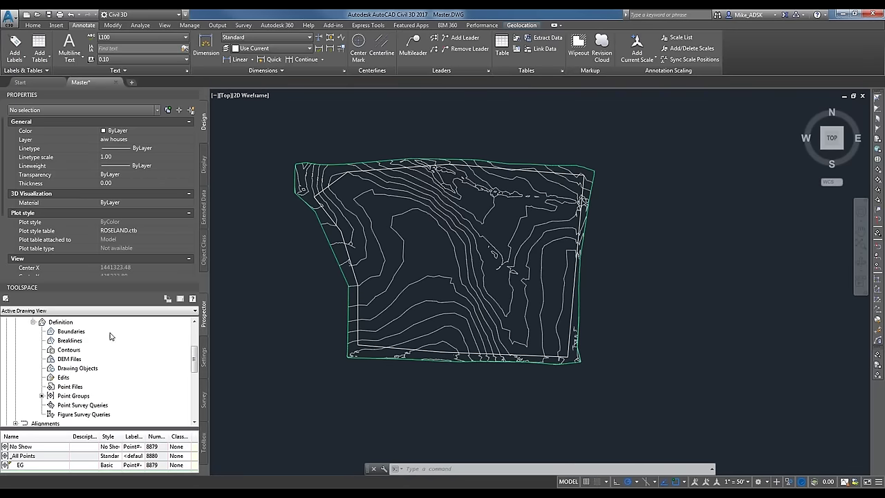
pyautogui.rightClick(79, 333)
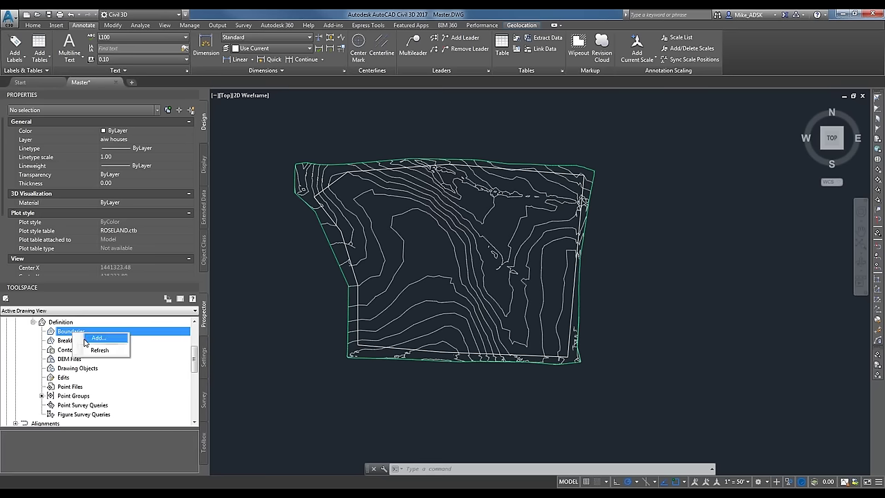
pyautogui.click(96, 339)
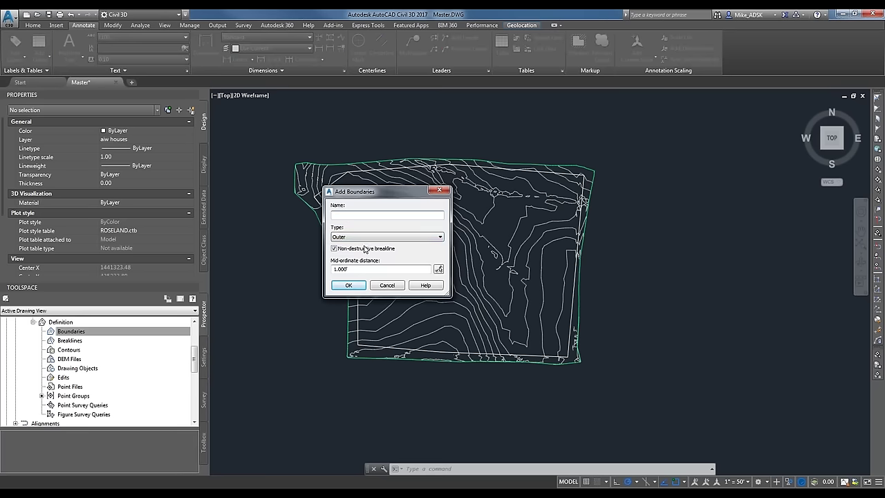
pyautogui.click(362, 238)
pyautogui.click(361, 244)
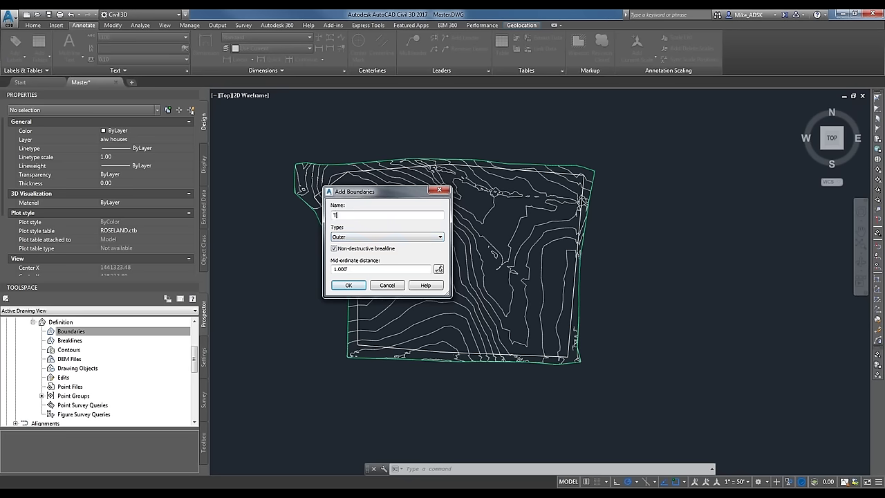
pyautogui.click(348, 285)
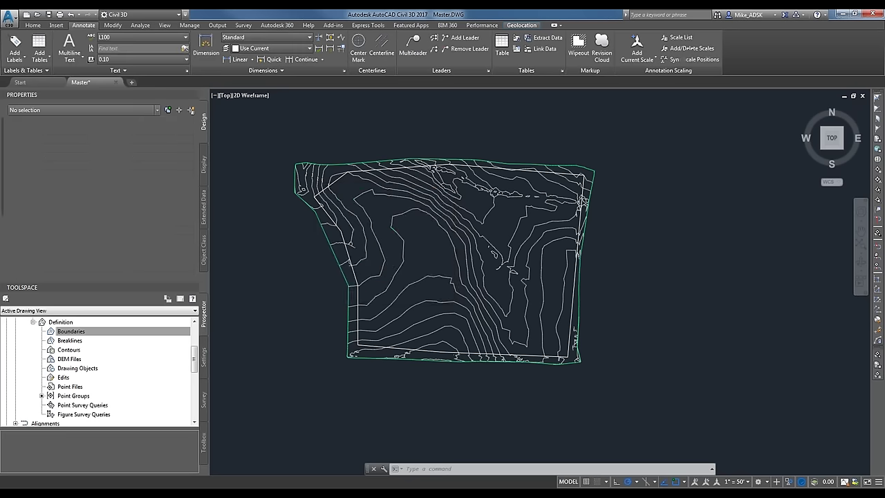
pyautogui.scroll(2, 331, 174)
pyautogui.click(330, 174)
# Step: Zoom into the boundary corner to check the EG contours are clipped
pyautogui.scroll(-3, 339, 169)
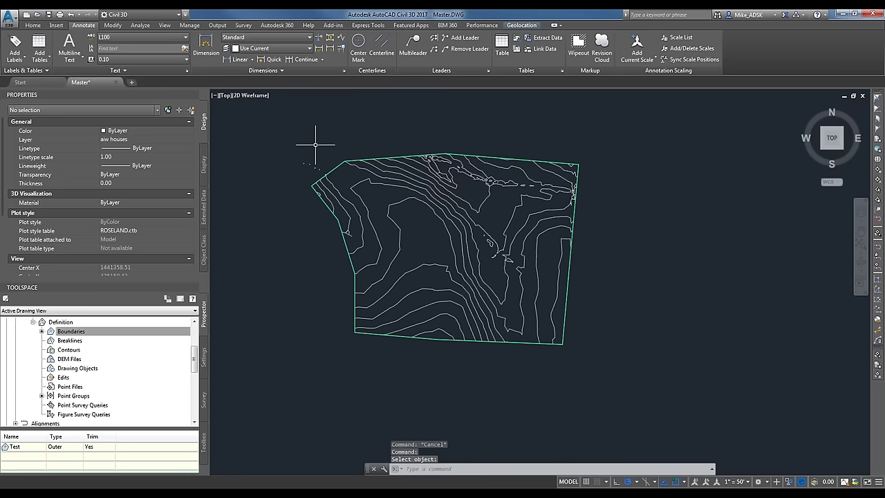
pyautogui.scroll(3, 318, 156)
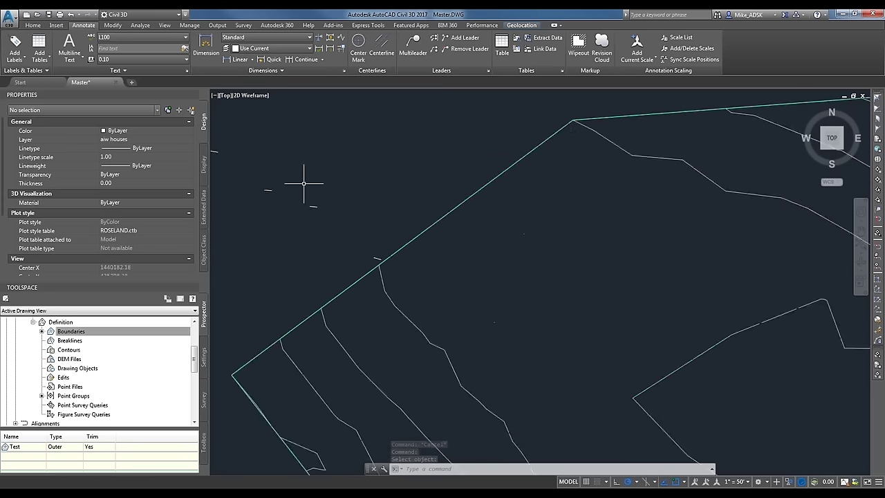
pyautogui.scroll(3, 387, 214)
pyautogui.scroll(-4, 561, 259)
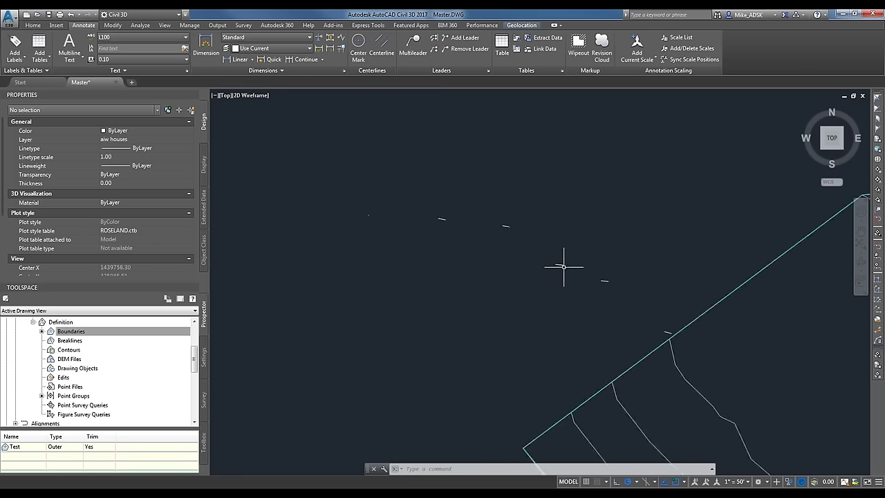
pyautogui.scroll(2, 560, 264)
pyautogui.scroll(-3, 560, 264)
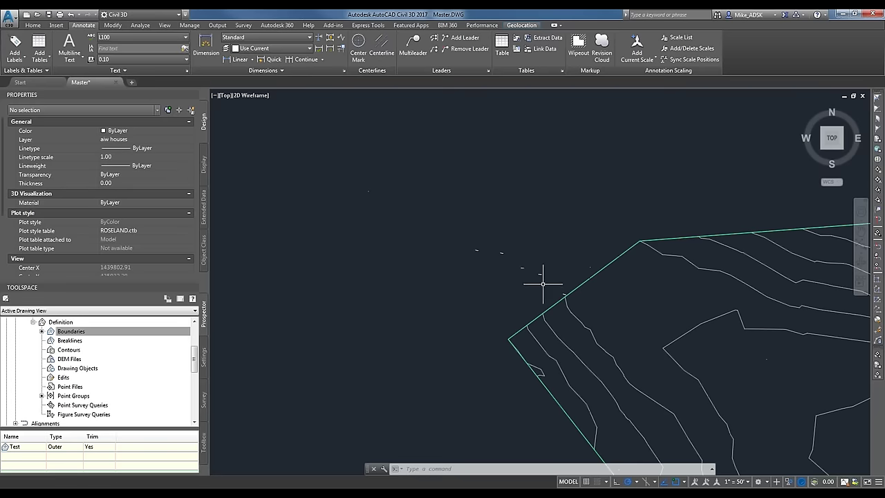
pyautogui.scroll(2, 560, 284)
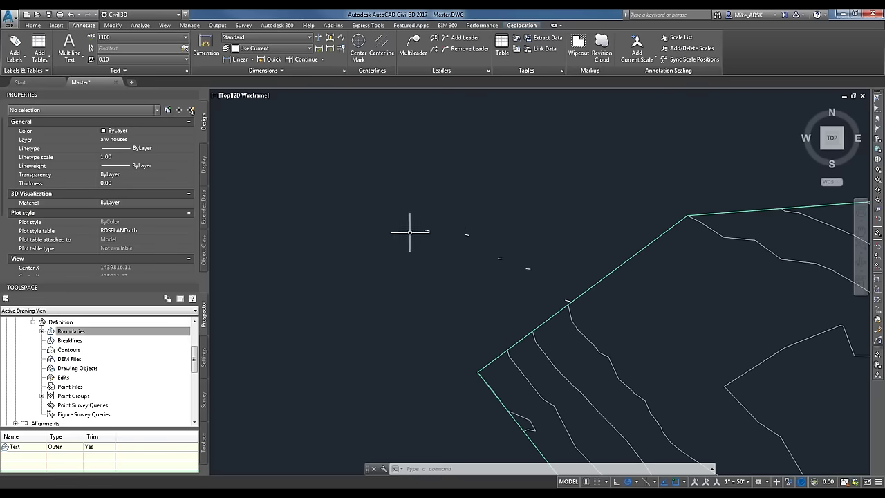
pyautogui.scroll(2, 505, 259)
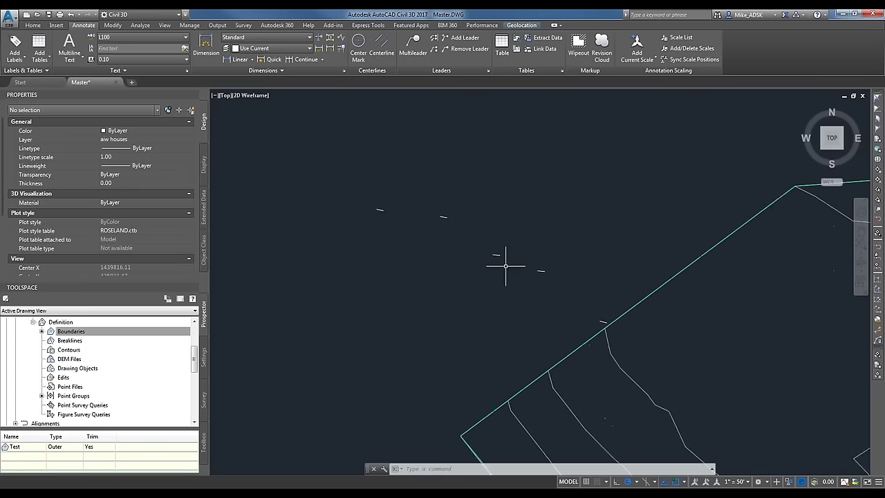
pyautogui.scroll(2, 458, 223)
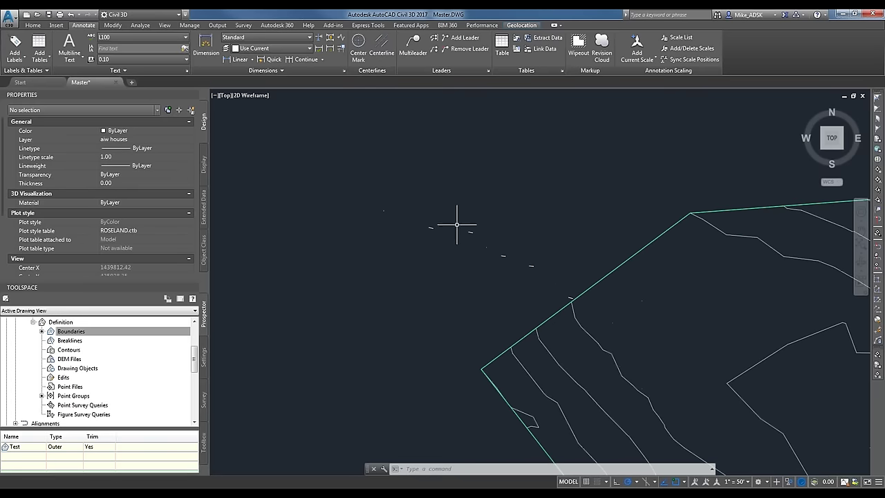
pyautogui.click(395, 224)
pyautogui.click(385, 215)
pyautogui.press('Escape')
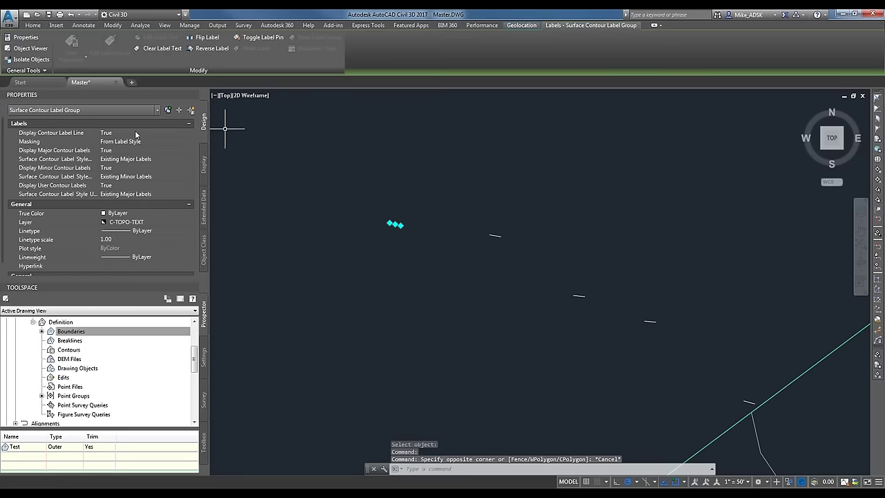
# Step: Delete the Test boundary from the EG surface's Boundaries
pyautogui.scroll(-2, 515, 265)
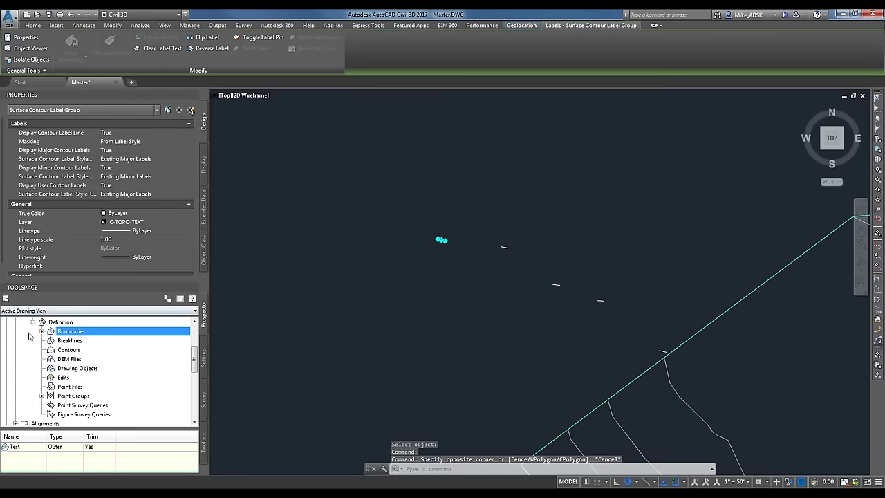
pyautogui.rightClick(77, 334)
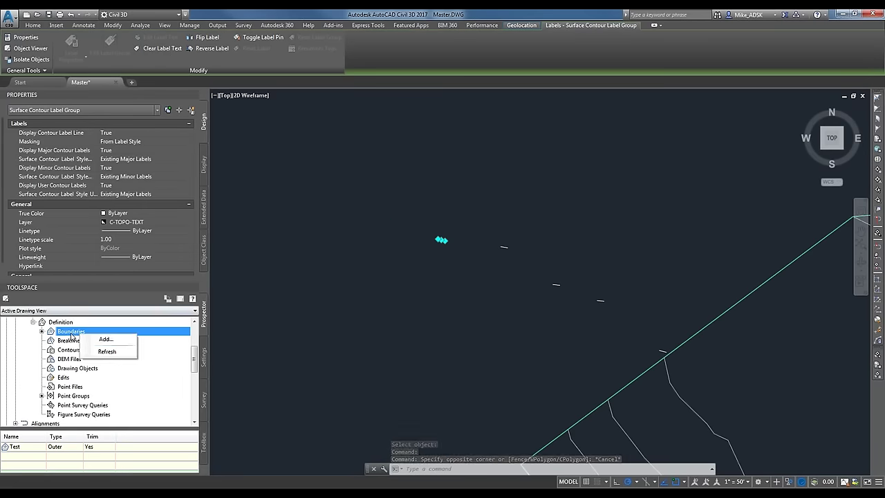
pyautogui.click(108, 351)
pyautogui.click(70, 331)
pyautogui.click(15, 448)
pyautogui.rightClick(16, 452)
pyautogui.click(42, 378)
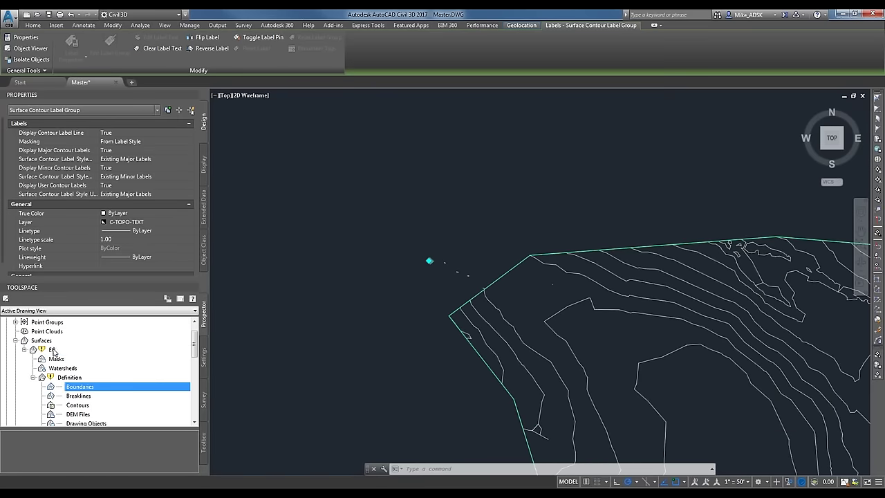
# Step: Rebuild the EG surface
pyautogui.rightClick(68, 350)
pyautogui.click(111, 185)
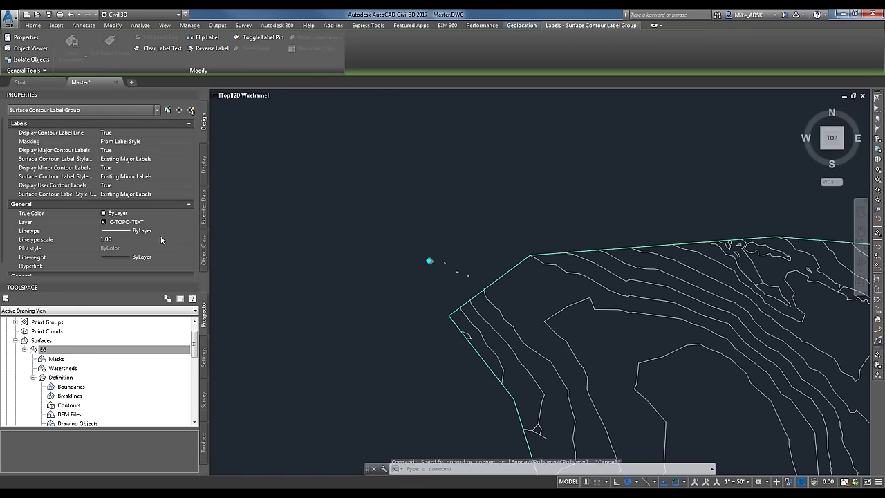
pyautogui.scroll(-3, 514, 262)
pyautogui.scroll(6, 373, 181)
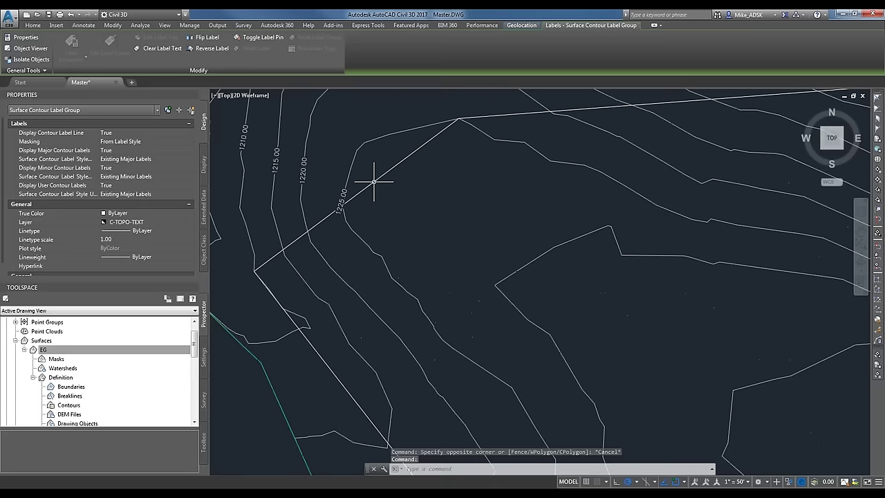
pyautogui.scroll(-3, 423, 206)
# Step: Erase the white boundary polyline from the drawing
pyautogui.click(497, 239)
pyautogui.click(394, 186)
pyautogui.press('Escape')
pyautogui.press('Escape')
pyautogui.click(403, 181)
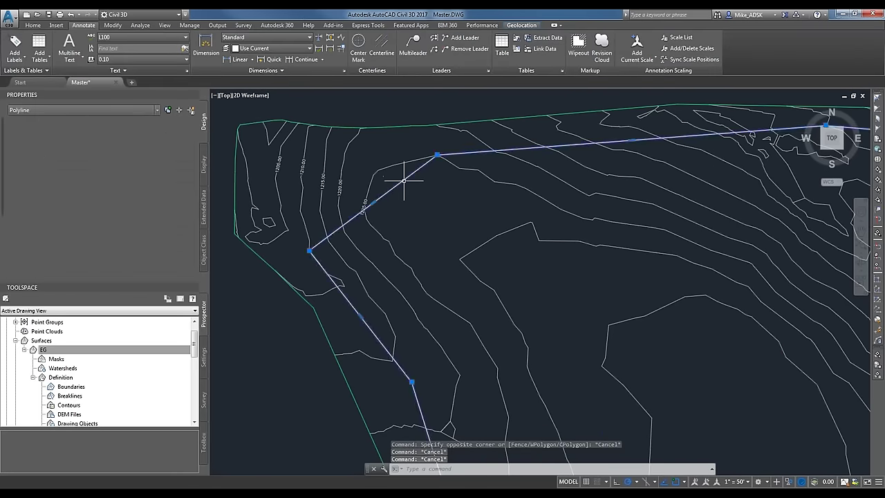
pyautogui.press('Delete')
pyautogui.scroll(-5, 414, 187)
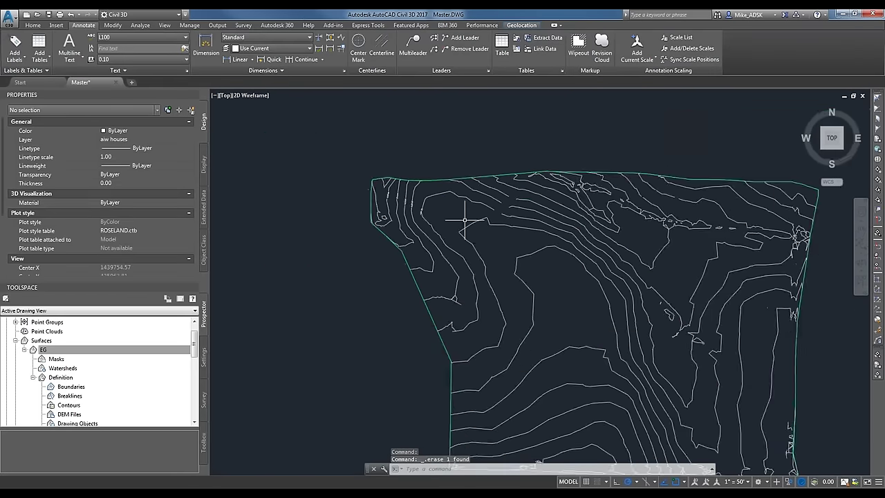
# Step: End object isolation, restoring all 5489 hidden site plan objects
pyautogui.moveTo(410, 166)
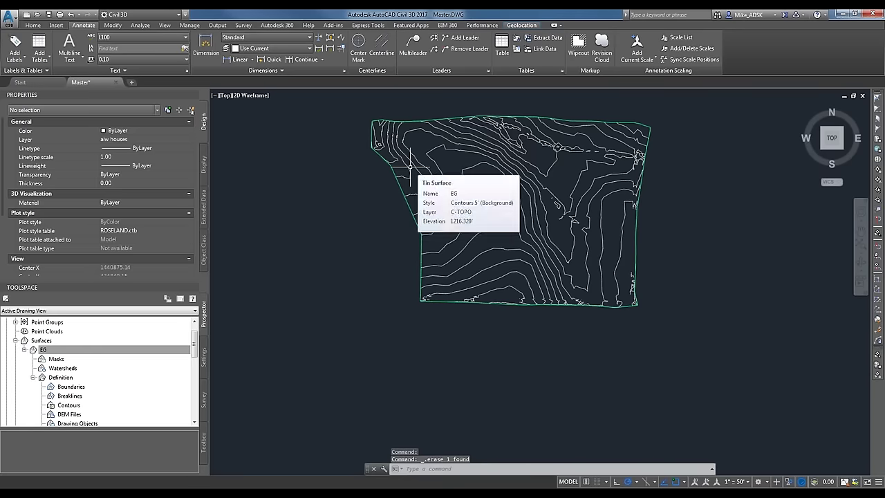
pyautogui.scroll(-2, 628, 322)
pyautogui.rightClick(674, 220)
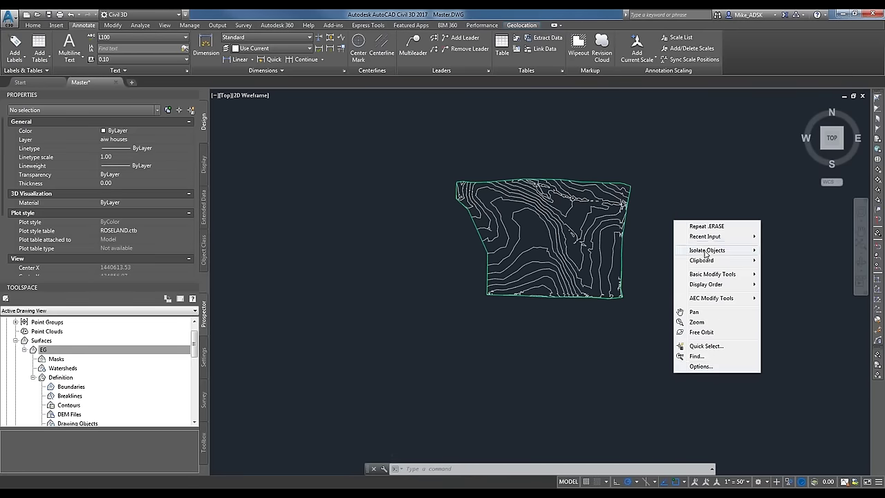
pyautogui.moveTo(707, 253)
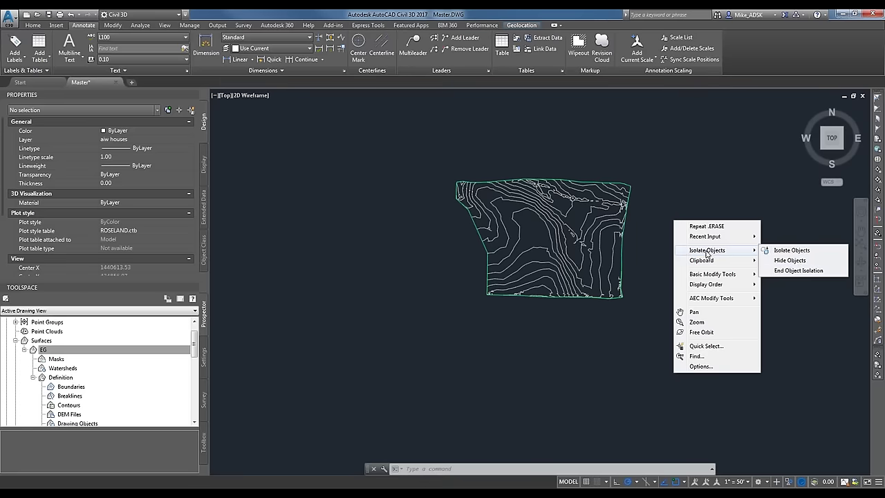
pyautogui.click(795, 270)
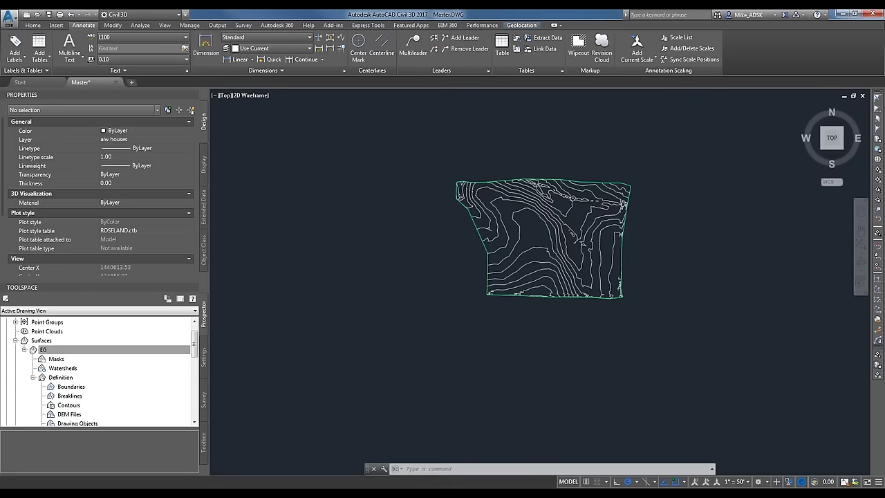
pyautogui.scroll(3, 580, 213)
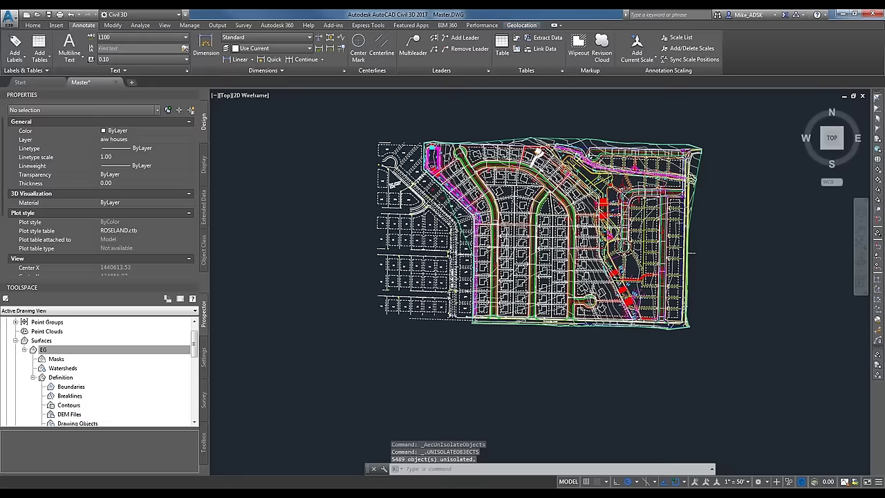
# Step: Set the EG surface style to _No Display in Surface Properties
pyautogui.scroll(2, 433, 267)
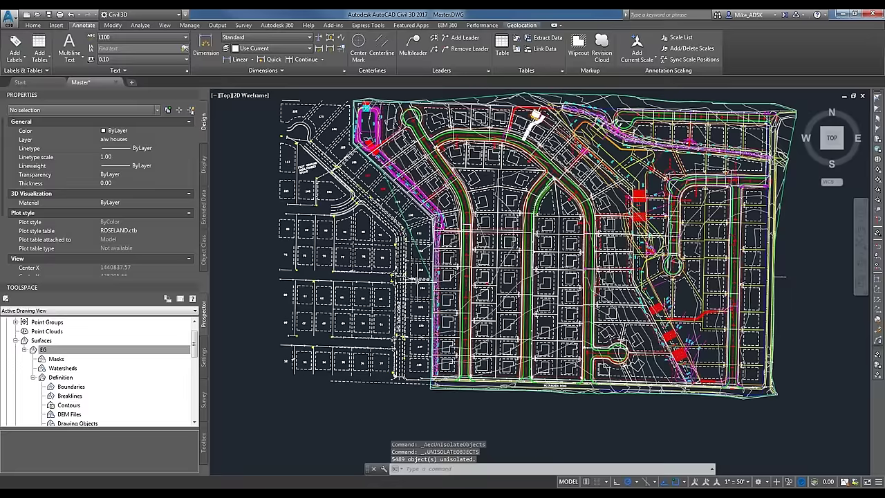
pyautogui.moveTo(782, 277); pyautogui.dragTo(685, 319, button='middle')
pyautogui.click(685, 320)
pyautogui.rightClick(42, 158)
pyautogui.click(103, 168)
pyautogui.click(104, 195)
pyautogui.click(91, 206)
pyautogui.click(289, 291)
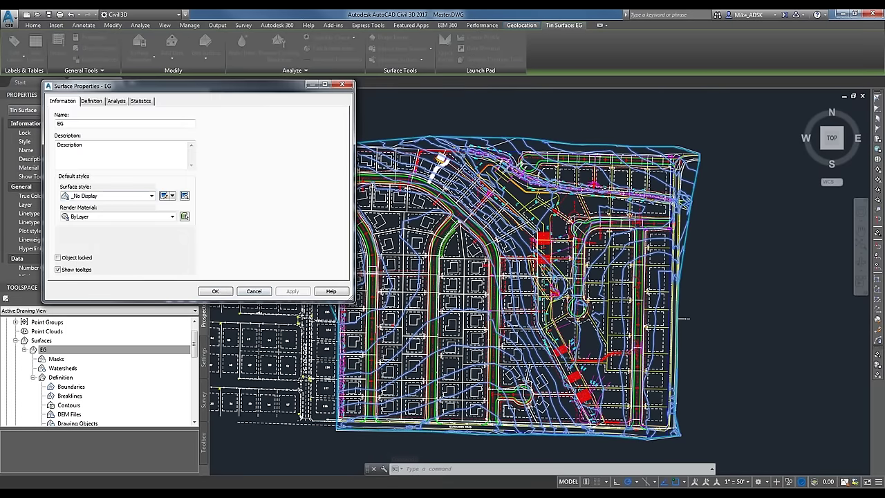
pyautogui.press('Return')
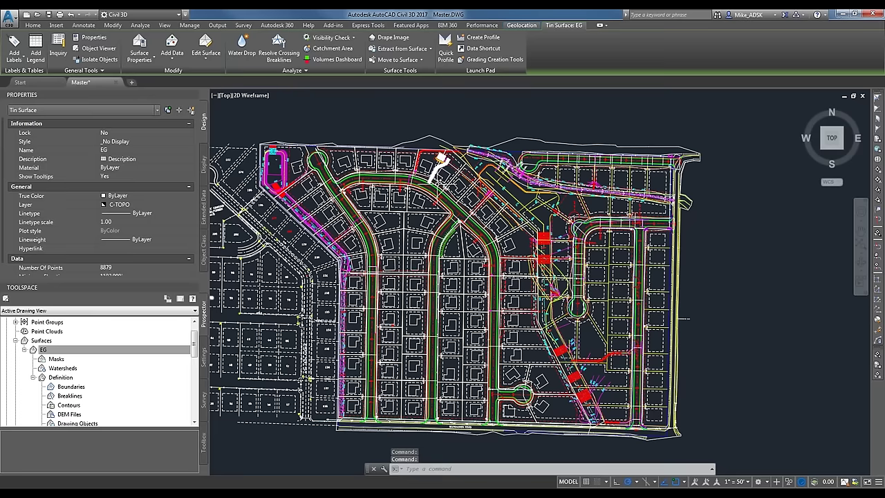
pyautogui.press('Escape')
# Step: Refresh the EG surface entry in Prospector
pyautogui.click(622, 141)
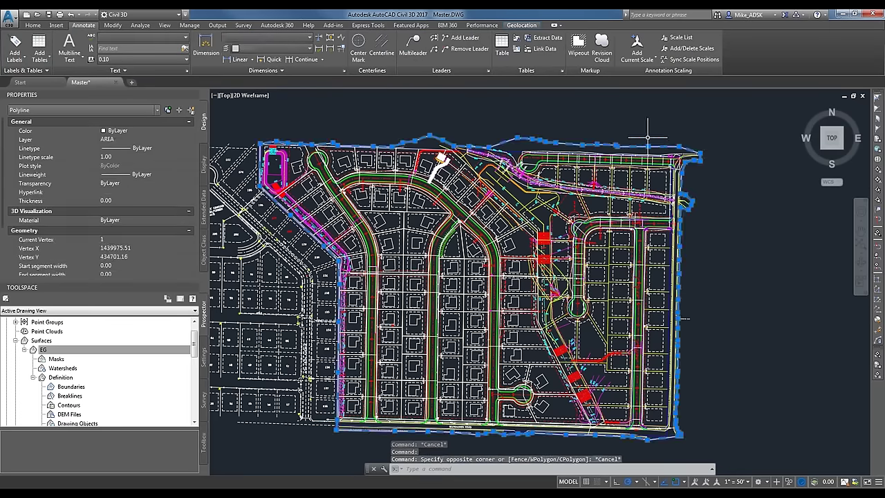
pyautogui.press('Escape')
pyautogui.click(523, 138)
pyautogui.press('Escape')
pyautogui.click(44, 350)
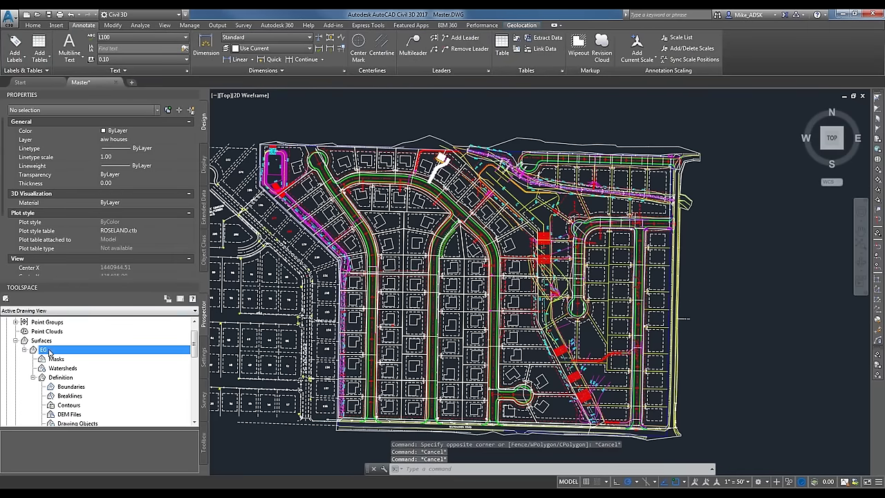
pyautogui.rightClick(58, 348)
pyautogui.click(71, 343)
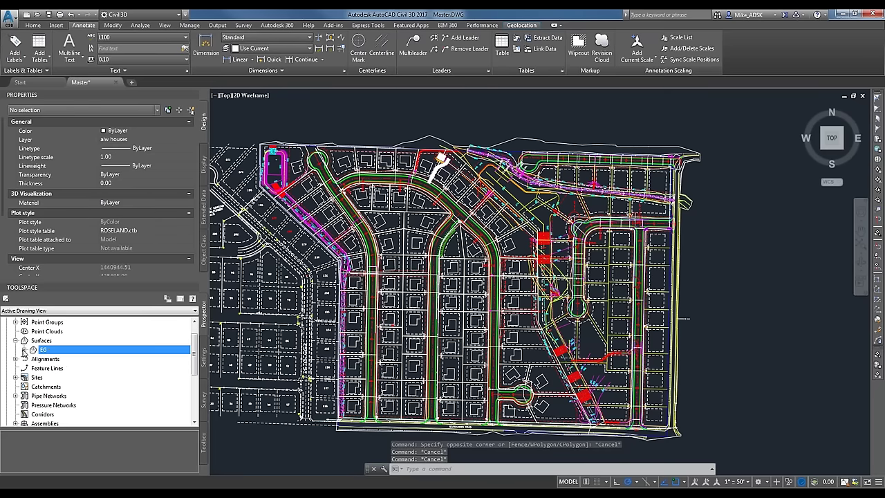
# Step: Recheck the EG surface style in Surface Properties, leaving it unchanged
pyautogui.click(25, 350)
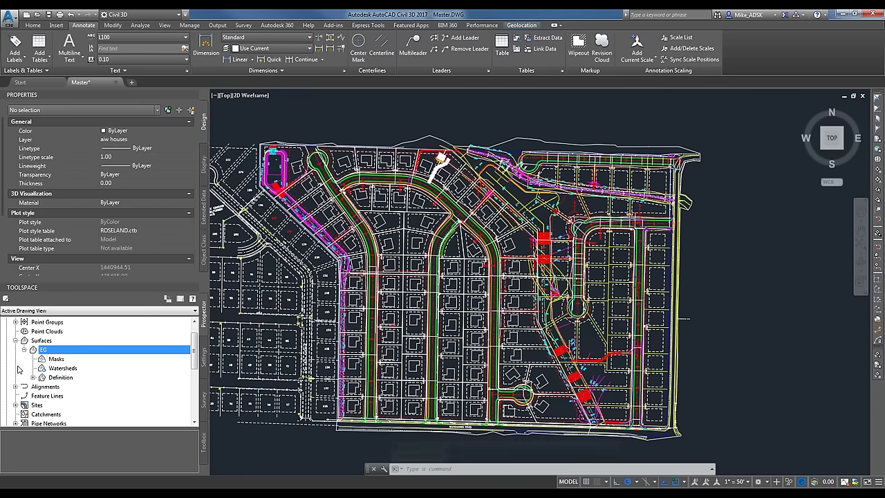
pyautogui.rightClick(59, 347)
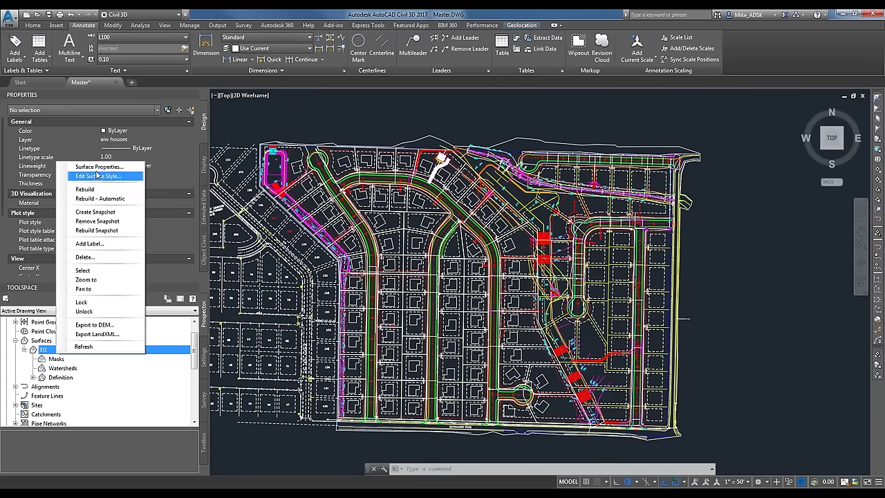
pyautogui.click(87, 163)
pyautogui.click(153, 195)
pyautogui.click(252, 290)
pyautogui.click(253, 290)
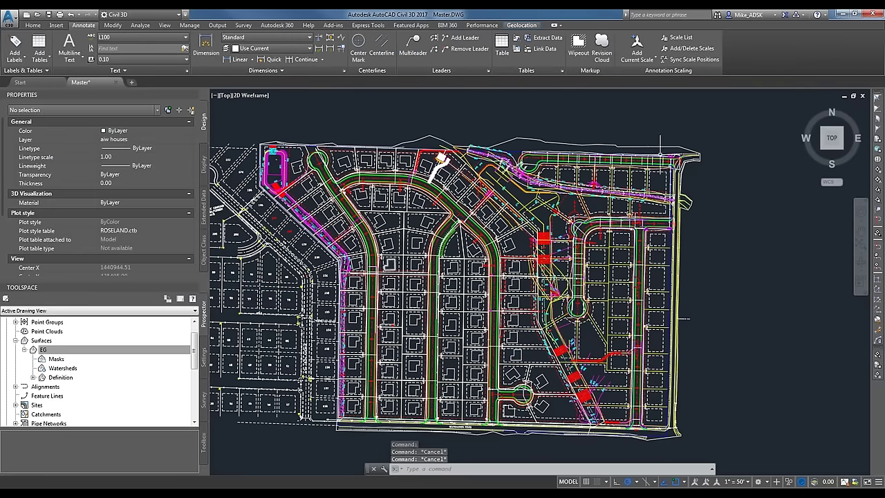
pyautogui.scroll(2, 484, 256)
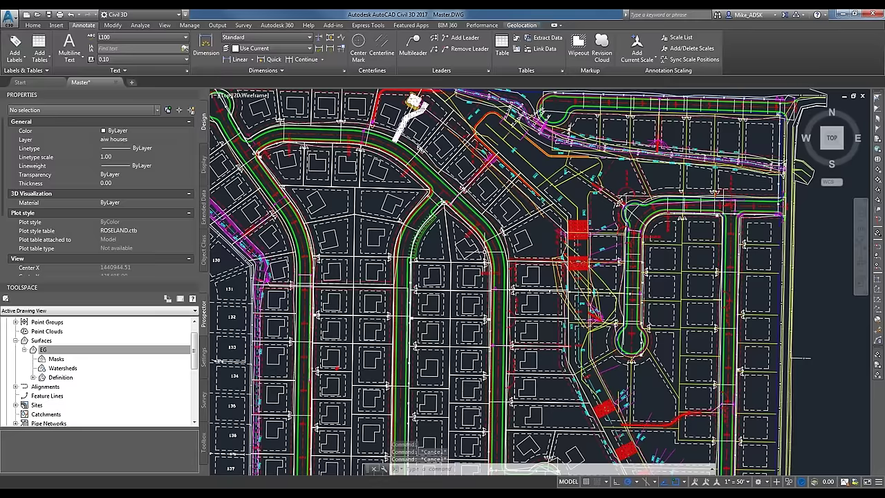
pyautogui.scroll(2, 480, 192)
pyautogui.moveTo(480, 192); pyautogui.dragTo(502, 174, button='middle')
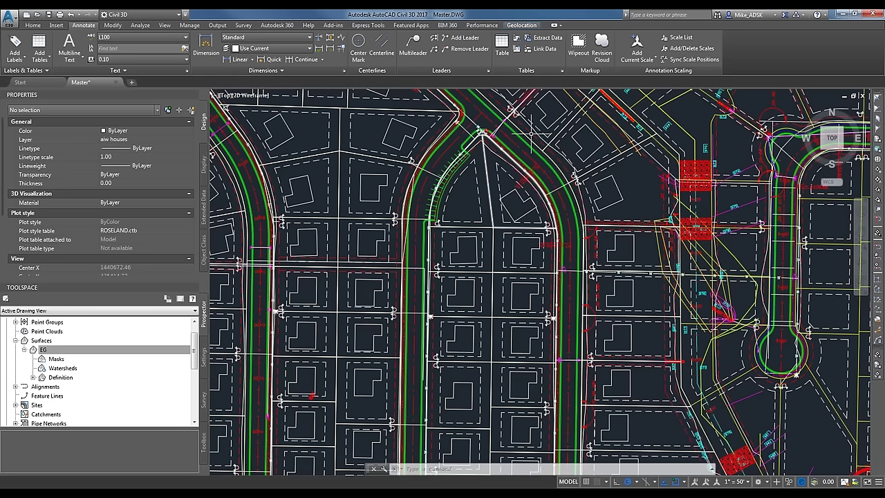
pyautogui.scroll(2, 518, 136)
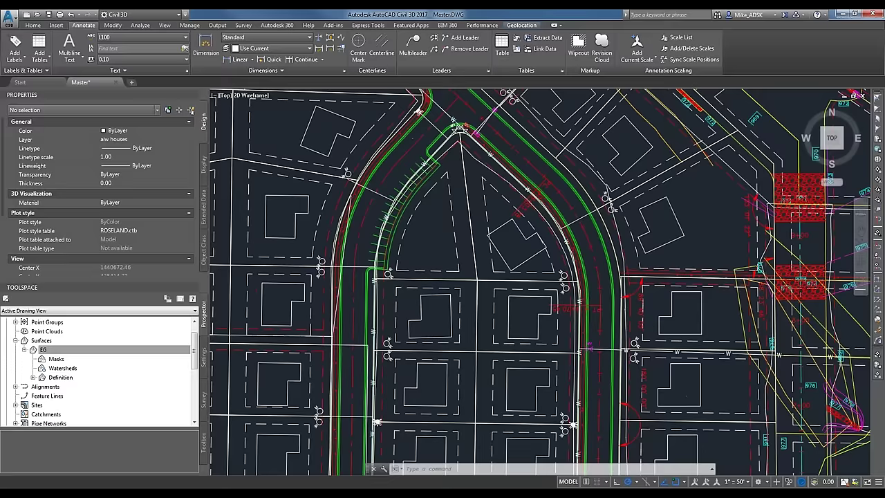
pyautogui.scroll(-2, 518, 132)
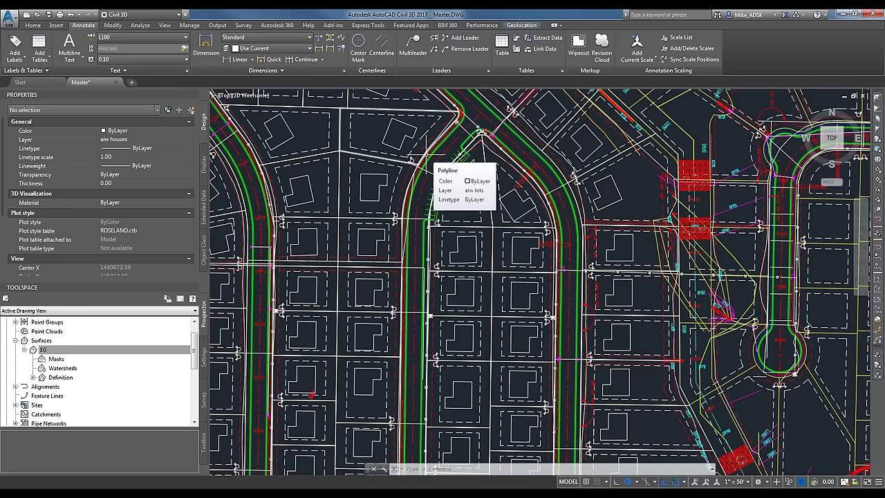
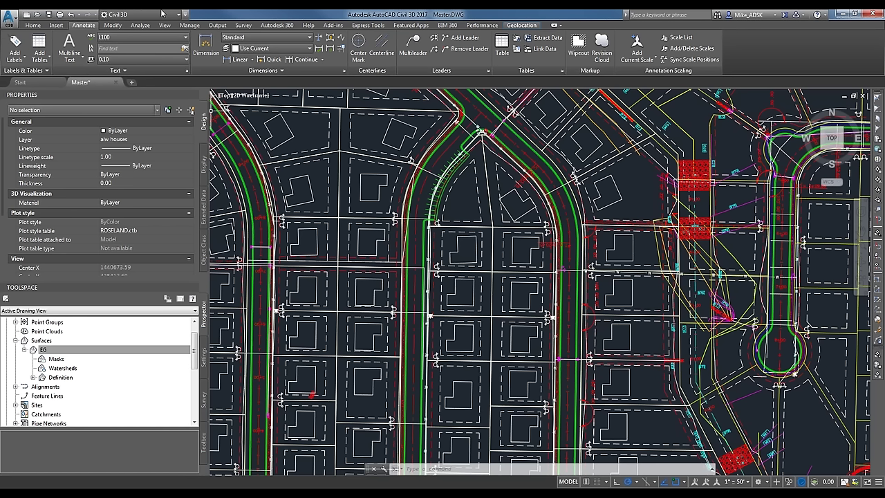
# Step: Select the centerline polyline and one of its vertices, then cancel the selection
pyautogui.click(456, 138)
pyautogui.click(444, 150)
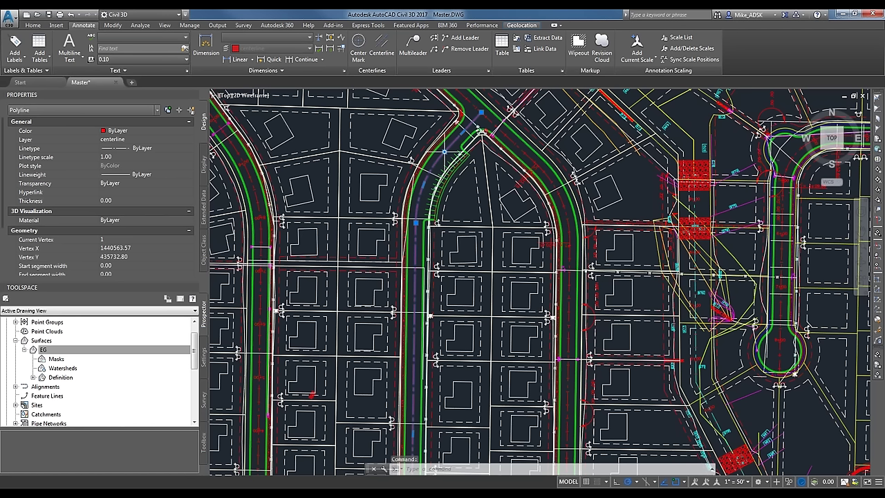
pyautogui.scroll(-2, 443, 131)
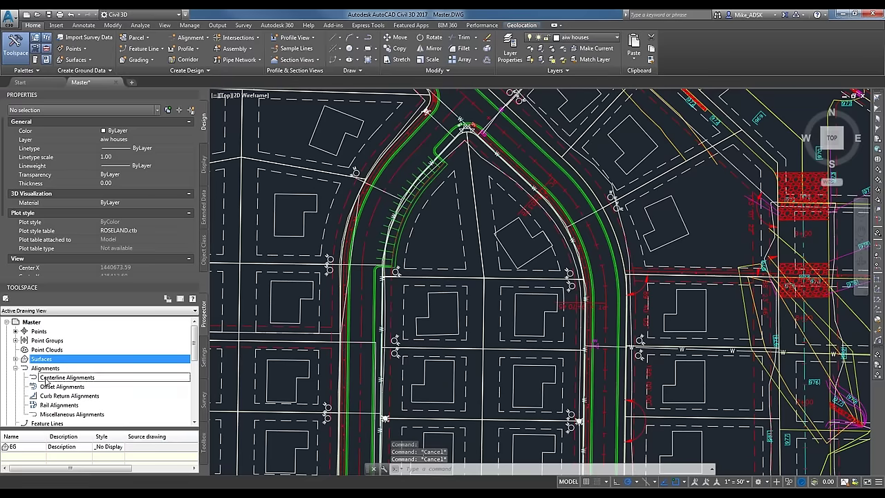
pyautogui.press('Escape')
pyautogui.press('Escape')
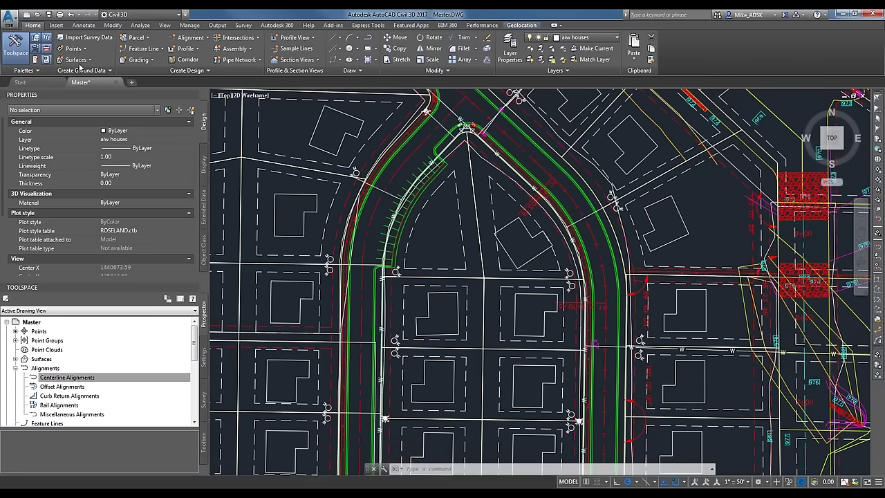
# Step: Create an alignment from the road centerline polyline, accepting the proposed direction
pyautogui.click(193, 38)
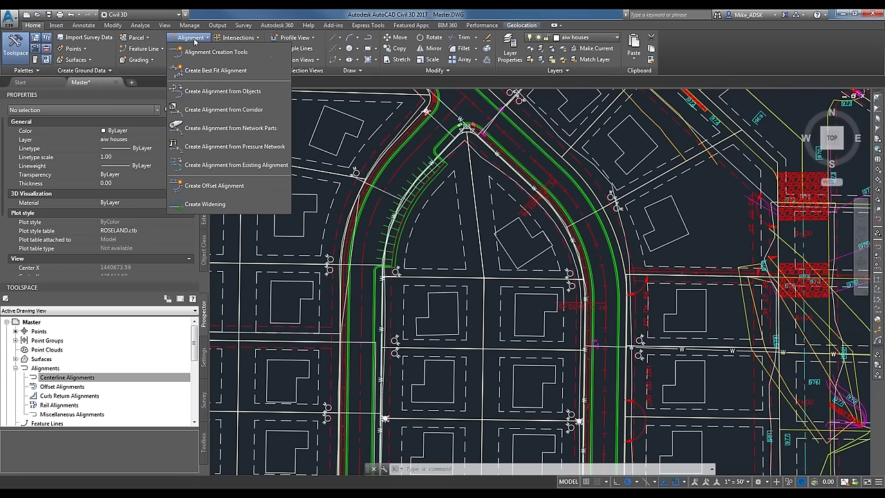
pyautogui.click(222, 91)
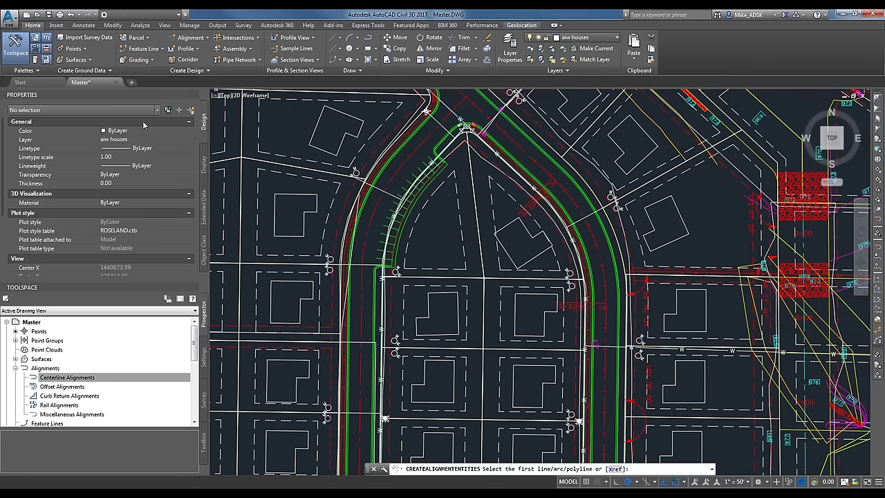
pyautogui.click(427, 139)
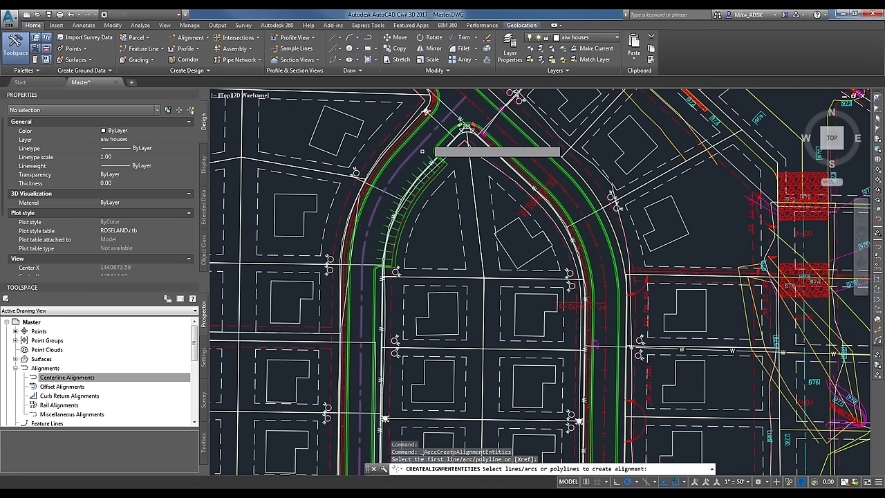
pyautogui.press('Return')
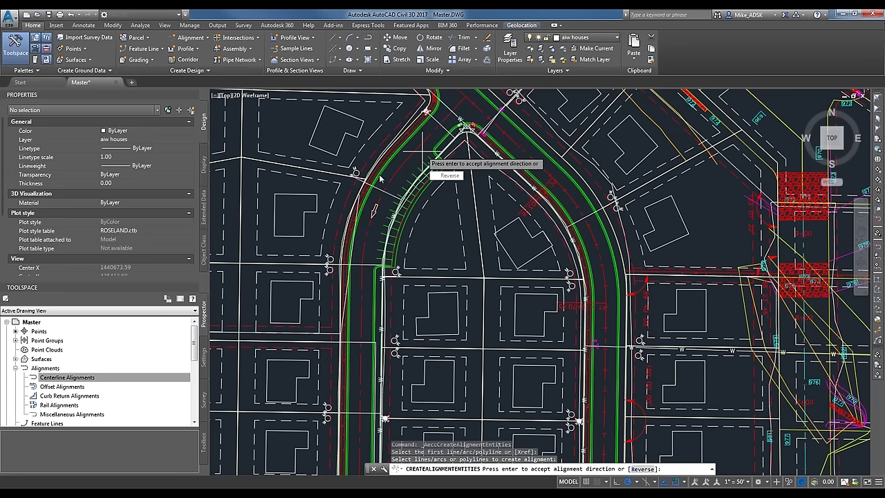
pyautogui.press('Return')
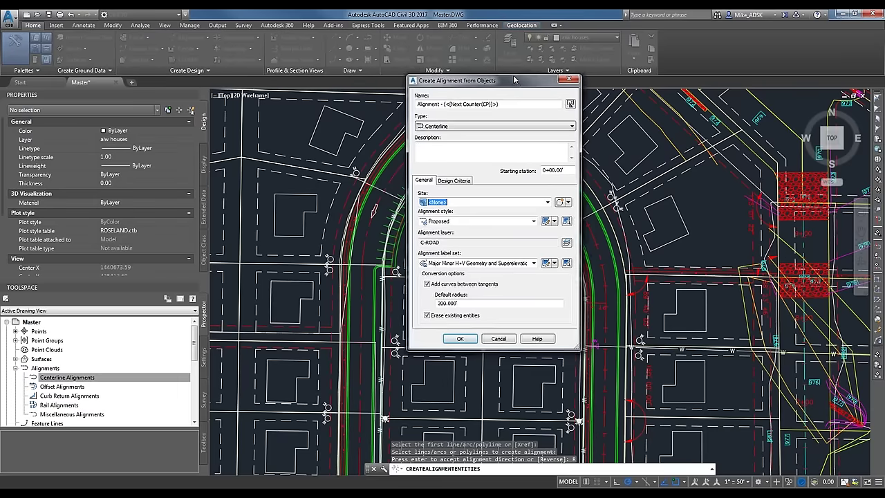
# Step: Name the alignment 'Proposed Roadway' and set its starting design speed to 60 mi/h
pyautogui.tripleClick(484, 96)
pyautogui.press('BackSpace')
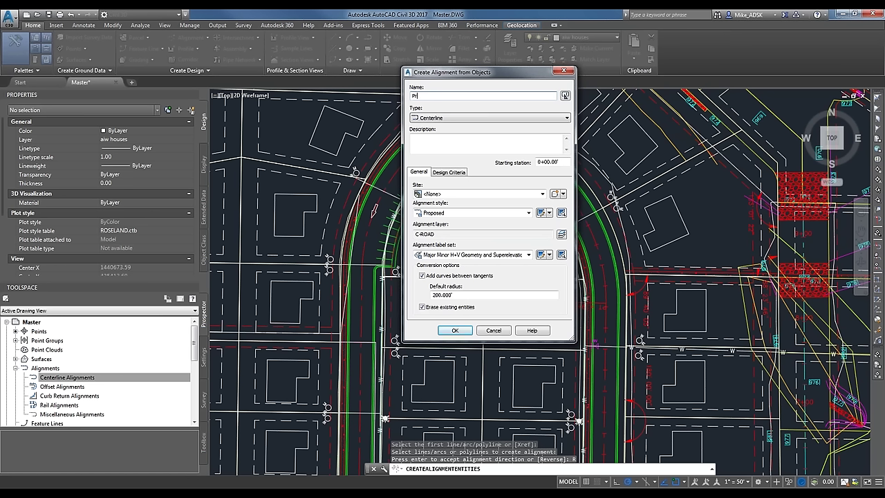
pyautogui.write('oposed Roadway')
pyautogui.click(454, 173)
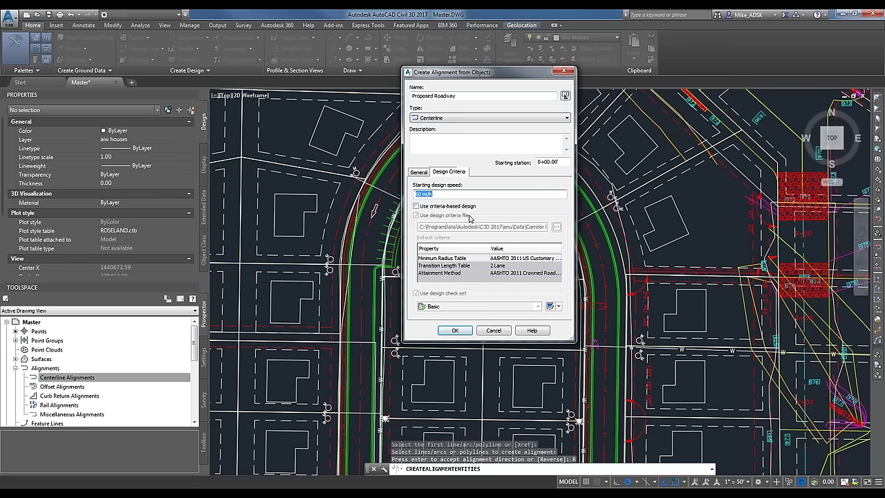
pyautogui.write('60 mi/h')
pyautogui.click(424, 172)
pyautogui.click(449, 173)
pyautogui.click(418, 173)
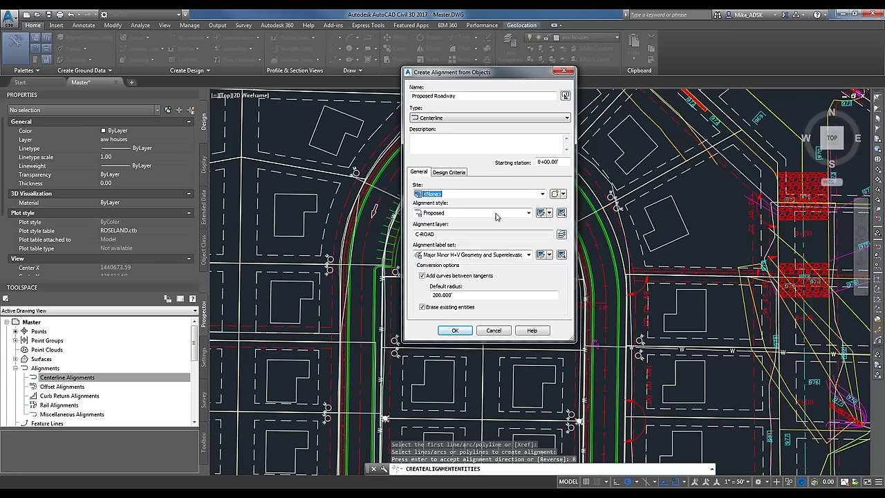
# Step: Keep Site as <None> and the Proposed alignment style, then create the alignment
pyautogui.click(533, 195)
pyautogui.click(475, 194)
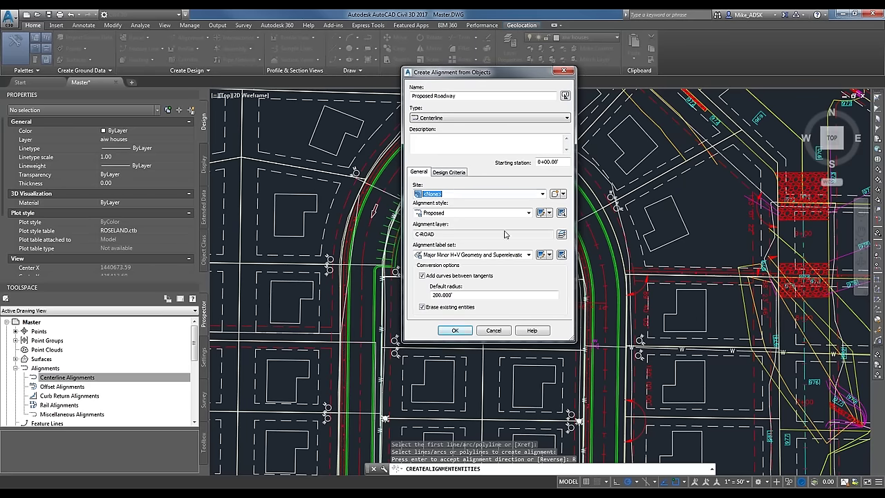
pyautogui.click(454, 214)
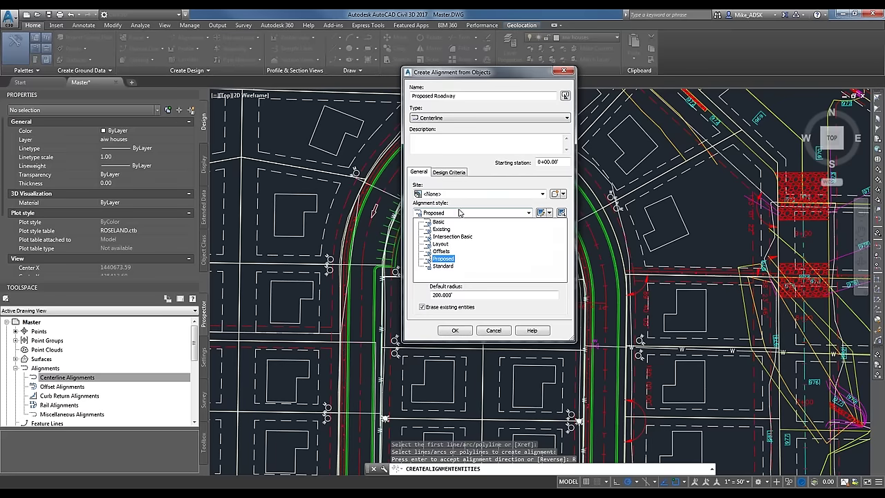
pyautogui.click(463, 213)
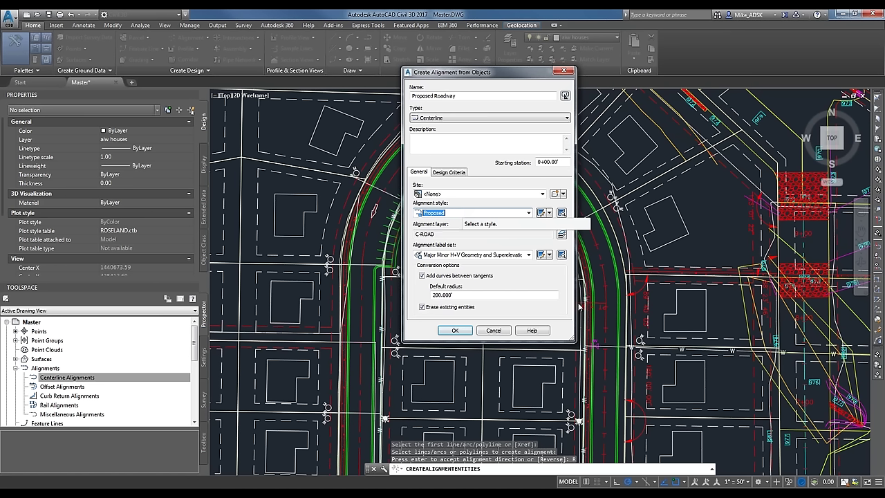
pyautogui.click(454, 331)
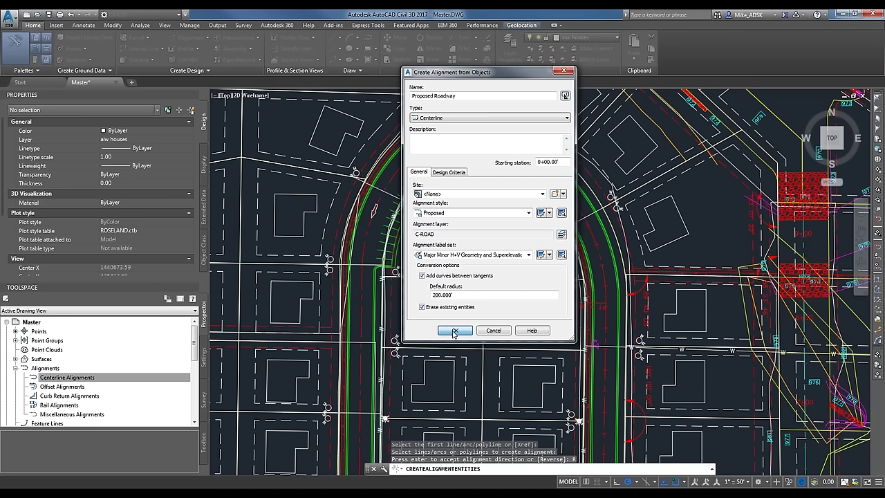
pyautogui.click(454, 331)
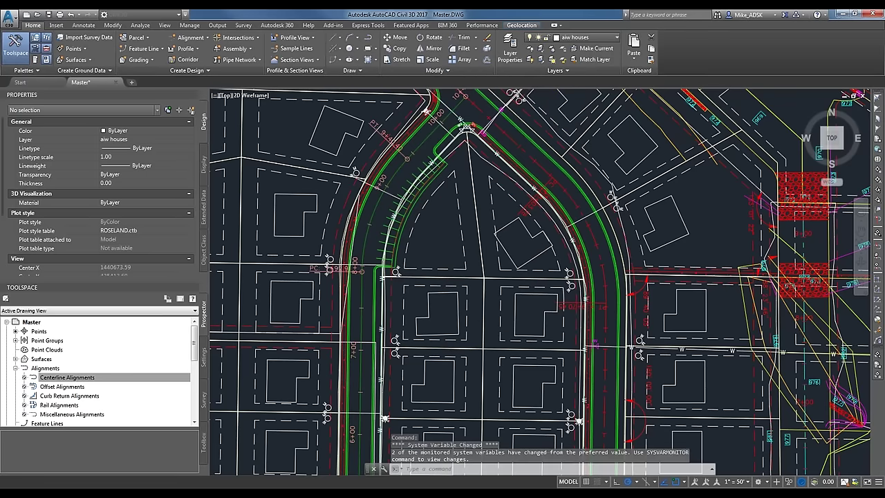
pyautogui.scroll(-1, 402, 219)
pyautogui.scroll(-1, 385, 198)
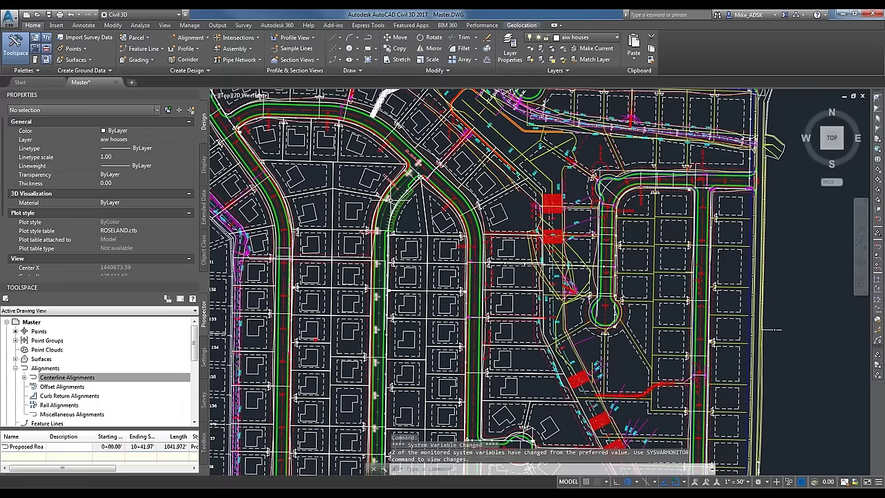
pyautogui.moveTo(358, 166); pyautogui.dragTo(369, 173, button='middle')
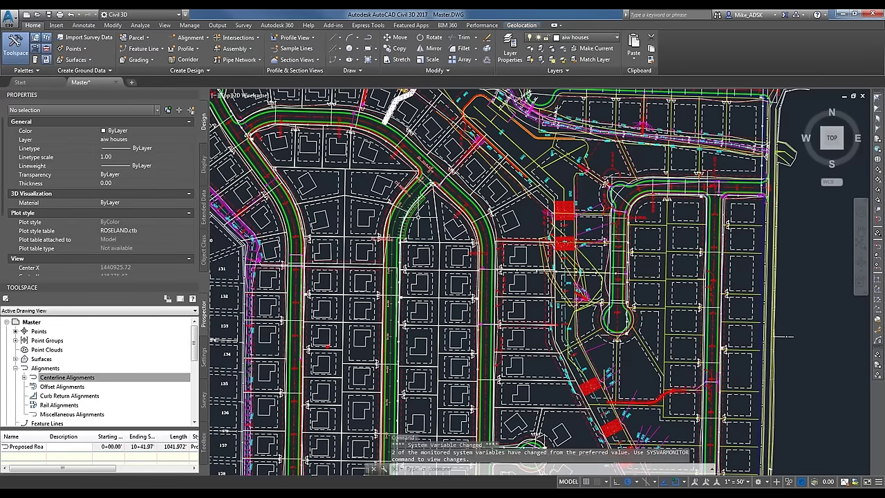
pyautogui.scroll(2, 370, 174)
pyautogui.moveTo(409, 210); pyautogui.dragTo(424, 209, button='middle')
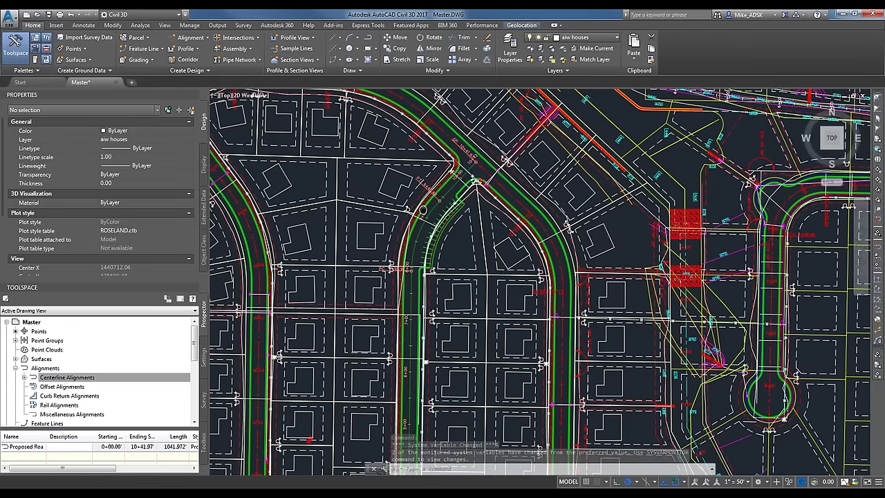
pyautogui.scroll(2, 424, 209)
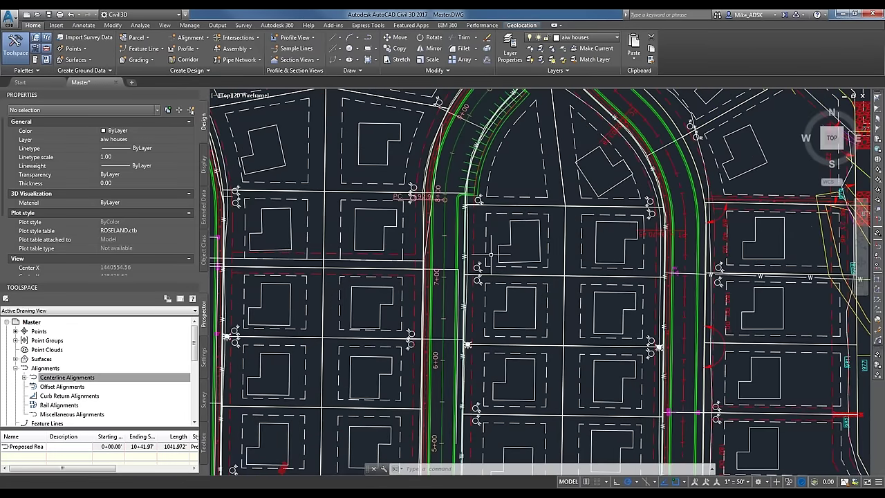
pyautogui.scroll(-3, 491, 254)
pyautogui.scroll(3, 470, 286)
pyautogui.click(471, 286)
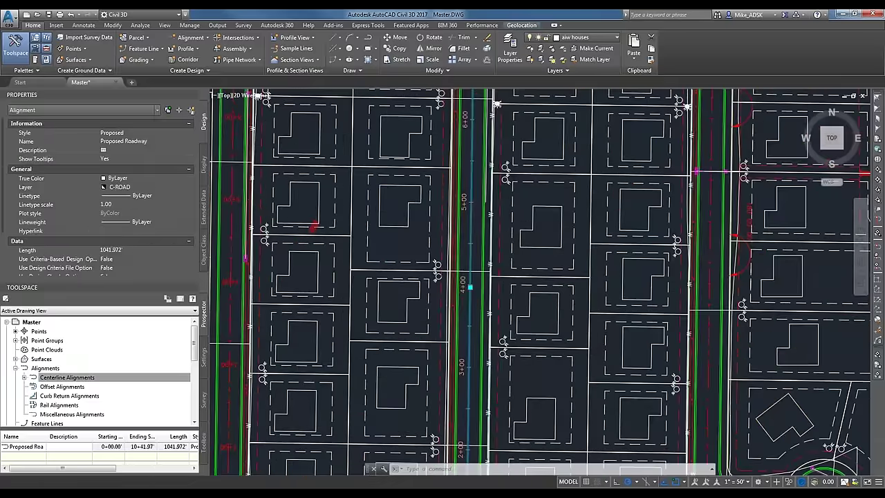
pyautogui.scroll(-2, 490, 267)
pyautogui.scroll(-2, 484, 277)
pyautogui.scroll(2, 526, 123)
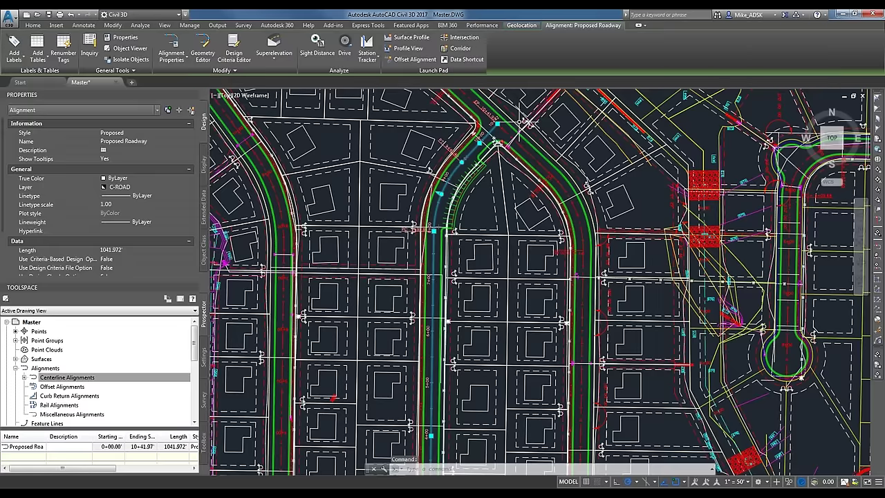
pyautogui.scroll(2, 527, 123)
pyautogui.click(25, 378)
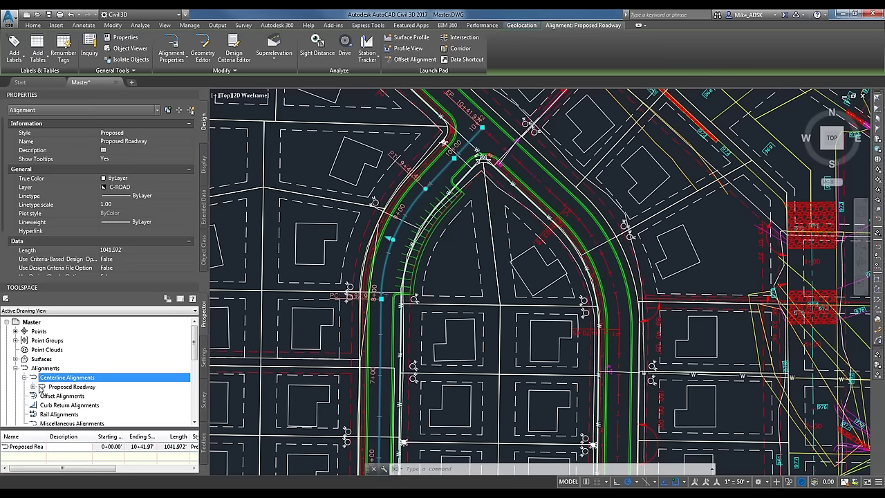
pyautogui.click(59, 387)
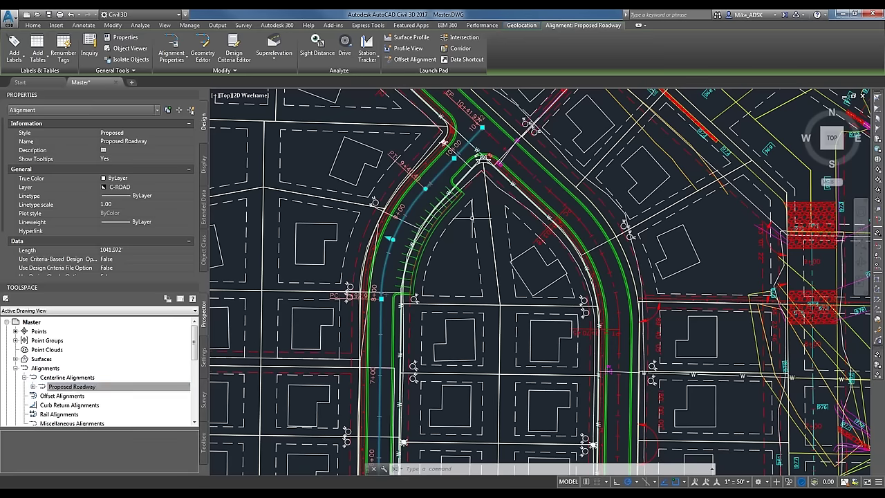
pyautogui.moveTo(484, 158); pyautogui.dragTo(456, 213, button='middle')
pyautogui.scroll(2, 374, 297)
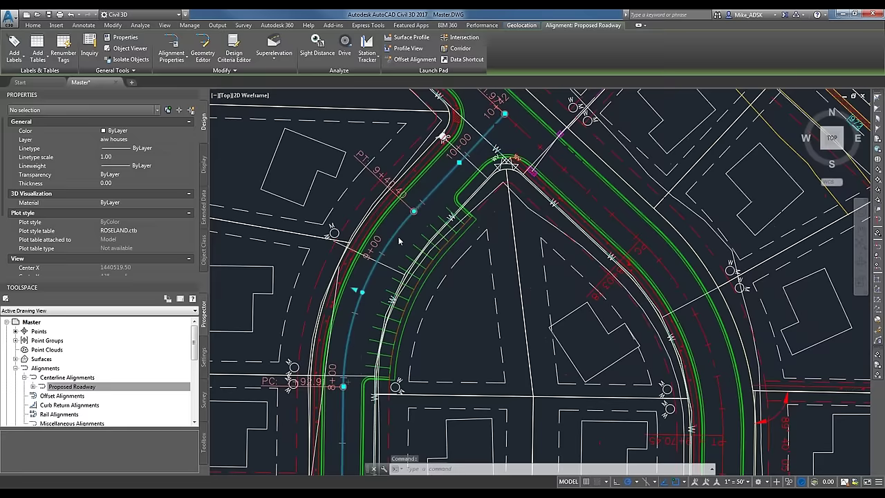
pyautogui.press('Escape')
pyautogui.moveTo(399, 240); pyautogui.dragTo(384, 275, button='middle')
pyautogui.scroll(-3, 427, 169)
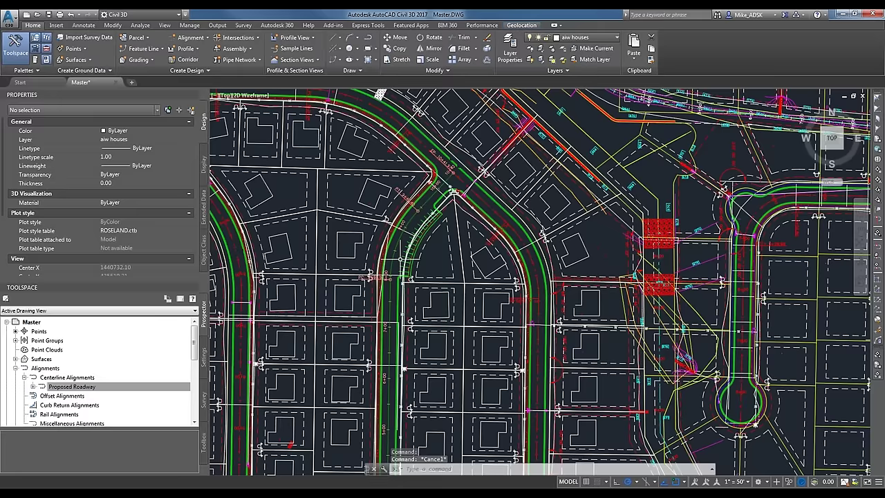
pyautogui.moveTo(539, 360); pyautogui.dragTo(525, 207, button='middle')
pyautogui.scroll(-2, 484, 312)
pyautogui.scroll(5, 456, 331)
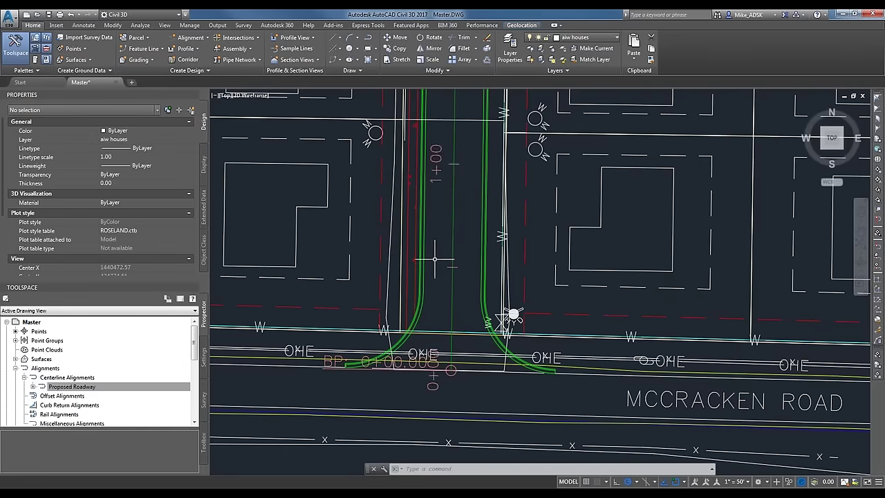
pyautogui.scroll(-3, 456, 196)
pyautogui.scroll(3, 453, 138)
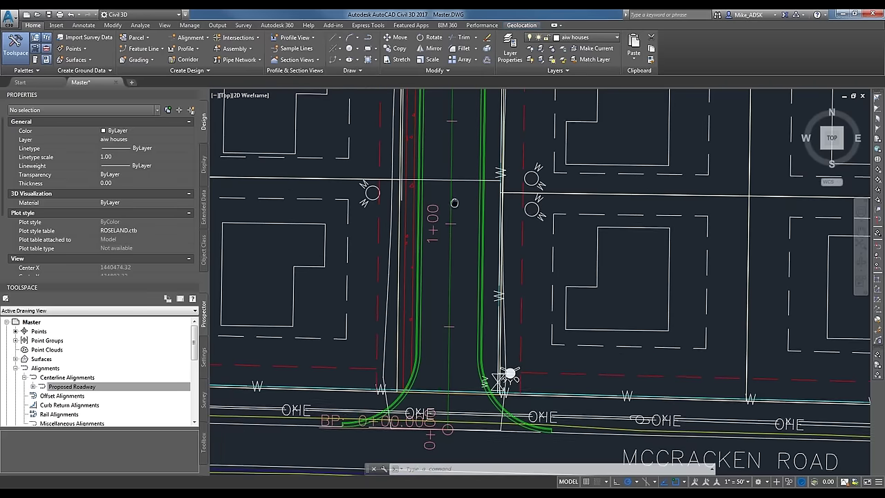
pyautogui.scroll(-3, 443, 235)
pyautogui.scroll(3, 424, 223)
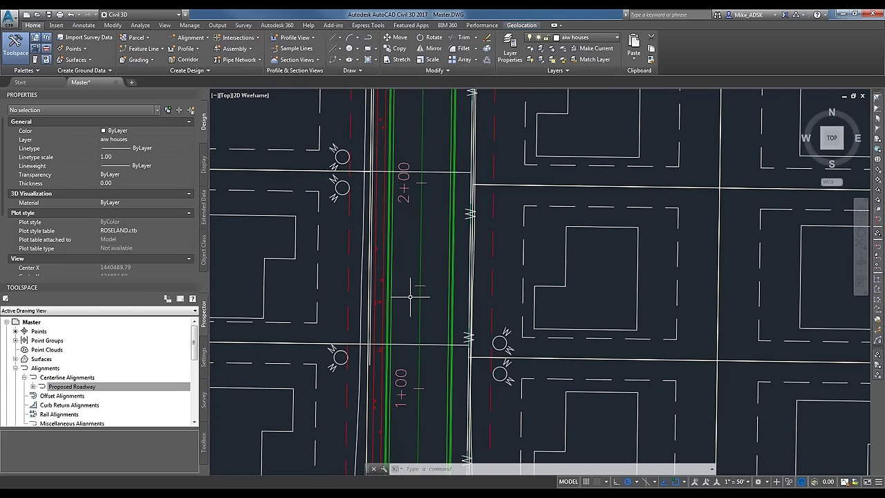
pyautogui.scroll(-4, 410, 296)
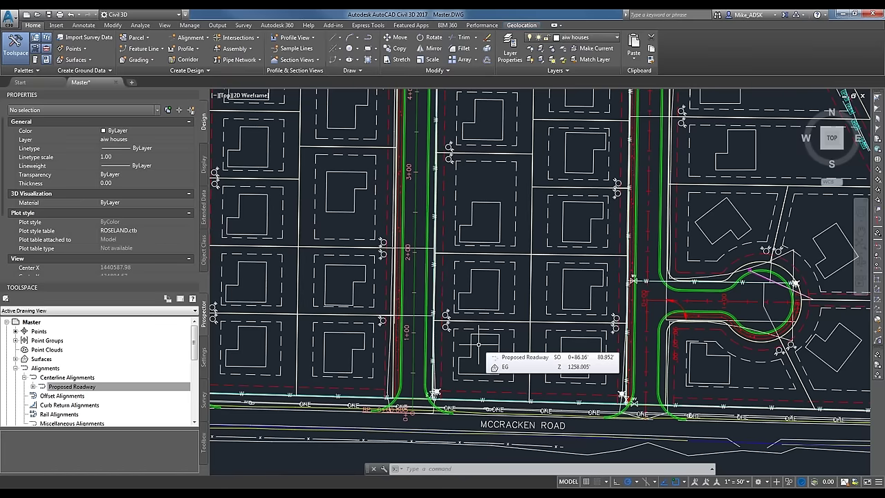
pyautogui.scroll(-1, 421, 255)
pyautogui.scroll(5, 421, 254)
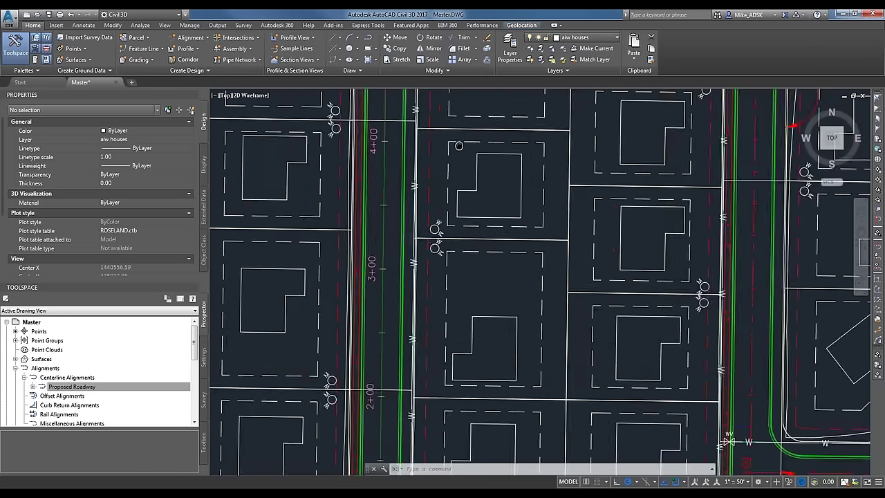
pyautogui.moveTo(459, 145); pyautogui.dragTo(390, 361, button='middle')
pyautogui.scroll(-5, 390, 361)
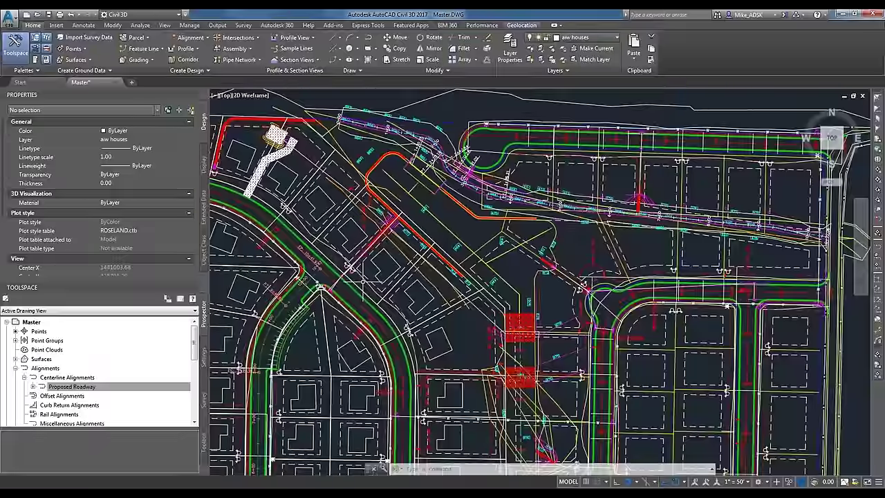
pyautogui.scroll(5, 390, 361)
# Step: Select Proposed Roadway and grip-stretch its end point through several trial positions
pyautogui.click(484, 297)
pyautogui.click(553, 237)
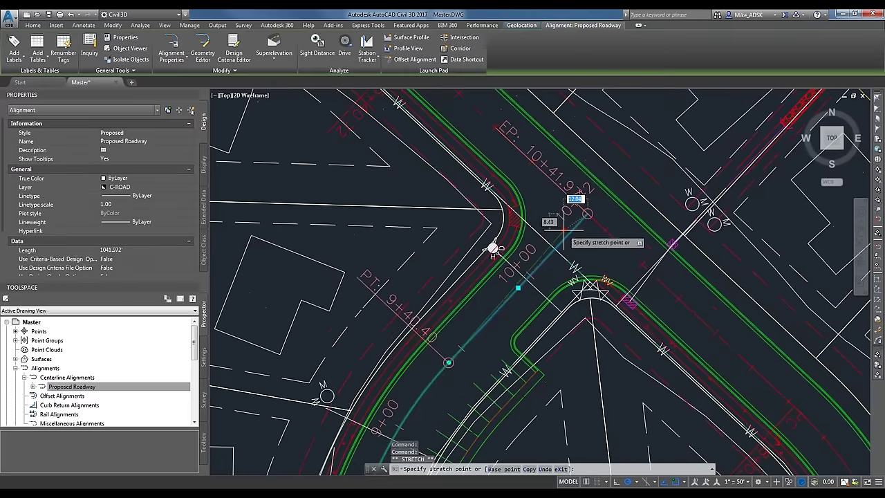
pyautogui.scroll(2, 553, 237)
pyautogui.scroll(-2, 592, 190)
pyautogui.moveTo(708, 122); pyautogui.dragTo(652, 170, button='middle')
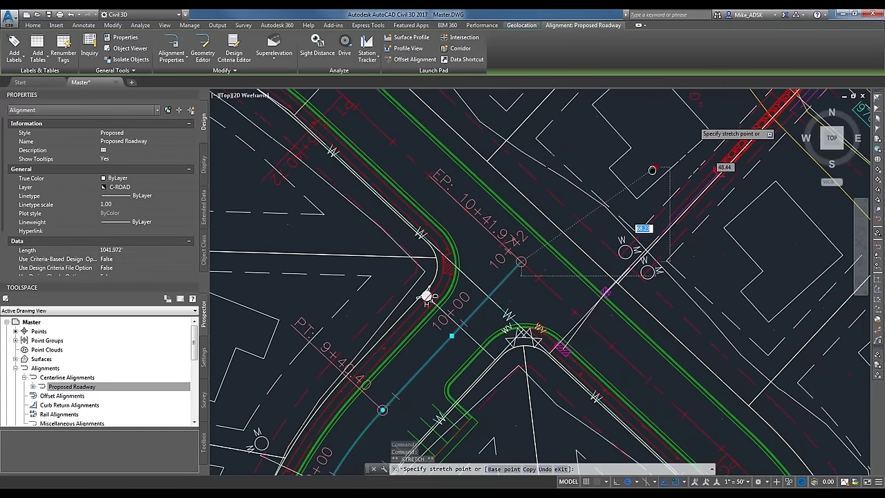
pyautogui.scroll(4, 594, 207)
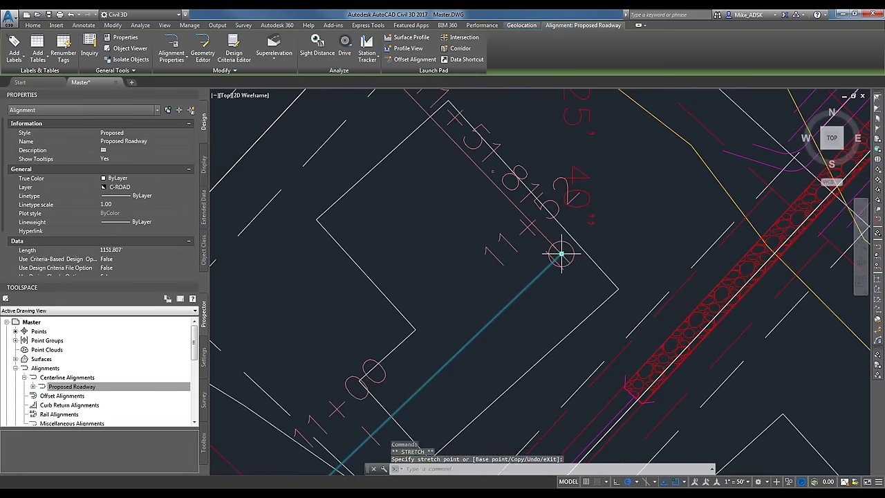
pyautogui.click(561, 254)
pyautogui.click(560, 254)
pyautogui.click(383, 238)
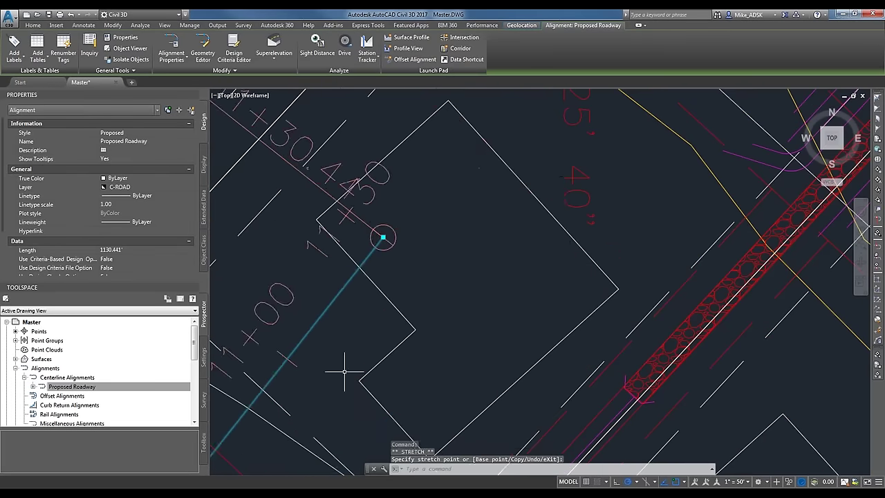
pyautogui.scroll(-3, 344, 371)
pyautogui.click(526, 243)
pyautogui.scroll(-3, 527, 249)
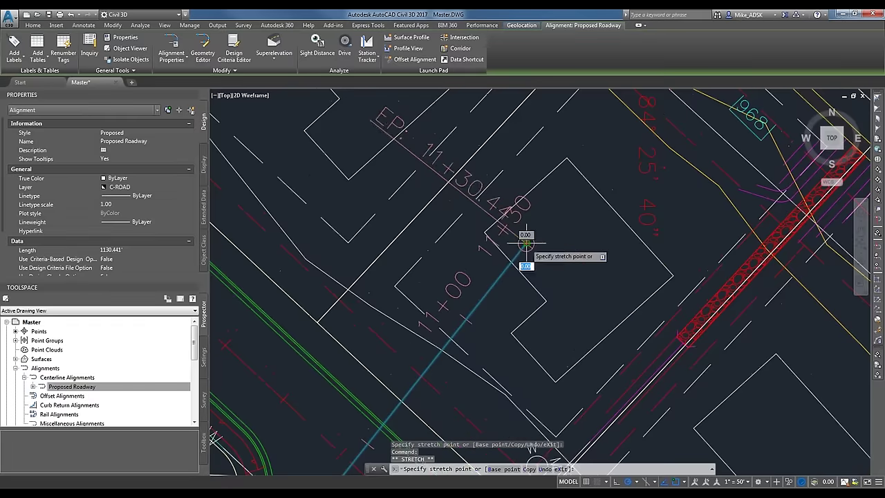
pyautogui.scroll(-5, 386, 322)
pyautogui.click(346, 225)
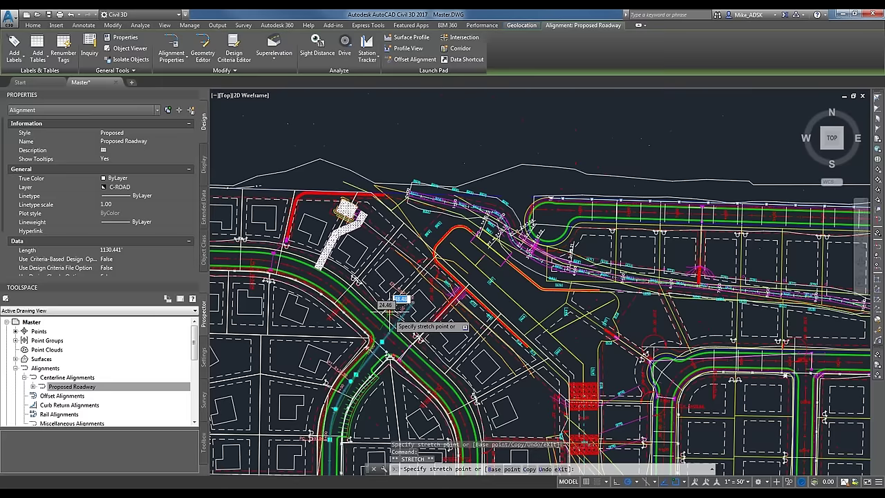
pyautogui.scroll(8, 529, 233)
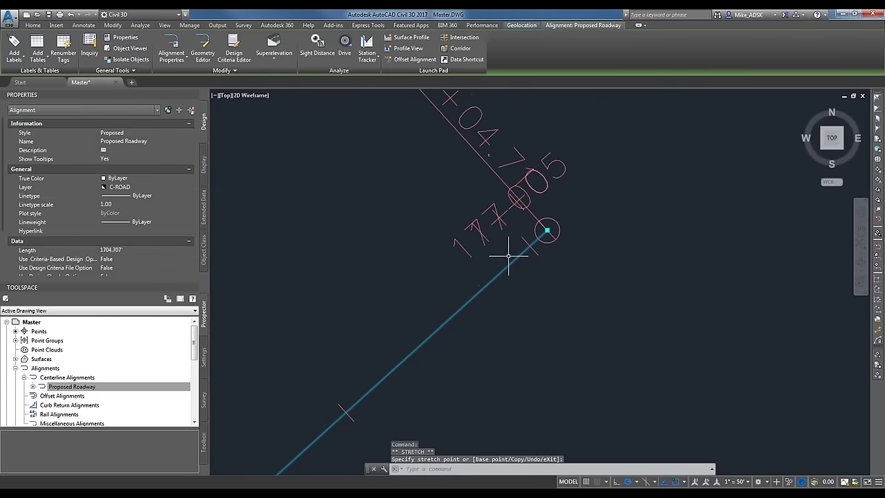
pyautogui.click(547, 231)
pyautogui.click(548, 231)
# Step: Use a Perpendicular snap to end the alignment at the intersection, station 10+41.982
pyautogui.click(547, 231)
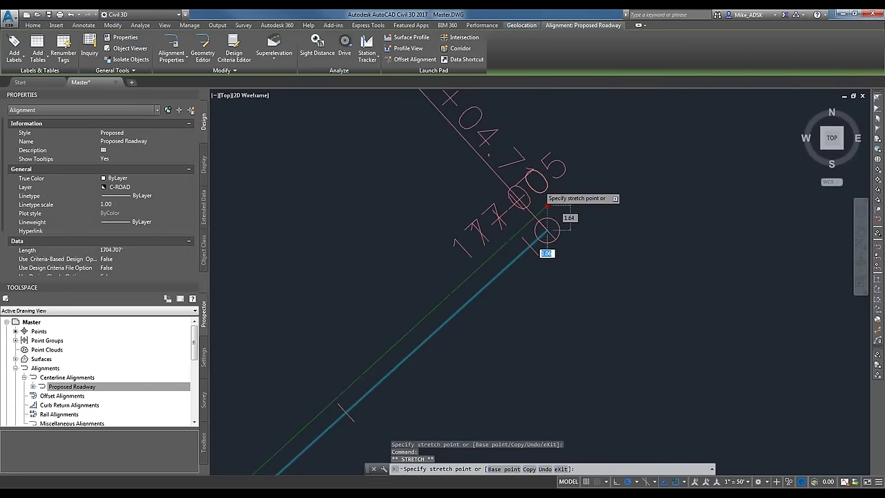
pyautogui.scroll(-4, 547, 206)
pyautogui.scroll(-5, 544, 204)
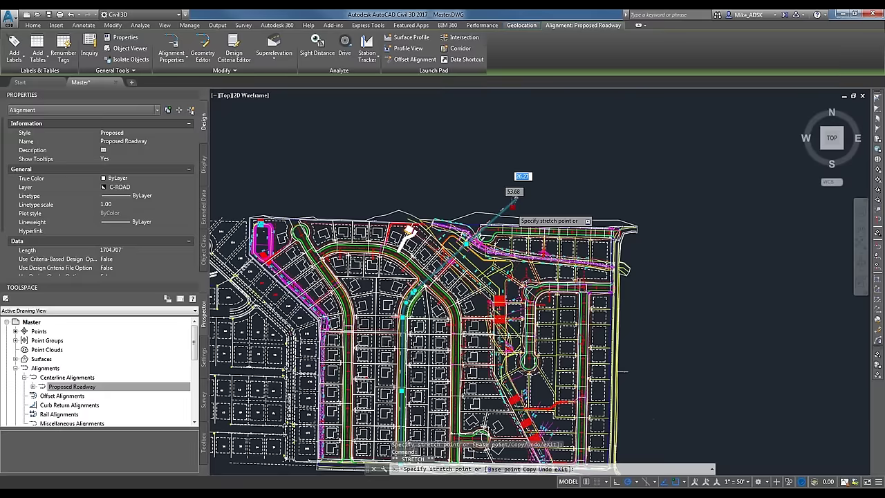
pyautogui.scroll(4, 432, 278)
pyautogui.scroll(5, 441, 285)
pyautogui.keyDown('shift'); pyautogui.rightClick(671, 345); pyautogui.keyUp('shift')
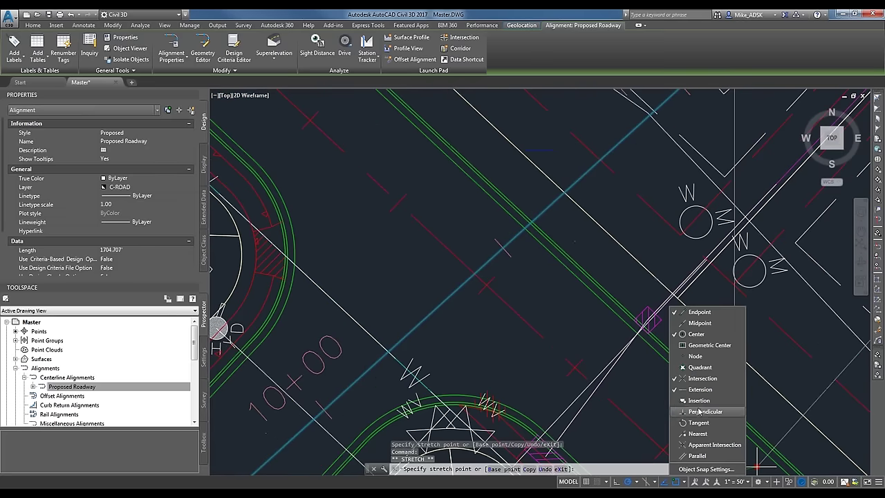
pyautogui.click(680, 484)
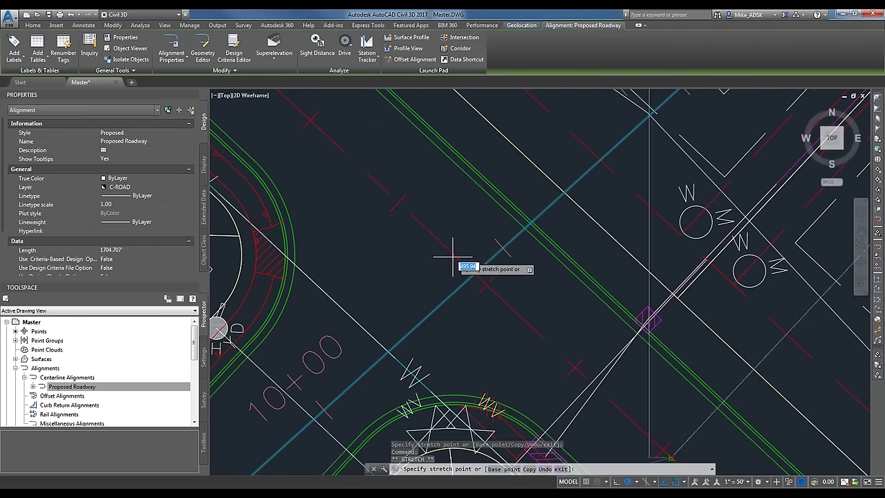
pyautogui.click(433, 277)
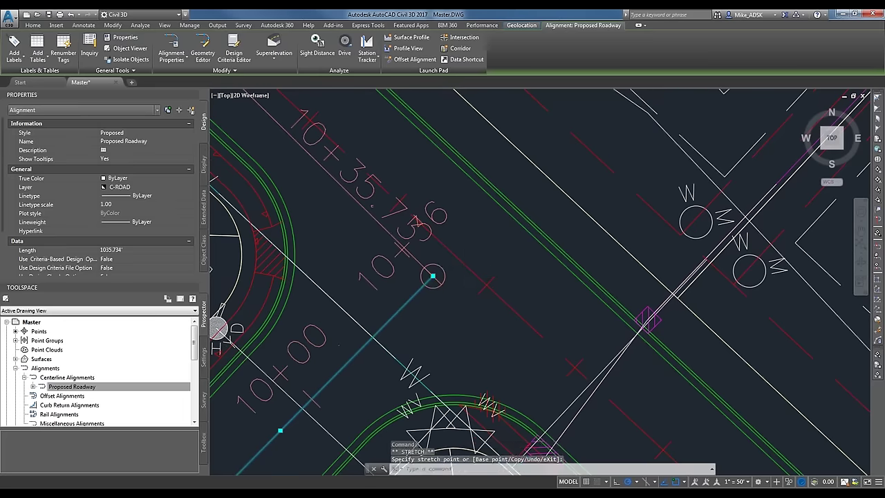
pyautogui.click(454, 255)
pyautogui.press('Escape')
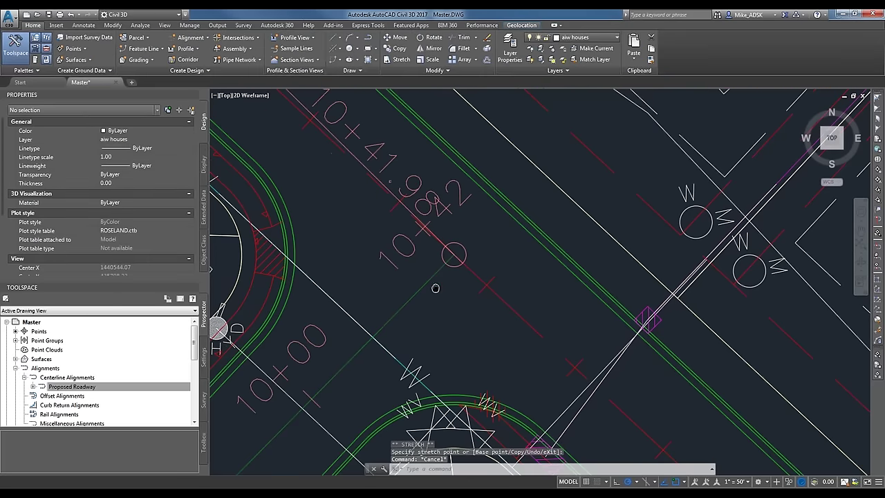
pyautogui.scroll(-4, 435, 287)
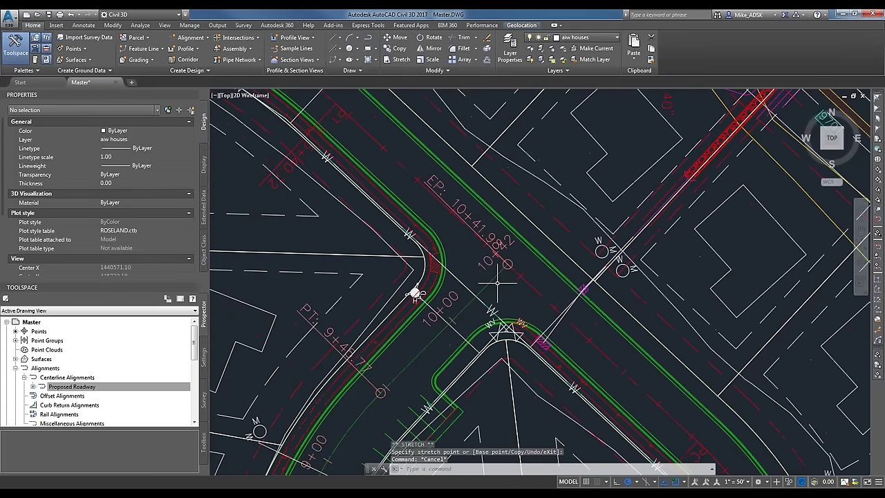
pyautogui.scroll(-4, 496, 282)
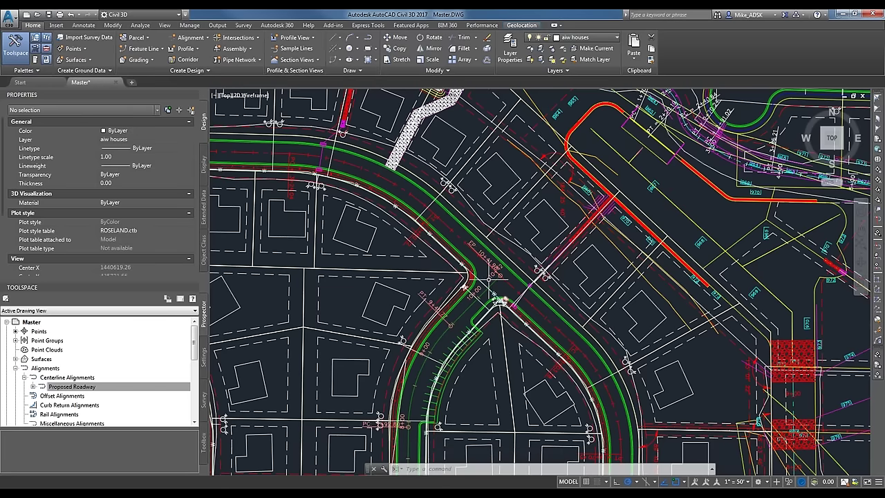
pyautogui.scroll(-2, 484, 280)
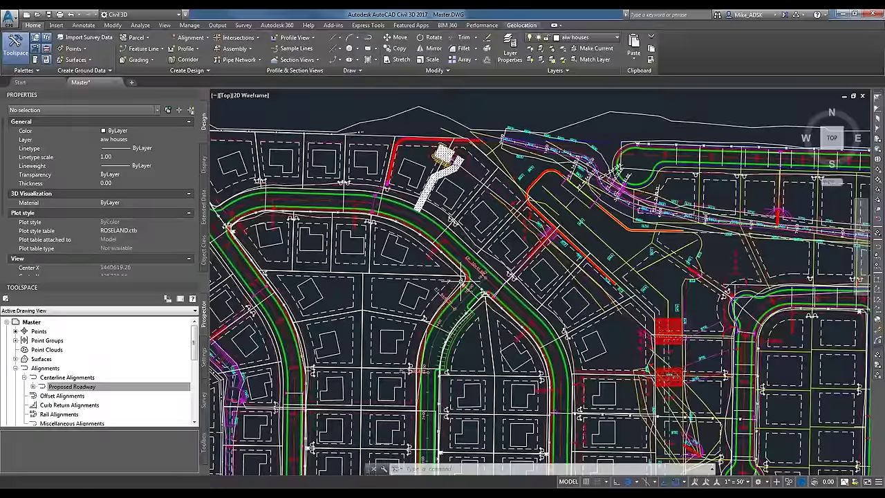
pyautogui.scroll(-4, 454, 289)
pyautogui.scroll(3, 449, 239)
pyautogui.scroll(2, 459, 160)
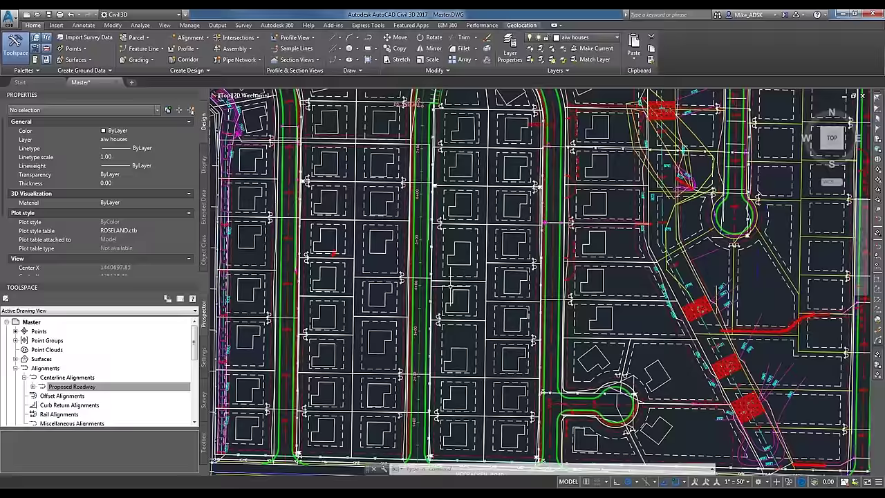
pyautogui.scroll(-2, 450, 285)
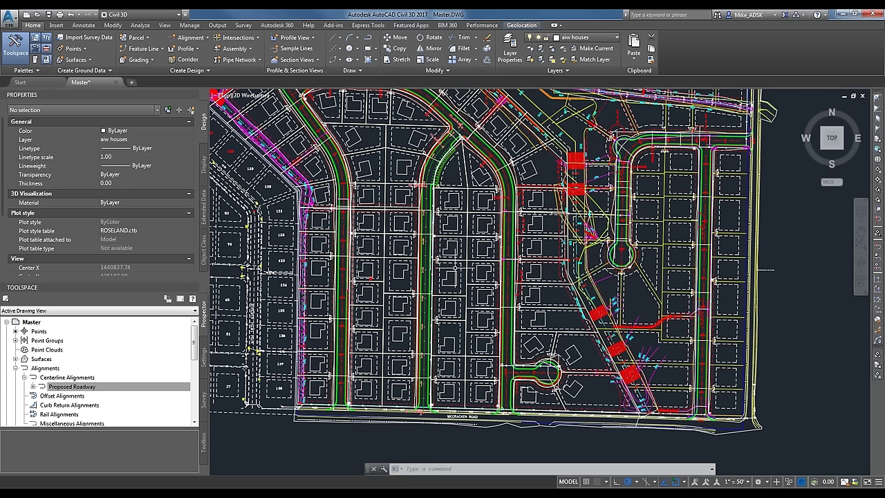
pyautogui.scroll(-2, 473, 285)
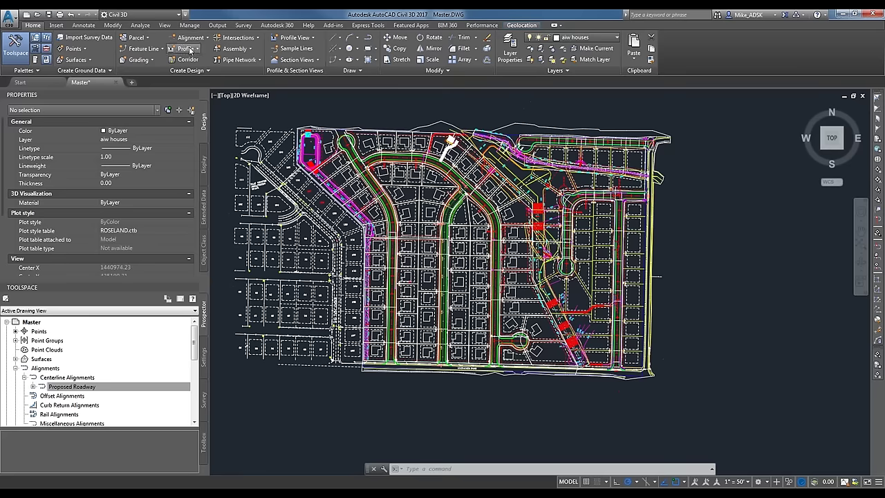
pyautogui.click(188, 49)
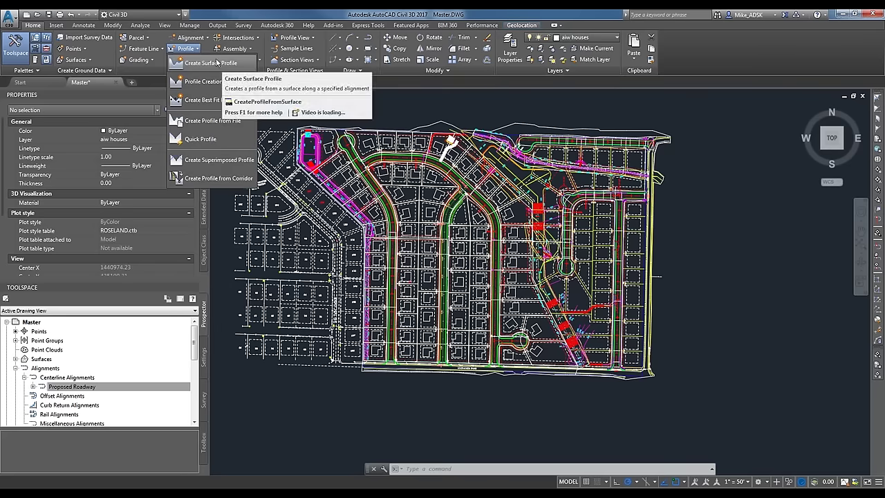
# Step: Sample surface EG along Proposed Roadway as a profile and draw it in a profile view
pyautogui.click(211, 63)
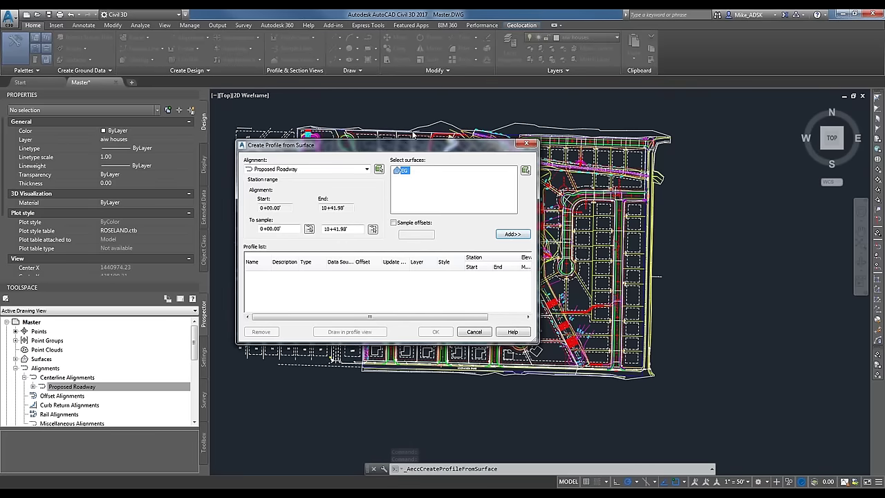
pyautogui.moveTo(406, 145); pyautogui.dragTo(416, 127)
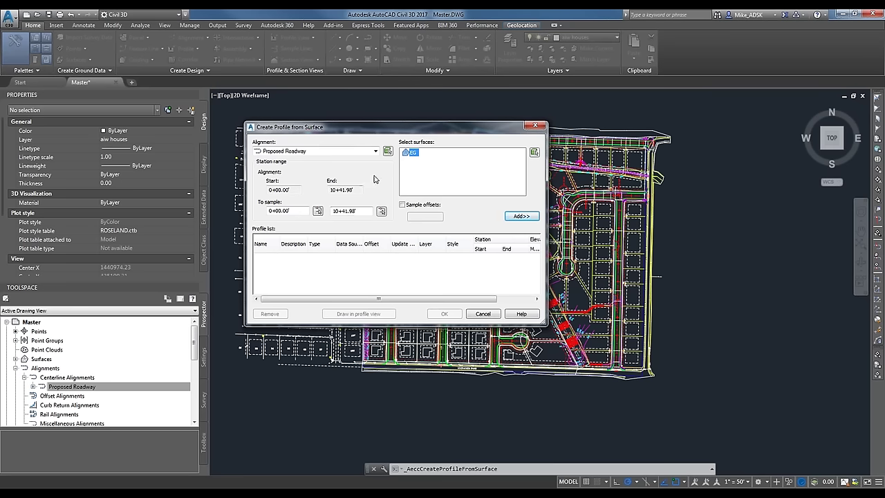
pyautogui.click(298, 151)
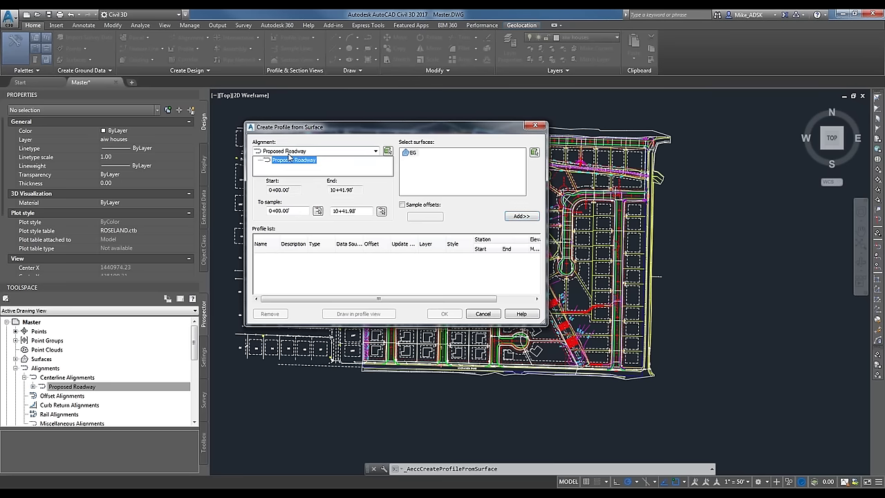
pyautogui.click(311, 154)
pyautogui.click(412, 153)
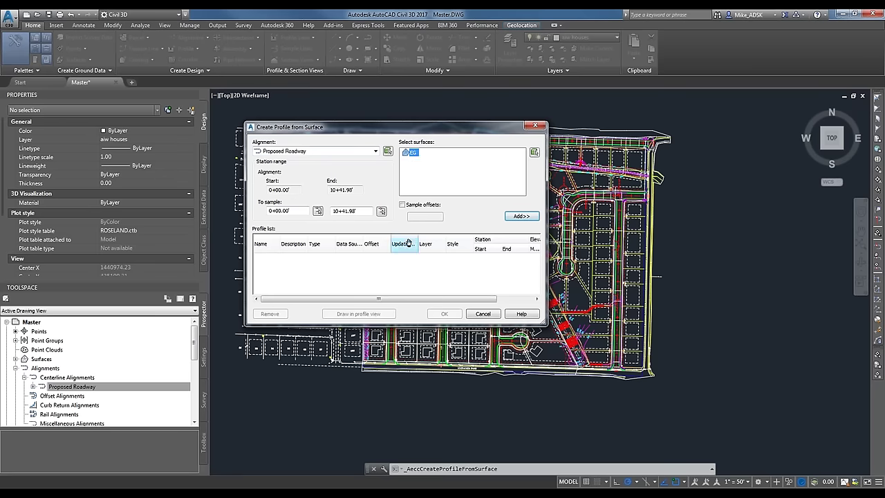
pyautogui.click(522, 216)
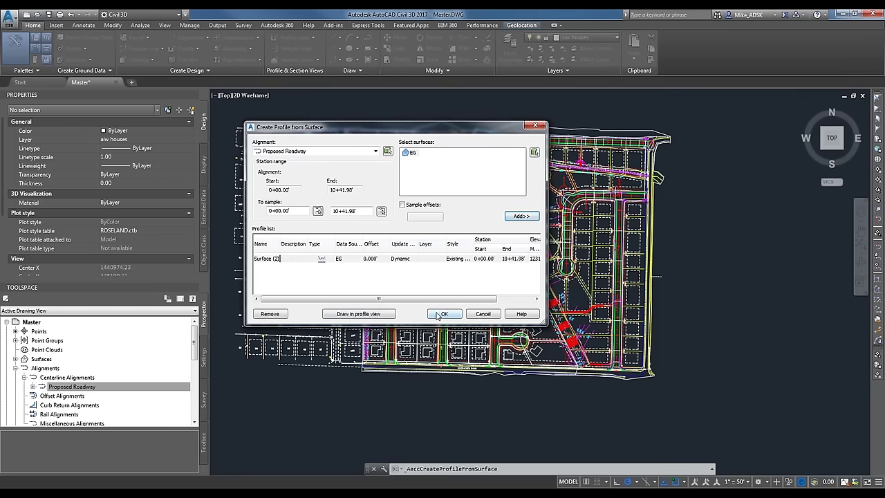
pyautogui.click(344, 315)
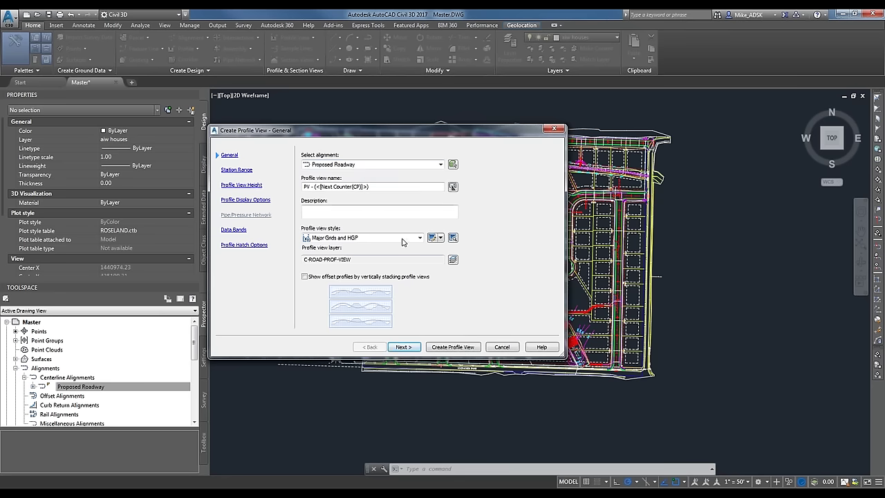
# Step: Accept default station range, height, display, band and hatch settings; place the profile view beside the plan
pyautogui.click(404, 347)
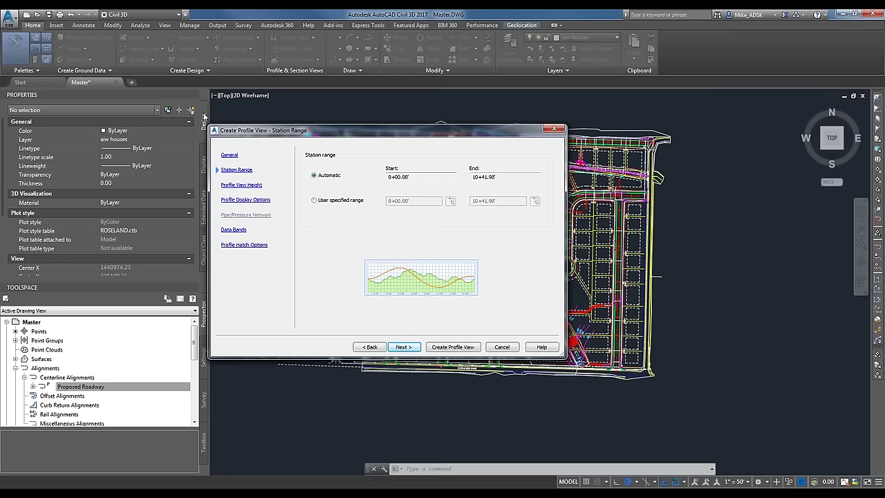
pyautogui.click(403, 346)
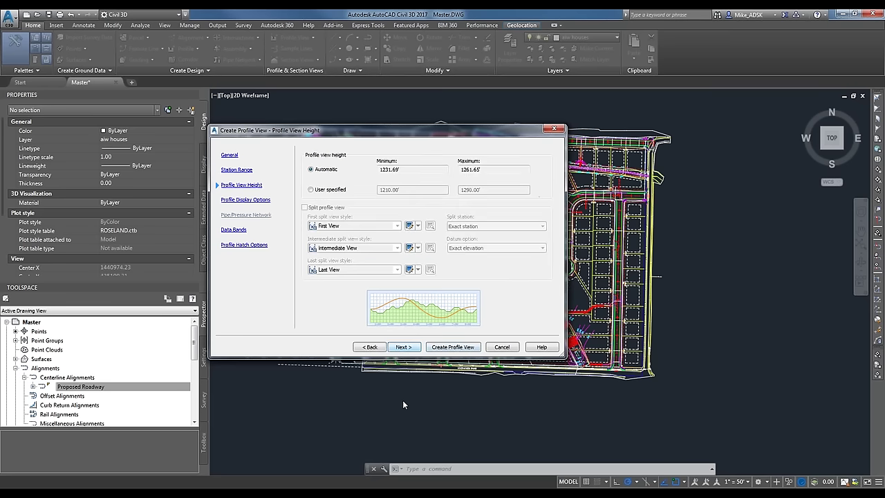
pyautogui.click(415, 348)
pyautogui.click(417, 350)
pyautogui.click(409, 349)
pyautogui.click(452, 347)
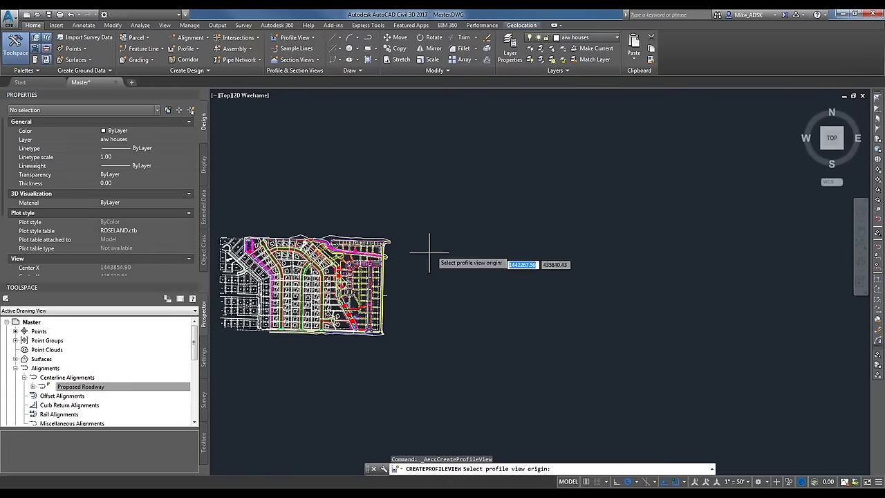
pyautogui.click(499, 224)
# Step: Zoom and pan around the Proposed Roadway profile view until the whole grid and title show
pyautogui.scroll(7, 524, 205)
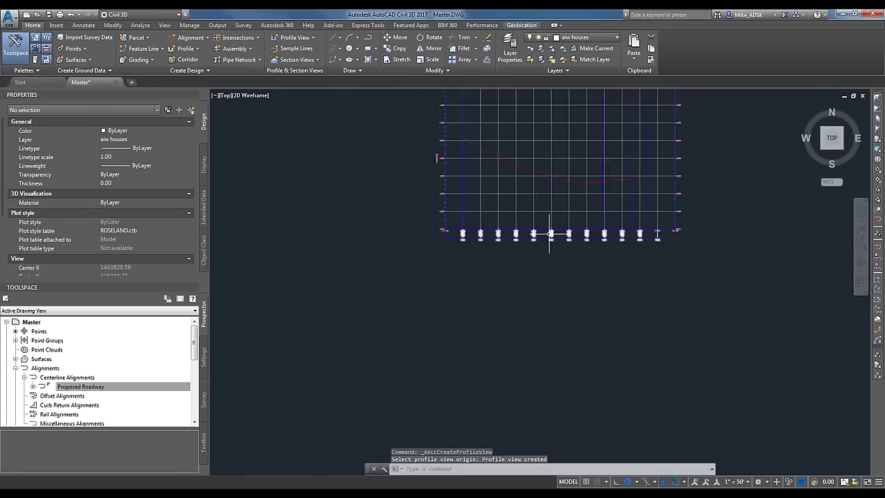
pyautogui.scroll(-4, 475, 300)
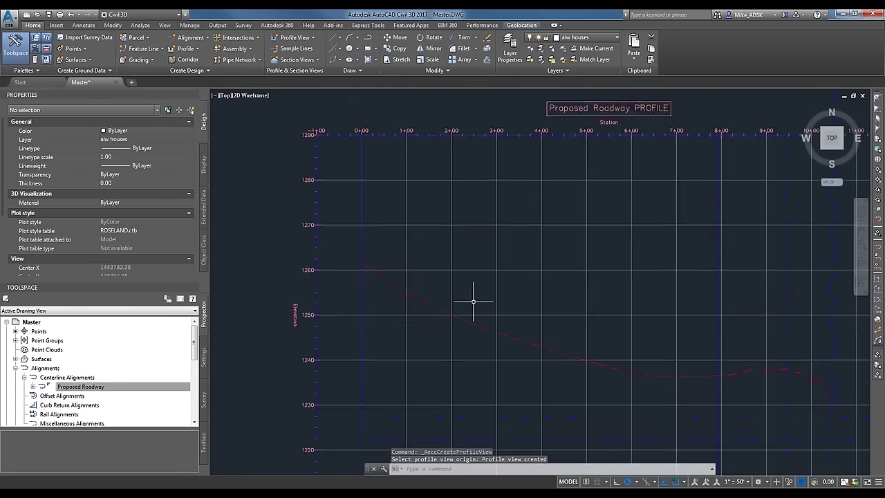
pyautogui.scroll(2, 525, 307)
pyautogui.moveTo(498, 286); pyautogui.dragTo(468, 215, button='middle')
pyautogui.scroll(2, 468, 215)
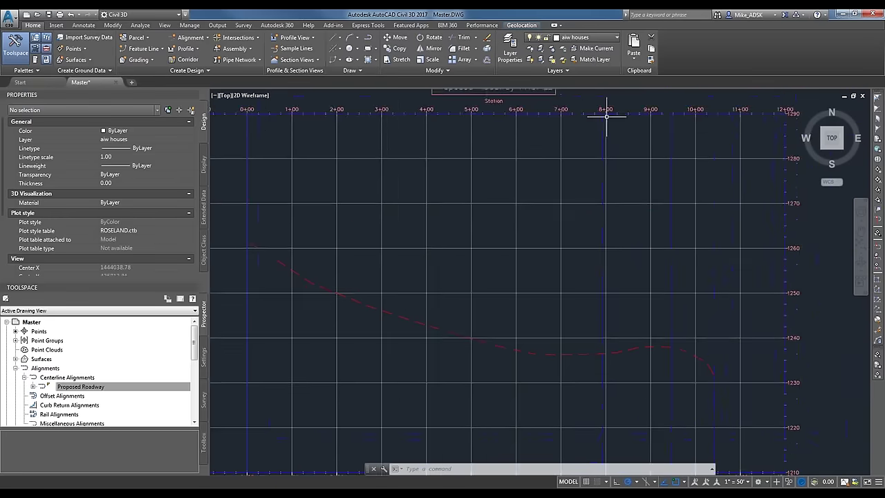
pyautogui.moveTo(636, 95); pyautogui.dragTo(599, 134, button='middle')
pyautogui.scroll(-4, 521, 185)
pyautogui.scroll(3, 501, 194)
pyautogui.scroll(1, 450, 158)
pyautogui.scroll(2, 424, 182)
pyautogui.moveTo(440, 152); pyautogui.dragTo(420, 249, button='middle')
pyautogui.scroll(-4, 427, 242)
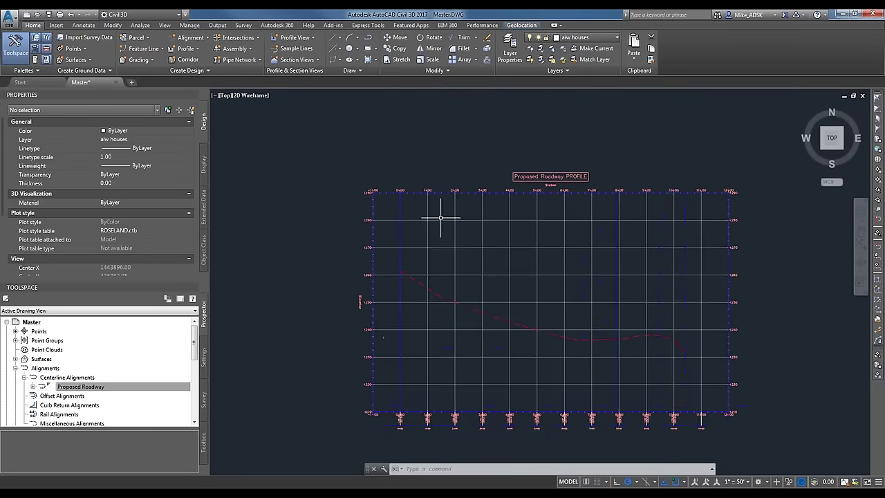
pyautogui.moveTo(458, 214); pyautogui.dragTo(516, 237, button='middle')
pyautogui.click(165, 25)
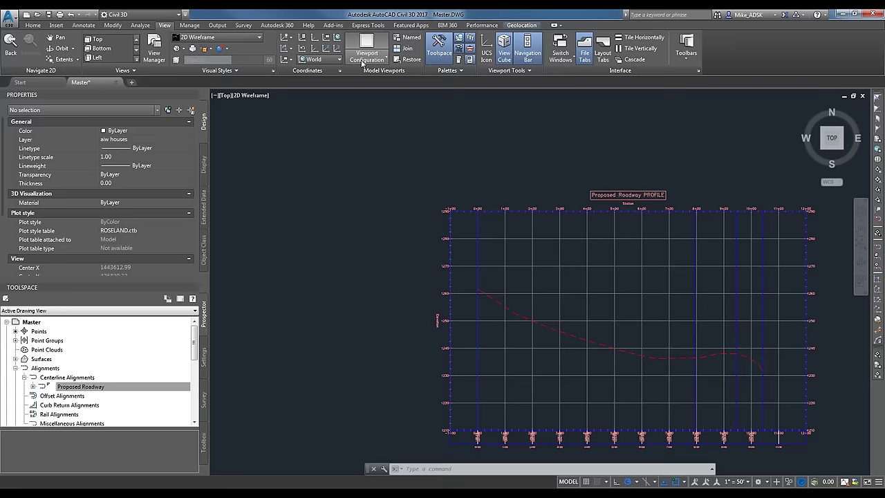
# Step: Split model space into two vertical viewports and zoom the plan and profile in each
pyautogui.click(367, 55)
pyautogui.click(380, 90)
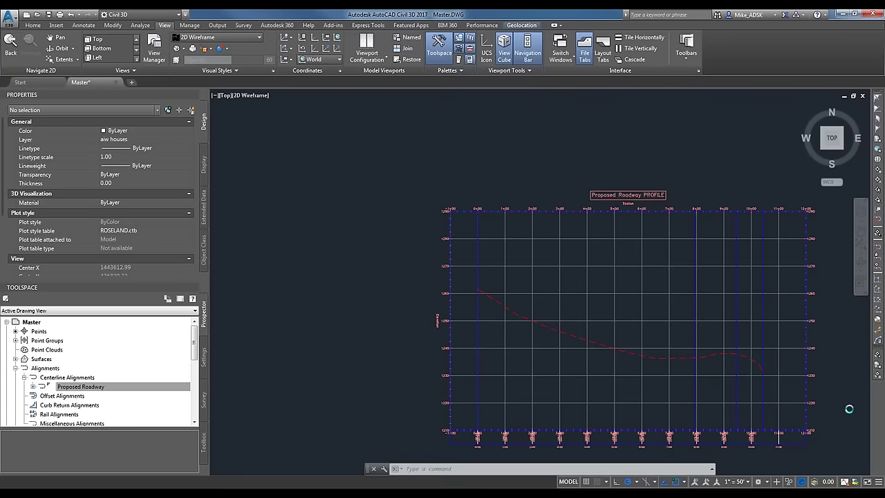
pyautogui.click(415, 266)
pyautogui.scroll(-5, 389, 267)
pyautogui.scroll(3, 379, 269)
pyautogui.scroll(3, 352, 295)
pyautogui.scroll(5, 373, 277)
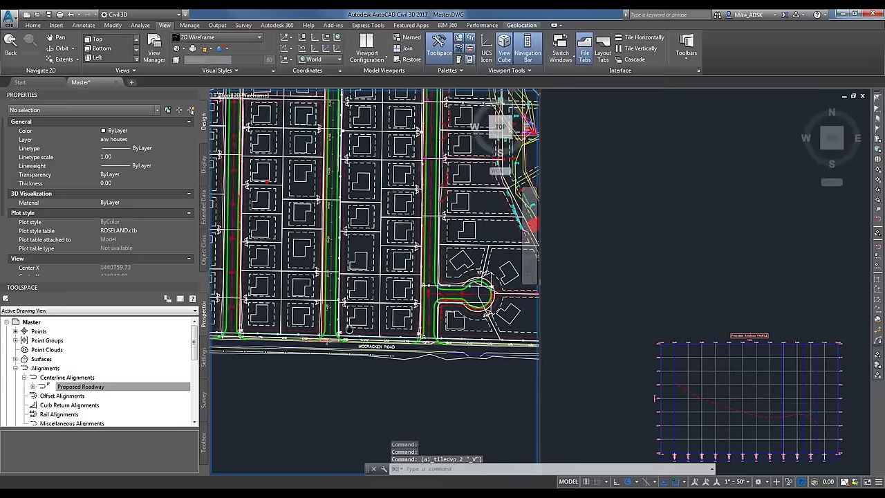
pyautogui.scroll(5, 401, 332)
pyautogui.click(699, 396)
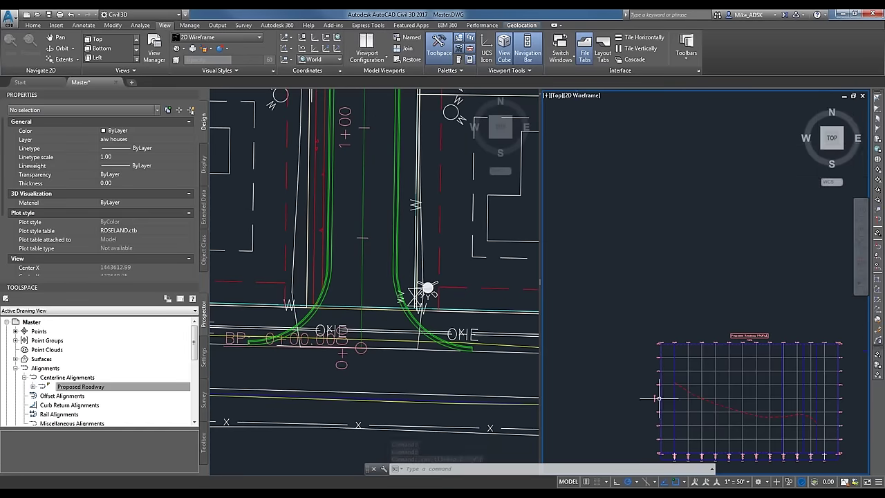
pyautogui.scroll(3, 699, 395)
pyautogui.scroll(5, 699, 396)
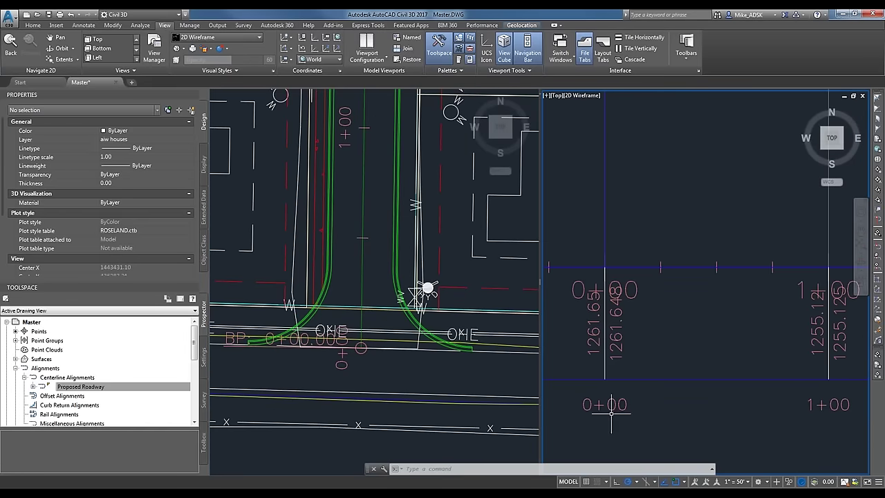
pyautogui.scroll(-6, 639, 325)
pyautogui.scroll(-5, 640, 299)
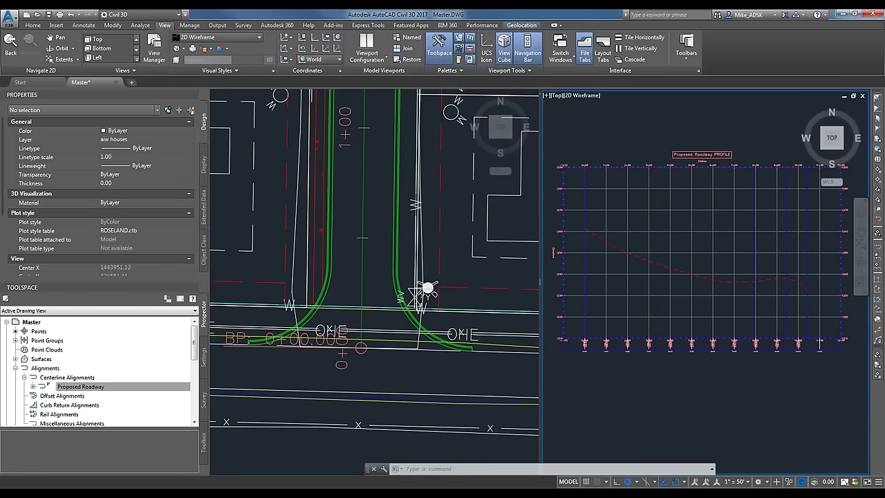
pyautogui.click(376, 221)
pyautogui.scroll(-5, 376, 221)
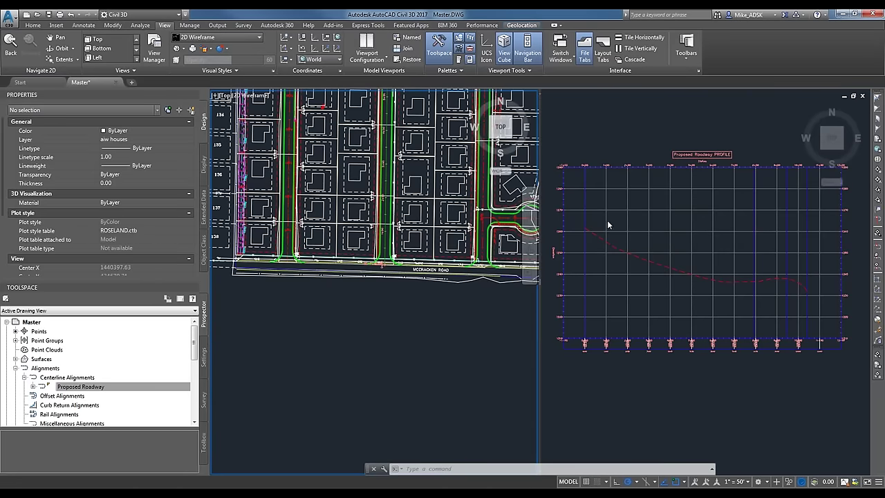
pyautogui.click(614, 158)
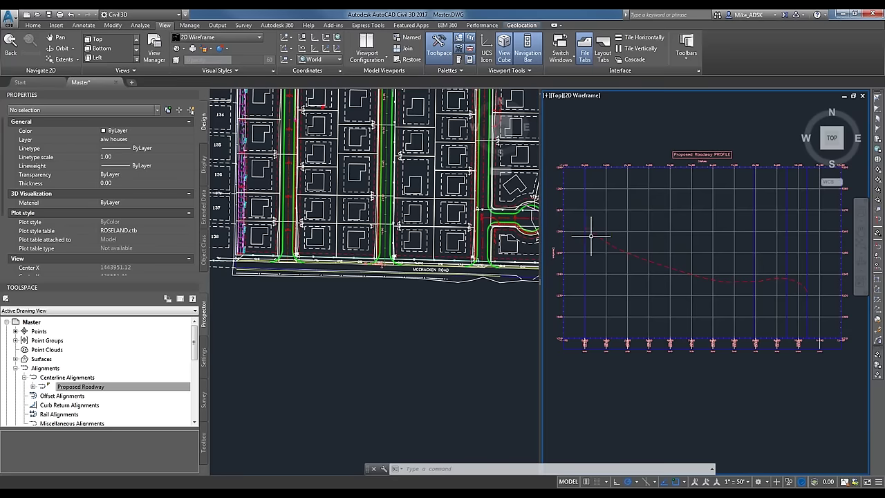
pyautogui.scroll(2, 591, 235)
# Step: Return to a single viewport filled by the profile grid and select the EG profile line
pyautogui.click(366, 61)
pyautogui.click(373, 77)
pyautogui.scroll(-1, 452, 186)
pyautogui.scroll(2, 484, 221)
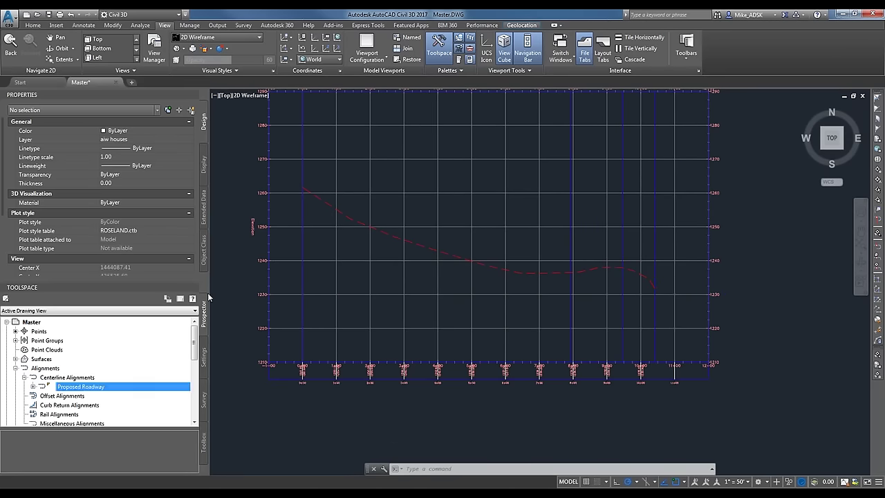
pyautogui.click(327, 202)
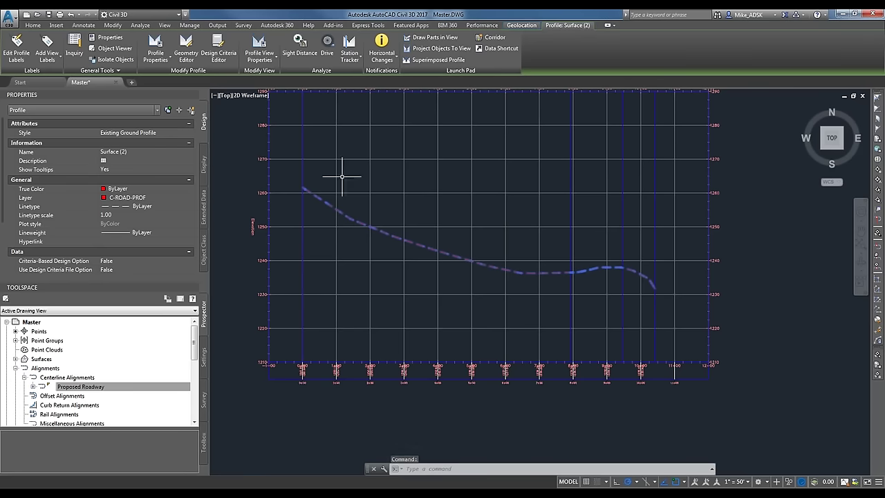
# Step: Color the Line through Asymmetrical Parabola components of the Existing Ground Profile style green
pyautogui.rightClick(318, 199)
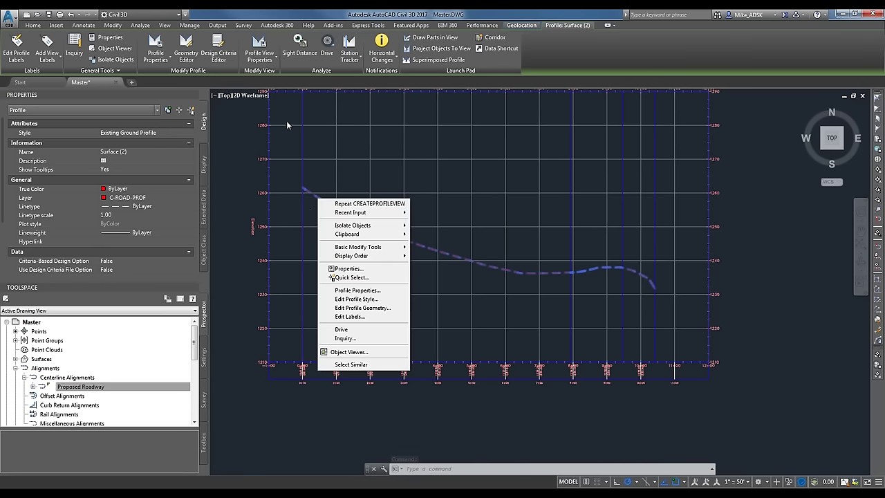
pyautogui.click(373, 299)
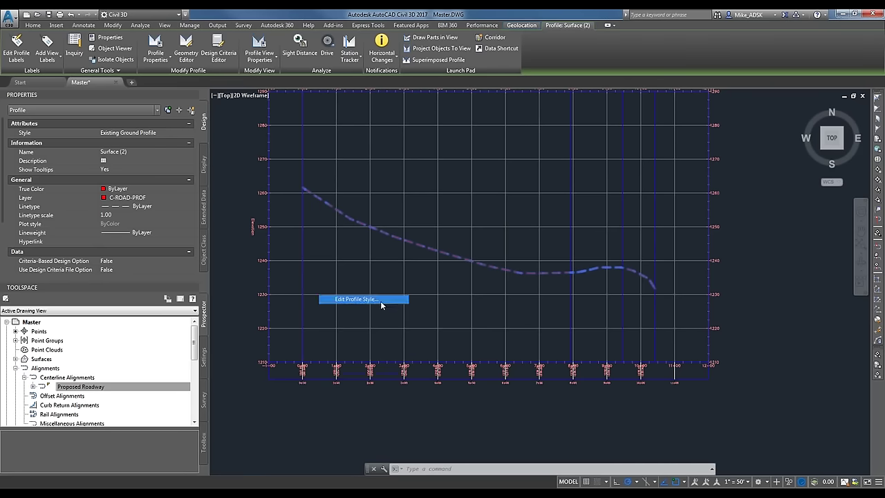
pyautogui.click(256, 152)
pyautogui.click(276, 152)
pyautogui.click(320, 152)
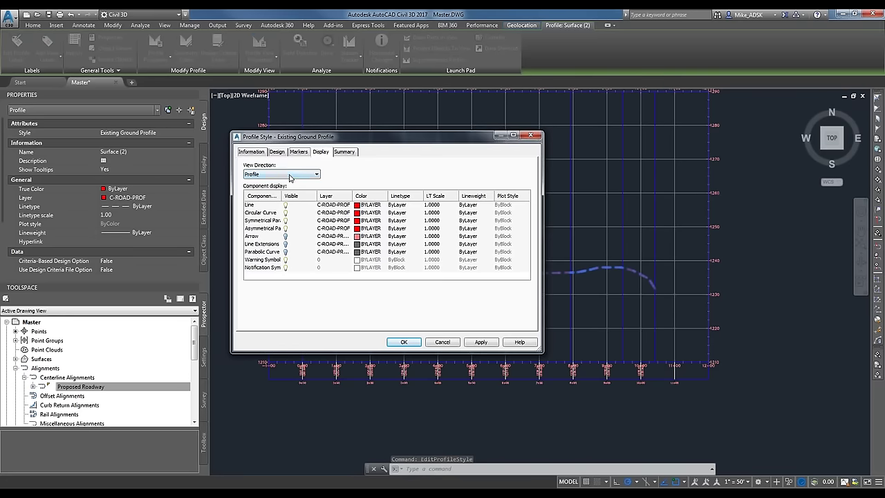
pyautogui.click(262, 228)
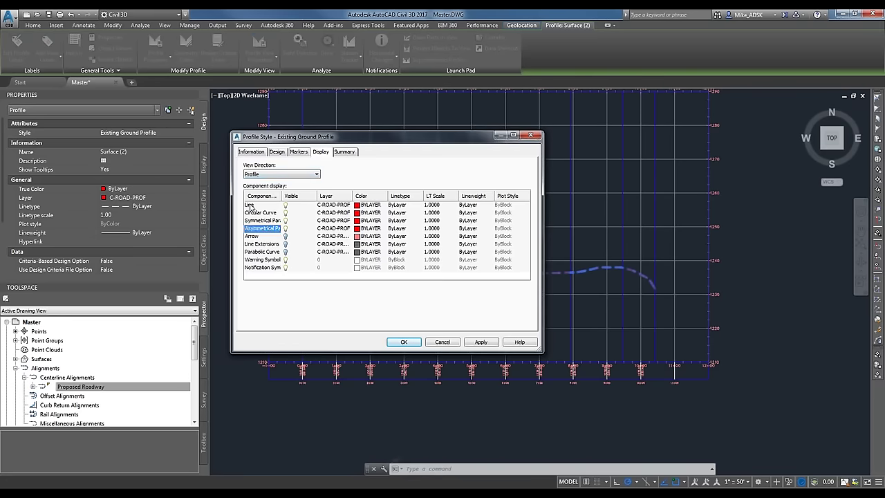
pyautogui.keyDown('shift'); pyautogui.click(266, 206); pyautogui.keyUp('shift')
pyautogui.click(358, 205)
pyautogui.click(331, 266)
pyautogui.click(390, 320)
pyautogui.click(404, 341)
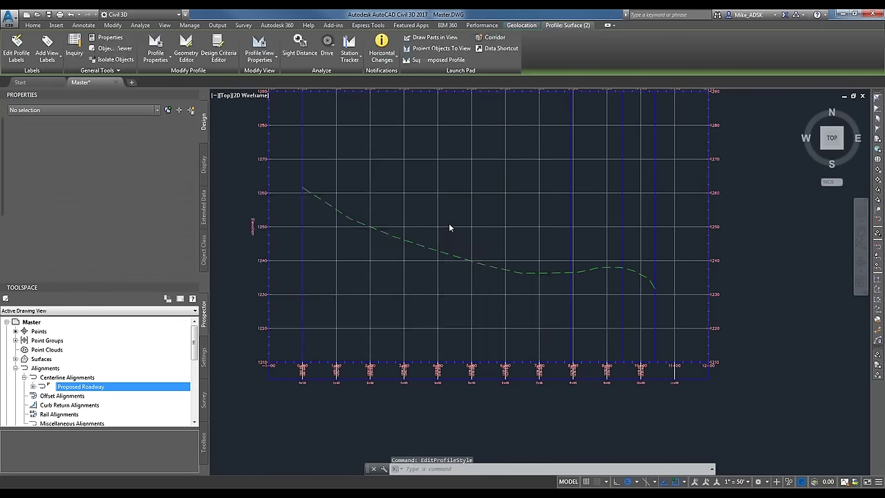
pyautogui.scroll(-3, 454, 270)
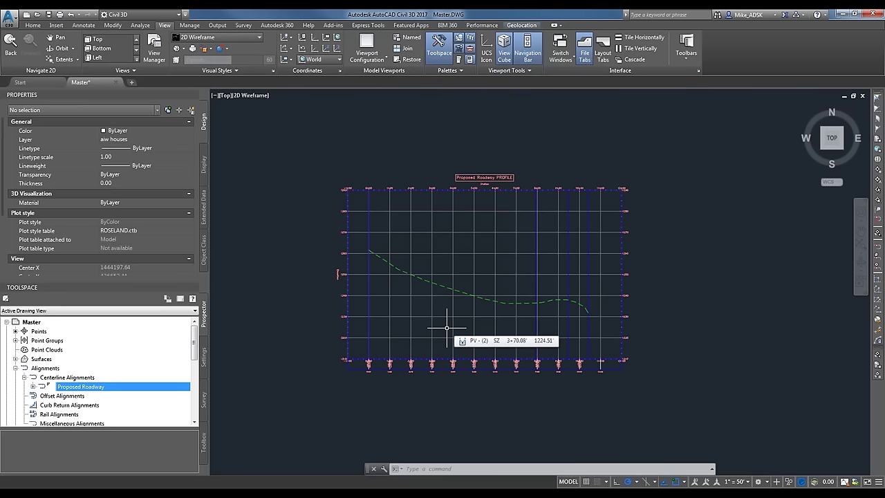
pyautogui.scroll(-2, 376, 337)
# Step: Pan toward the site plan and launch Profile Creation Tools from the Home Profile menu
pyautogui.moveTo(375, 337)
pyautogui.mouseDown(button='middle')
pyautogui.moveTo(477, 309)
pyautogui.moveTo(477, 325)
pyautogui.moveTo(493, 322)
pyautogui.mouseUp(button='middle')
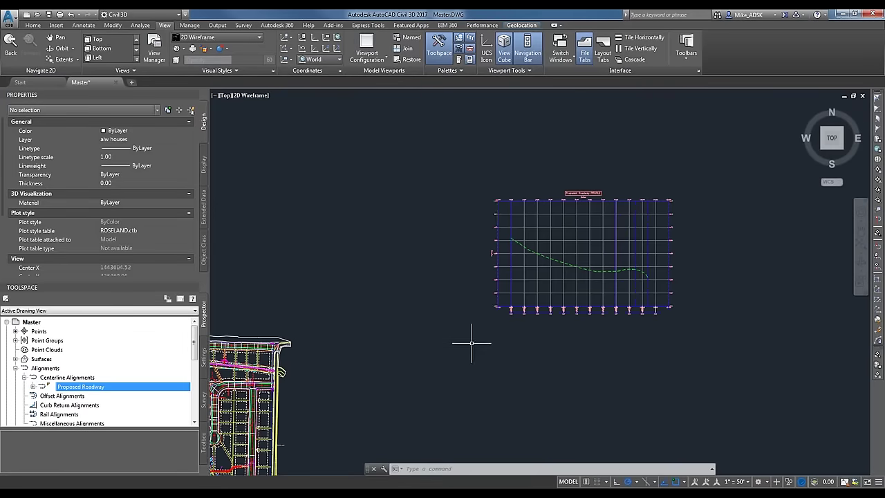
pyautogui.moveTo(326, 398); pyautogui.dragTo(495, 323, button='middle')
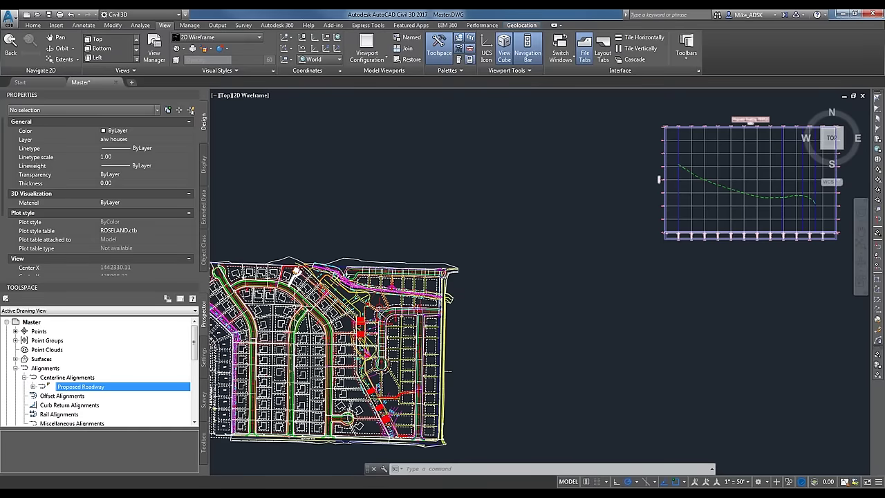
pyautogui.scroll(4, 302, 310)
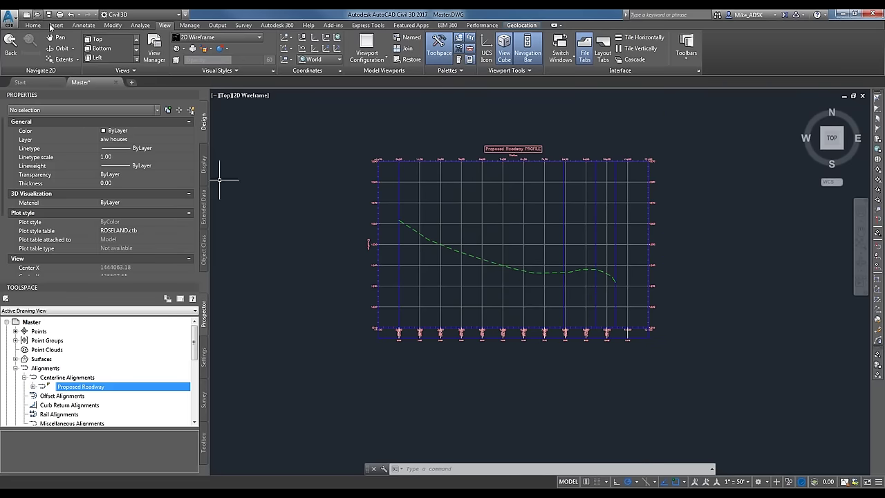
pyautogui.click(54, 26)
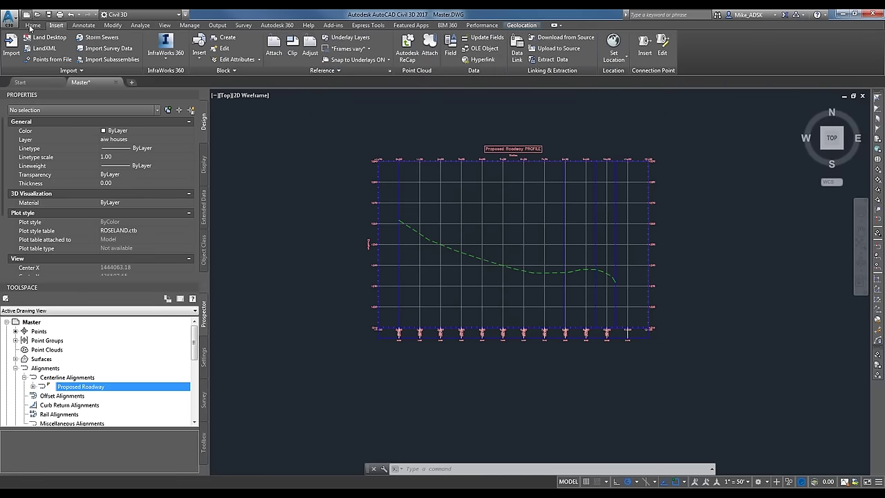
pyautogui.click(31, 25)
pyautogui.click(190, 49)
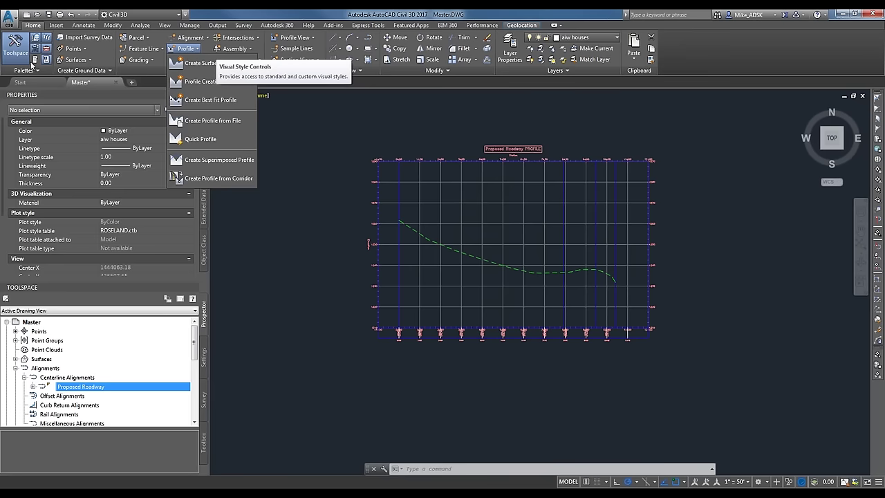
pyautogui.click(194, 50)
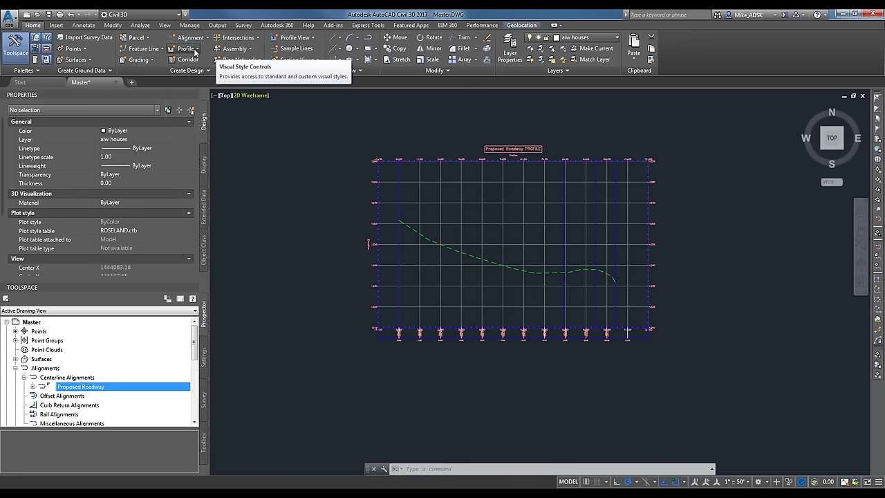
pyautogui.click(194, 51)
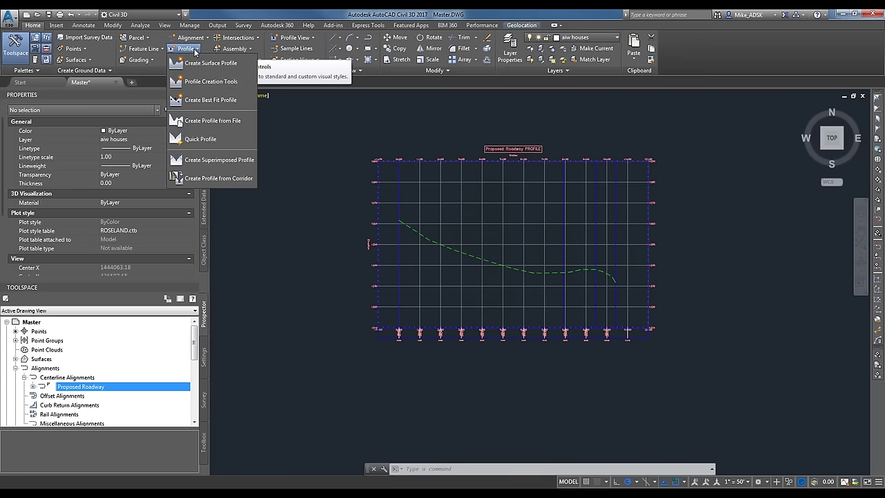
pyautogui.click(206, 82)
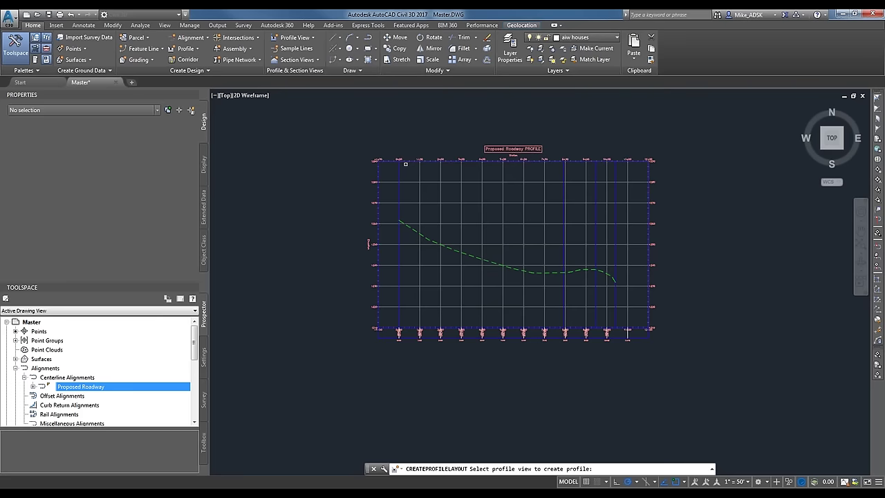
# Step: Pick the Proposed Roadway profile view, name the profile, and accept Design Profile style with Complete Label Set
pyautogui.click(512, 160)
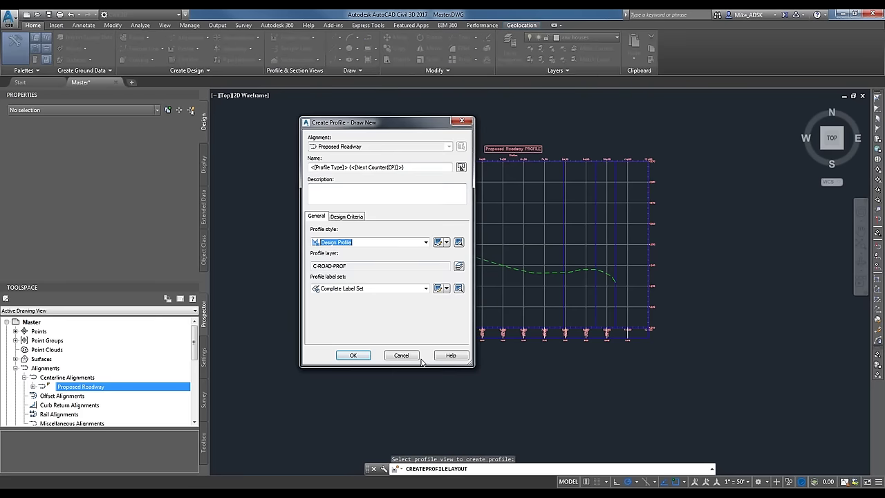
pyautogui.click(380, 167)
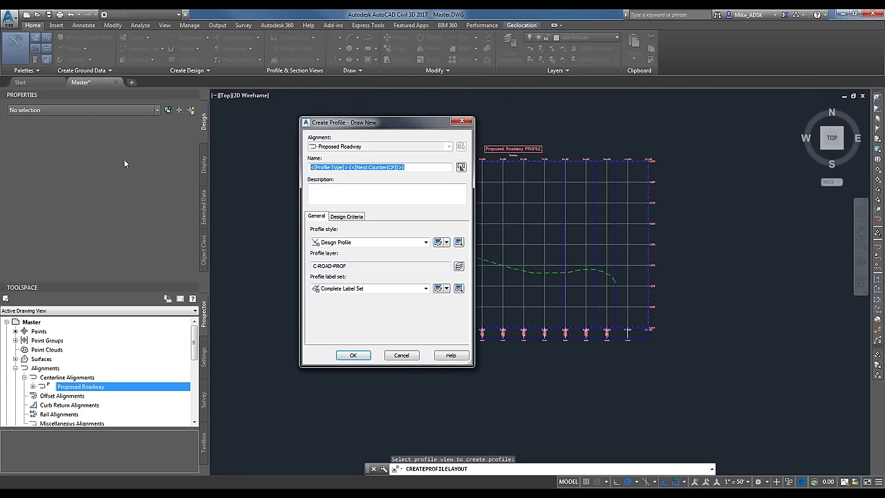
pyautogui.write('Proposed Roadwa')
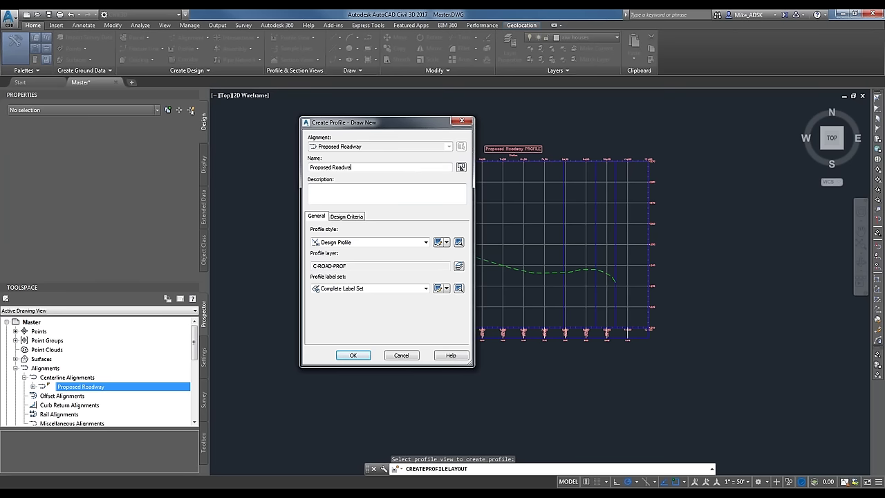
pyautogui.click(346, 216)
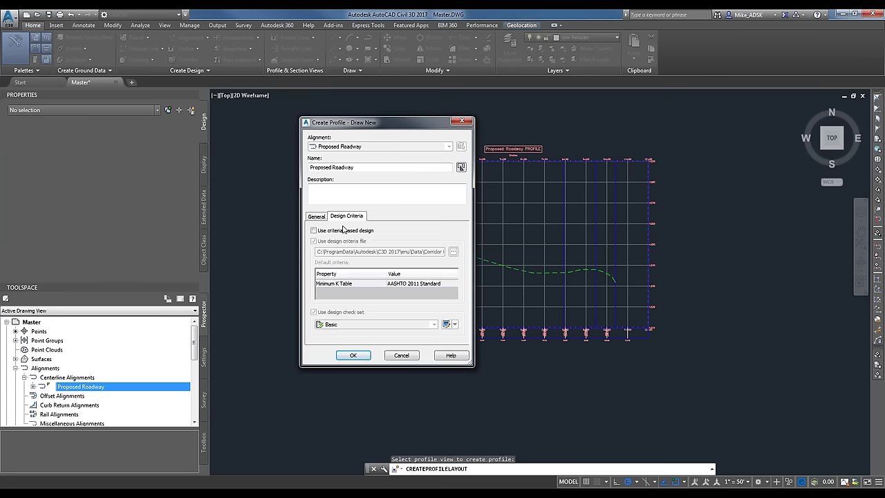
pyautogui.click(318, 217)
pyautogui.click(356, 357)
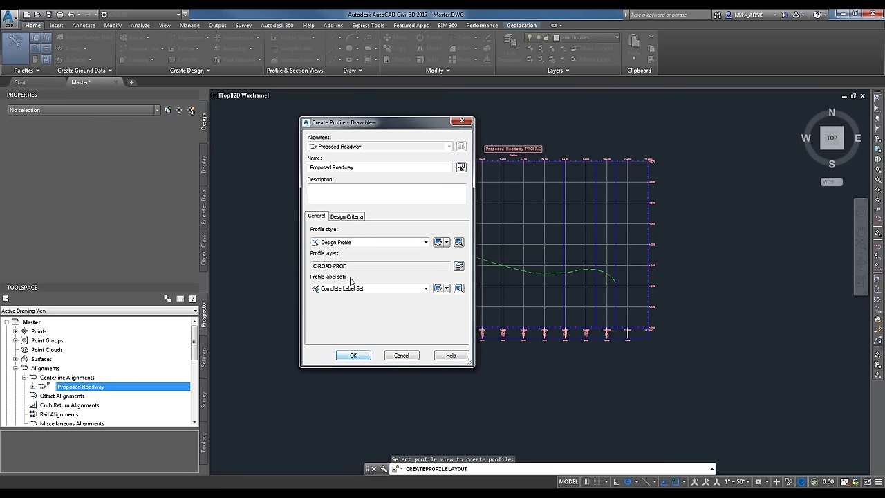
pyautogui.click(349, 355)
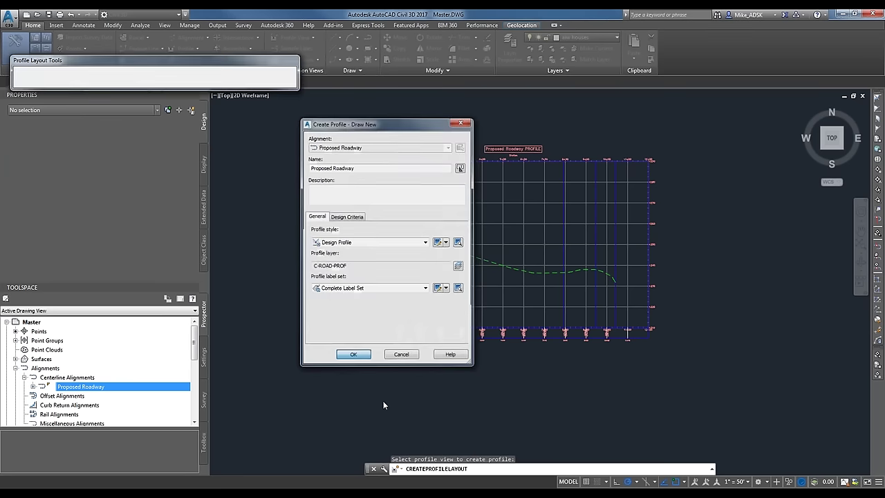
pyautogui.moveTo(106, 63); pyautogui.dragTo(188, 46)
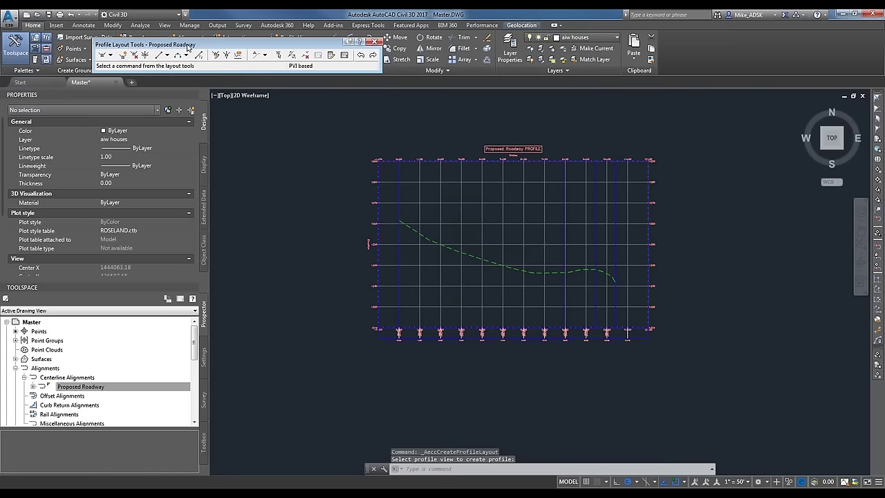
# Step: Choose Draw Tangents without curves from the Profile Layout Tools
pyautogui.click(111, 57)
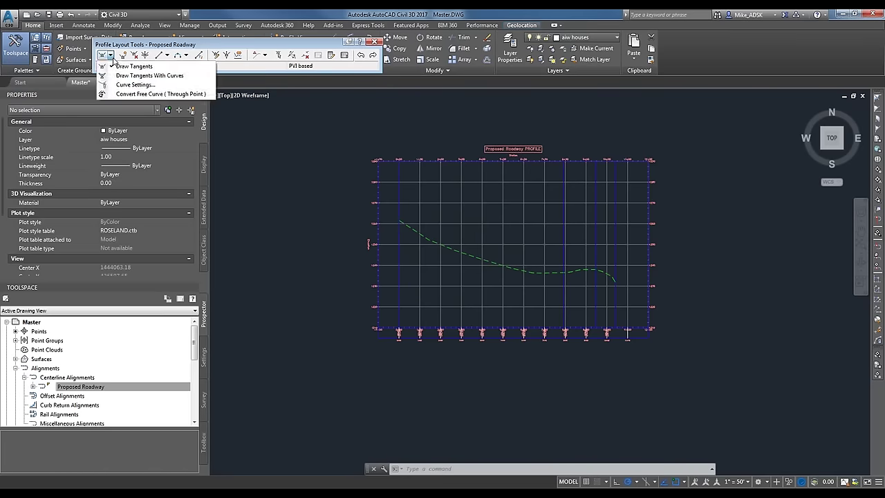
pyautogui.click(111, 57)
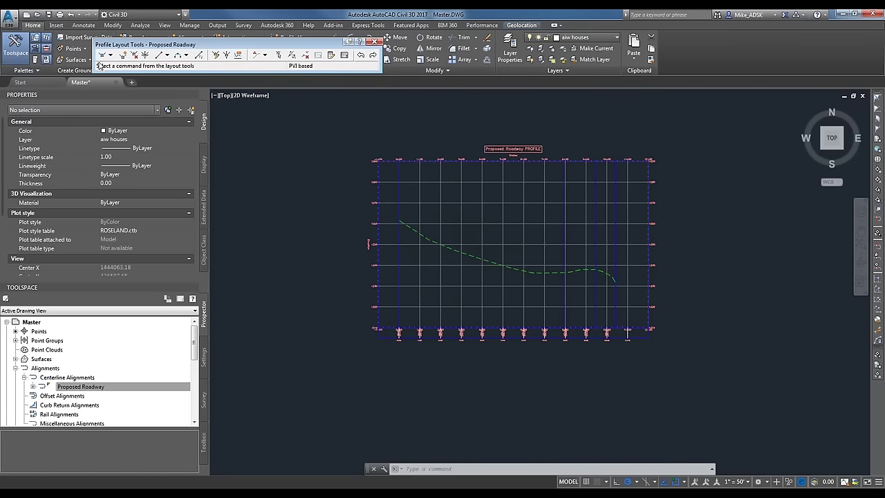
pyautogui.rightClick(131, 82)
pyautogui.click(203, 43)
pyautogui.moveTo(202, 43); pyautogui.dragTo(192, 39)
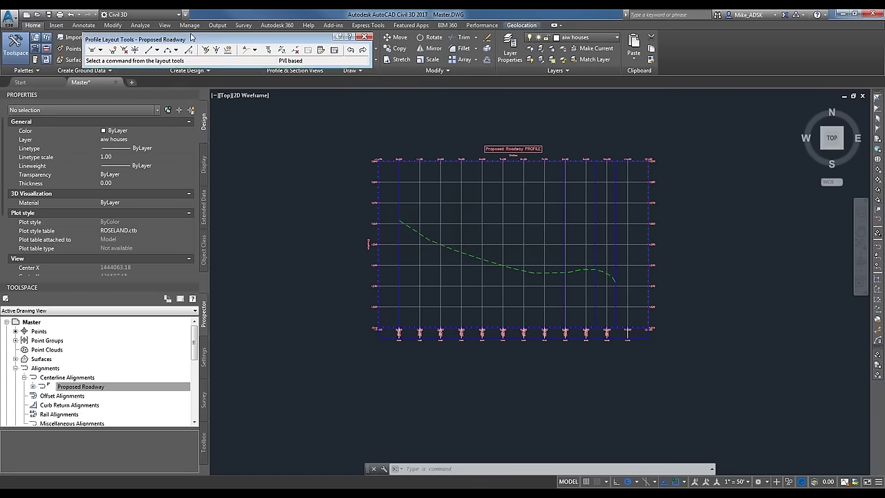
pyautogui.rightClick(272, 28)
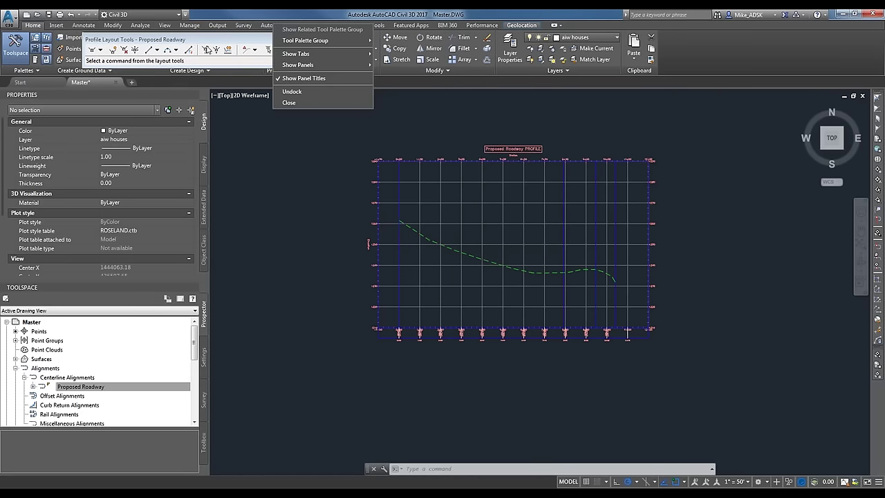
pyautogui.click(185, 39)
pyautogui.click(100, 50)
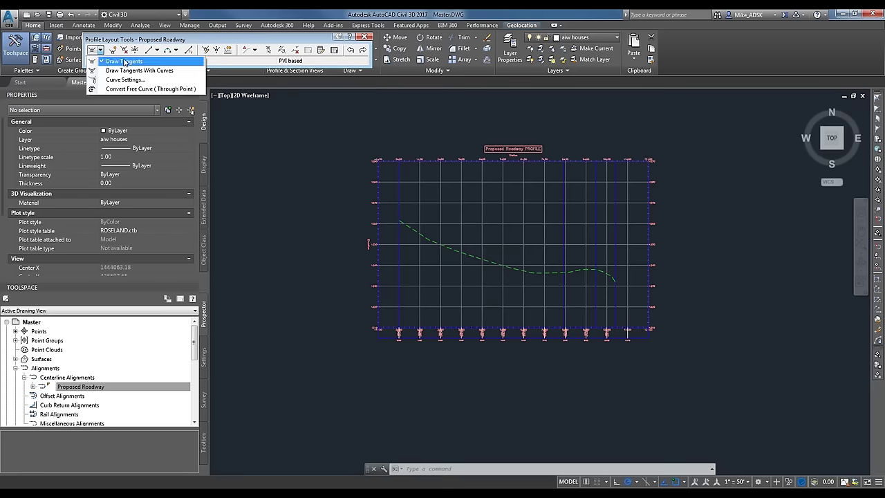
pyautogui.click(125, 60)
# Step: Draw the tangents from the profile start, grading -3.57% then -0.43%
pyautogui.scroll(4, 405, 216)
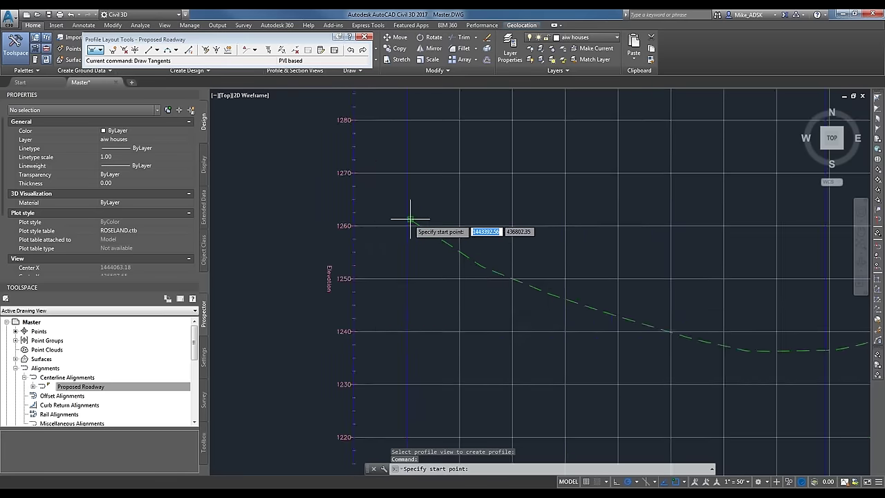
pyautogui.scroll(4, 401, 219)
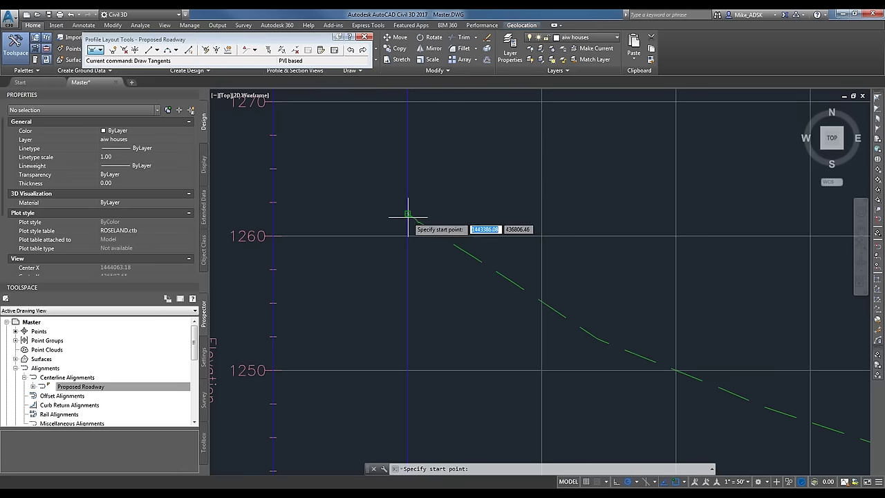
pyautogui.click(407, 215)
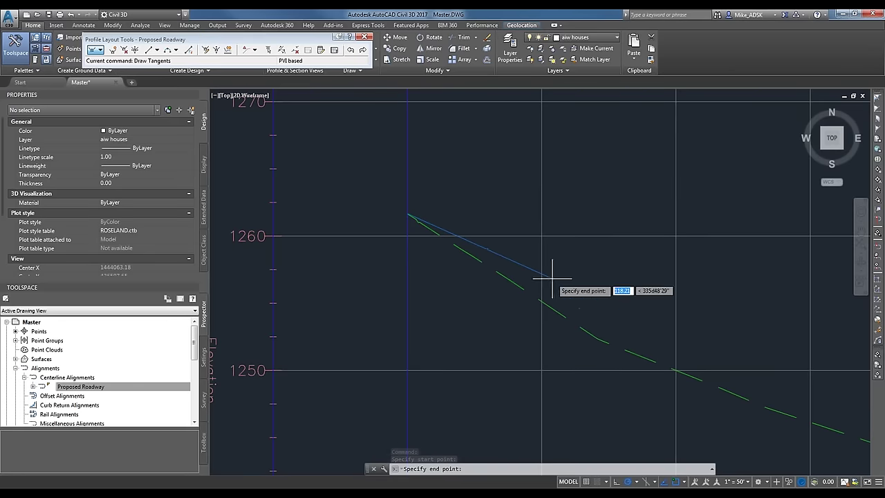
pyautogui.scroll(-2, 782, 361)
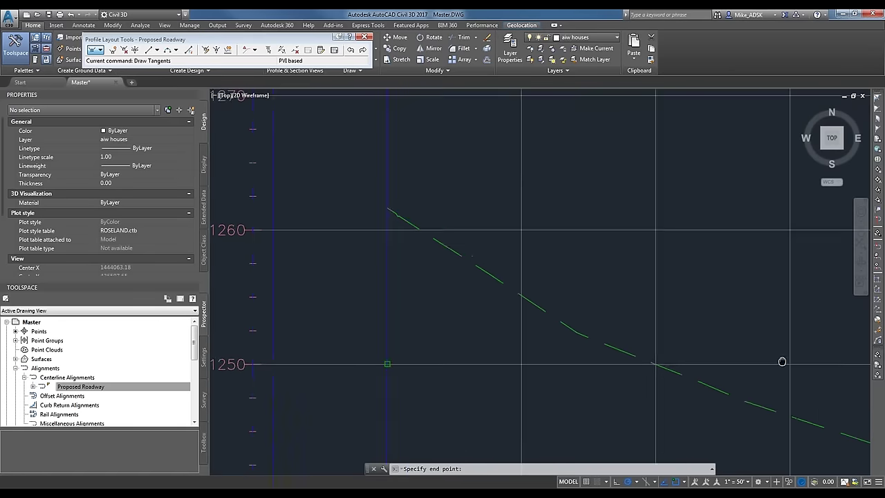
pyautogui.scroll(-4, 756, 385)
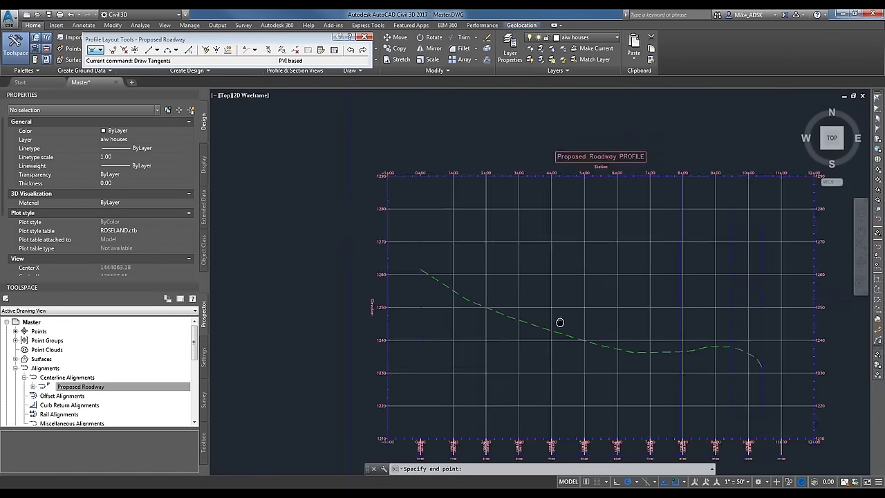
pyautogui.scroll(2, 523, 321)
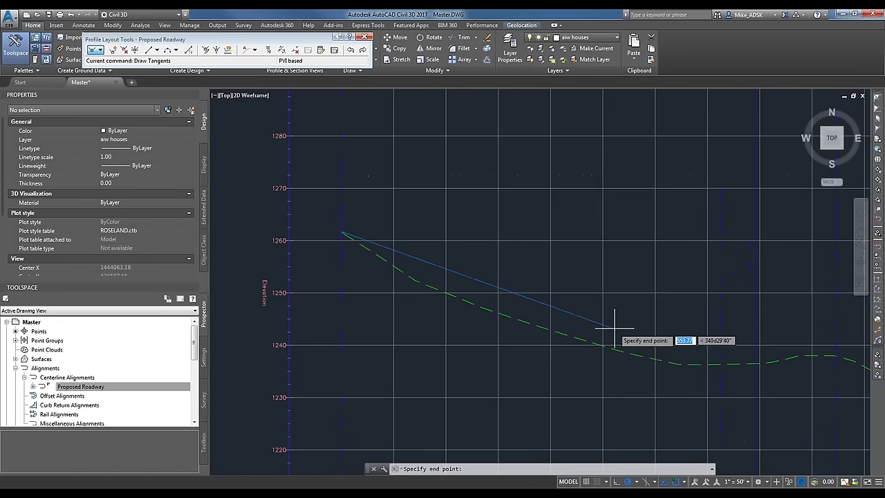
pyautogui.click(697, 357)
pyautogui.moveTo(809, 357); pyautogui.dragTo(599, 325, button='middle')
pyautogui.click(616, 336)
pyautogui.click(679, 360)
pyautogui.press('Escape')
# Step: Select the grade-break label at station 6+71.71
pyautogui.scroll(4, 619, 340)
pyautogui.scroll(-3, 664, 325)
pyautogui.scroll(3, 668, 329)
pyautogui.click(676, 331)
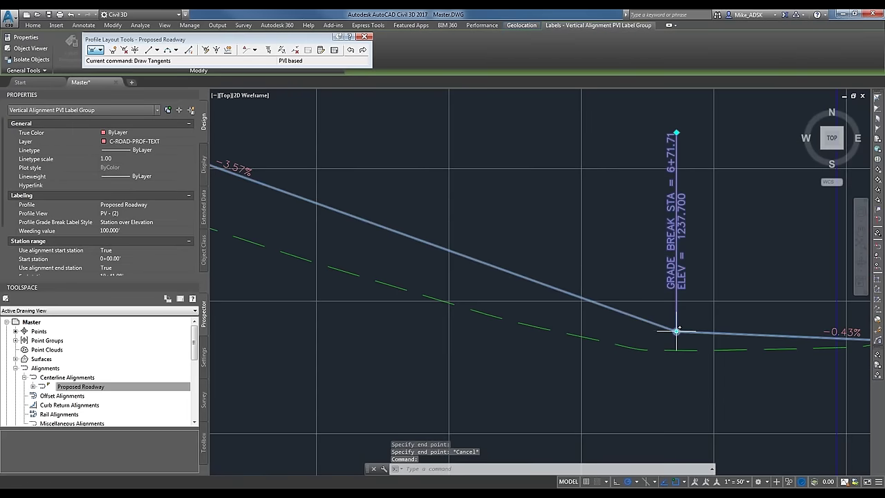
# Step: Undo an accidental grade-break move and clear the selection
pyautogui.click(676, 331)
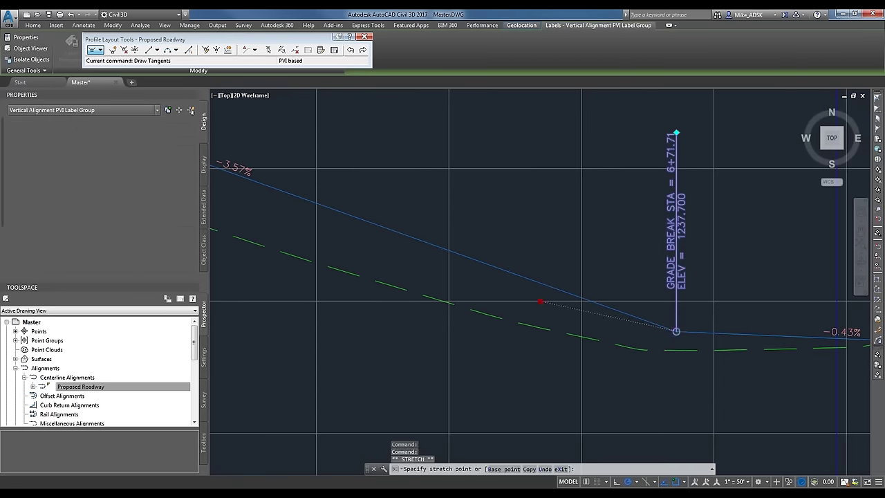
pyautogui.click(665, 321)
pyautogui.hotkey('ctrl', 'z')
pyautogui.press('Escape')
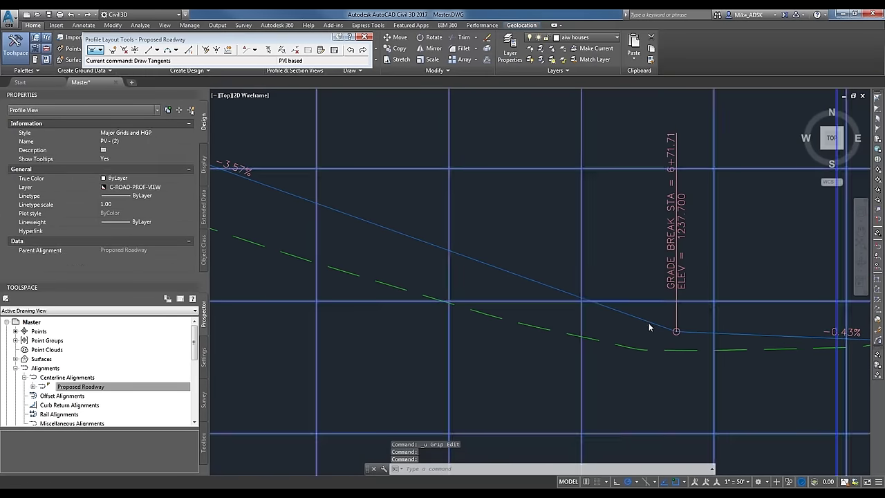
# Step: Select the design profile and drag its grade-break vertex to a new position
pyautogui.click(652, 322)
pyautogui.scroll(3, 664, 300)
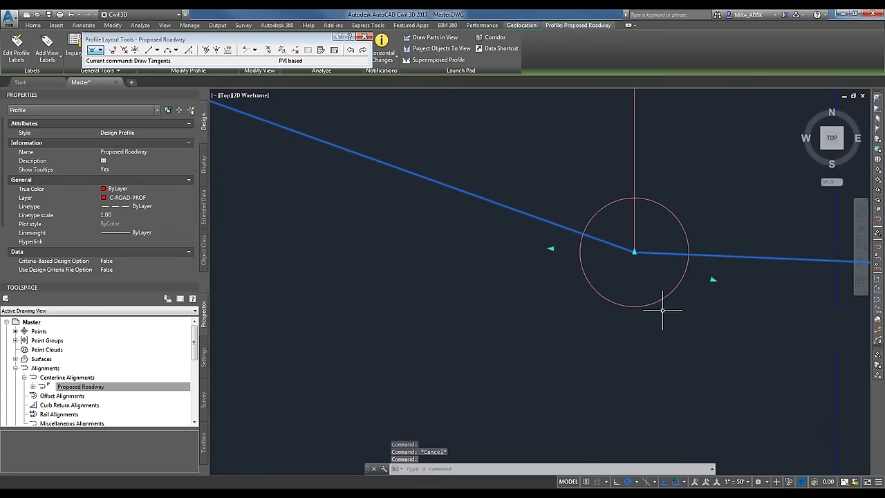
pyautogui.click(635, 254)
pyautogui.click(370, 220)
pyautogui.scroll(3, 373, 221)
pyautogui.moveTo(477, 307); pyautogui.dragTo(633, 321, button='middle')
pyautogui.scroll(2, 633, 321)
pyautogui.scroll(-7, 613, 307)
pyautogui.scroll(8, 626, 306)
pyautogui.scroll(-9, 243, 147)
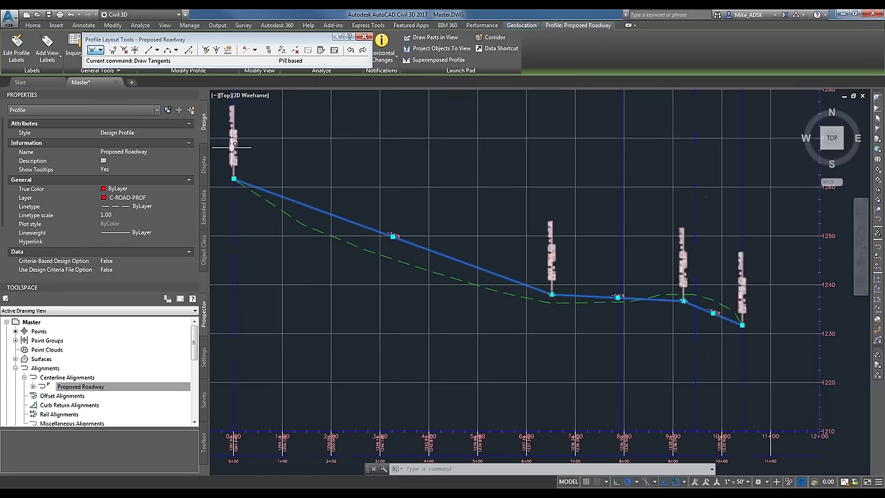
pyautogui.scroll(4, 274, 171)
pyautogui.scroll(2, 274, 171)
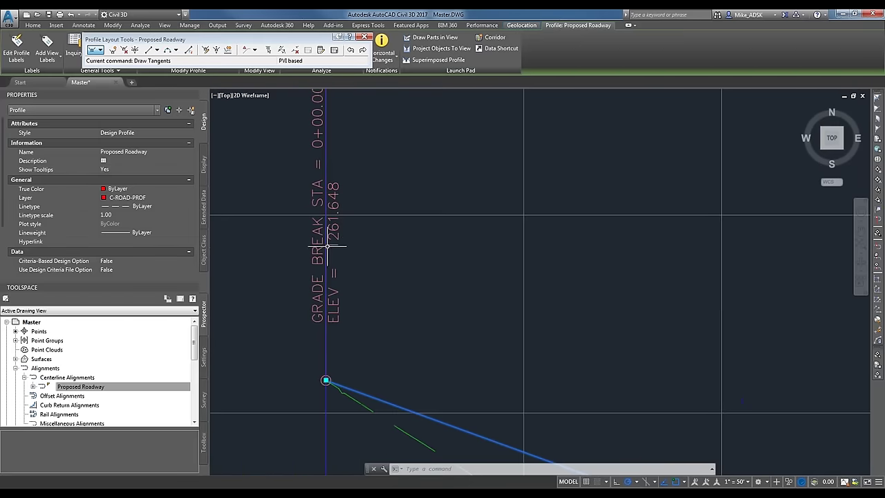
pyautogui.scroll(-1, 325, 266)
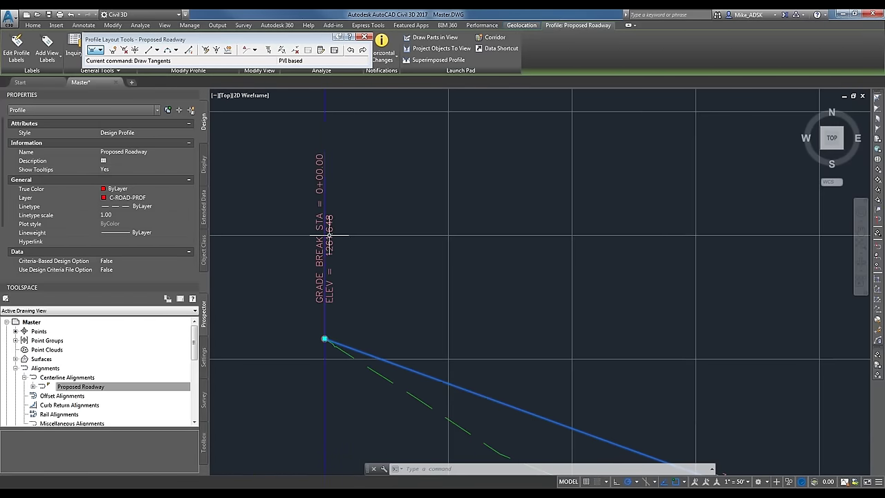
# Step: Move the grade break at station 6+51.95 to station 6+14.52
pyautogui.middleClick(684, 297)
pyautogui.scroll(-5, 344, 277)
pyautogui.scroll(8, 451, 228)
pyautogui.moveTo(450, 227); pyautogui.dragTo(420, 216, button='middle')
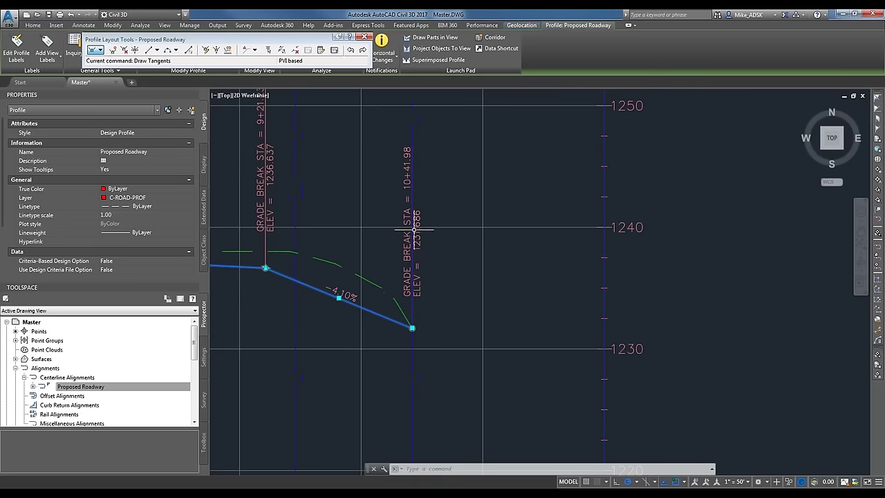
pyautogui.scroll(2, 411, 193)
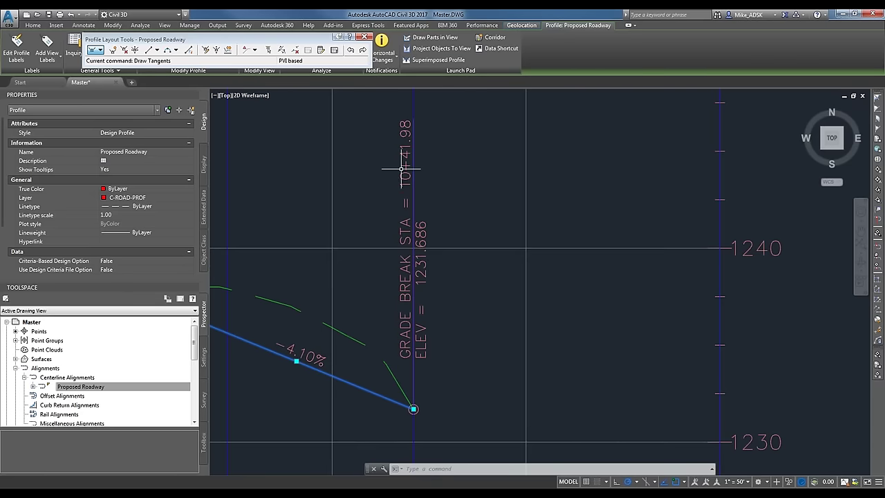
pyautogui.scroll(-2, 567, 293)
pyautogui.scroll(2, 511, 328)
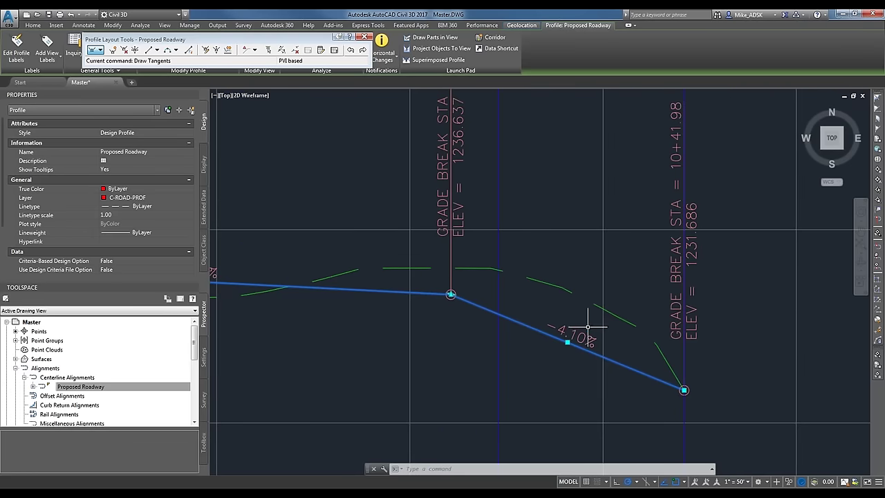
pyautogui.scroll(-3, 405, 346)
pyautogui.scroll(4, 457, 321)
pyautogui.scroll(-4, 410, 247)
pyautogui.scroll(5, 380, 253)
pyautogui.scroll(-4, 565, 283)
pyautogui.scroll(1, 585, 275)
pyautogui.scroll(4, 439, 328)
pyautogui.scroll(-3, 439, 329)
pyautogui.scroll(3, 547, 322)
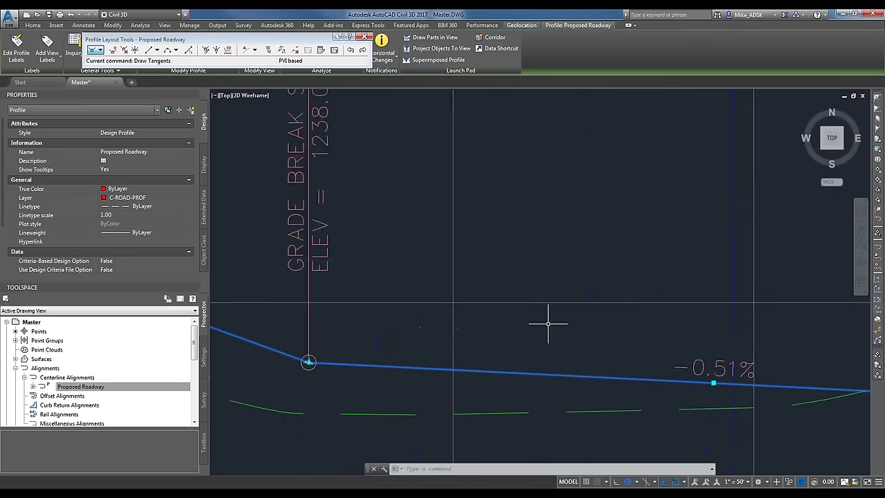
pyautogui.scroll(-1, 484, 346)
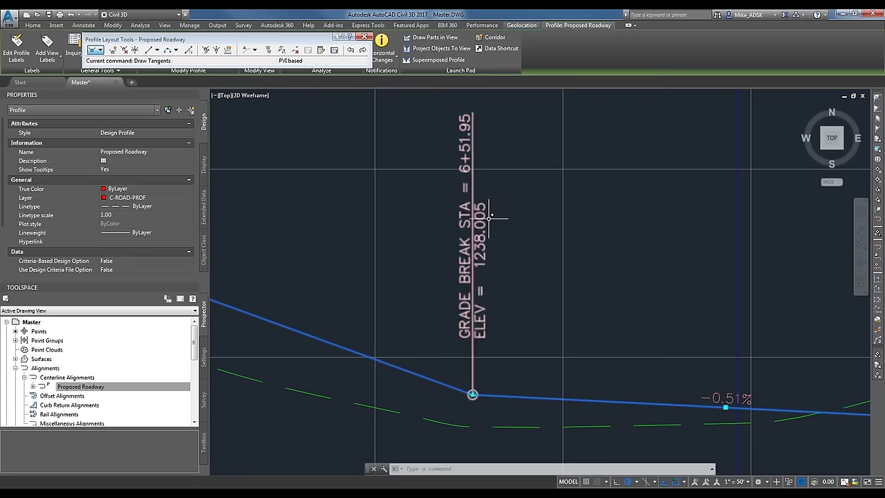
pyautogui.scroll(3, 468, 397)
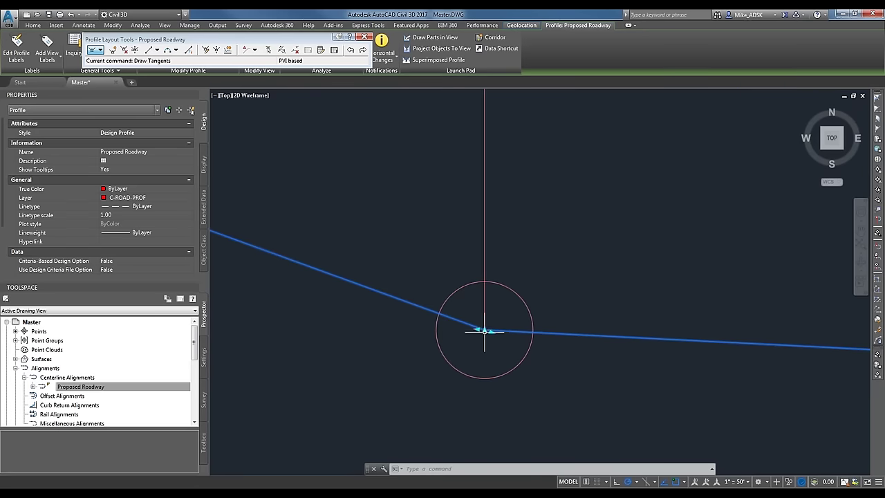
pyautogui.click(484, 333)
pyautogui.scroll(-5, 484, 340)
pyautogui.click(329, 246)
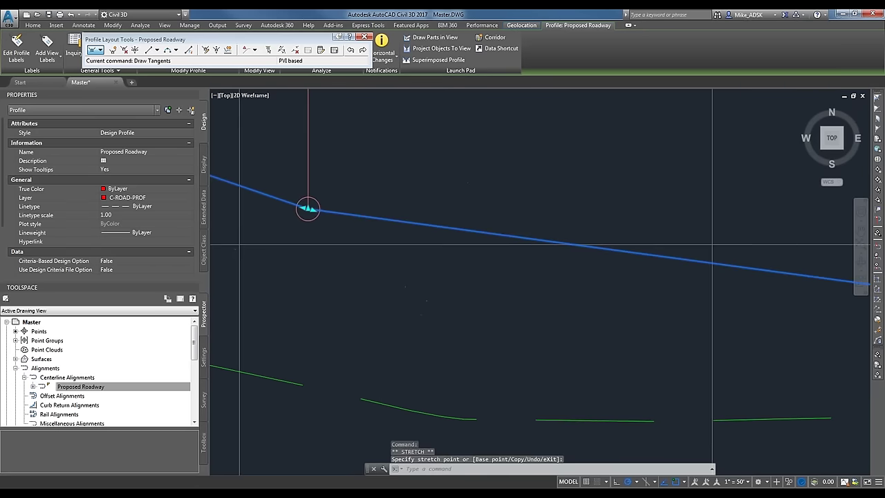
pyautogui.scroll(-3, 325, 276)
pyautogui.scroll(4, 328, 208)
pyautogui.moveTo(328, 200); pyautogui.dragTo(336, 268, button='middle')
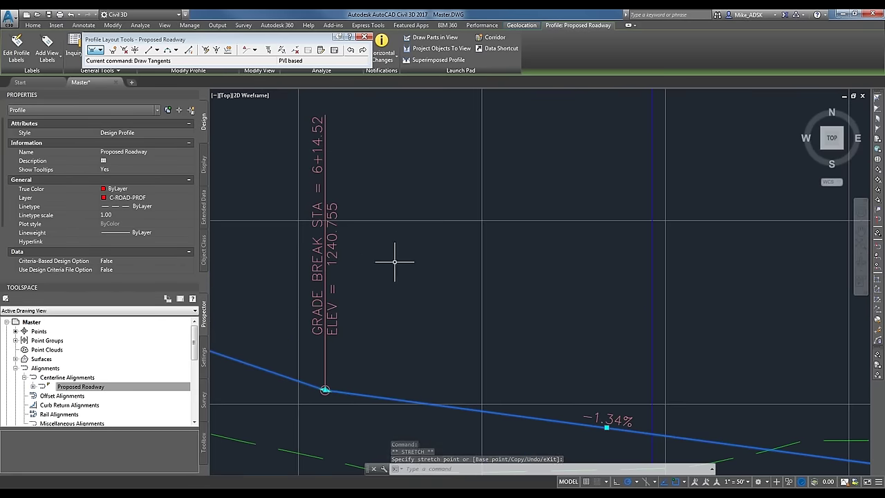
# Step: Relocate the grade break to station 5+81.91
pyautogui.scroll(-3, 379, 267)
pyautogui.scroll(-2, 394, 292)
pyautogui.scroll(4, 380, 283)
pyautogui.moveTo(383, 277); pyautogui.dragTo(412, 336, button='middle')
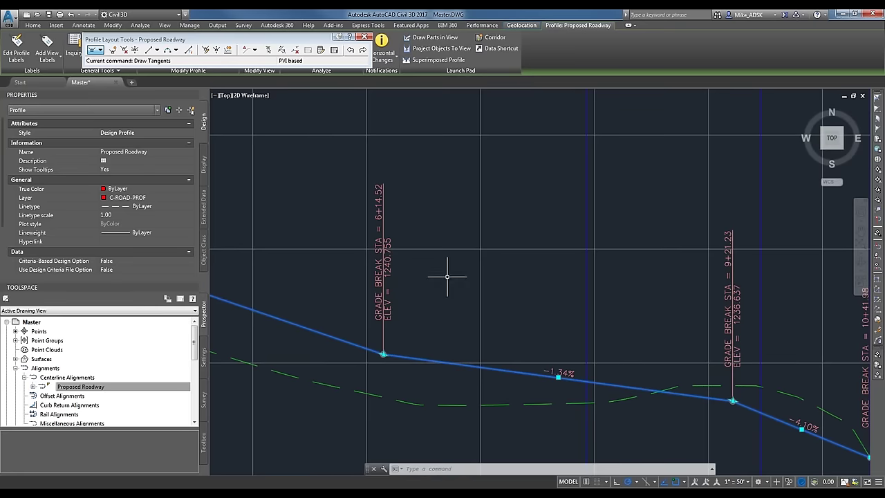
pyautogui.moveTo(398, 312); pyautogui.dragTo(710, 338, button='middle')
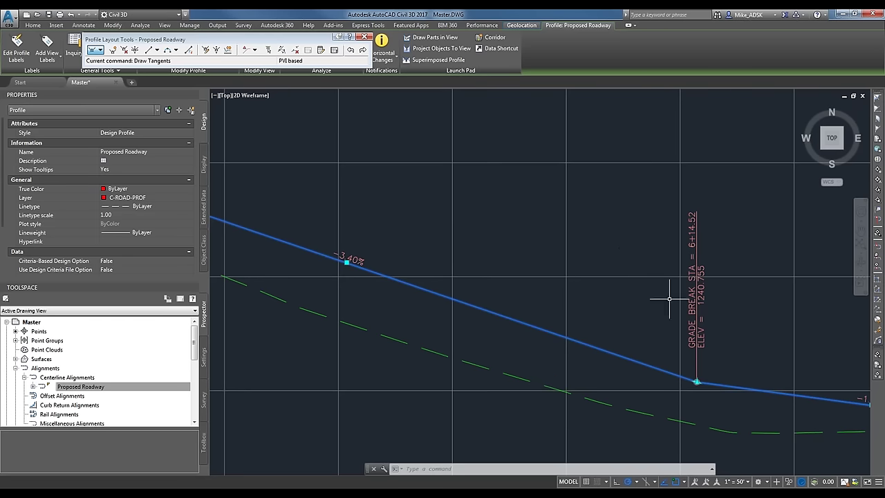
pyautogui.scroll(-2, 449, 309)
pyautogui.scroll(6, 703, 395)
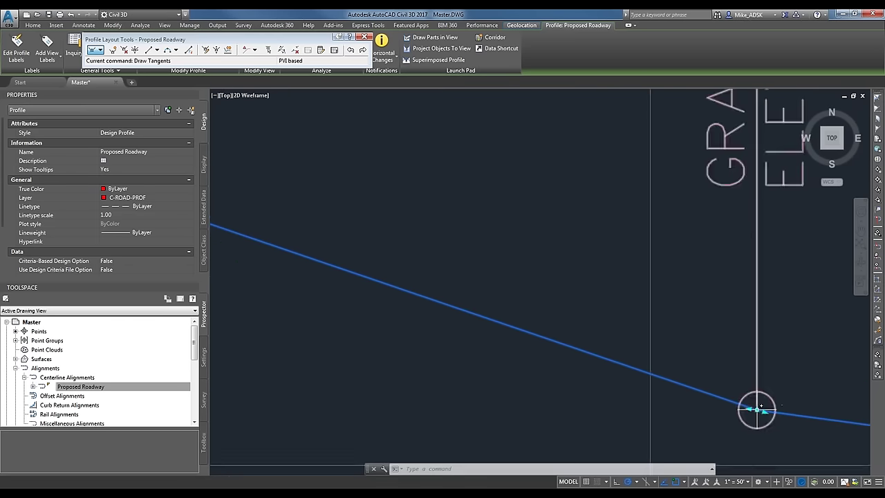
pyautogui.click(757, 410)
pyautogui.scroll(-2, 626, 404)
pyautogui.scroll(-1, 627, 400)
pyautogui.scroll(2, 626, 405)
pyautogui.click(623, 374)
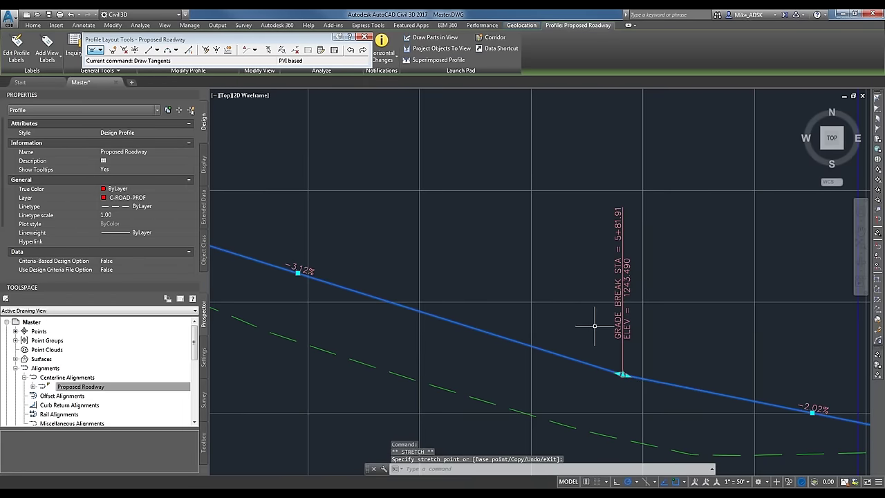
# Step: Grab the grade break once more, then end the stretch with Escape
pyautogui.scroll(-1, 616, 329)
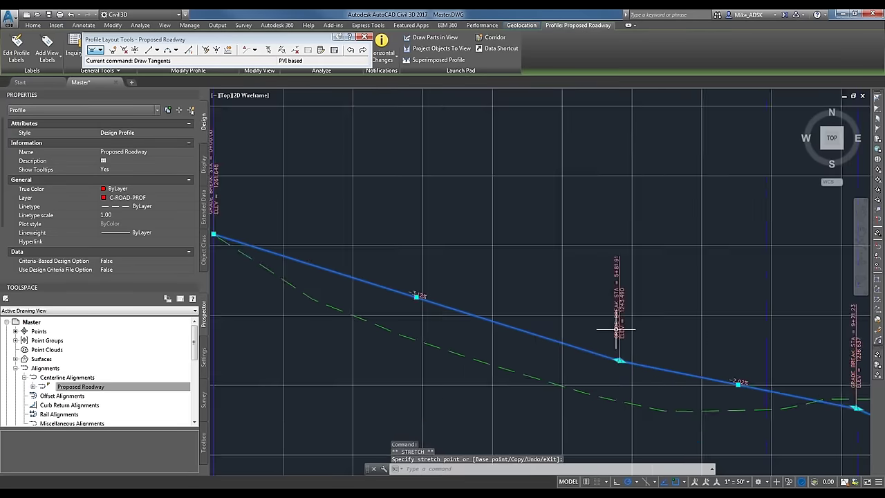
pyautogui.moveTo(742, 387); pyautogui.dragTo(623, 355, button='middle')
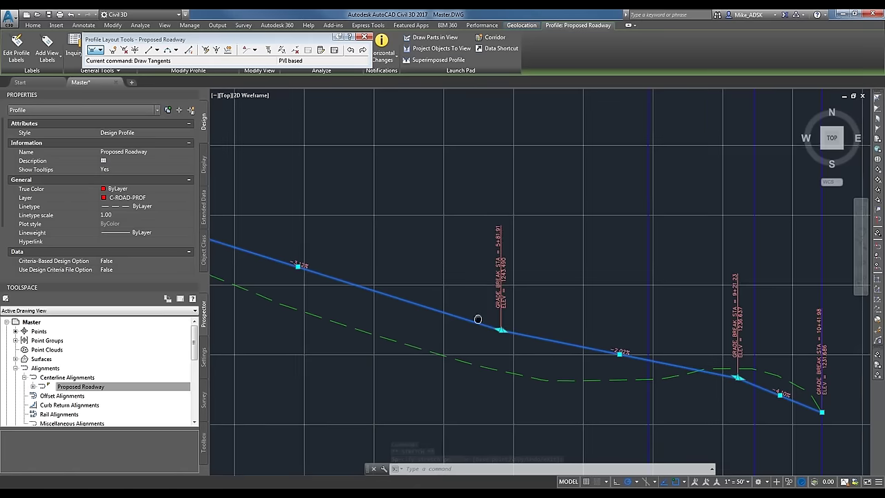
pyautogui.scroll(2, 478, 318)
pyautogui.scroll(5, 532, 346)
pyautogui.click(555, 295)
pyautogui.rightClick(556, 297)
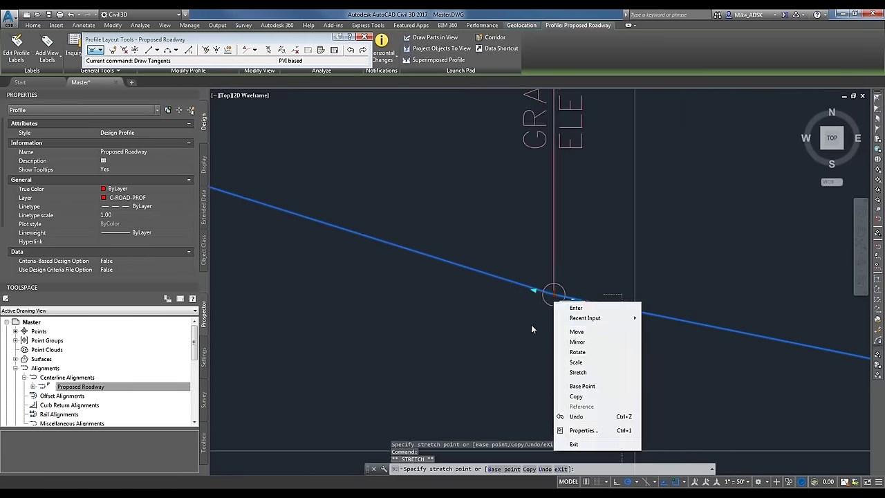
pyautogui.press('Escape')
pyautogui.scroll(-3, 481, 341)
pyautogui.scroll(-5, 508, 338)
pyautogui.press('Escape')
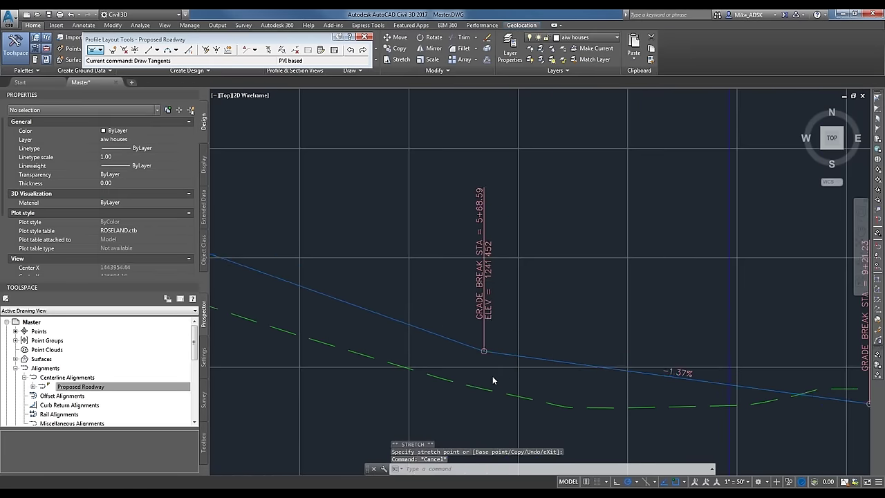
pyautogui.scroll(2, 434, 321)
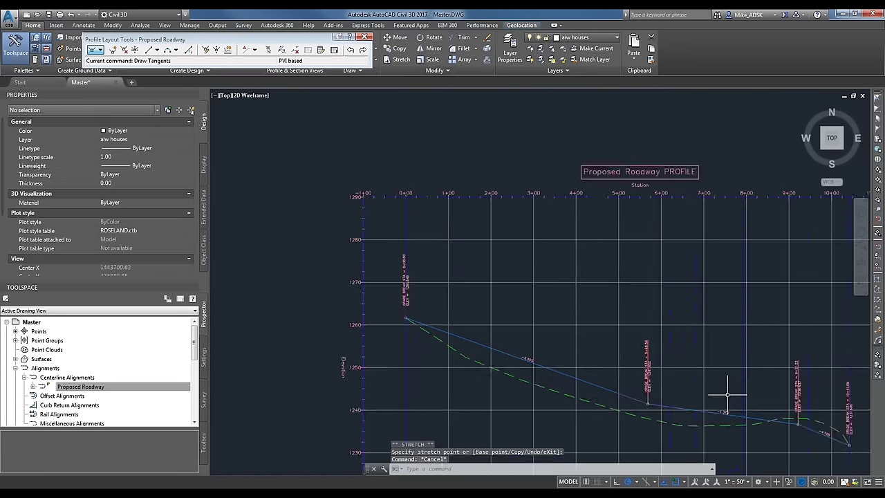
pyautogui.scroll(2, 727, 395)
pyautogui.scroll(-2, 490, 366)
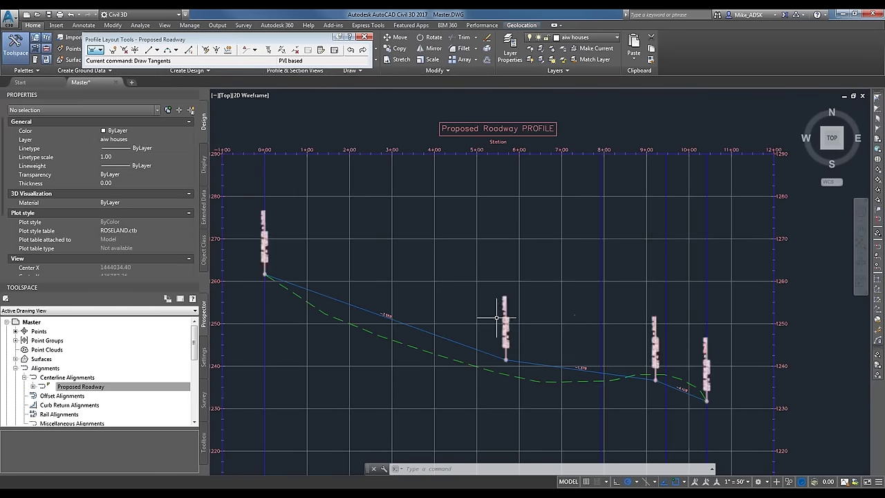
pyautogui.scroll(2, 490, 356)
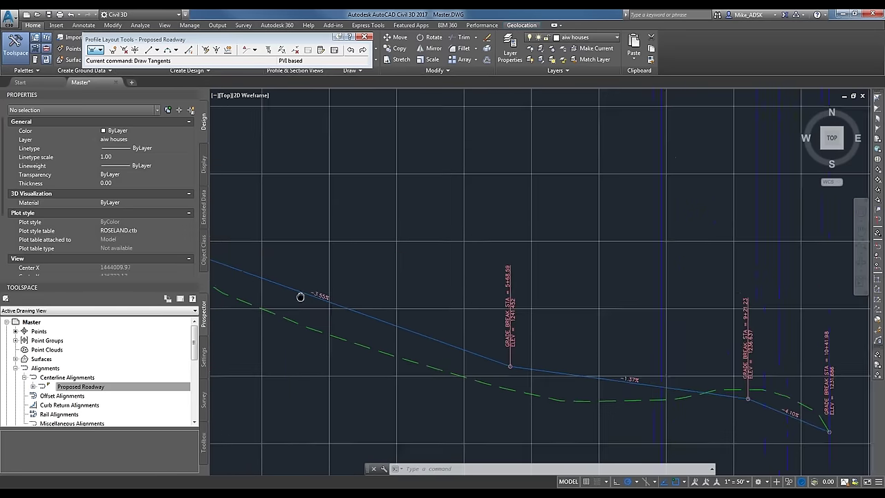
pyautogui.scroll(2, 308, 302)
pyautogui.scroll(-2, 316, 306)
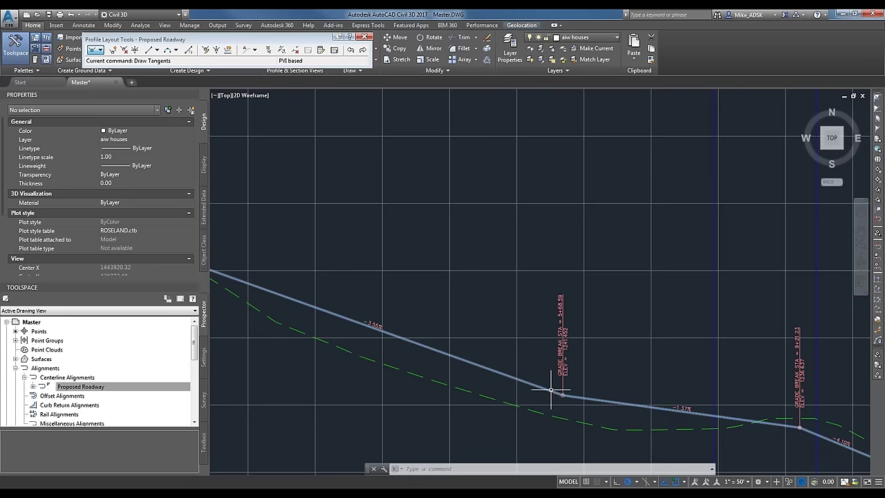
pyautogui.scroll(1, 732, 420)
pyautogui.scroll(-1, 641, 391)
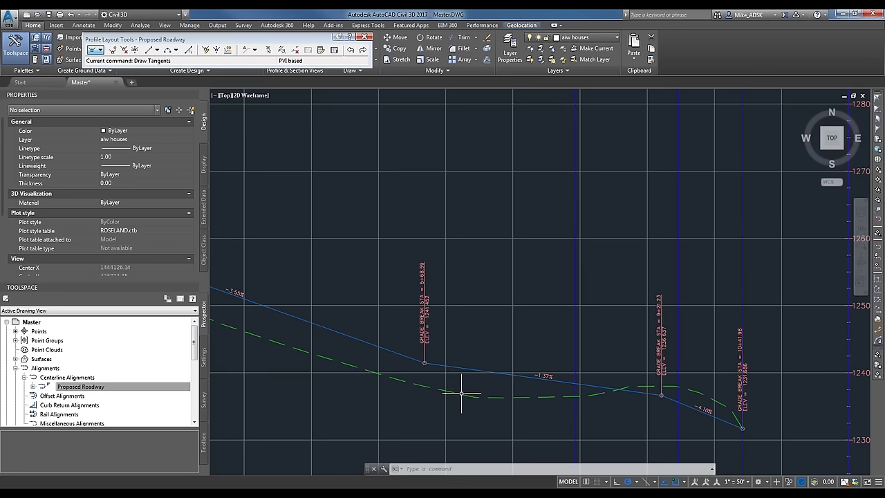
pyautogui.click(177, 50)
# Step: Choose Free Vertical Curve (Parabola) from the vertical curve types
pyautogui.click(177, 51)
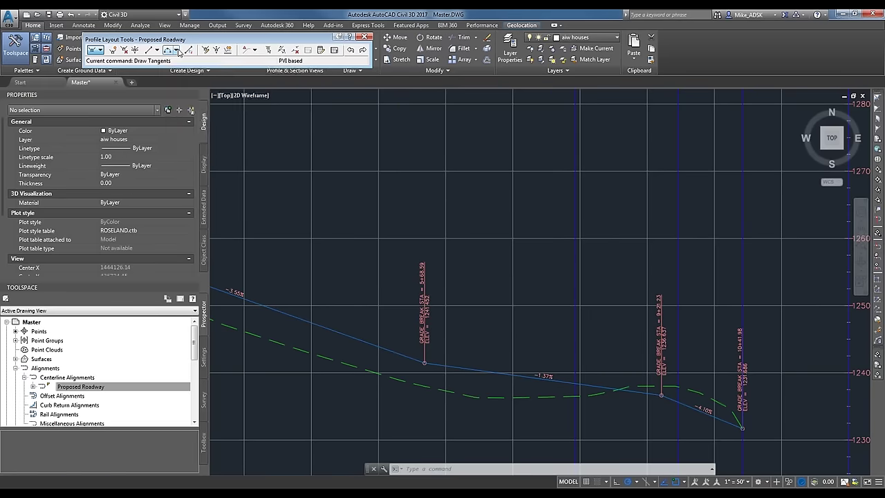
pyautogui.click(177, 50)
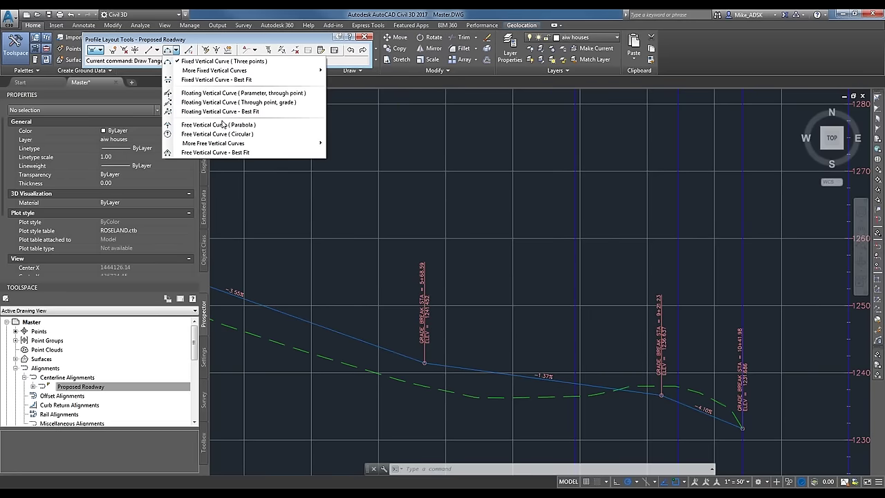
pyautogui.click(219, 124)
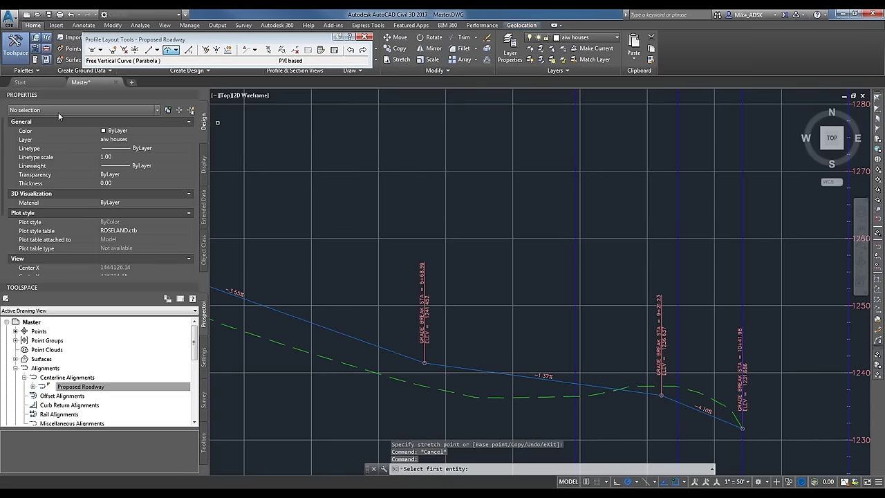
pyautogui.click(177, 50)
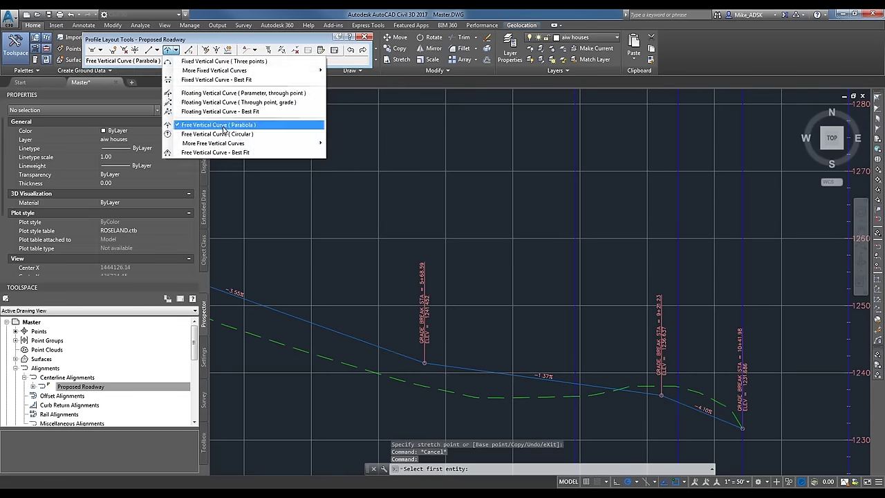
pyautogui.click(256, 126)
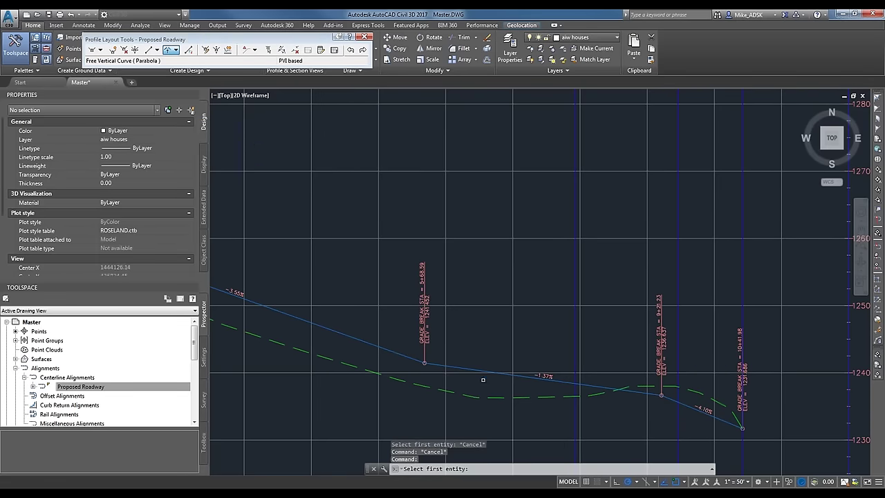
# Step: Pick the tangents on either side of the 5+68.59 grade break and enter 800
pyautogui.scroll(-5, 378, 222)
pyautogui.scroll(5, 374, 336)
pyautogui.scroll(2, 380, 338)
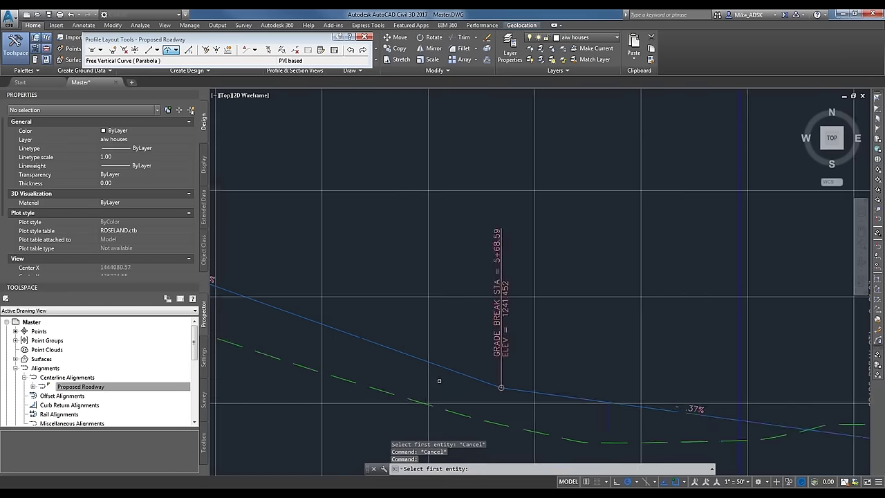
pyautogui.scroll(-4, 449, 363)
pyautogui.scroll(2, 553, 387)
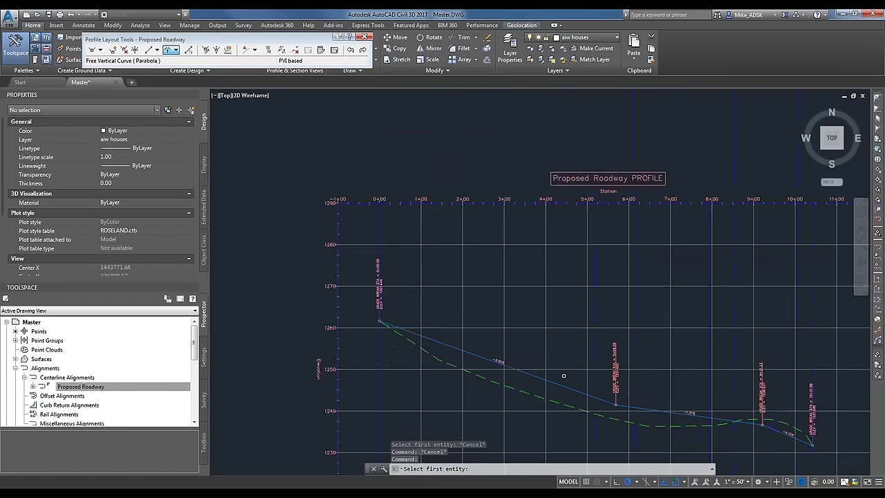
pyautogui.scroll(4, 677, 414)
pyautogui.click(640, 413)
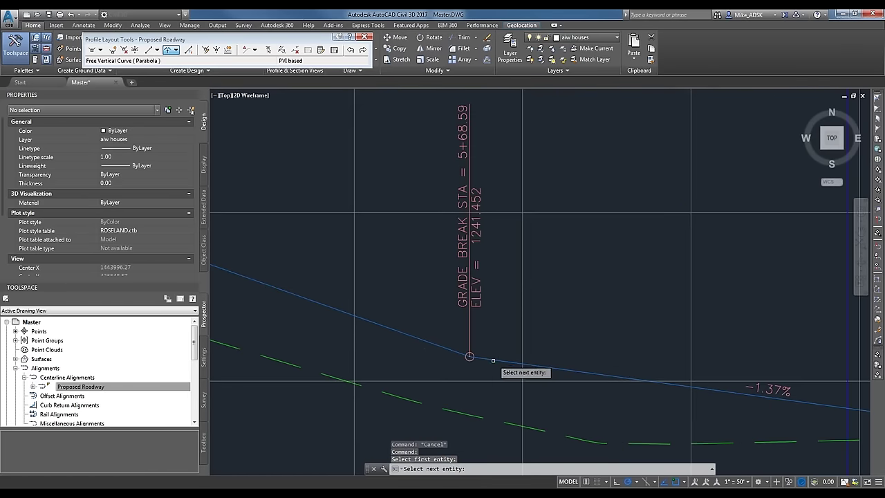
pyautogui.click(633, 412)
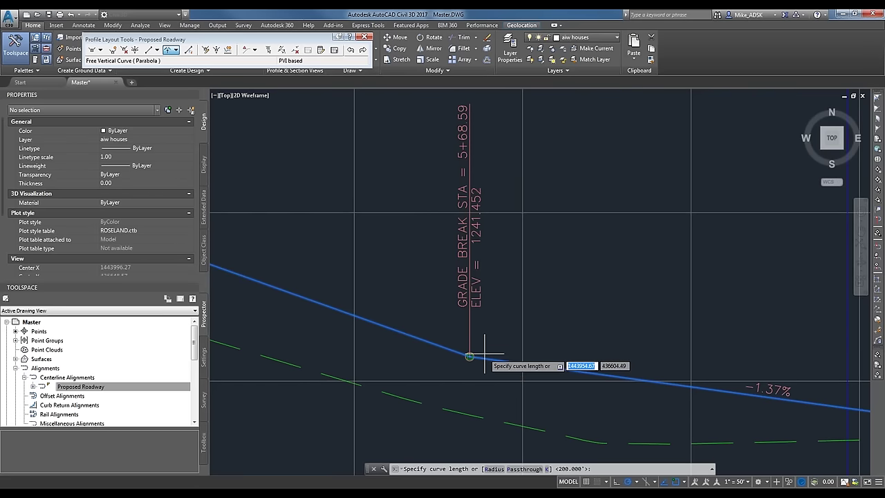
pyautogui.write('80')
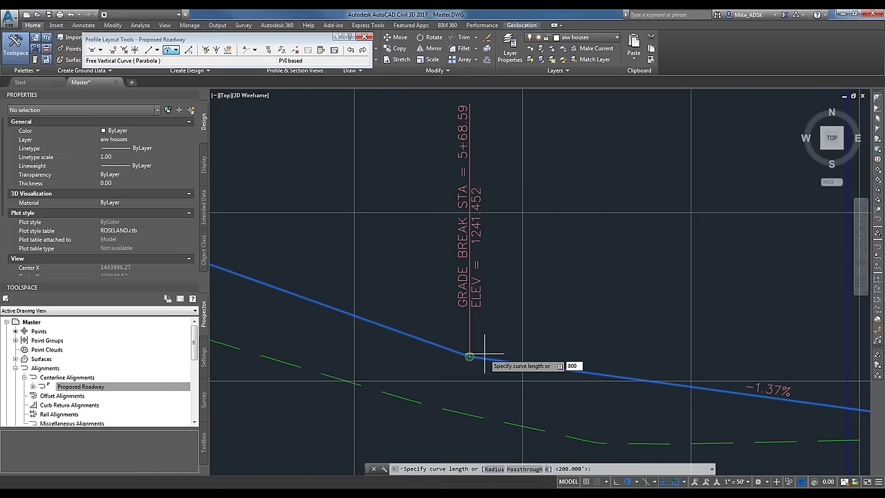
pyautogui.write('0')
# Step: Submit 800 as length, then switch to radius and set the curve radius to 800
pyautogui.press('Return')
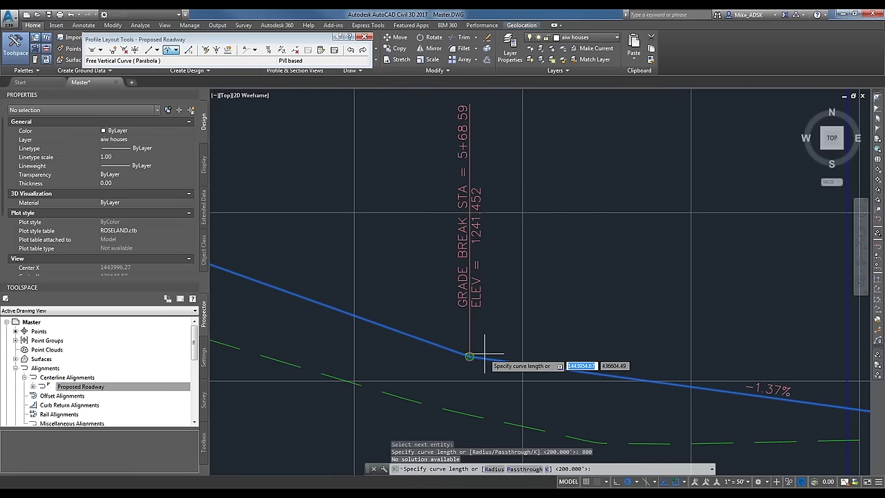
pyautogui.write('R')
pyautogui.press('Return')
pyautogui.write('800')
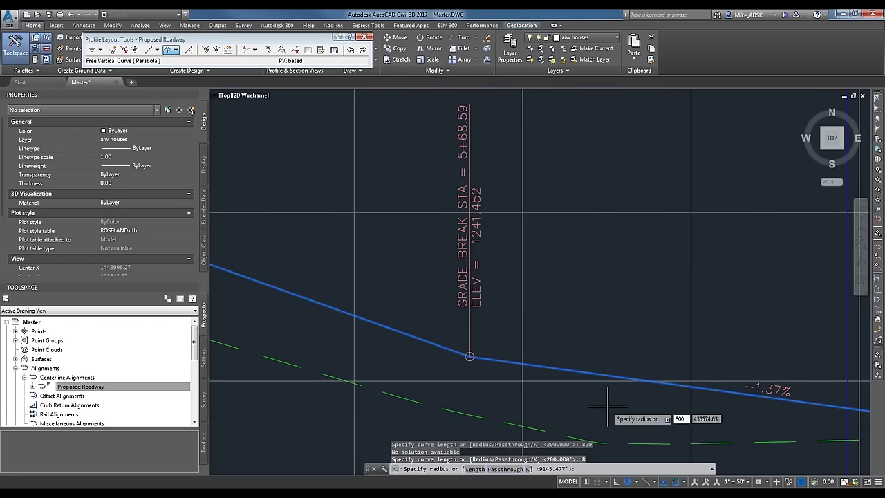
pyautogui.press('Return')
pyautogui.scroll(3, 484, 345)
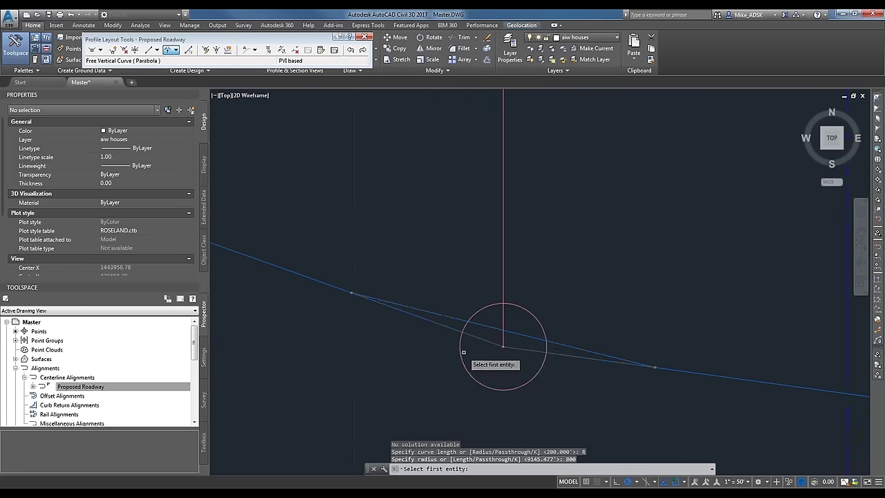
pyautogui.scroll(-5, 470, 357)
pyautogui.press('Escape')
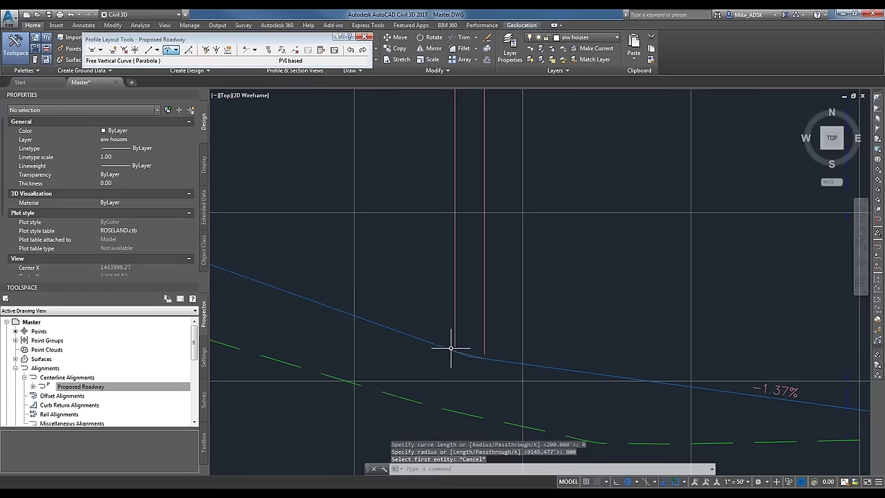
# Step: Select the Proposed Roadway profile to inspect the new vertical curve
pyautogui.scroll(4, 517, 378)
pyautogui.click(547, 346)
pyautogui.press('Escape')
pyautogui.scroll(-5, 546, 385)
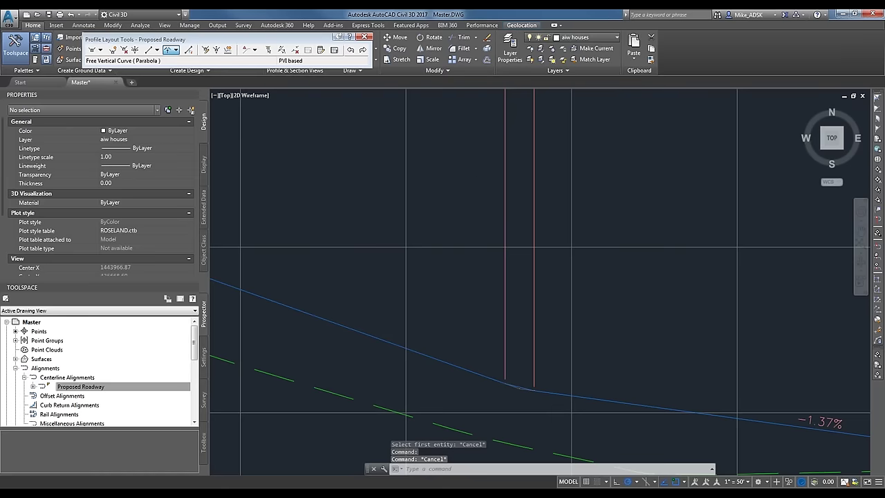
pyautogui.scroll(-3, 550, 410)
pyautogui.scroll(8, 546, 405)
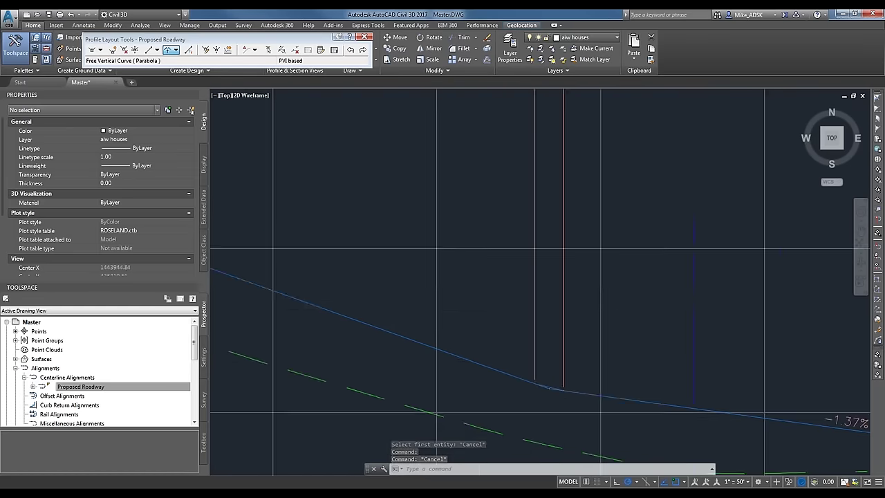
pyautogui.scroll(5, 544, 392)
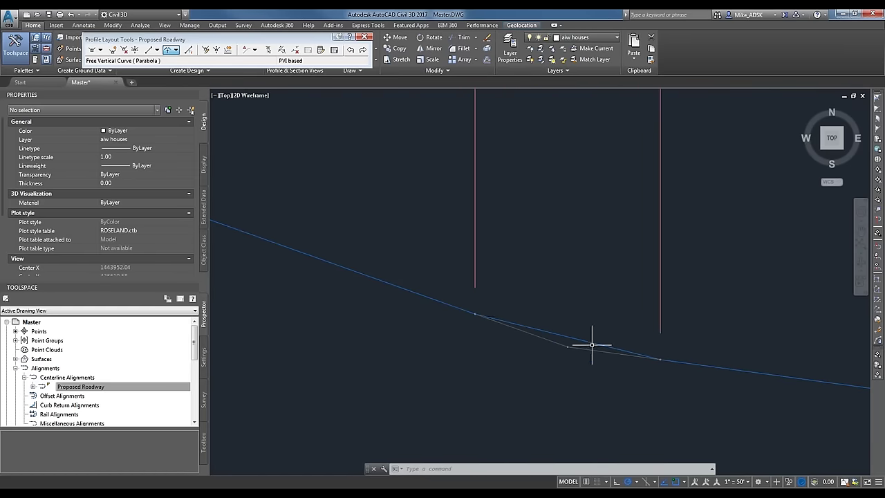
pyautogui.scroll(-2, 567, 339)
pyautogui.click(562, 333)
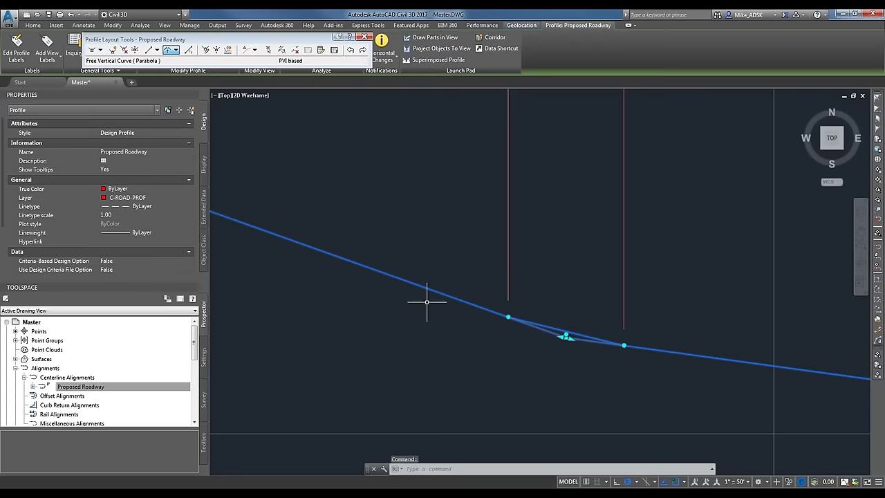
pyautogui.scroll(-5, 529, 351)
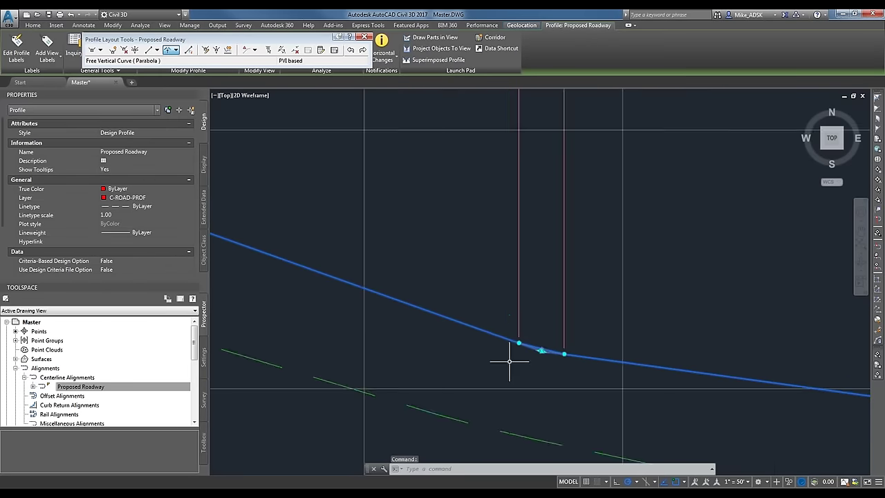
pyautogui.scroll(3, 537, 387)
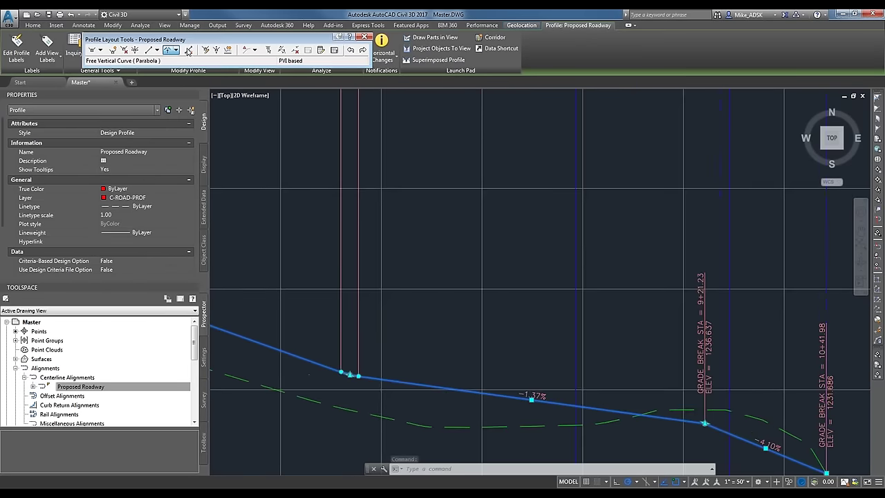
pyautogui.click(174, 54)
# Step: Add an 800-radius free parabolic vertical curve at the 9+21.23 grade break
pyautogui.moveTo(709, 365); pyautogui.dragTo(645, 314, button='middle')
pyautogui.click(594, 369)
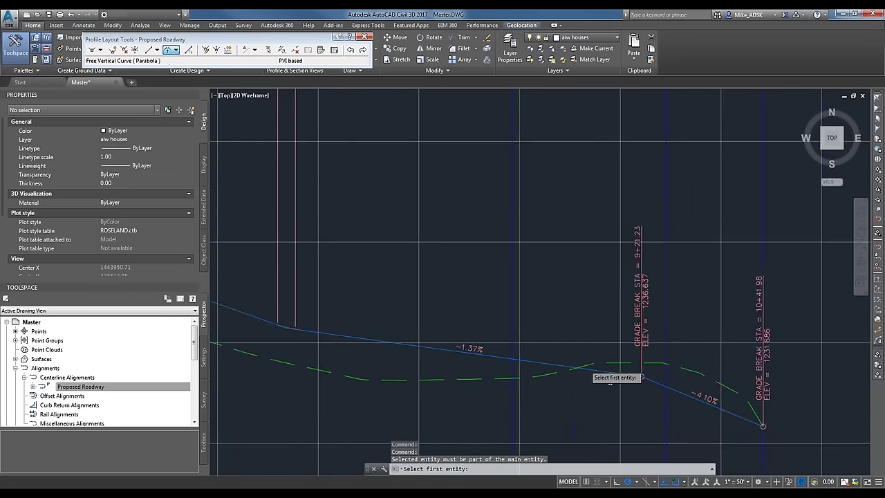
pyautogui.scroll(5, 601, 380)
pyautogui.click(724, 352)
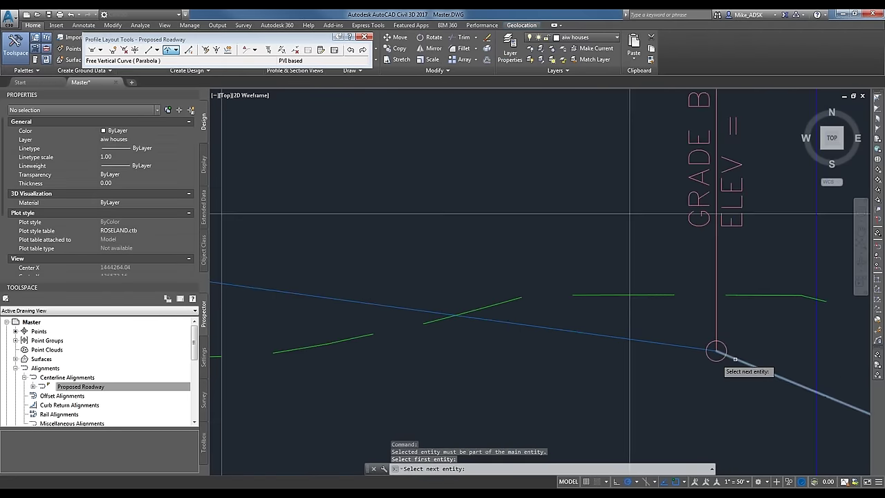
pyautogui.click(724, 354)
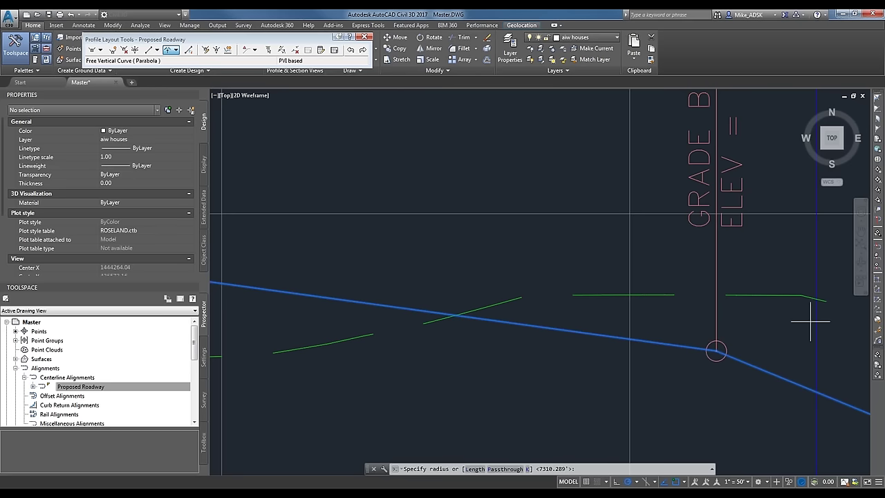
pyautogui.write('800')
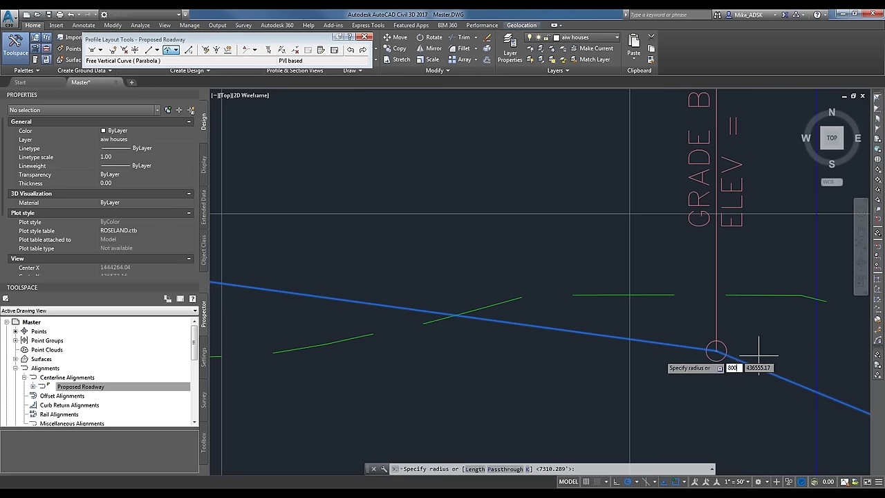
pyautogui.press('Return')
pyautogui.scroll(-3, 726, 346)
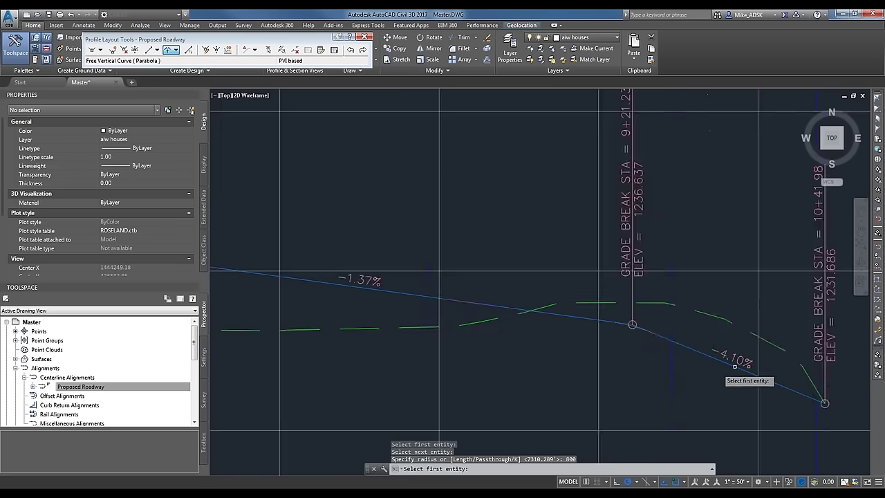
pyautogui.moveTo(529, 332); pyautogui.dragTo(751, 392, button='middle')
pyautogui.scroll(-2, 707, 376)
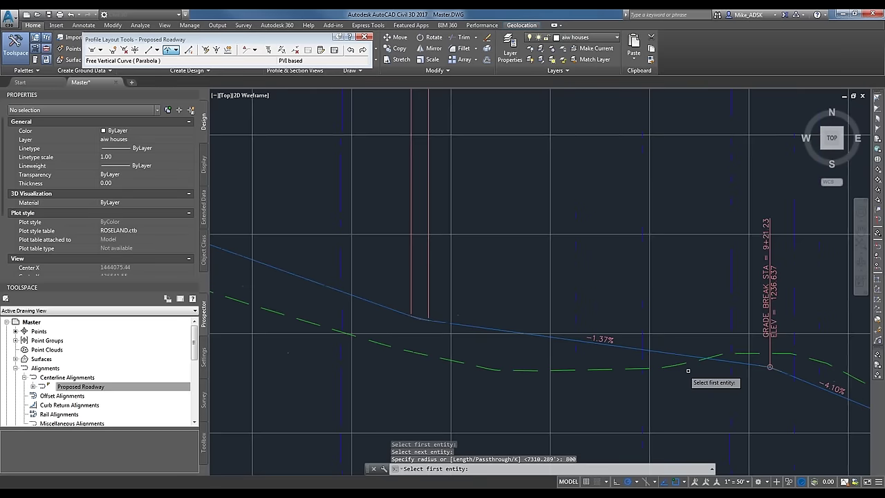
pyautogui.scroll(-2, 532, 376)
pyautogui.press('Escape')
# Step: Select the crest curve label group and the Proposed Roadway alignment, then clear the selection
pyautogui.scroll(-2, 660, 366)
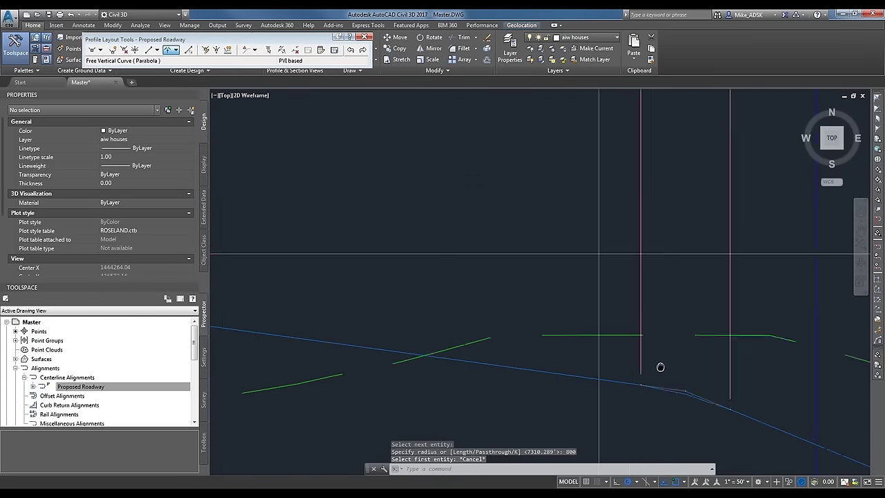
pyautogui.scroll(-3, 643, 410)
pyautogui.scroll(5, 608, 291)
pyautogui.click(612, 260)
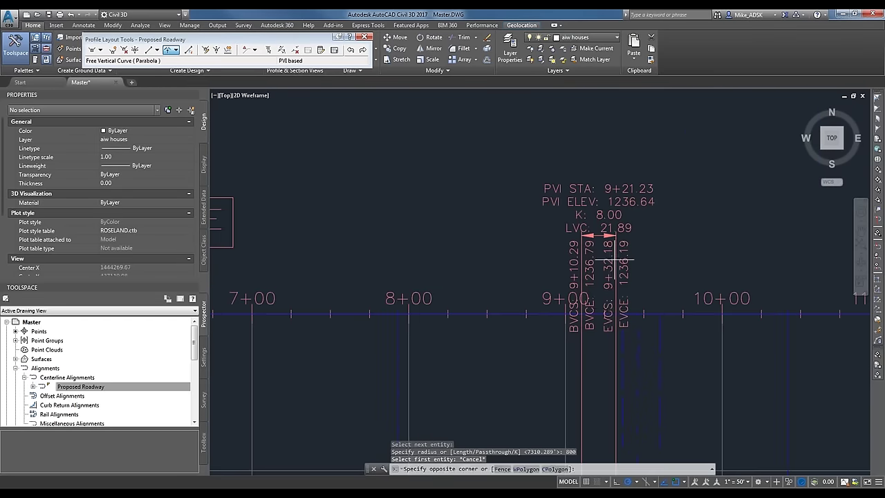
pyautogui.click(602, 289)
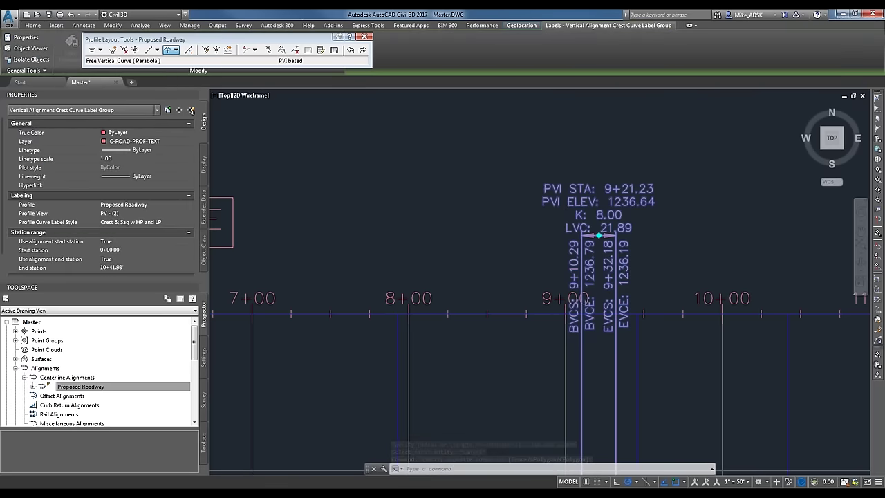
pyautogui.click(80, 386)
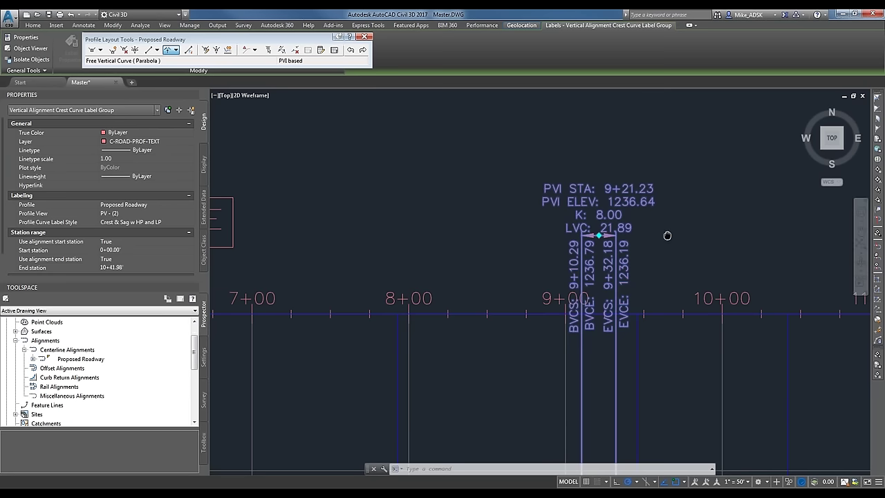
pyautogui.scroll(2, 584, 247)
pyautogui.press('Escape')
pyautogui.scroll(-2, 616, 247)
pyautogui.scroll(2, 607, 253)
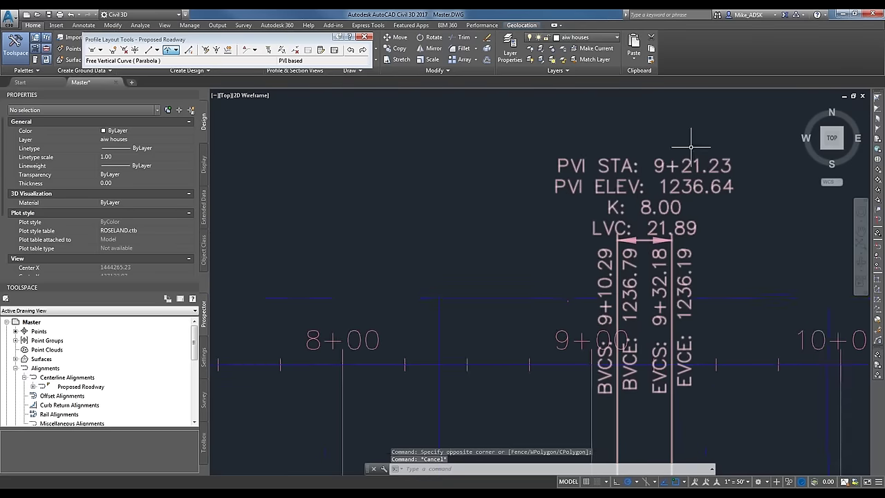
pyautogui.scroll(-2, 607, 253)
pyautogui.scroll(2, 607, 252)
pyautogui.scroll(-8, 609, 304)
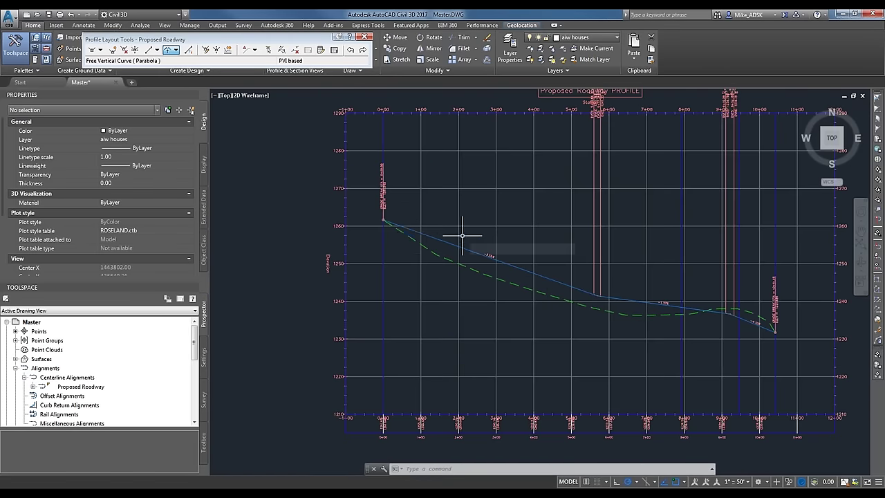
pyautogui.scroll(2, 563, 282)
# Step: Stretch the 5+29.84 crest curve's PVI grip so its LVC becomes 20.65
pyautogui.click(533, 274)
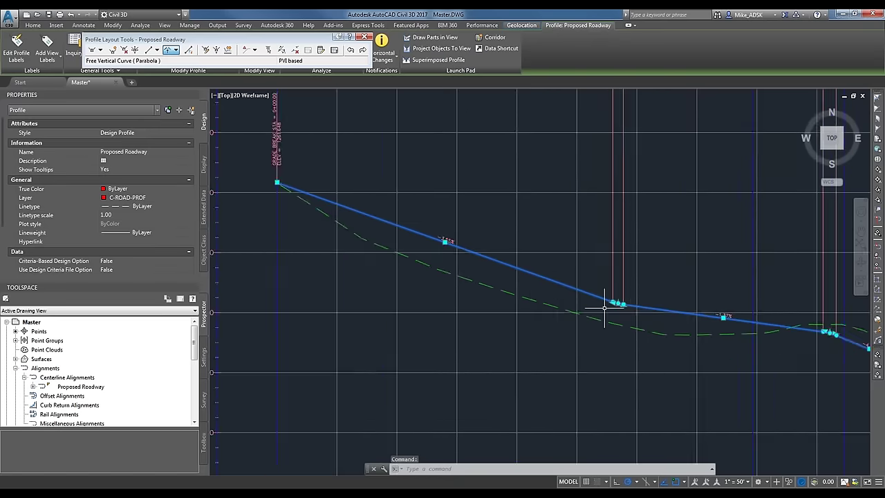
pyautogui.scroll(3, 602, 306)
pyautogui.scroll(2, 611, 371)
pyautogui.scroll(2, 550, 388)
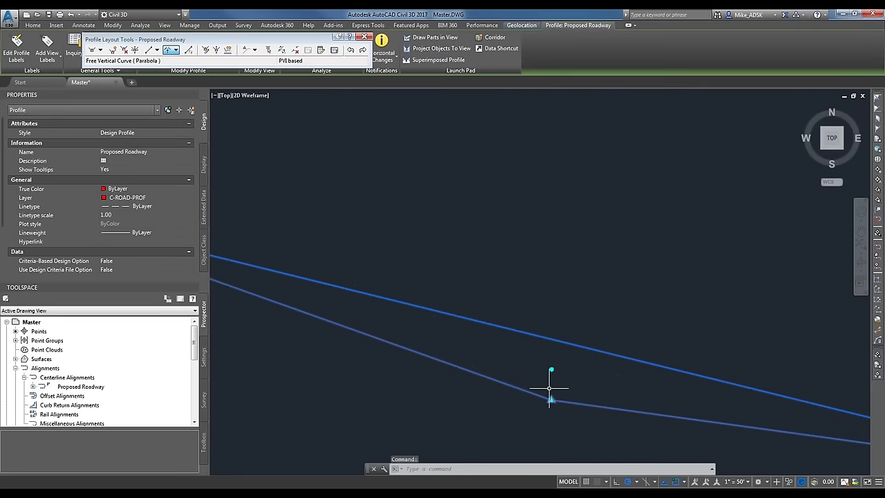
pyautogui.click(551, 399)
pyautogui.scroll(-2, 563, 413)
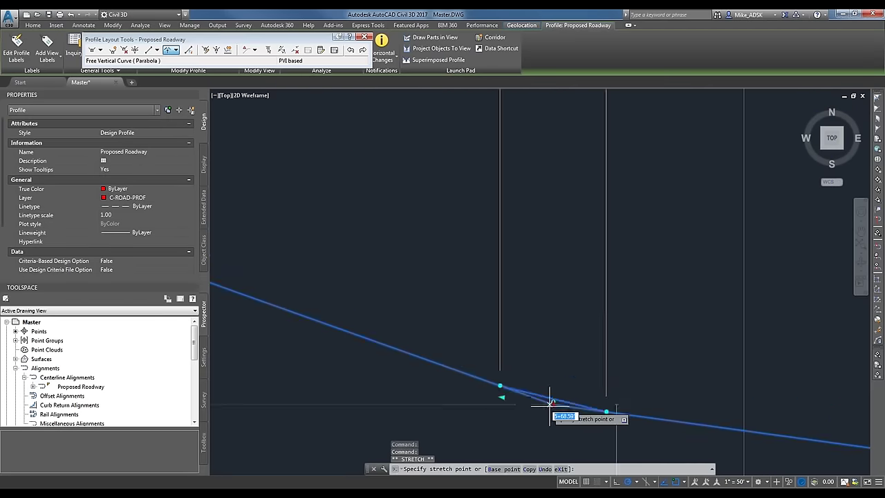
pyautogui.click(326, 411)
pyautogui.scroll(-6, 316, 401)
pyautogui.scroll(5, 456, 357)
pyautogui.scroll(-7, 457, 358)
pyautogui.scroll(5, 477, 318)
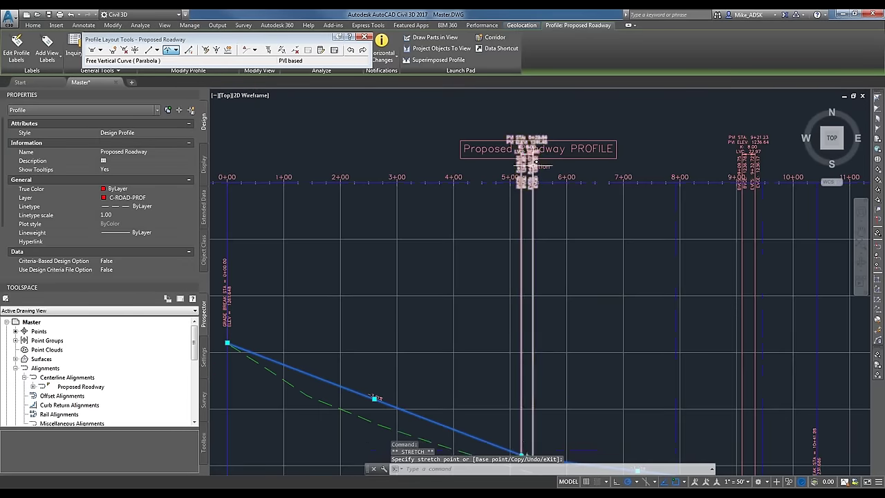
pyautogui.click(373, 399)
pyautogui.click(373, 398)
pyautogui.scroll(3, 568, 166)
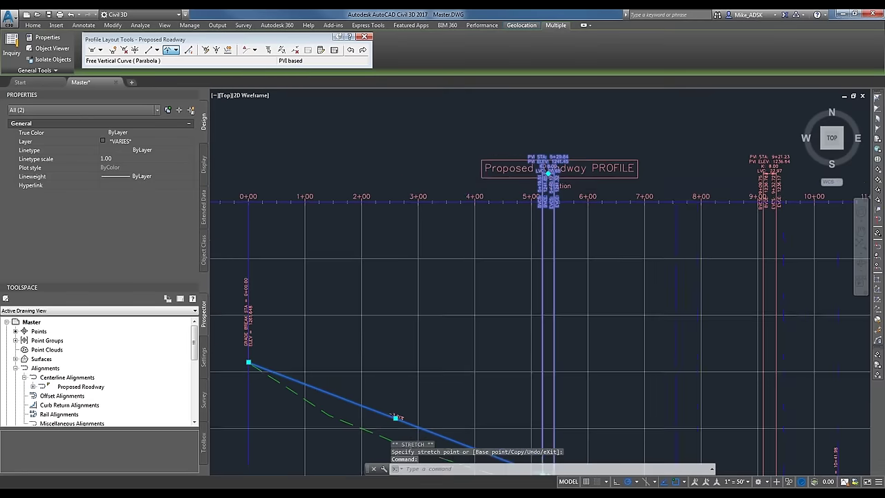
pyautogui.scroll(-4, 531, 186)
# Step: Try stretching the lower-left tangent grip, then cancel and clear the profile selection
pyautogui.click(379, 430)
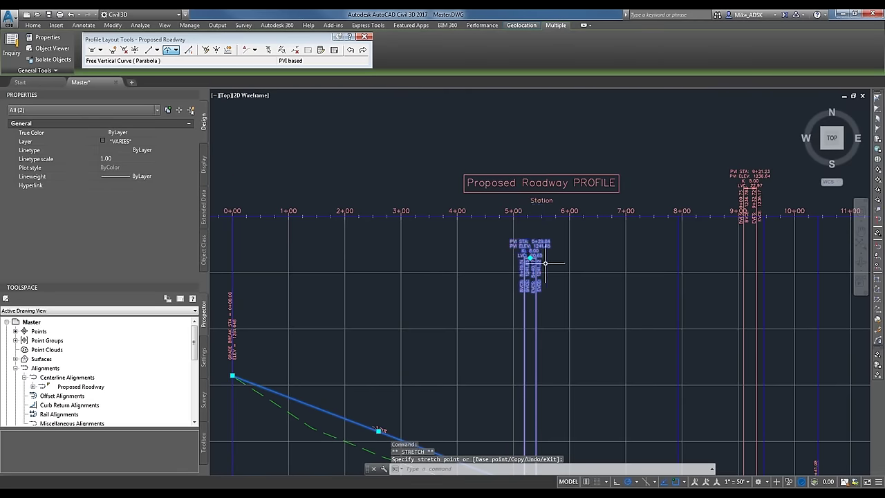
pyautogui.scroll(4, 544, 276)
pyautogui.press('Escape')
pyautogui.press('Escape')
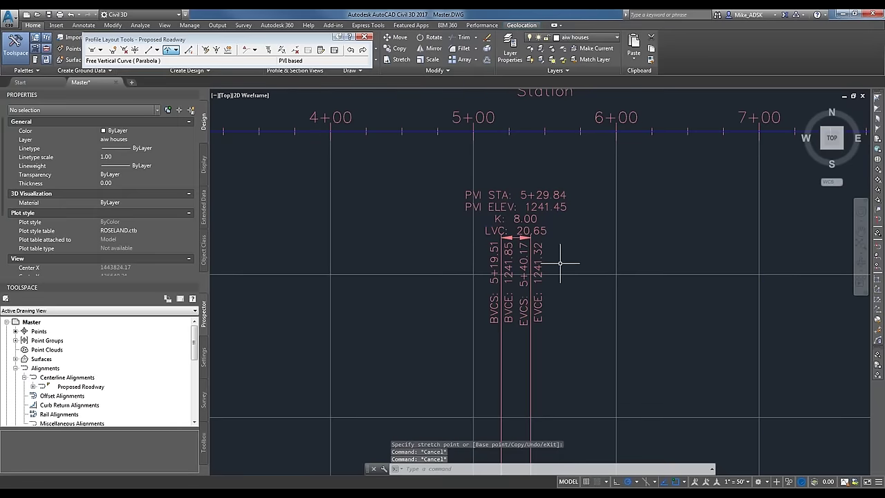
pyautogui.scroll(-3, 560, 263)
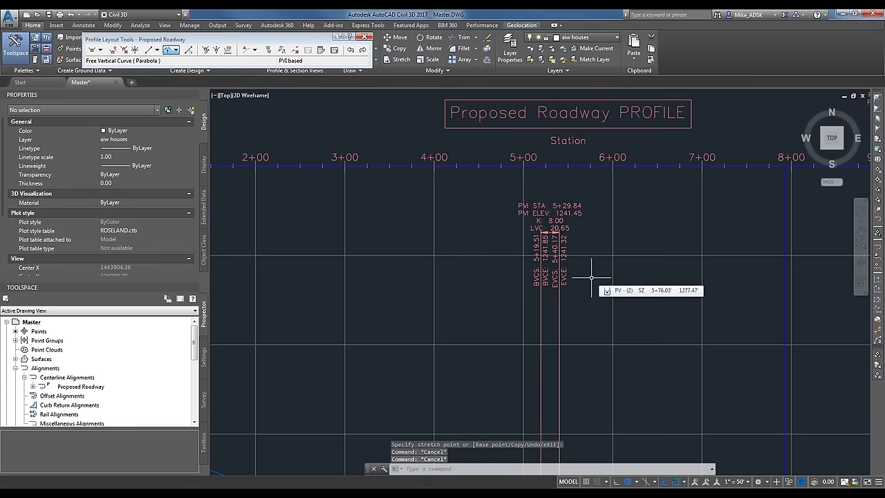
pyautogui.scroll(-5, 788, 197)
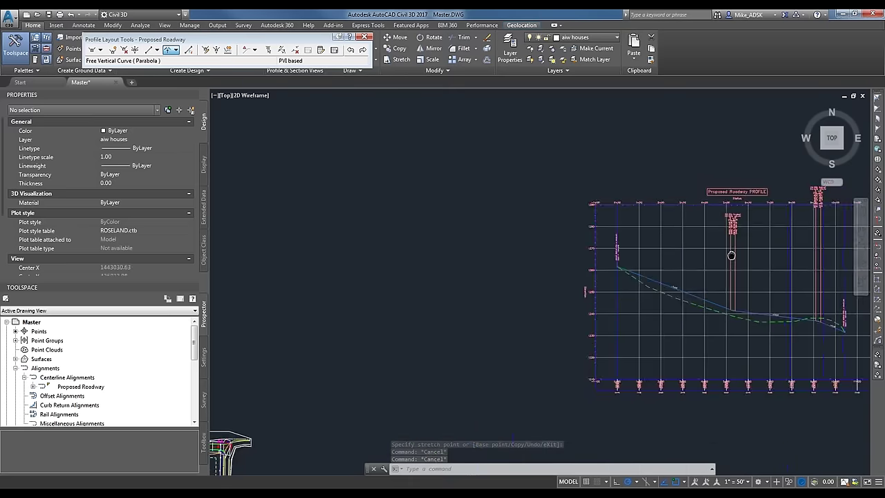
pyautogui.scroll(4, 719, 194)
# Step: Grip-move the 9+21.23 crest curve label to a new position
pyautogui.click(726, 173)
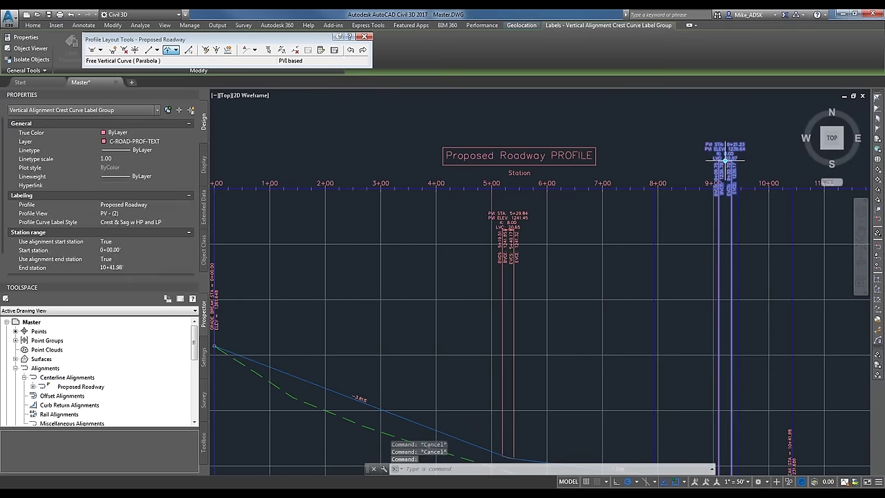
pyautogui.click(738, 173)
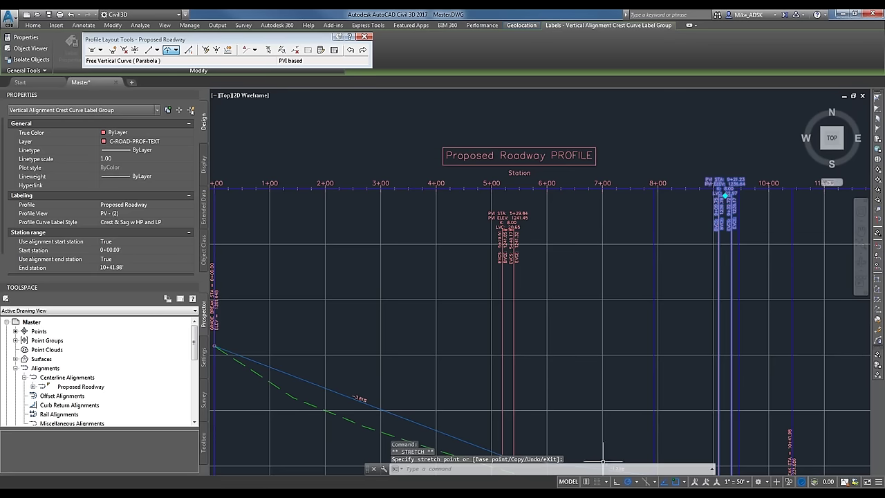
pyautogui.scroll(-3, 526, 349)
pyautogui.scroll(3, 527, 349)
pyautogui.scroll(-4, 547, 322)
pyautogui.scroll(1, 490, 300)
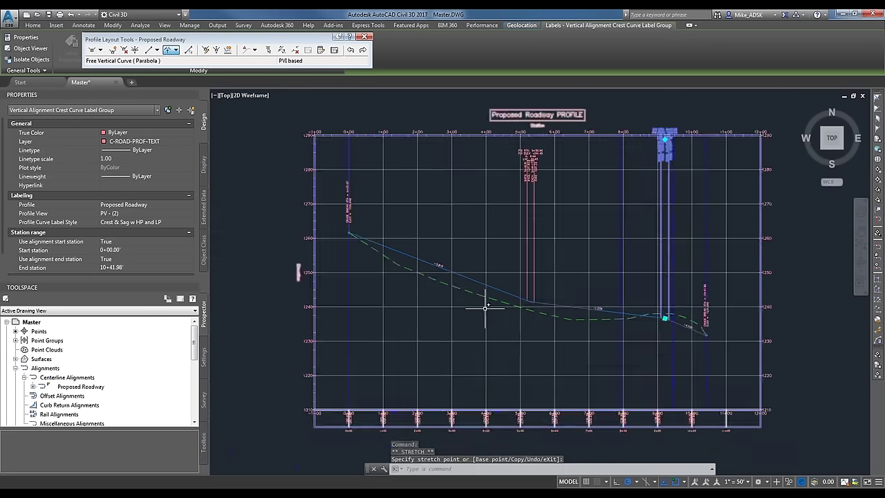
pyautogui.press('Escape')
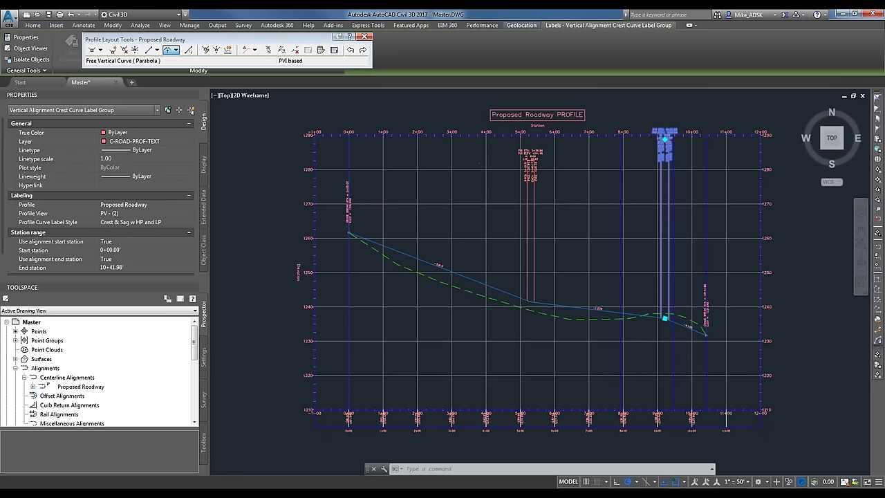
# Step: Clear the profile selection and zoom out until the full profile view and site plan show
pyautogui.scroll(-4, 452, 242)
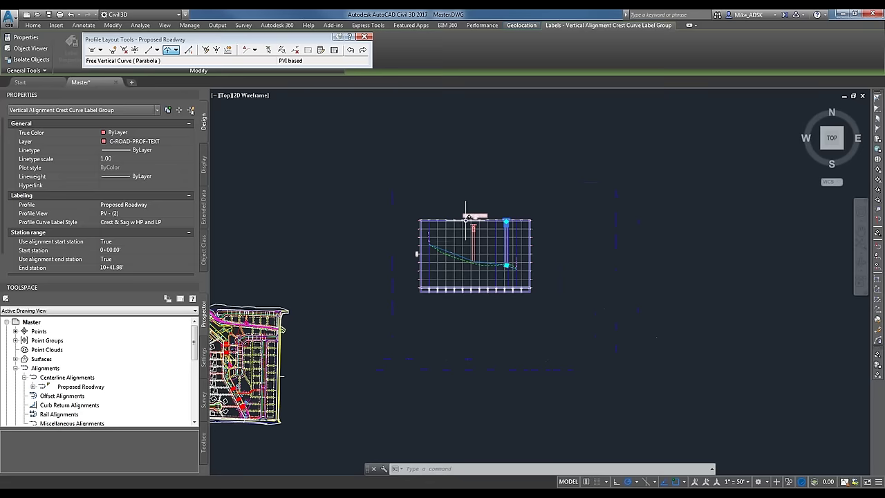
pyautogui.scroll(4, 456, 235)
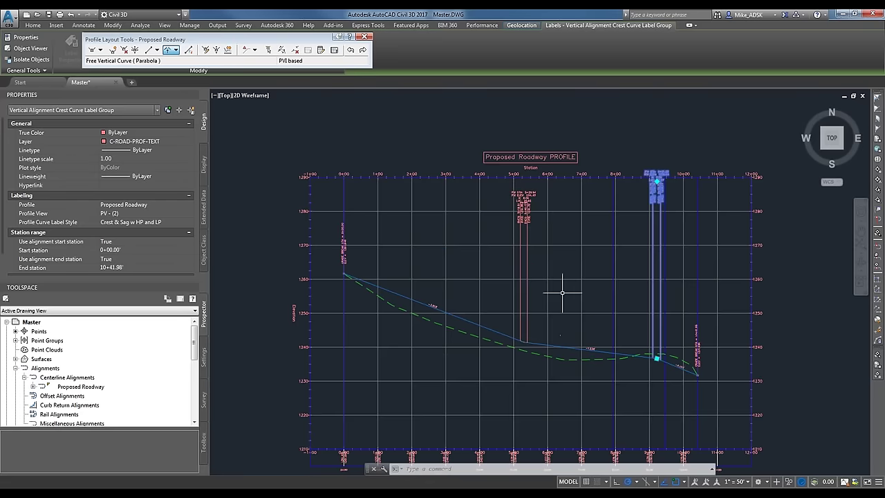
pyautogui.scroll(-2, 563, 292)
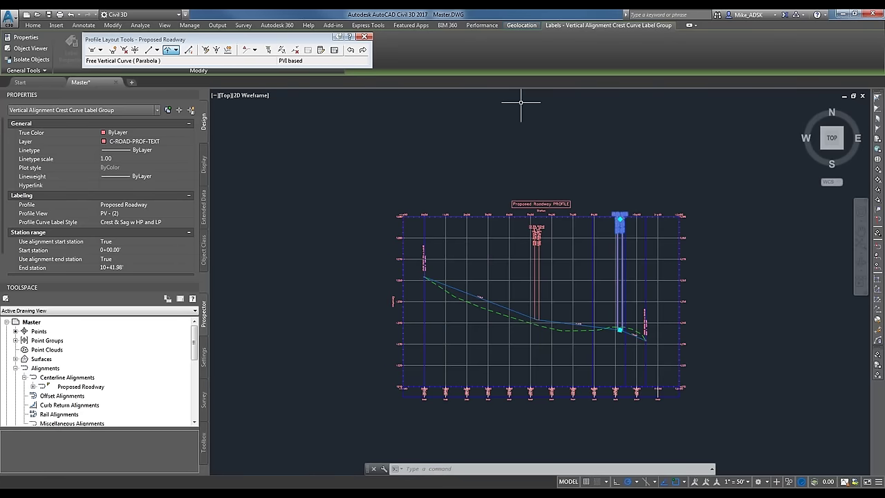
pyautogui.click(166, 25)
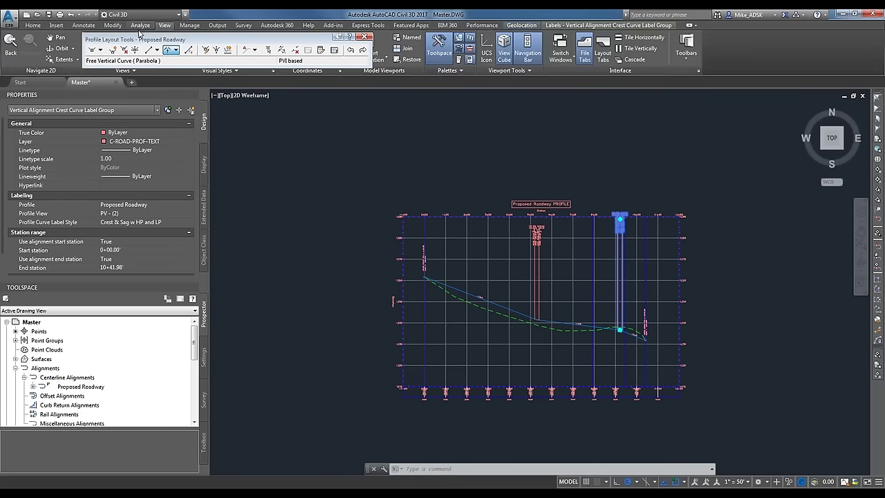
pyautogui.press('Escape')
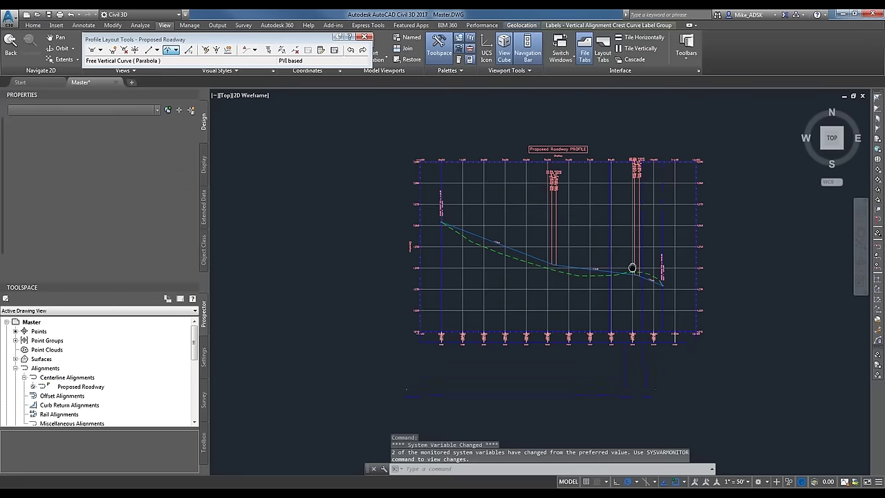
pyautogui.scroll(-2, 602, 294)
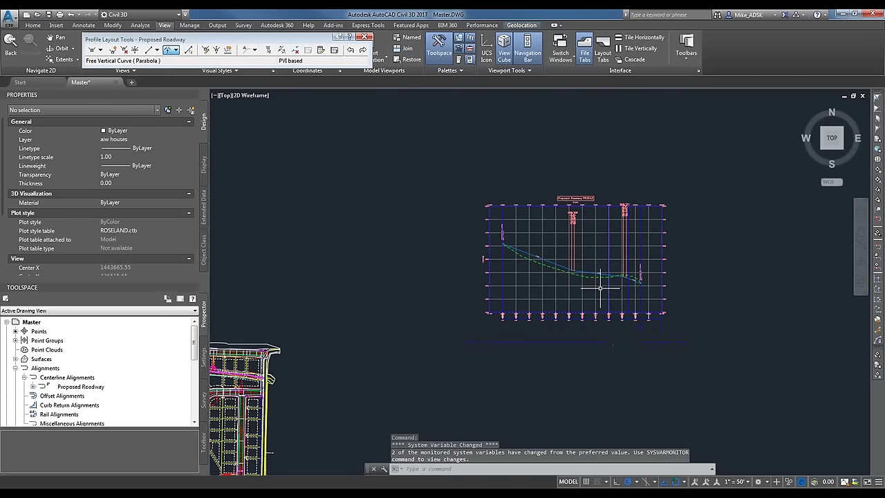
pyautogui.scroll(4, 604, 266)
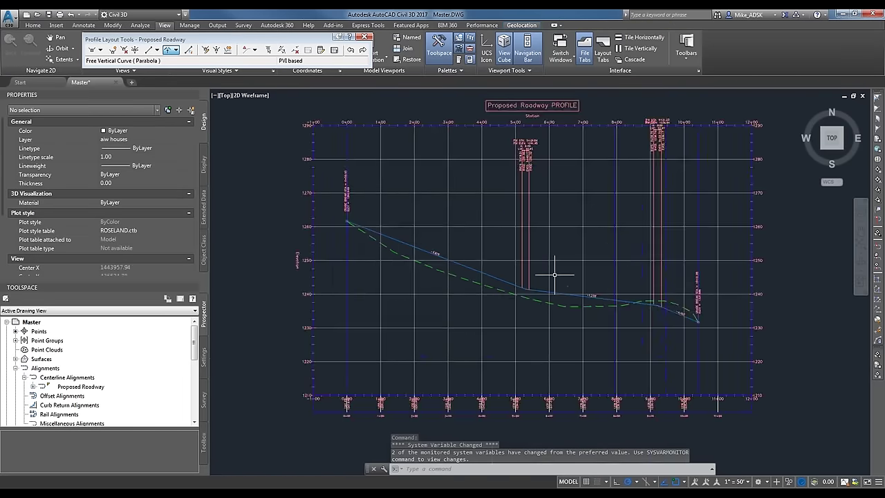
pyautogui.scroll(2, 554, 275)
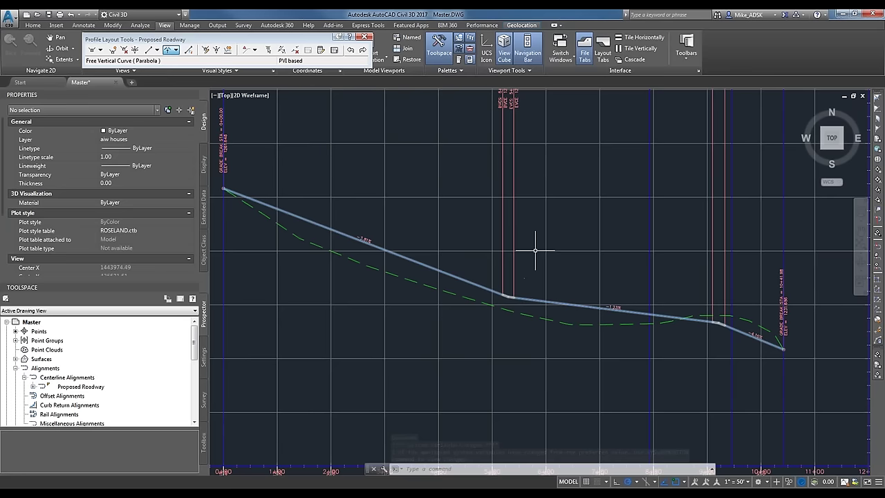
pyautogui.scroll(-2, 544, 172)
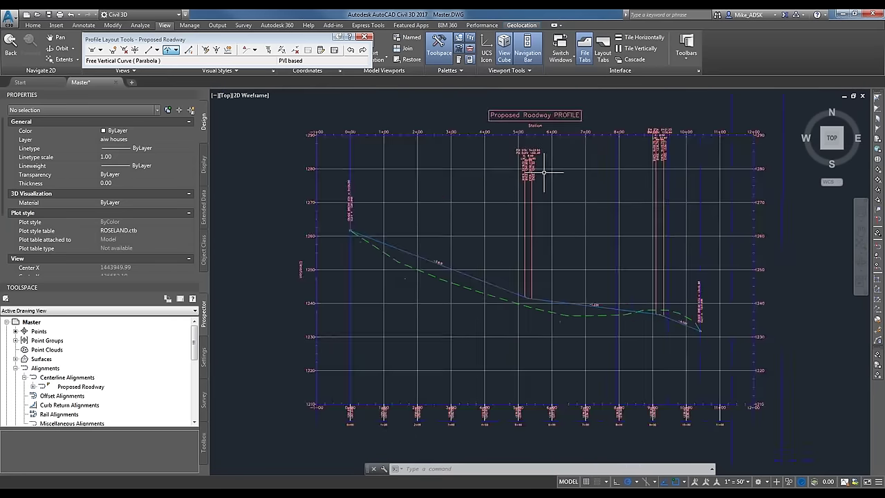
pyautogui.scroll(-4, 545, 237)
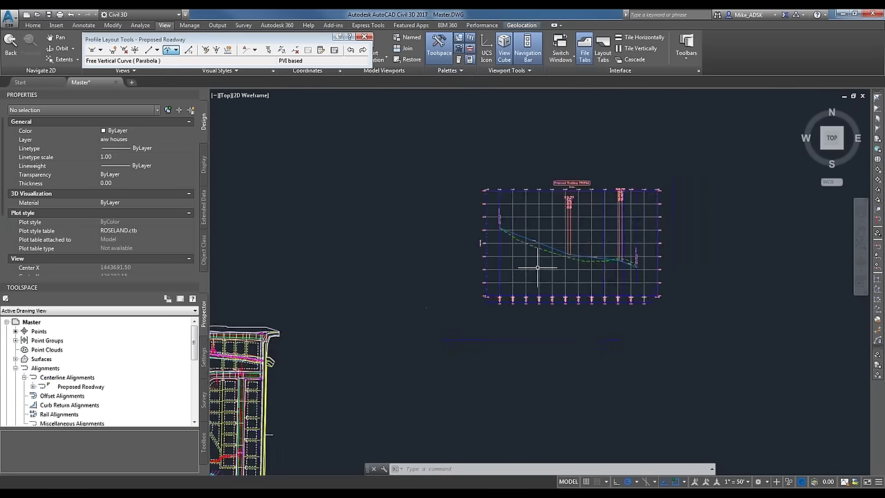
pyautogui.scroll(-3, 328, 329)
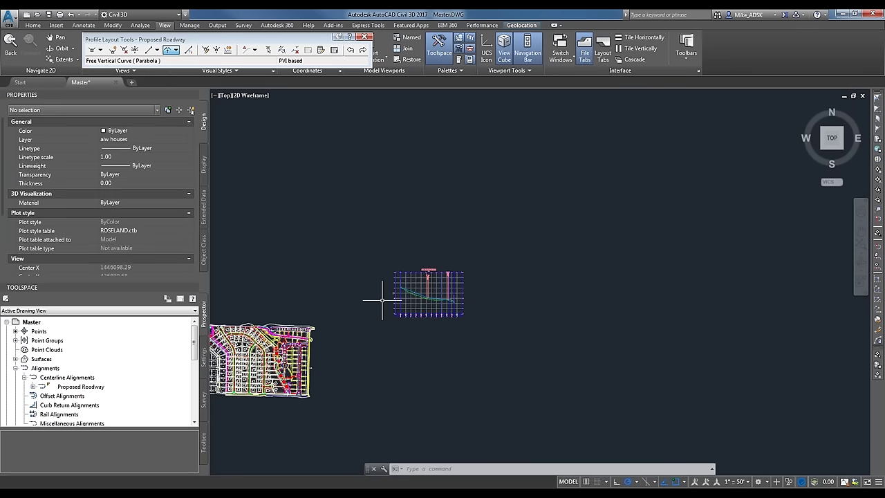
# Step: Close Profile Layout Tools and create the 'Typical Cross Section' assembly, placing its baseline in empty space
pyautogui.click(367, 37)
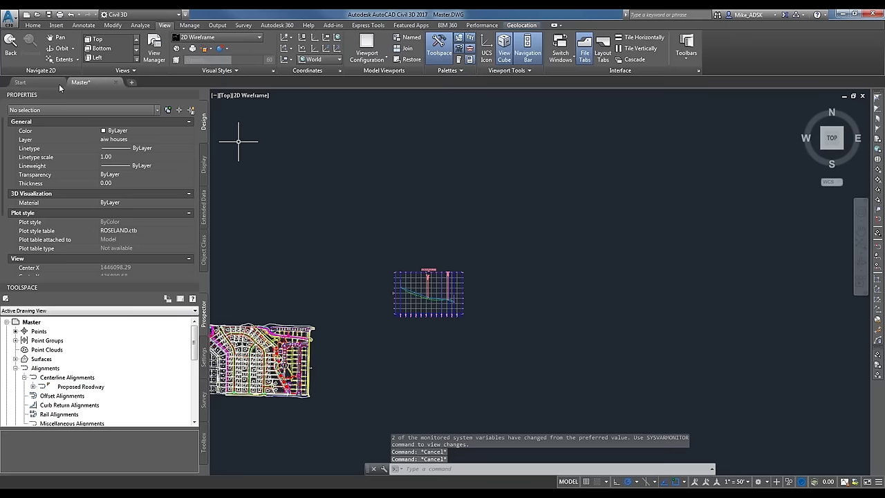
pyautogui.click(33, 25)
pyautogui.click(233, 50)
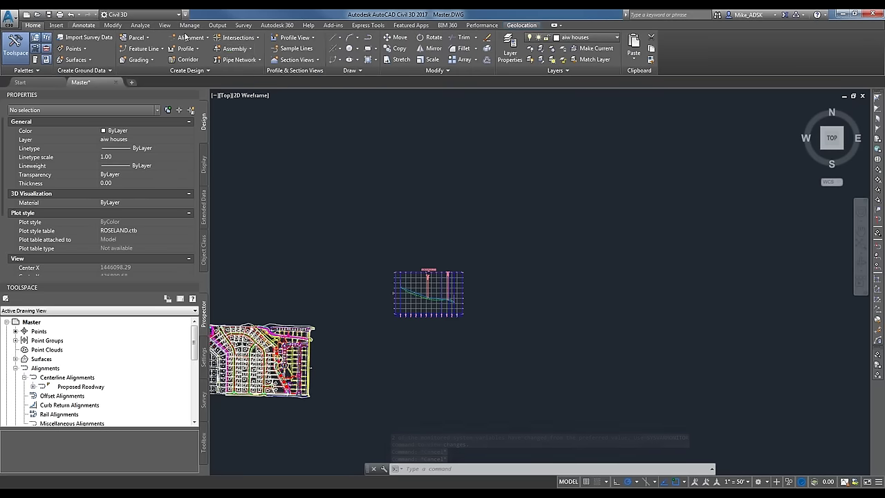
pyautogui.click(243, 49)
pyautogui.click(250, 64)
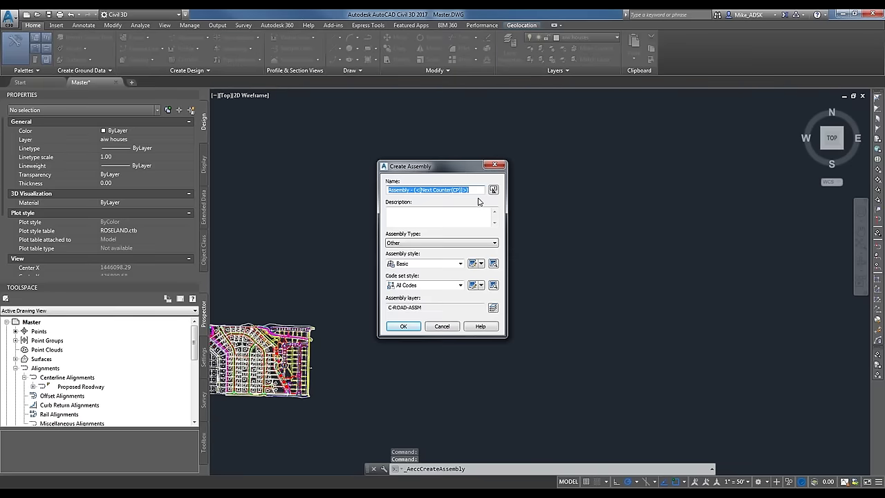
pyautogui.write('Typical Cross Section')
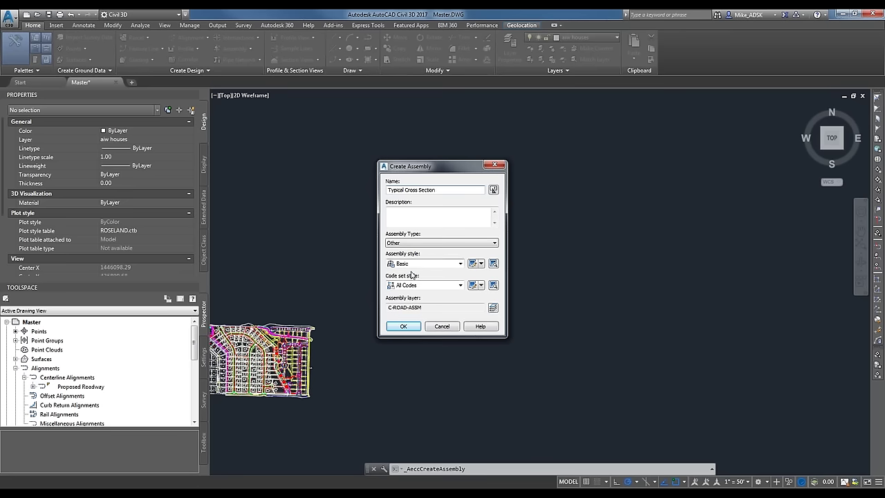
pyautogui.click(402, 329)
pyautogui.scroll(2, 512, 291)
pyautogui.click(487, 296)
# Step: Zoom in on the assembly baseline marker and bring up the Tool Palettes with Ctrl+3
pyautogui.scroll(6, 538, 283)
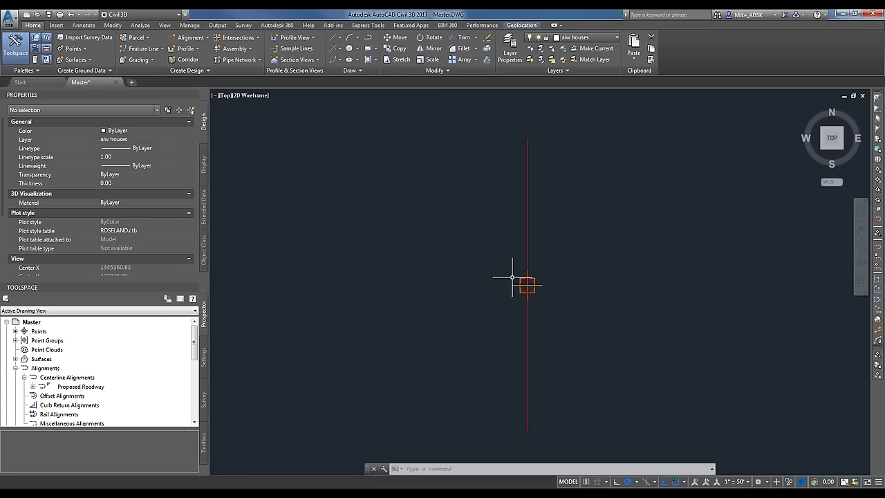
pyautogui.scroll(4, 528, 286)
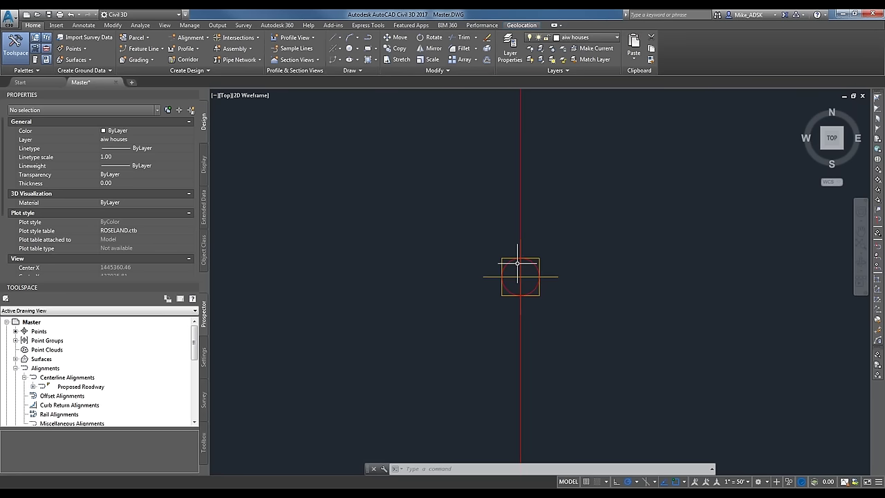
pyautogui.scroll(-6, 490, 212)
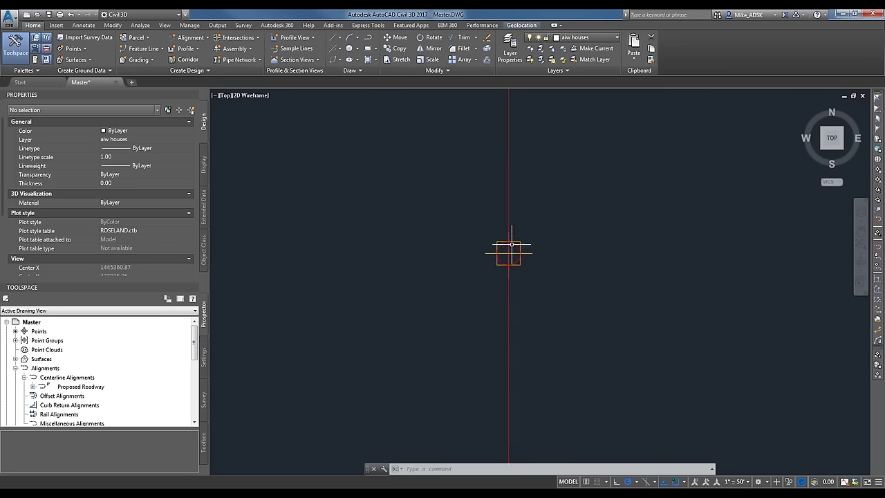
pyautogui.scroll(-4, 463, 315)
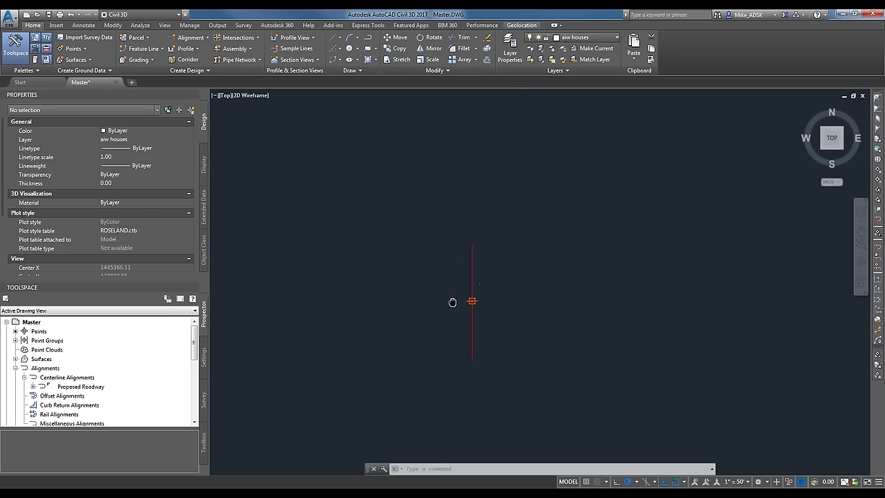
pyautogui.scroll(4, 478, 281)
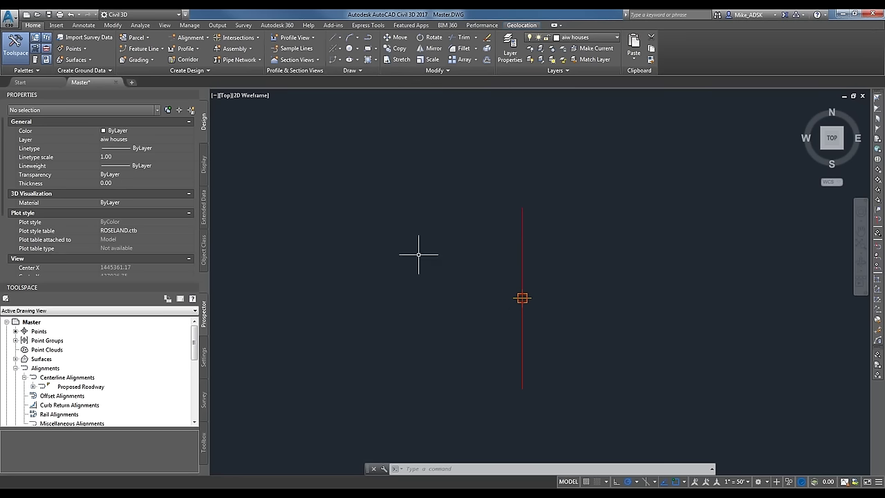
pyautogui.hotkey('ctrl', '3')
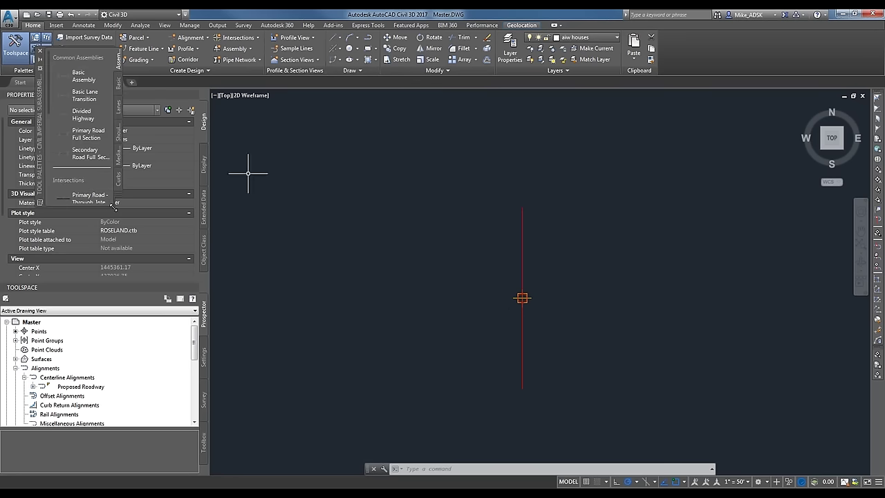
# Step: Resize the Tool Palettes window and move it beside the assembly baseline
pyautogui.moveTo(112, 206); pyautogui.dragTo(280, 360)
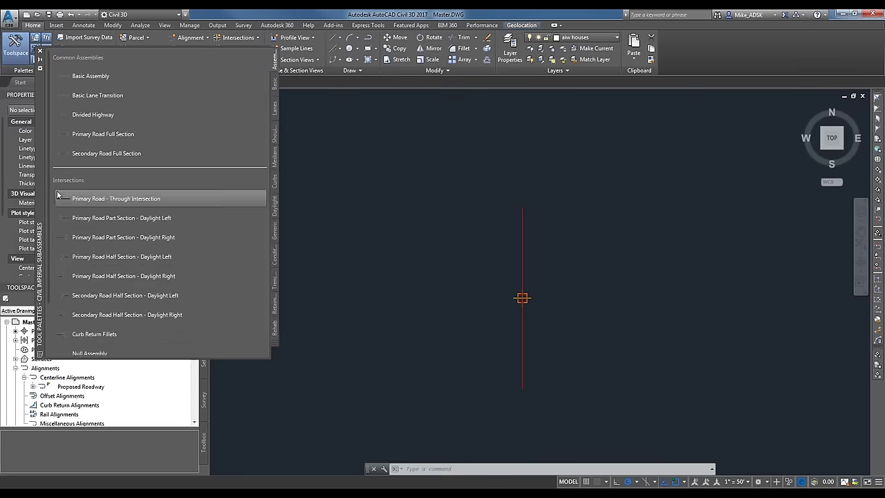
pyautogui.hotkey('ctrl', '3')
pyautogui.hotkey('ctrl', '3')
pyautogui.moveTo(319, 198); pyautogui.dragTo(251, 241)
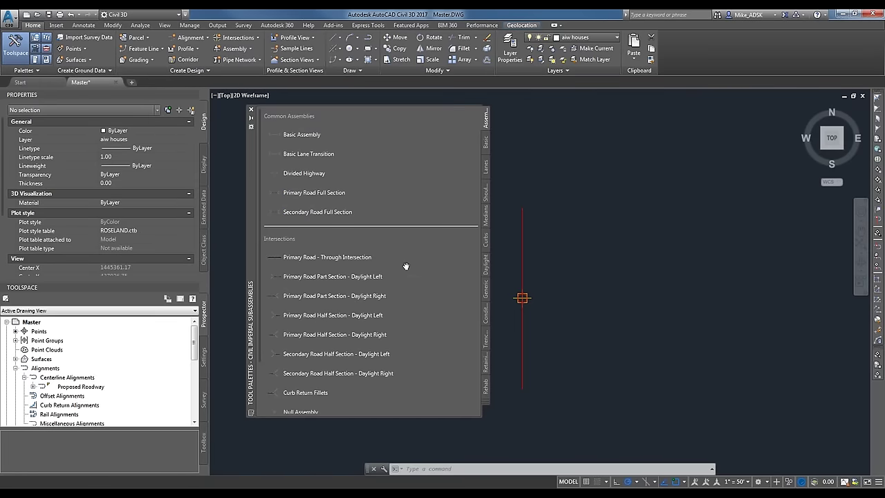
# Step: Browse the Basic, Shoulders, Medians, Curbs, Daylight and Generic tabs, then pick LaneSuperelevationAOR from Lanes
pyautogui.click(486, 164)
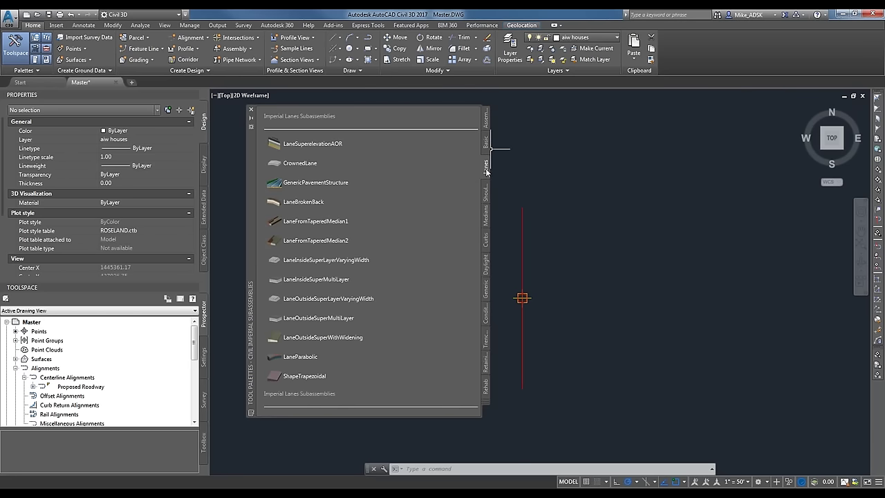
pyautogui.click(486, 140)
pyautogui.click(487, 166)
pyautogui.click(486, 194)
pyautogui.click(486, 216)
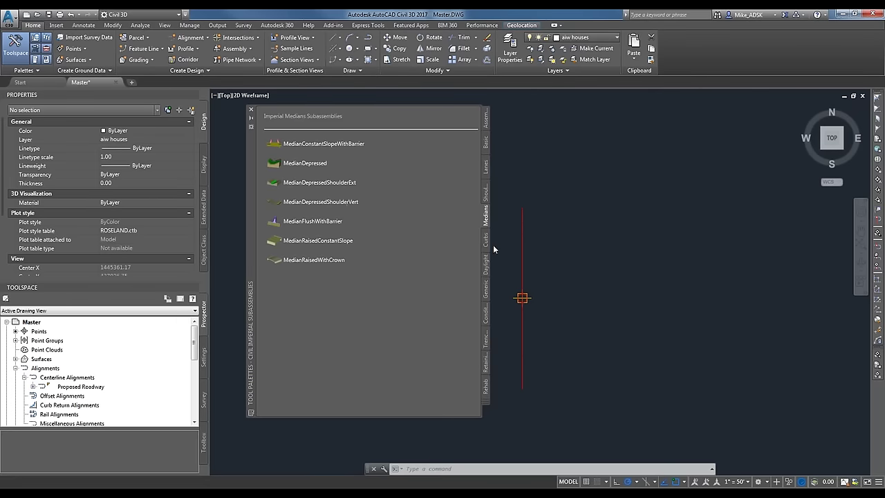
pyautogui.click(487, 252)
pyautogui.click(487, 283)
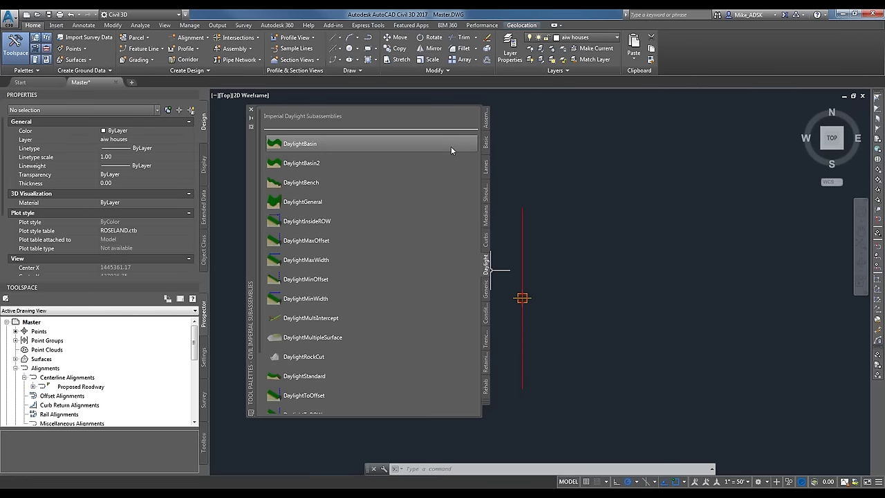
pyautogui.click(486, 286)
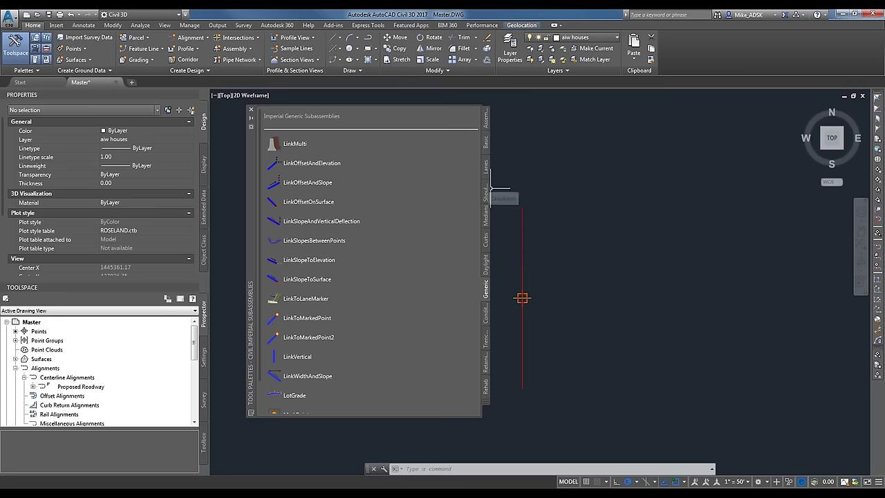
pyautogui.click(486, 165)
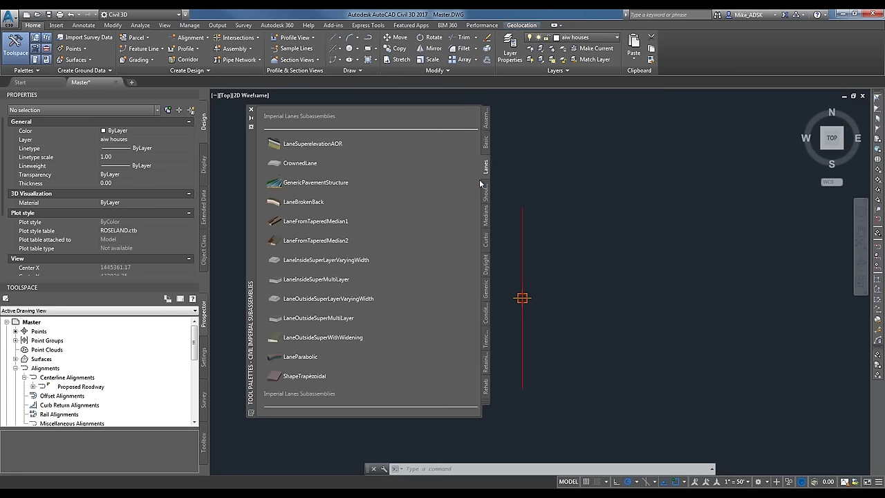
pyautogui.click(309, 145)
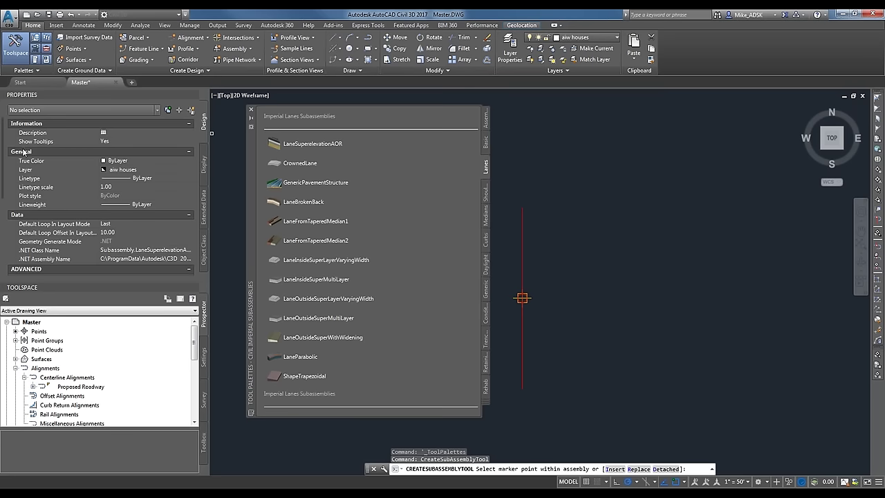
# Step: Set the lane subassembly Width to 14 and keep the default slope
pyautogui.scroll(-5, 4, 181)
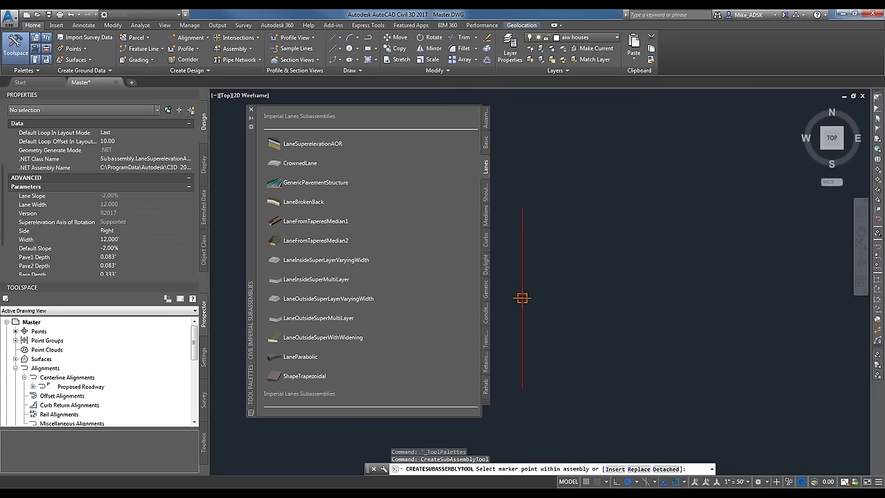
pyautogui.scroll(-3, 4, 181)
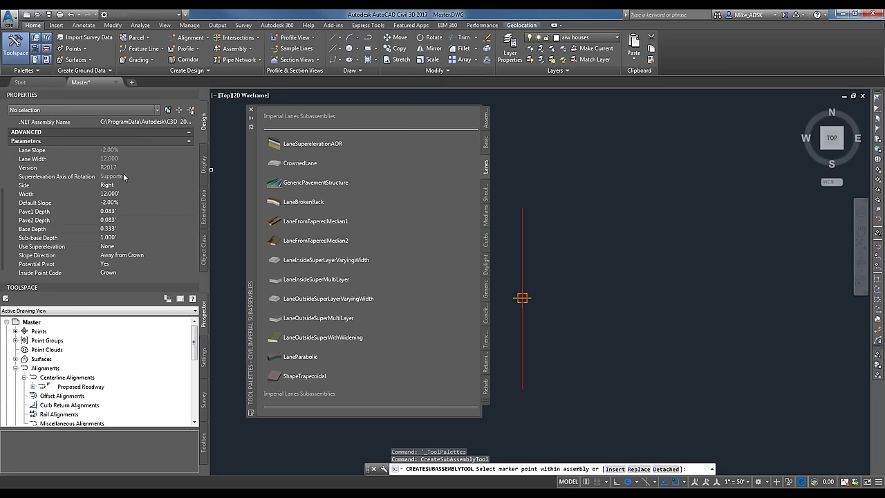
pyautogui.click(119, 196)
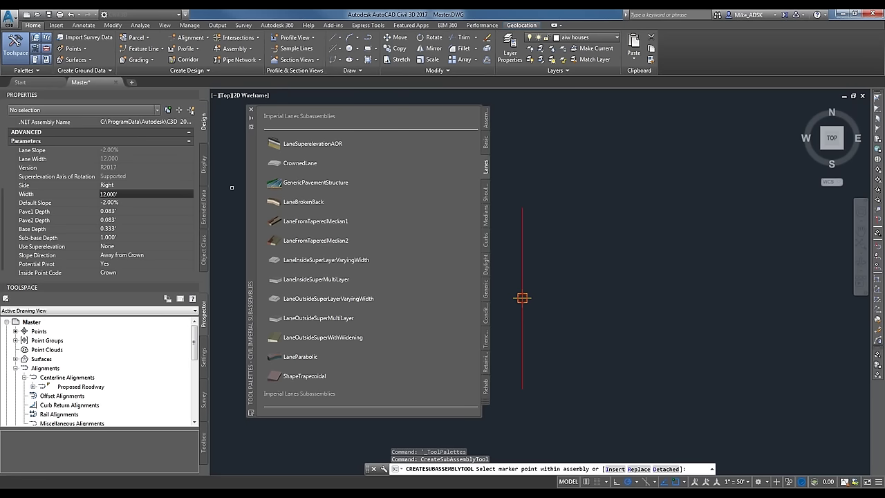
pyautogui.click(110, 193)
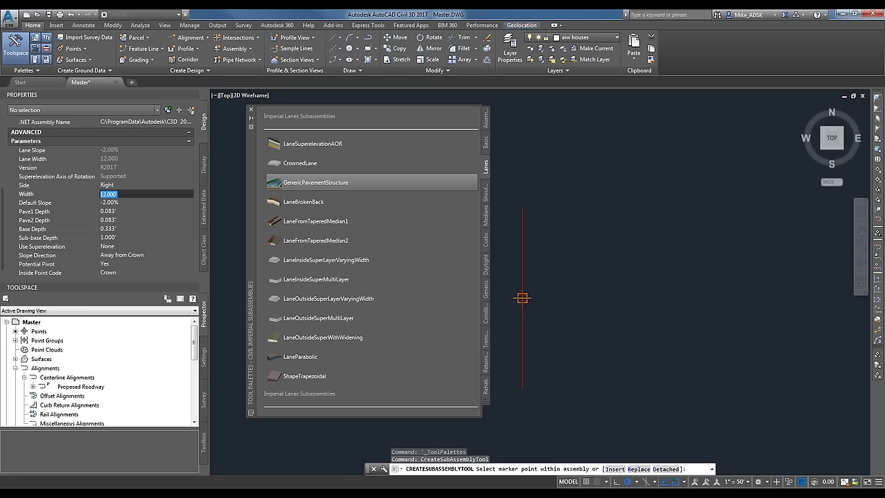
pyautogui.write('14')
pyautogui.press('Tab')
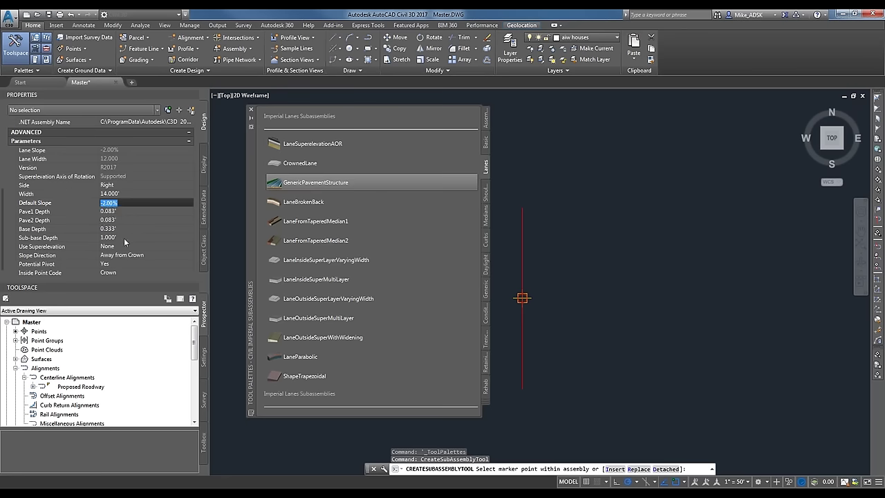
pyautogui.press('Return')
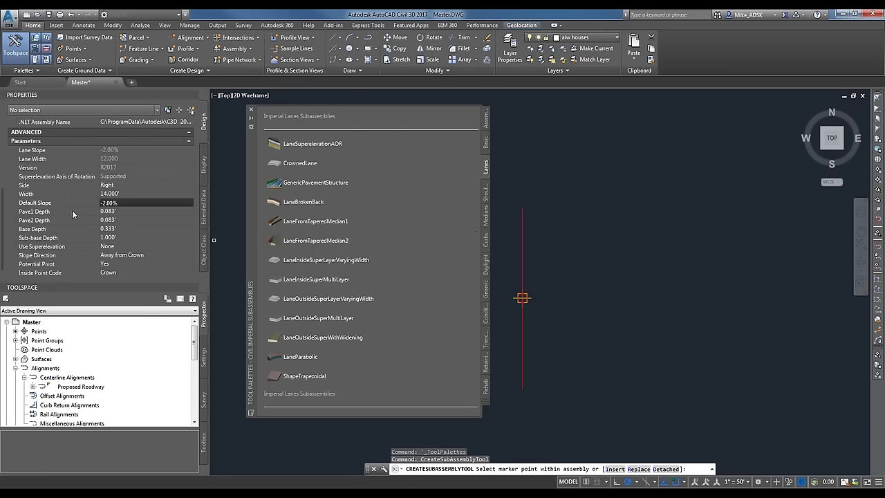
pyautogui.click(314, 240)
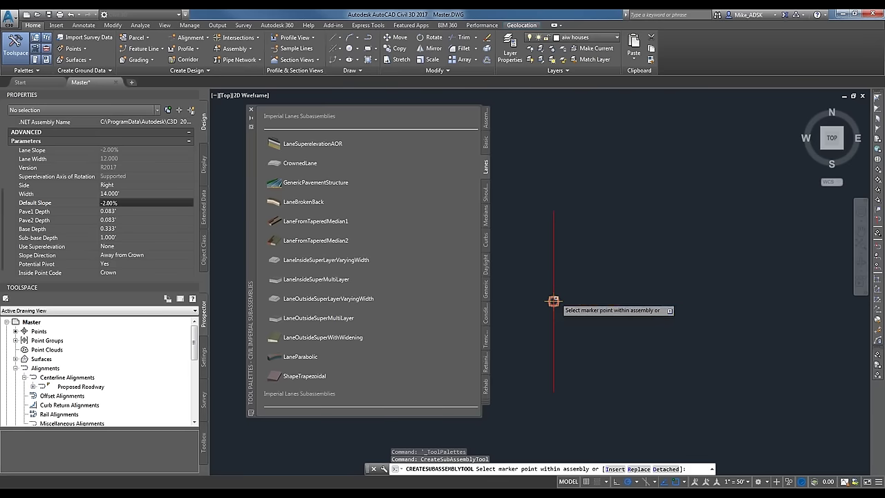
# Step: Attach LaneSuperelevationAOR lanes to the right and left of the assembly marker
pyautogui.click(554, 301)
pyautogui.scroll(-2, 514, 320)
pyautogui.moveTo(533, 322); pyautogui.dragTo(600, 319, button='middle')
pyautogui.scroll(4, 607, 299)
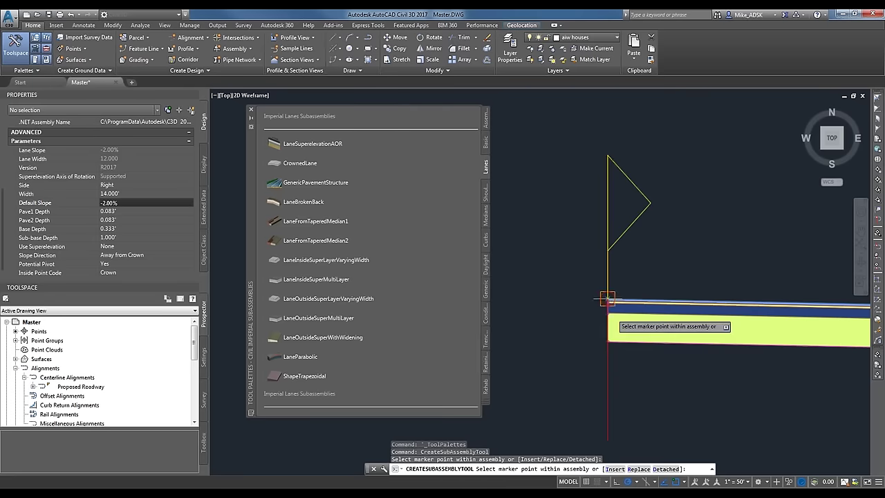
pyautogui.click(607, 298)
pyautogui.scroll(-3, 600, 305)
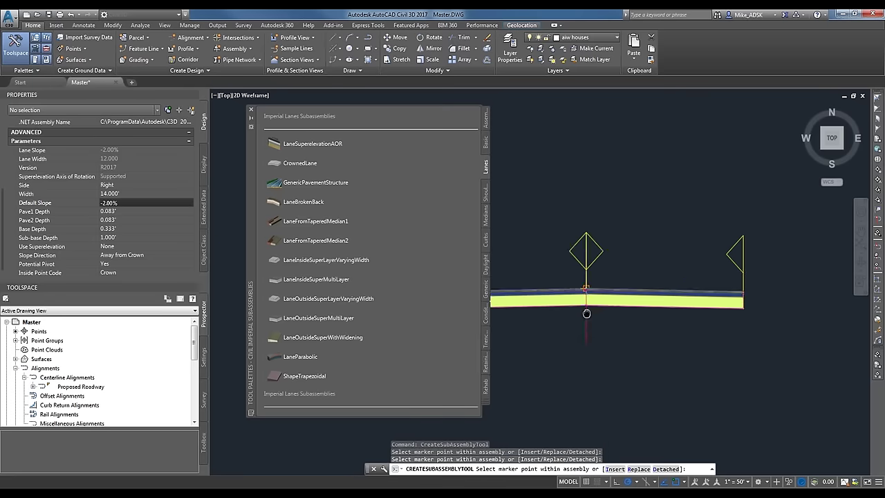
pyautogui.press('Escape')
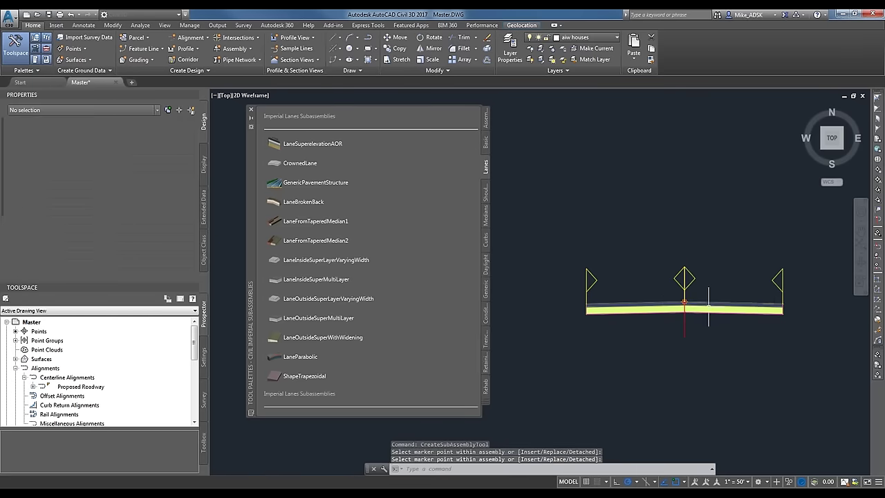
pyautogui.moveTo(737, 288); pyautogui.dragTo(671, 270, button='middle')
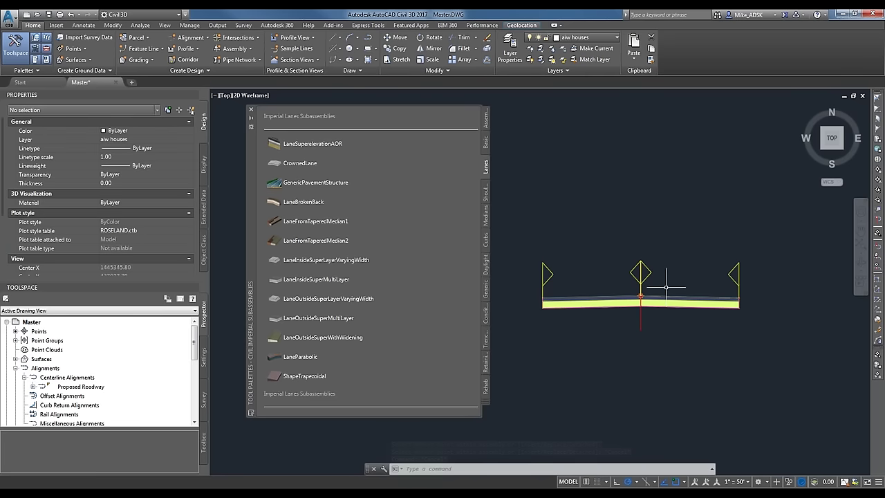
pyautogui.click(487, 240)
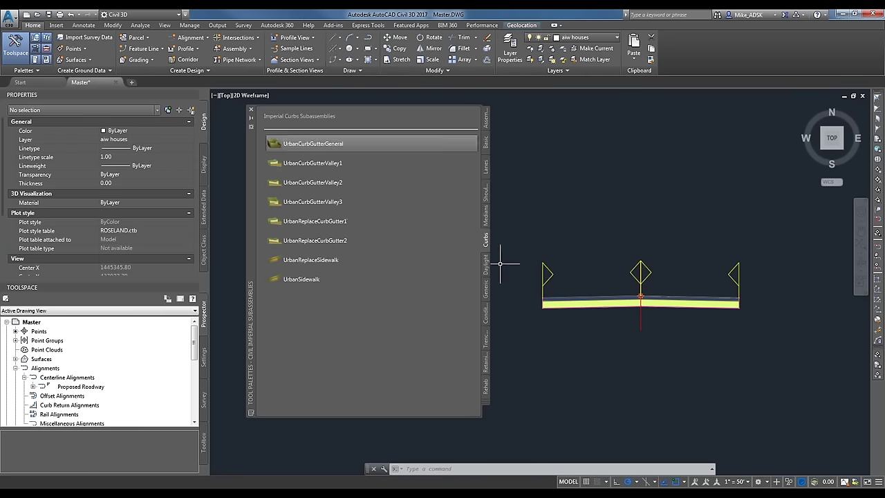
# Step: Choose UrbanCurbGutterGeneral and set its Gutter Slope to -2.00% in Properties
pyautogui.scroll(2, 712, 318)
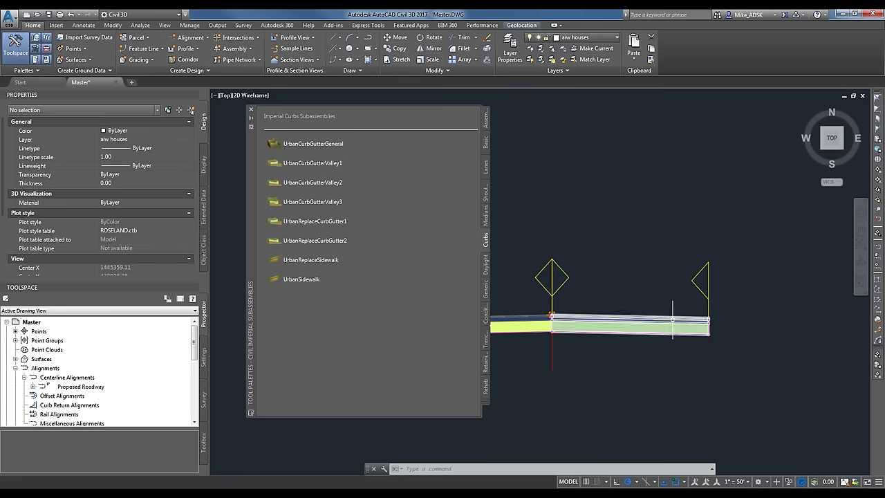
pyautogui.scroll(-1, 508, 291)
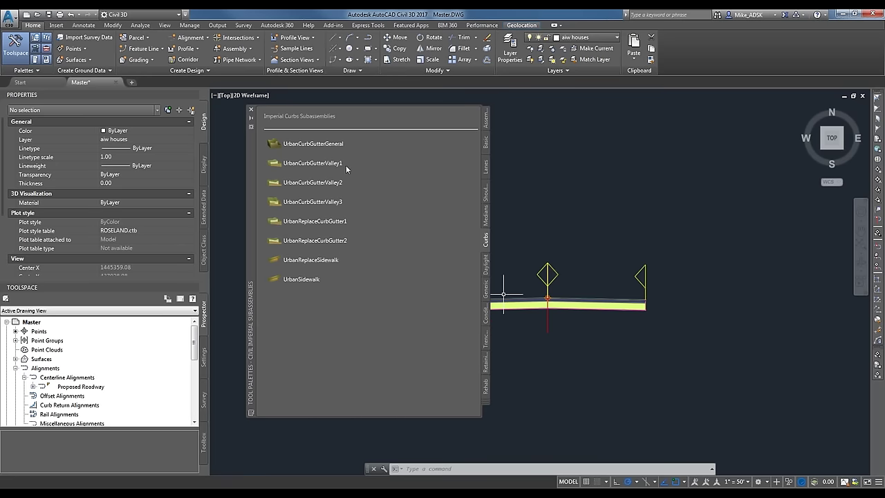
pyautogui.click(320, 145)
pyautogui.rightClick(320, 146)
pyautogui.click(318, 147)
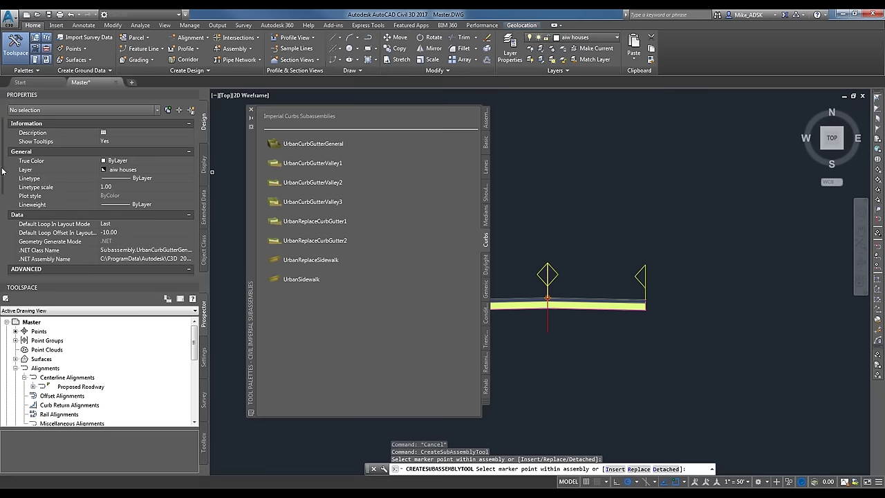
pyautogui.scroll(-10, 6, 207)
pyautogui.scroll(-1, 5, 254)
pyautogui.scroll(3, 2, 262)
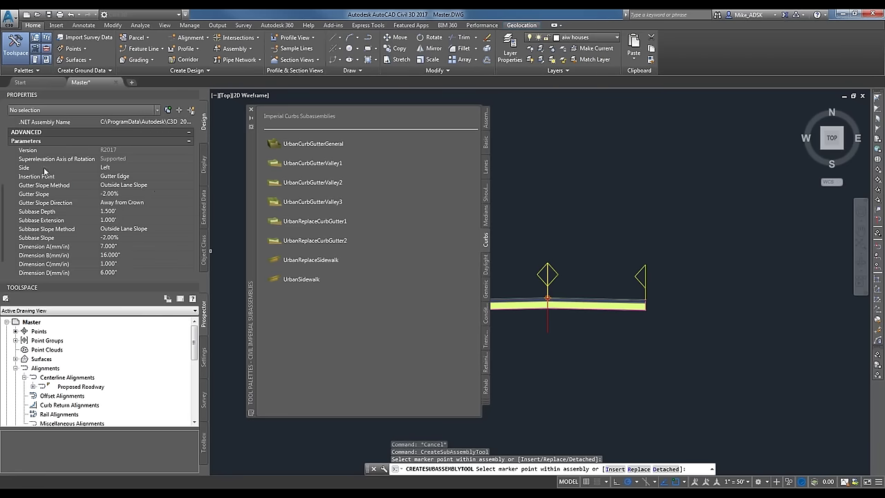
pyautogui.click(116, 194)
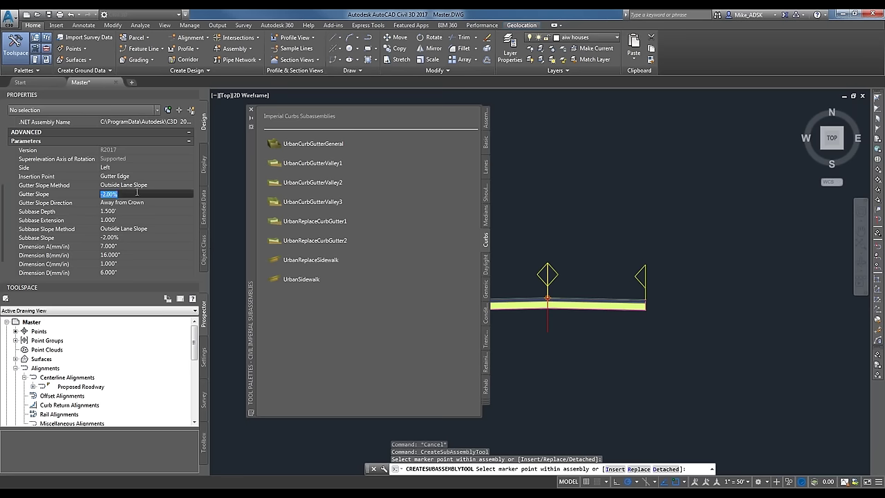
pyautogui.click(107, 211)
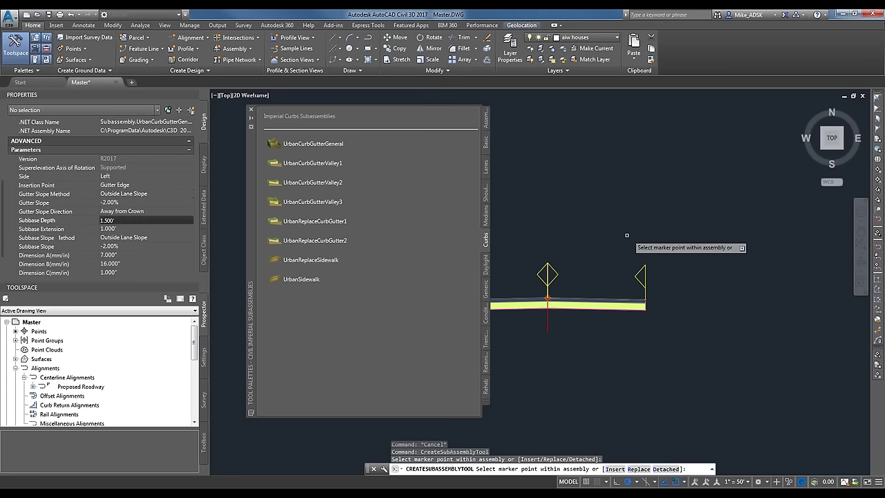
pyautogui.click(311, 259)
pyautogui.scroll(5, 641, 297)
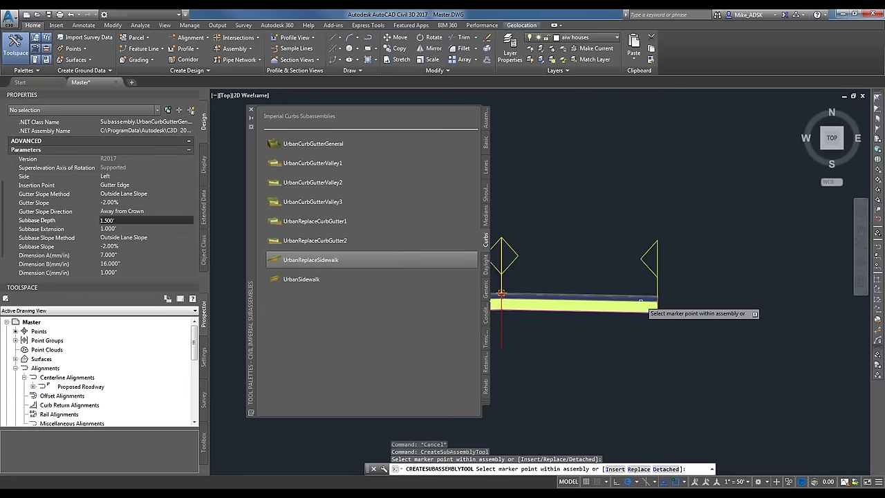
# Step: Attach the curb and gutter to the right-hand lane's outer edge marker
pyautogui.click(642, 295)
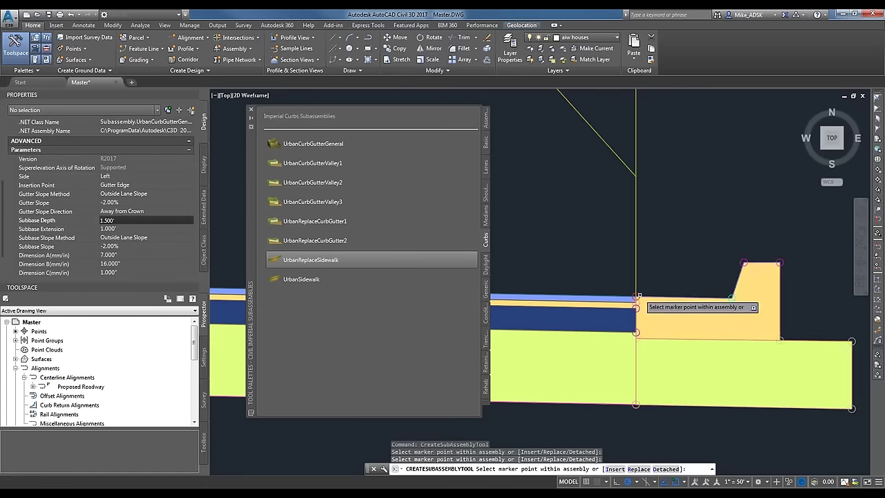
pyautogui.scroll(-4, 553, 297)
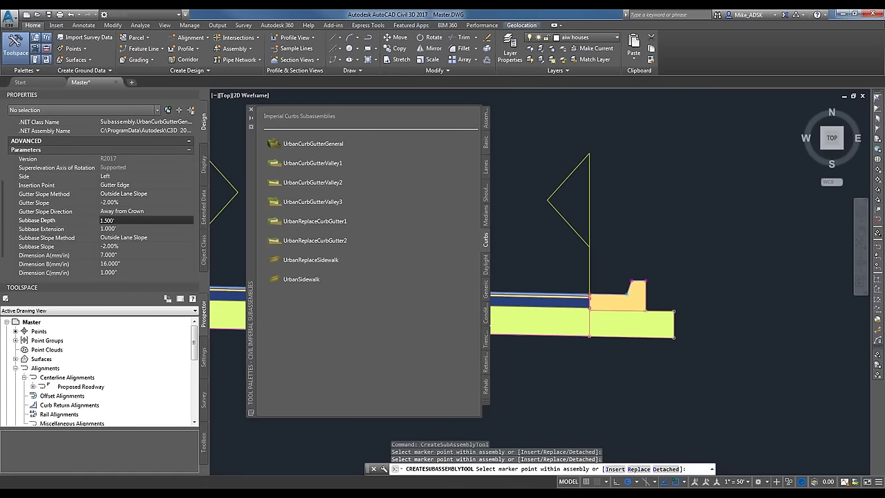
pyautogui.press('Escape')
pyautogui.scroll(-4, 678, 325)
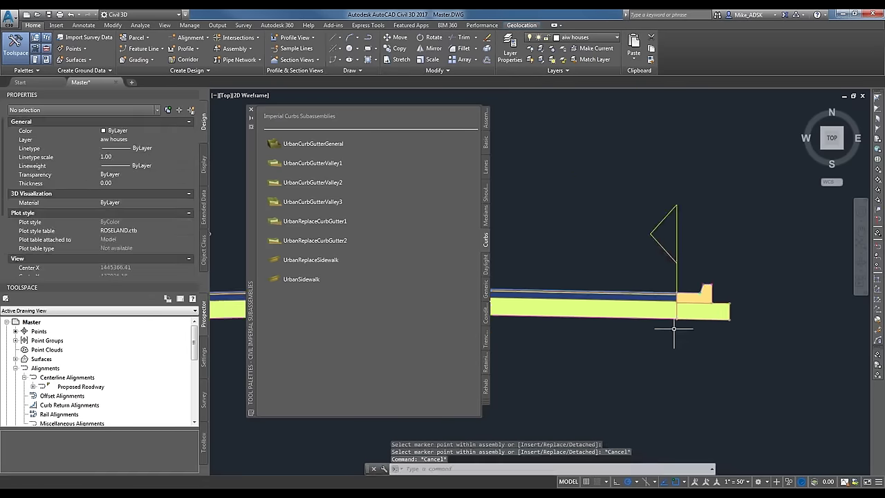
pyautogui.scroll(2, 624, 309)
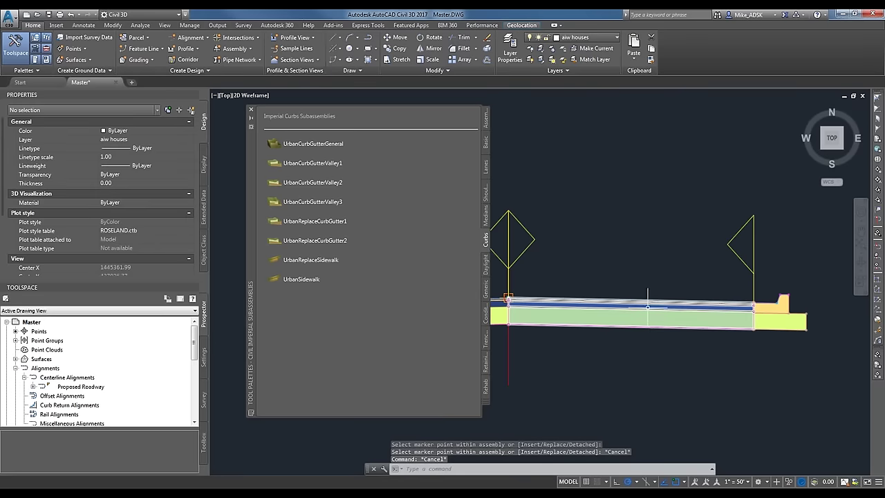
pyautogui.moveTo(768, 299); pyautogui.dragTo(697, 303, button='middle')
pyautogui.scroll(2, 697, 303)
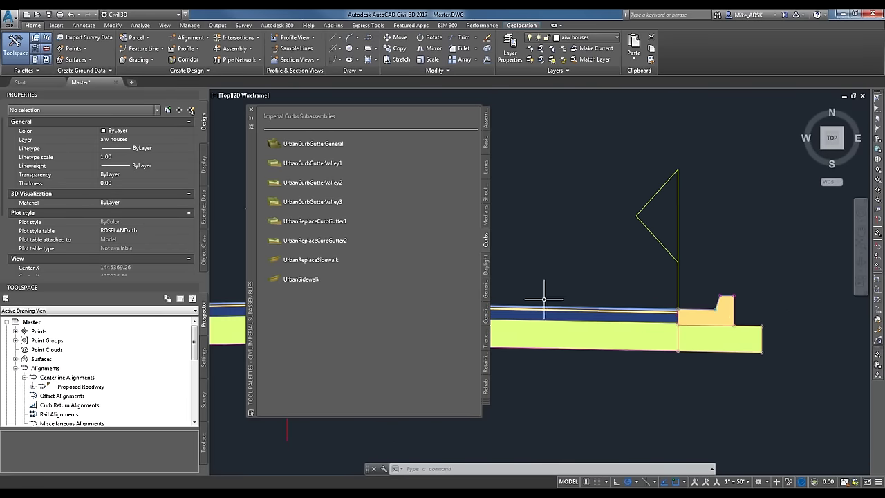
# Step: Pick the UrbanSidewalk subassembly and set its Sidewalk Width to 9 in Properties
pyautogui.click(299, 280)
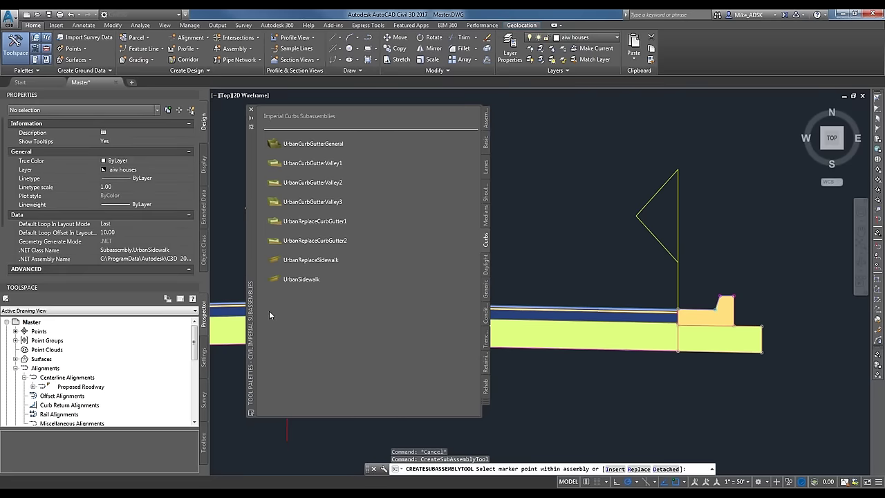
pyautogui.scroll(-3, 4, 166)
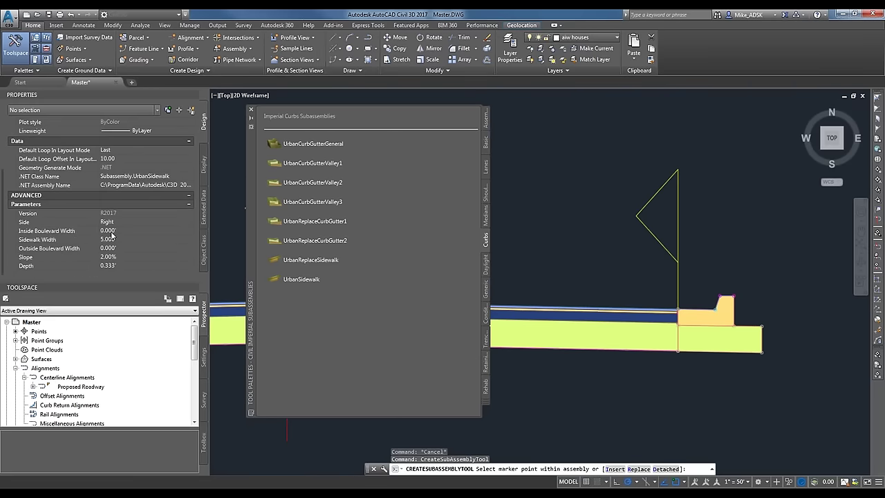
pyautogui.click(135, 231)
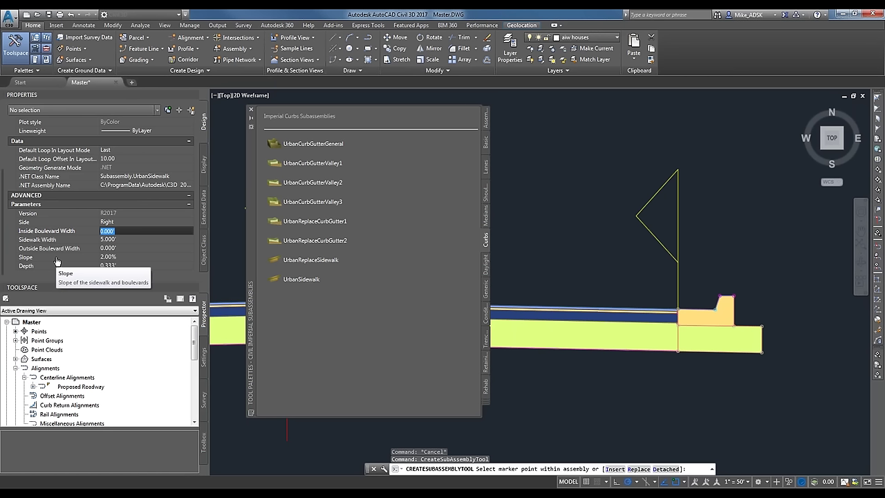
pyautogui.click(120, 240)
pyautogui.write('9')
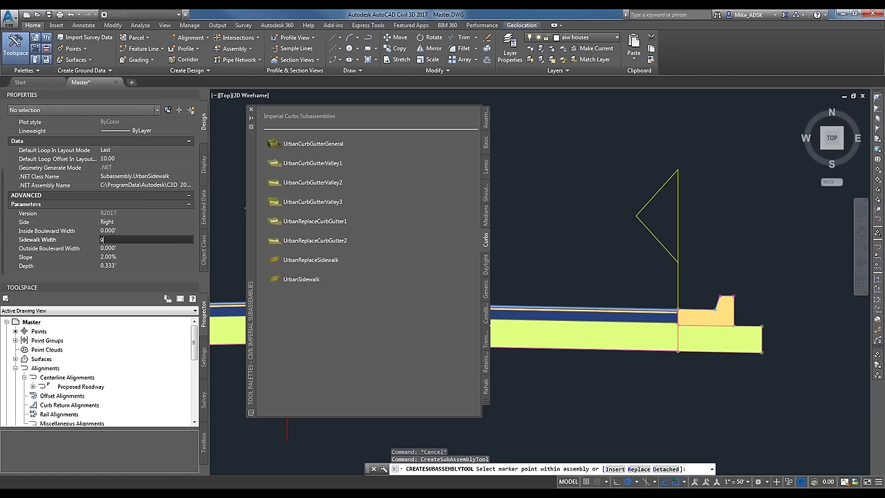
pyautogui.press('Tab')
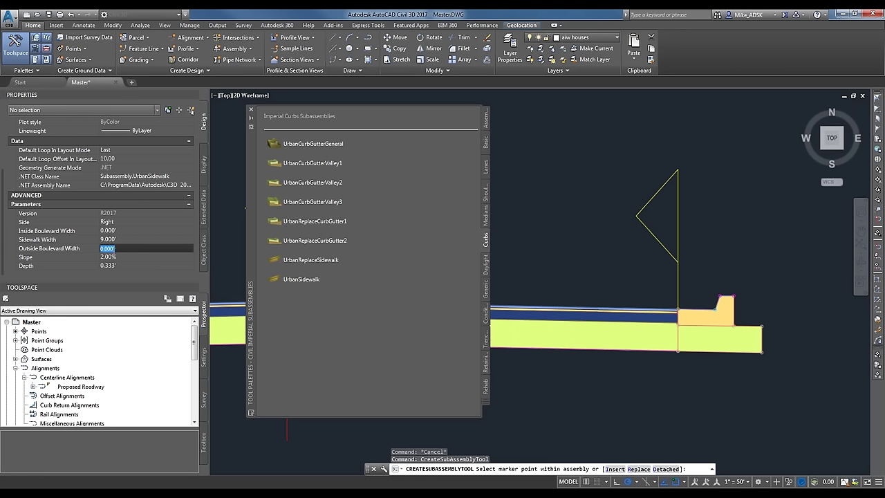
# Step: Attach the 9.000' sidewalk to the right-hand curb's back marker and finish placement
pyautogui.moveTo(38, 397); pyautogui.dragTo(121, 235)
pyautogui.scroll(5, 660, 308)
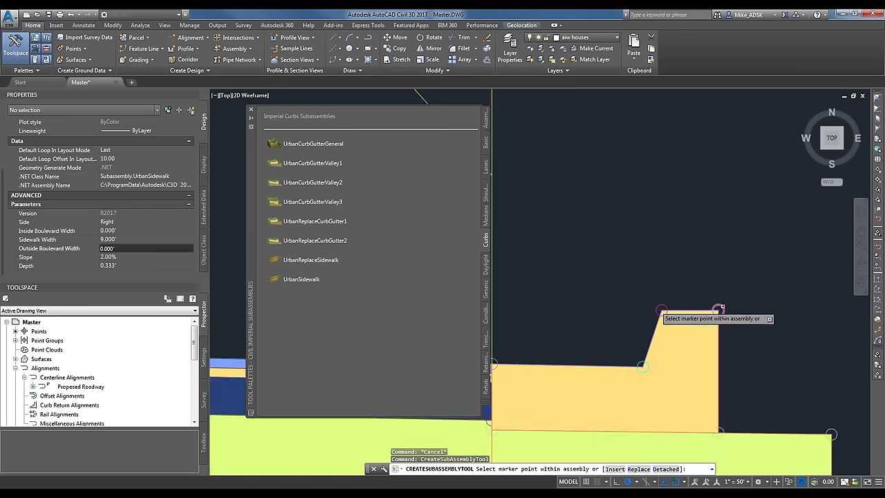
pyautogui.scroll(-5, 608, 317)
pyautogui.press('Escape')
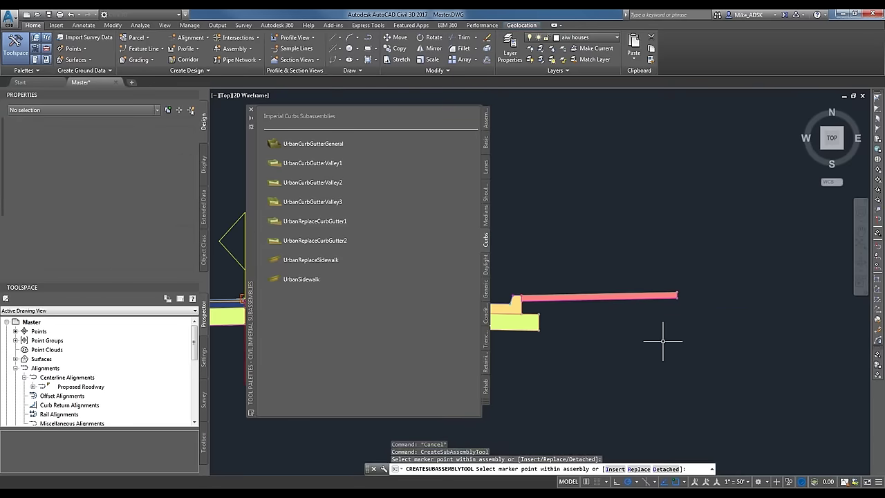
pyautogui.scroll(-3, 537, 339)
pyautogui.scroll(-1, 642, 369)
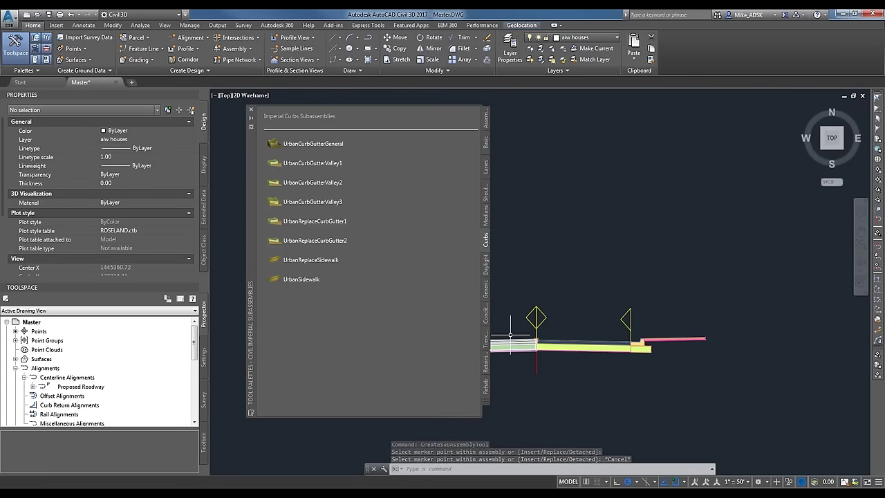
pyautogui.rightClick(484, 257)
pyautogui.click(622, 310)
pyautogui.press('Escape')
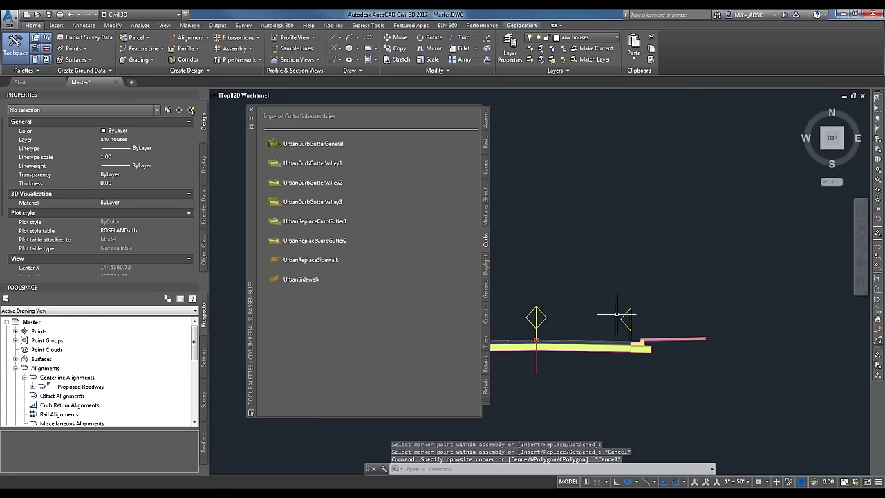
pyautogui.scroll(2, 572, 335)
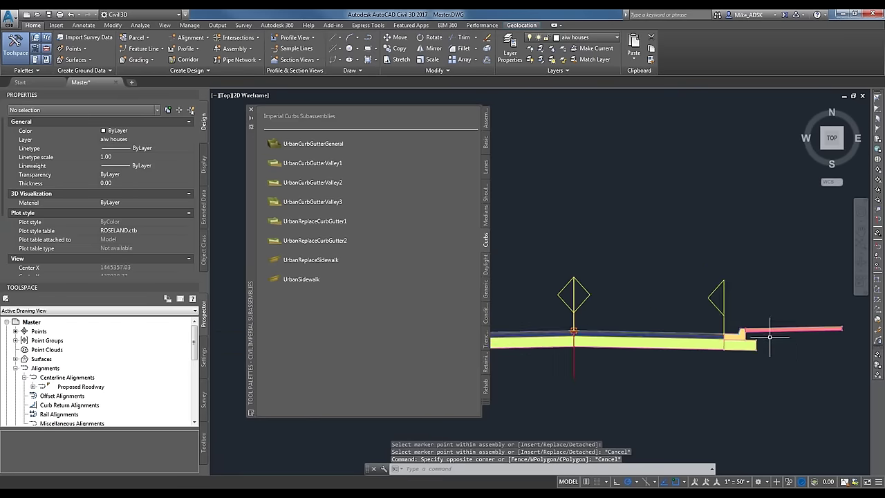
pyautogui.scroll(2, 715, 334)
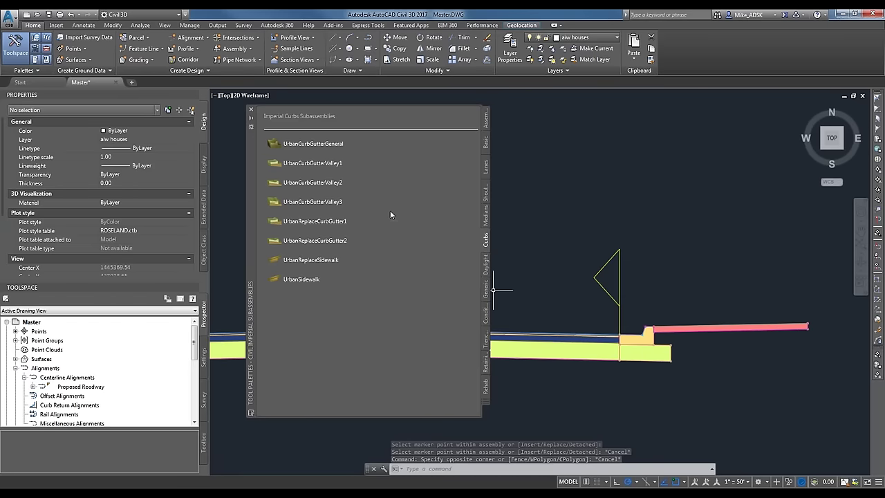
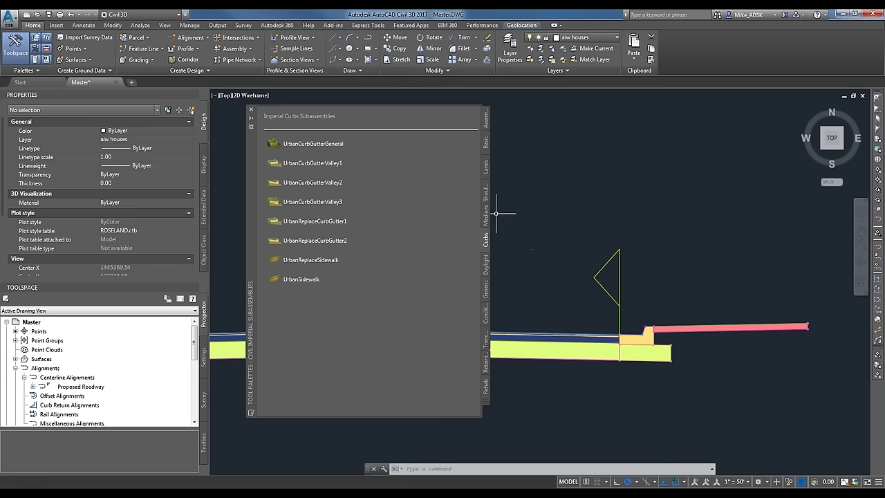
# Step: From the Daylight palette, review DaylightBasin's Foreslope Slope, then pick DaylightGeneral instead
pyautogui.click(486, 266)
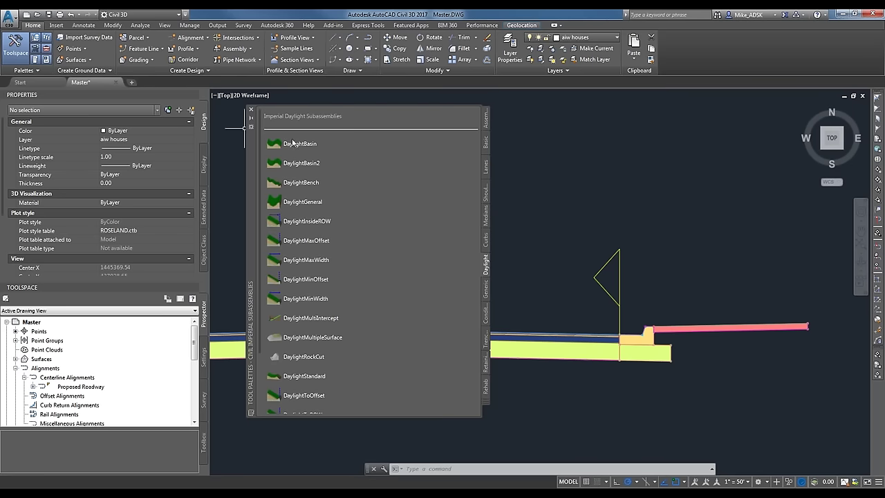
pyautogui.click(292, 143)
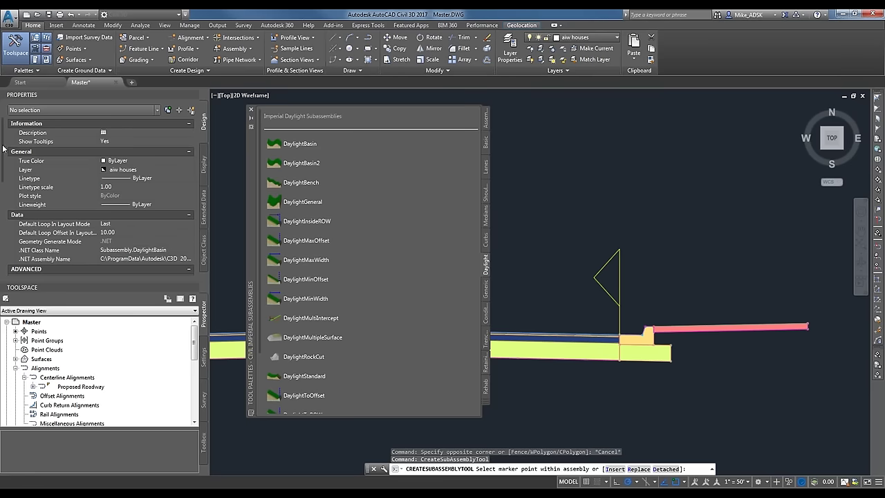
pyautogui.scroll(-5, 6, 152)
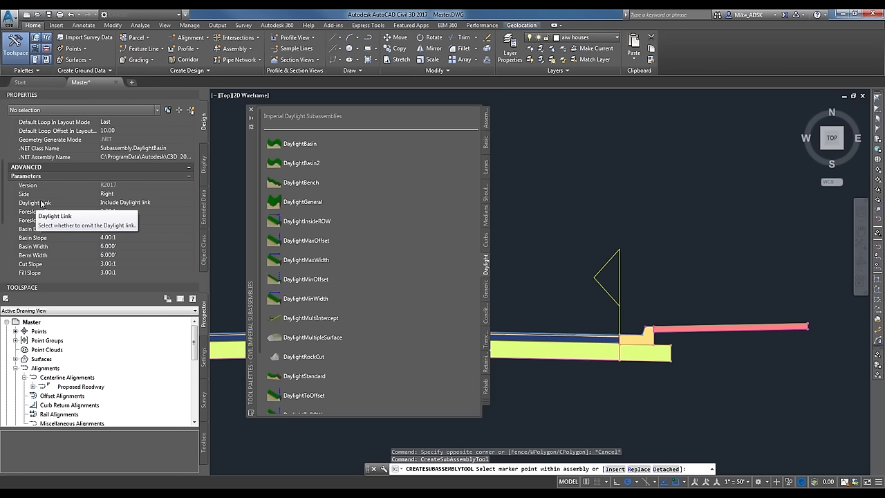
pyautogui.click(107, 212)
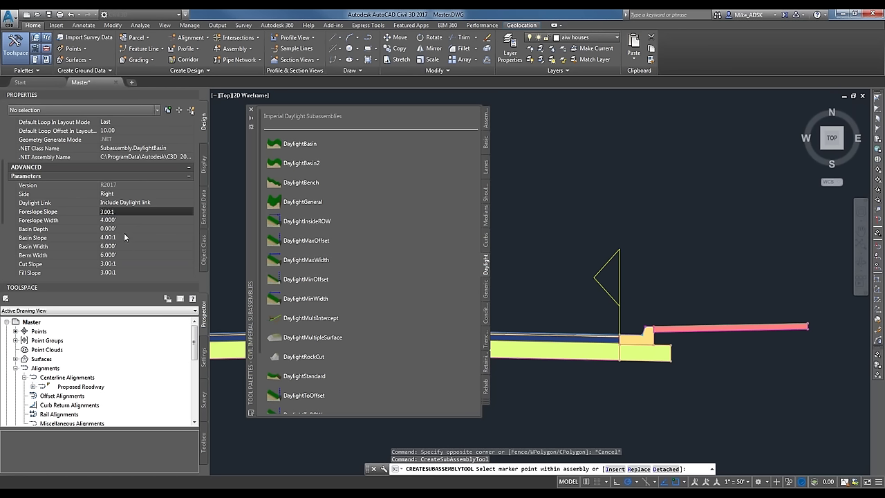
pyautogui.press('Tab')
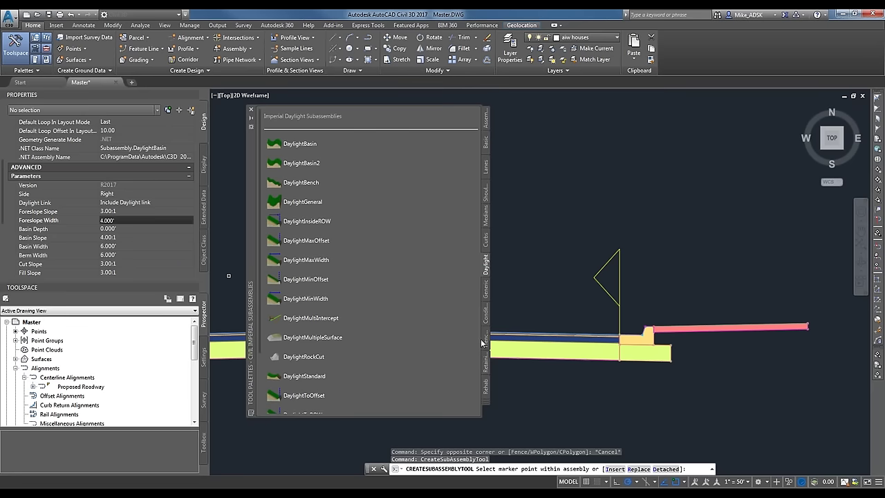
pyautogui.click(315, 206)
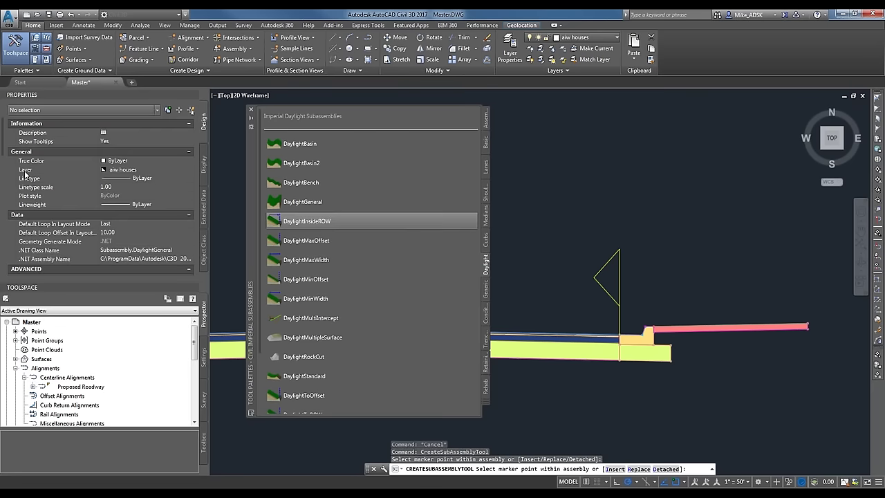
pyautogui.scroll(-5, 6, 166)
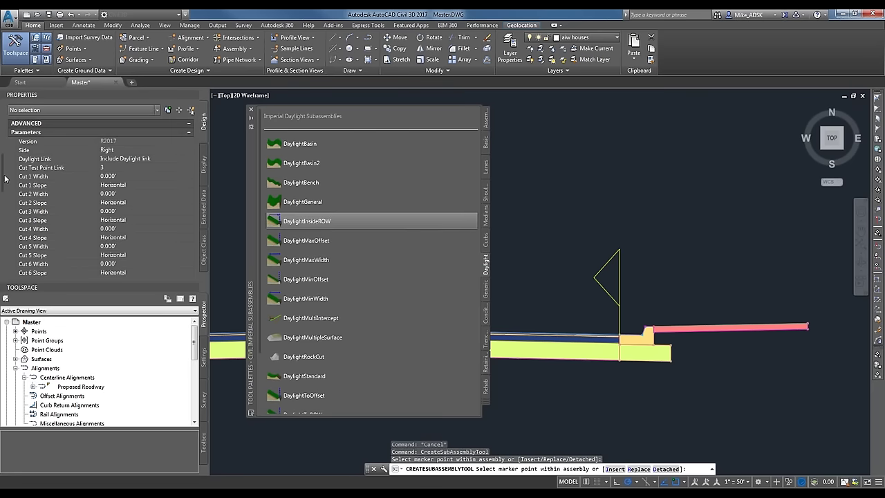
pyautogui.scroll(-6, 148, 178)
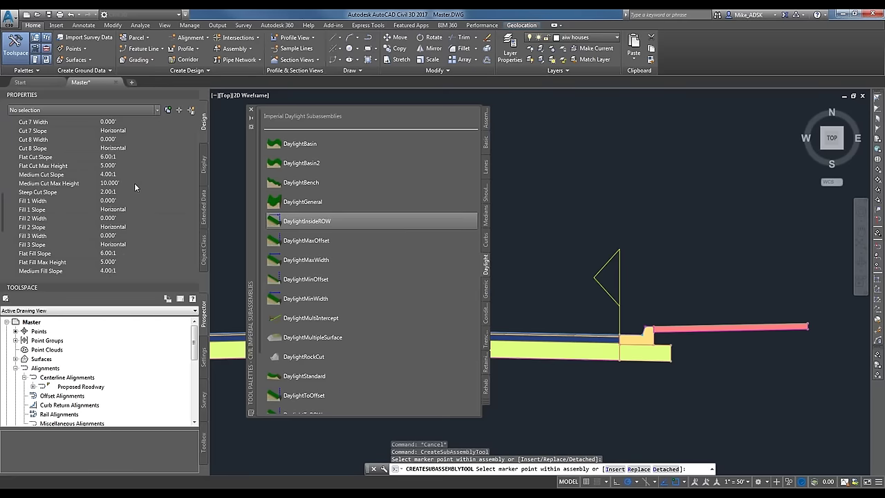
pyautogui.scroll(-4, 125, 258)
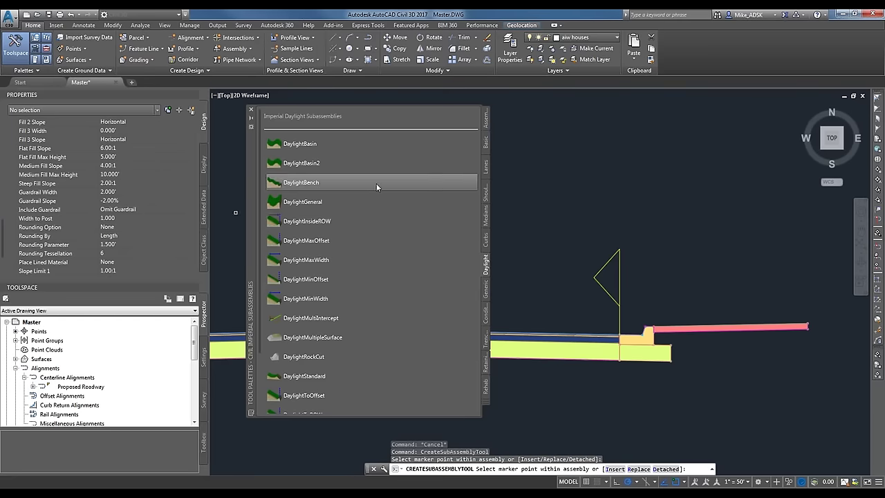
pyautogui.click(325, 201)
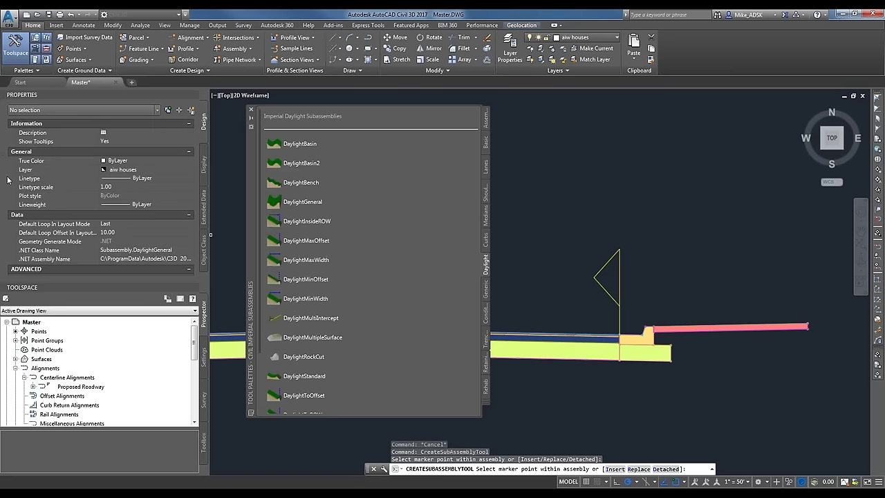
pyautogui.scroll(-5, 3, 153)
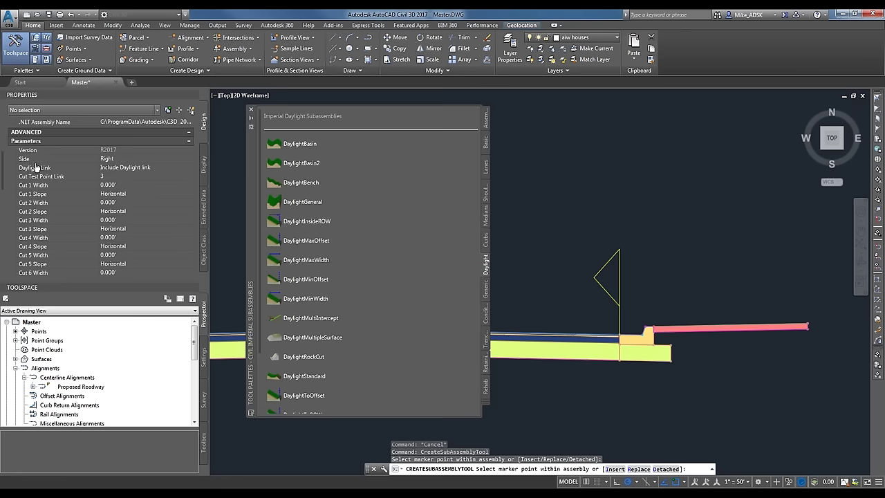
pyautogui.scroll(-3, 3, 176)
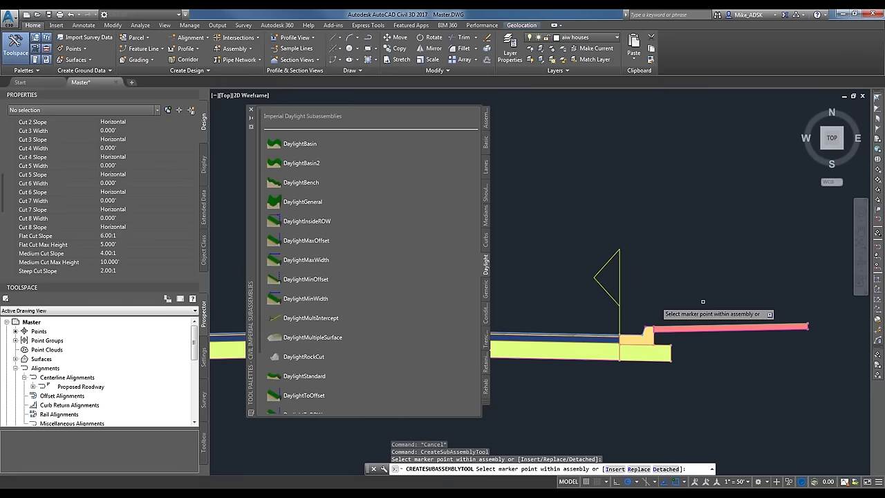
# Step: End the DaylightGeneral placement and bring back the Tool Palettes
pyautogui.scroll(5, 795, 325)
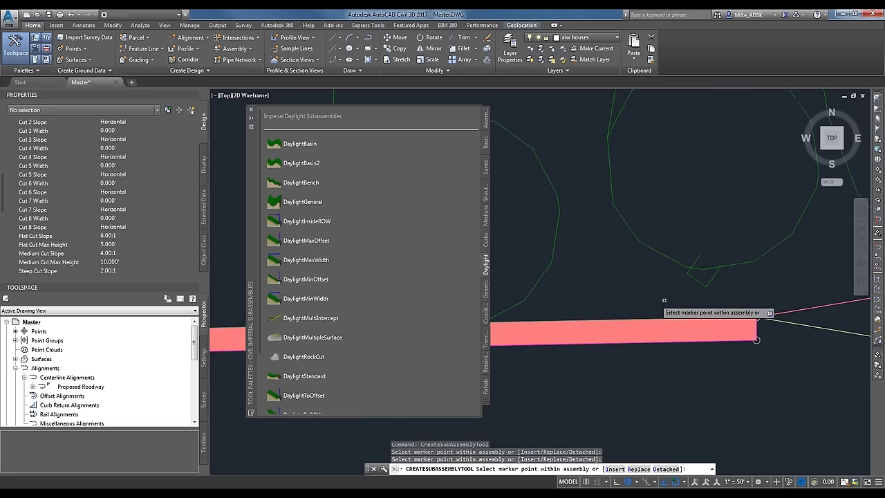
pyautogui.scroll(-5, 691, 328)
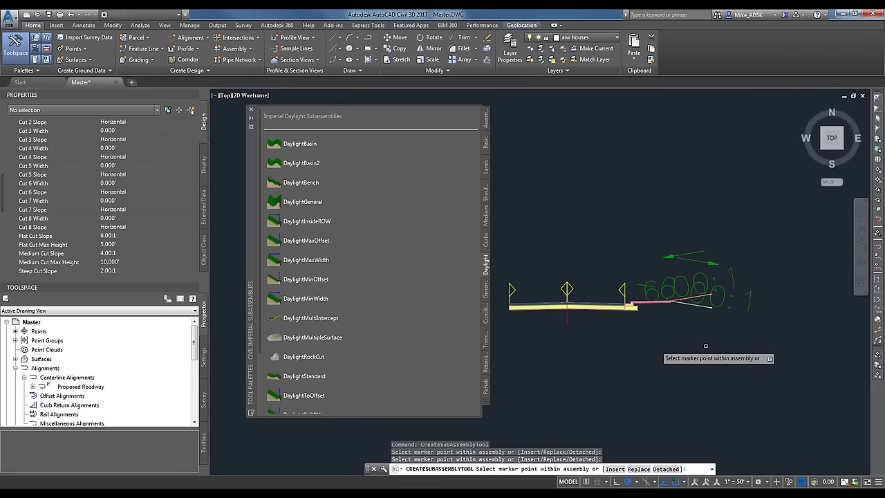
pyautogui.press('Escape')
pyautogui.scroll(3, 682, 300)
pyautogui.hotkey('ctrl', '3')
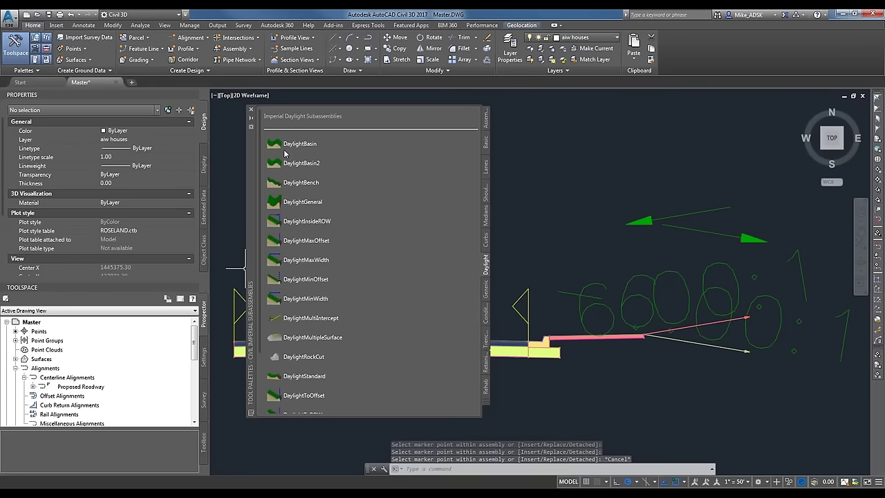
pyautogui.scroll(-1, 495, 280)
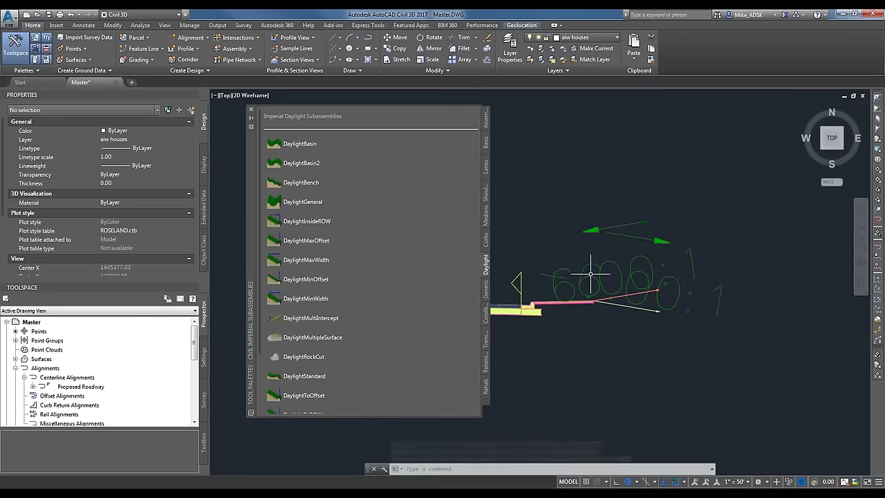
pyautogui.moveTo(592, 267); pyautogui.dragTo(643, 275, button='middle')
# Step: Crossing-select the three right-side subassemblies: curb, sidewalk and DaylightGeneral
pyautogui.scroll(-1, 692, 277)
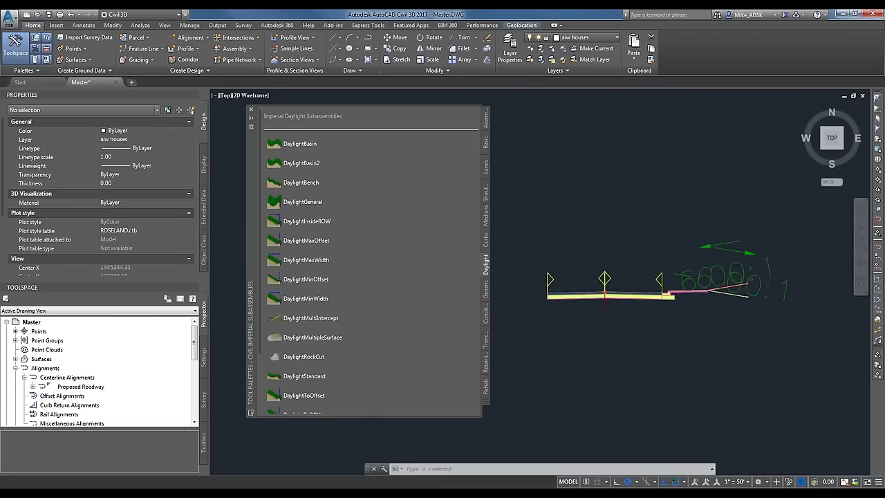
pyautogui.scroll(1, 726, 278)
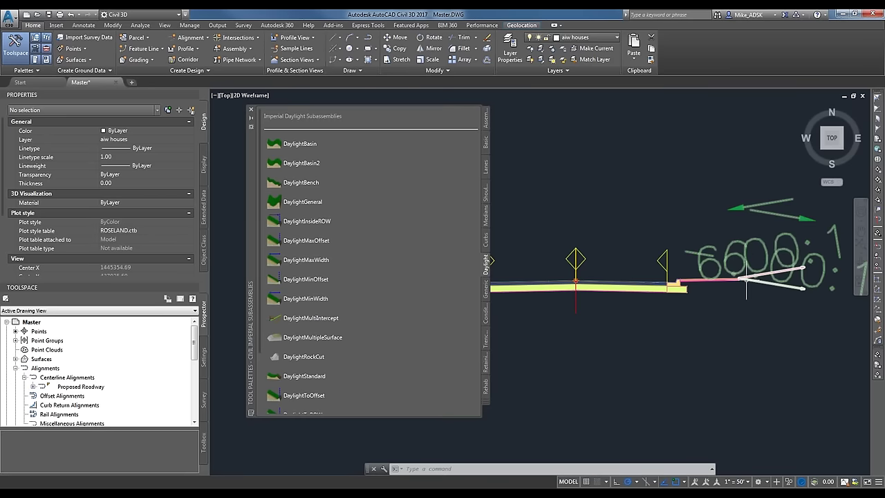
pyautogui.scroll(-1, 705, 330)
pyautogui.scroll(2, 736, 304)
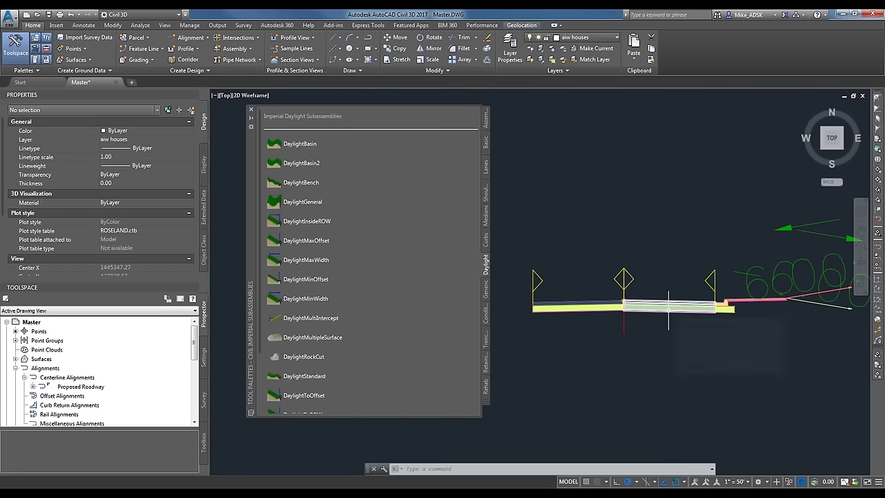
pyautogui.scroll(2, 752, 304)
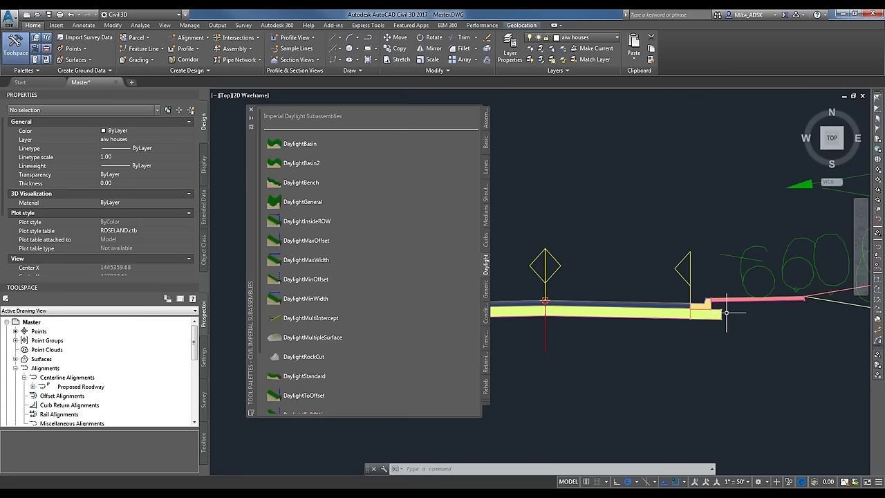
pyautogui.scroll(-1, 665, 254)
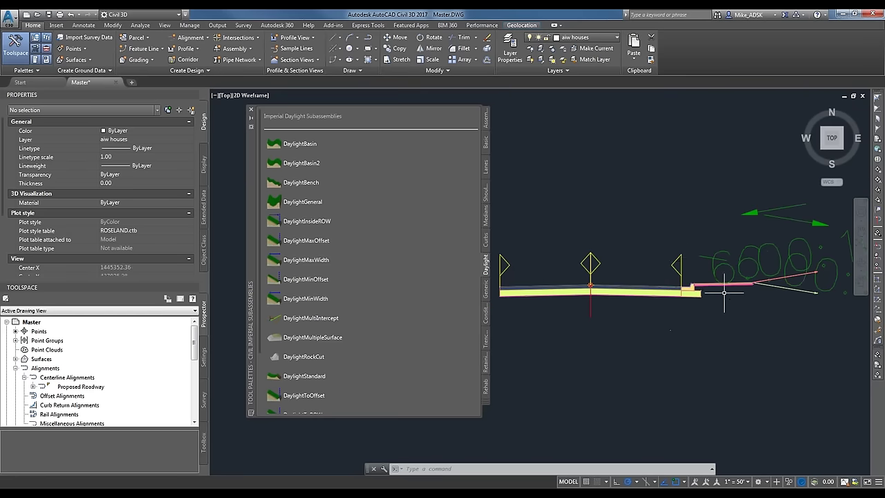
pyautogui.scroll(1, 748, 305)
pyautogui.click(788, 321)
pyautogui.click(629, 199)
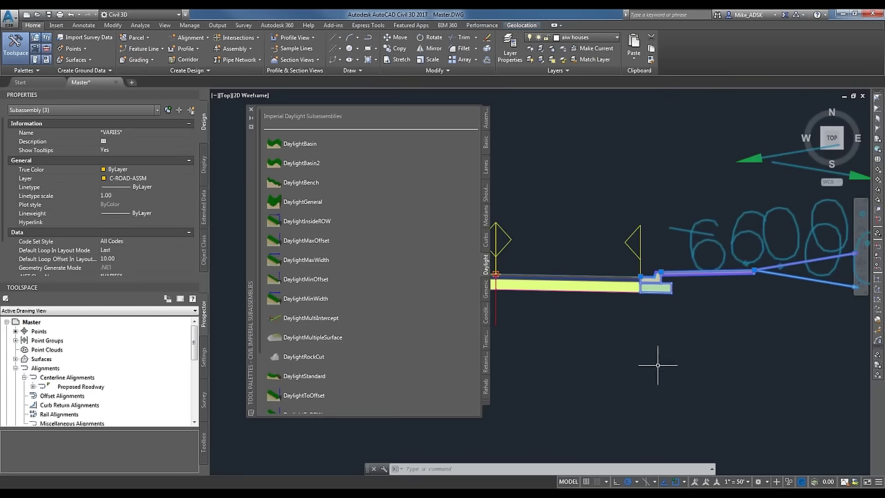
# Step: Mirror the selected curb, sidewalk and daylight pieces about the assembly baseline marker
pyautogui.rightClick(647, 385)
pyautogui.click(733, 388)
pyautogui.moveTo(553, 291); pyautogui.dragTo(688, 290, button='middle')
pyautogui.scroll(3, 650, 302)
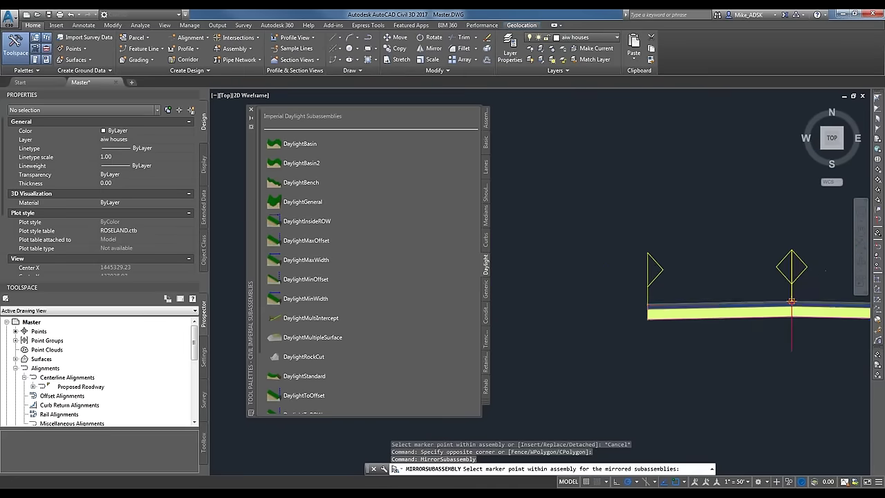
pyautogui.scroll(2, 639, 317)
pyautogui.click(639, 323)
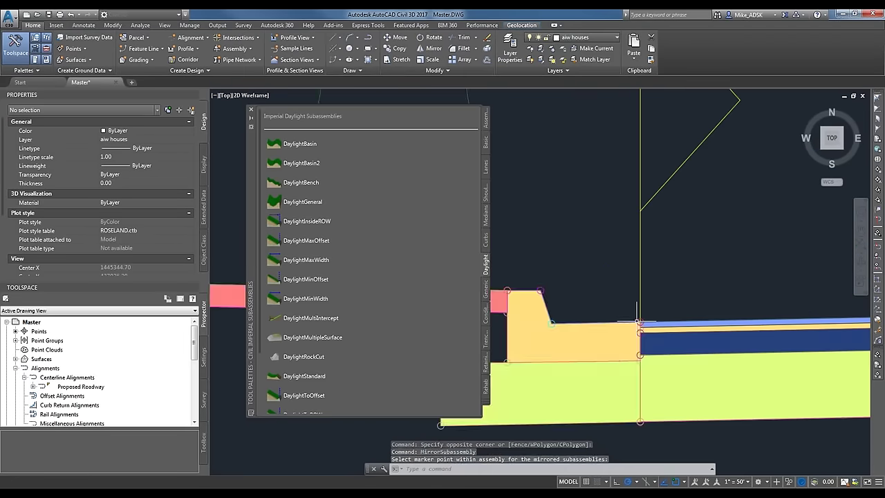
pyautogui.scroll(-5, 668, 338)
pyautogui.press('Escape')
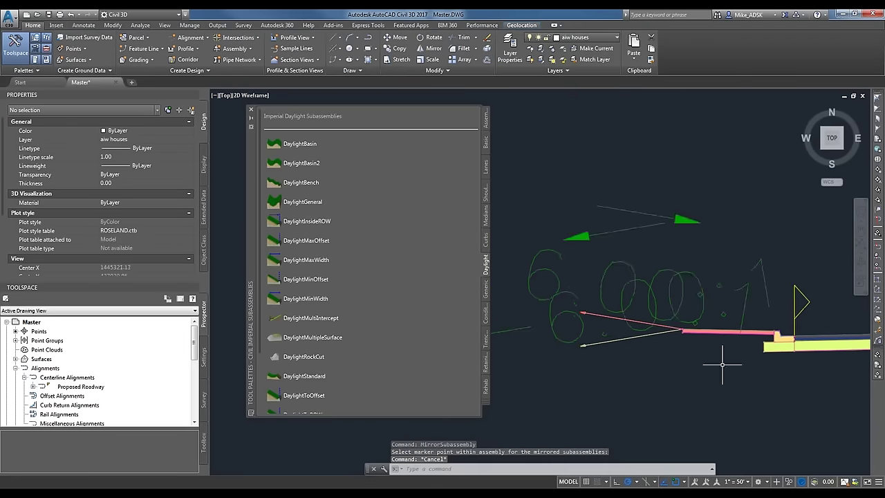
pyautogui.scroll(-3, 608, 324)
pyautogui.moveTo(661, 314); pyautogui.dragTo(678, 324, button='middle')
pyautogui.scroll(2, 678, 323)
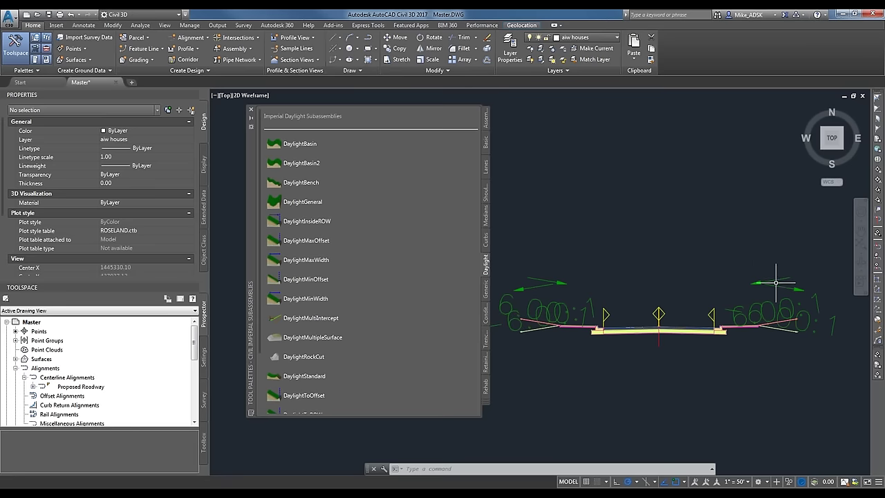
# Step: Switch the tool palette to the Basic subassemblies, cancelling a stray selection
pyautogui.click(650, 206)
pyautogui.click(593, 234)
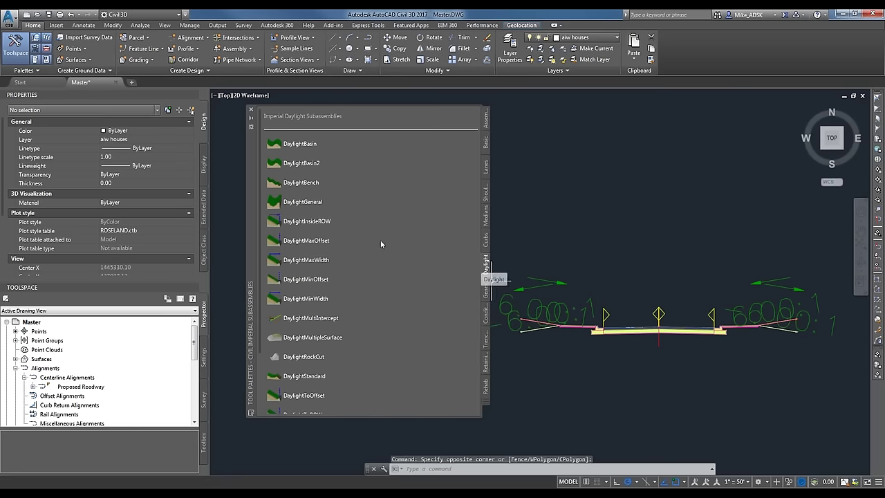
pyautogui.scroll(-4, 257, 276)
pyautogui.scroll(4, 256, 277)
pyautogui.click(486, 141)
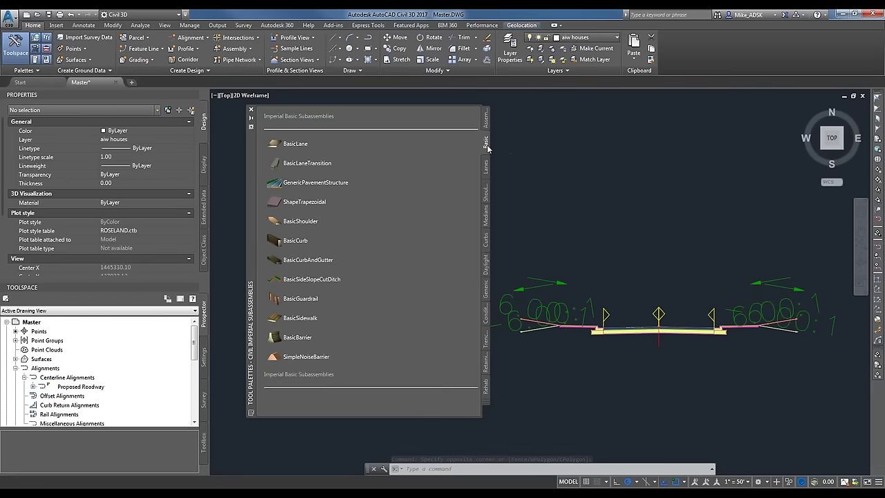
pyautogui.press('Escape')
pyautogui.press('Escape')
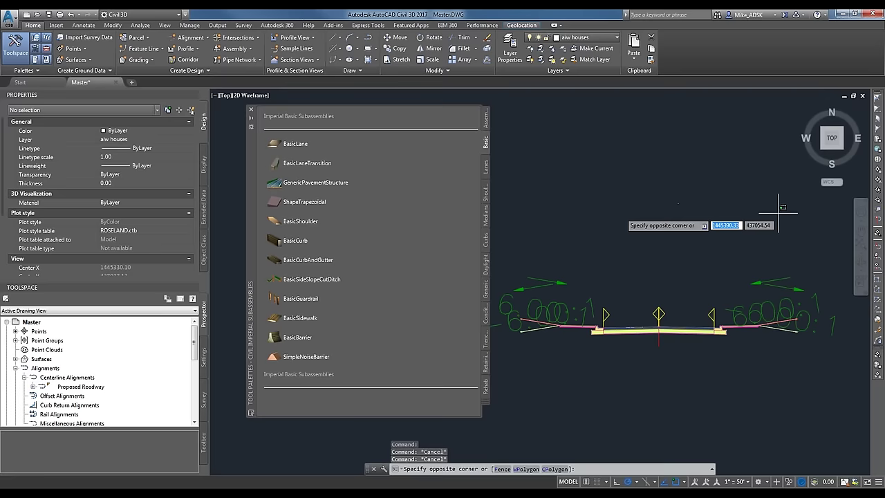
# Step: Delete the right and left DaylightGeneral subassemblies and pick BasicSideSlopeCutDitch
pyautogui.click(771, 234)
pyautogui.click(804, 354)
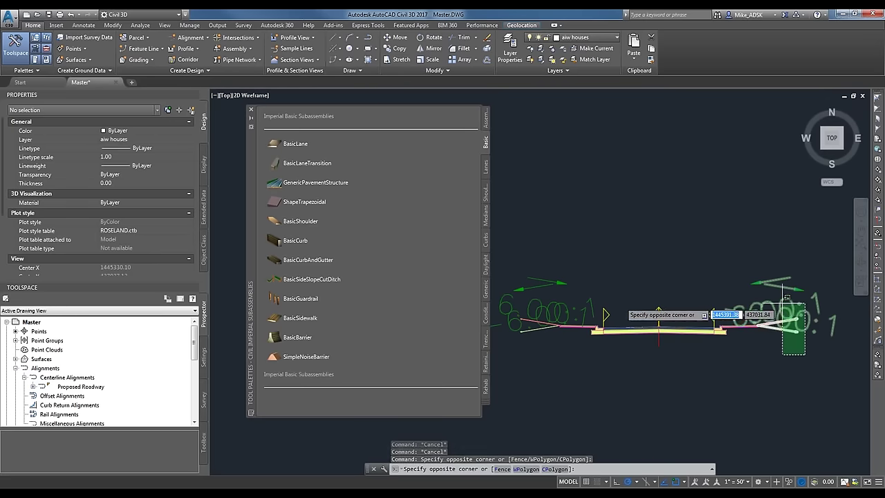
pyautogui.click(728, 337)
pyautogui.press('Delete')
pyautogui.click(506, 342)
pyautogui.click(497, 297)
pyautogui.press('Delete')
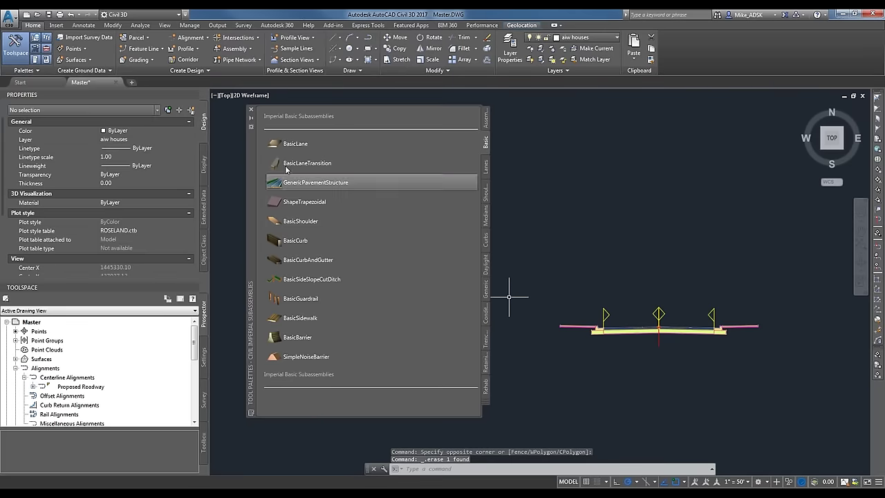
pyautogui.click(312, 280)
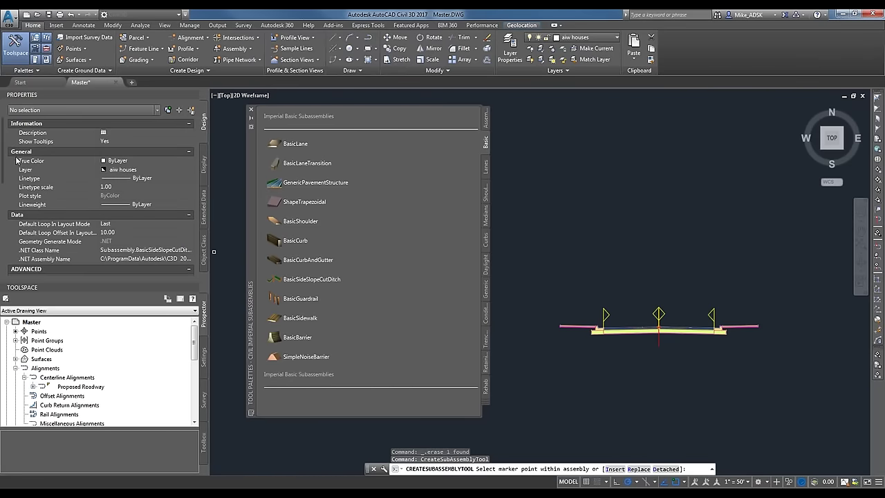
# Step: Set the side-slope Cut Slope to 3 and foreslope, bottom and backslope values to 0
pyautogui.scroll(-5, 69, 207)
pyautogui.click(125, 177)
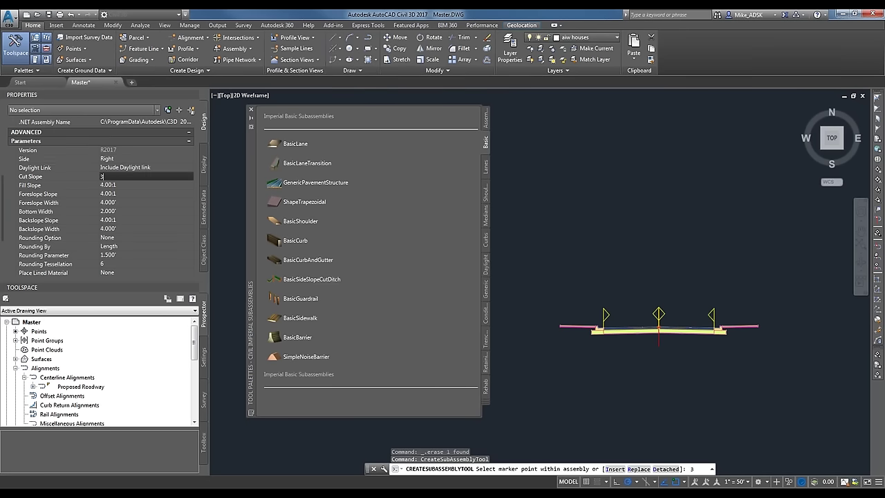
pyautogui.press('Return')
pyautogui.write('3')
pyautogui.press('Return')
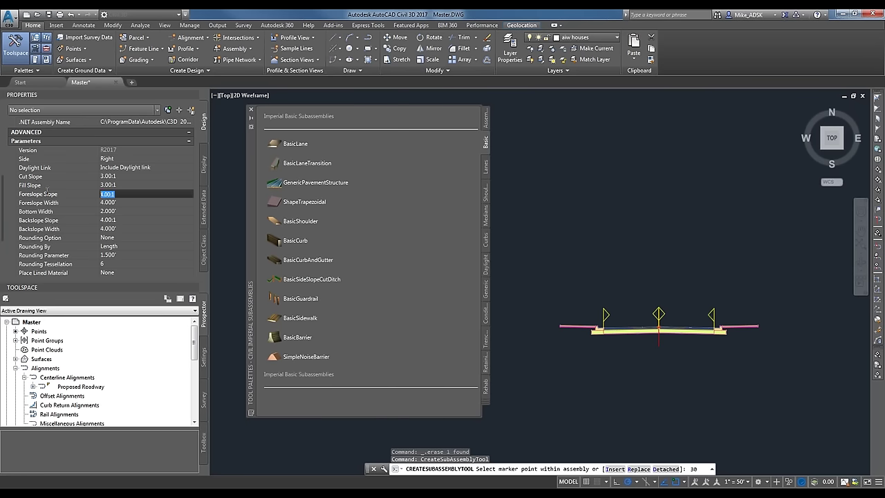
pyautogui.write('0')
pyautogui.press('Tab')
pyautogui.write('0')
pyautogui.press('Tab')
pyautogui.write('0')
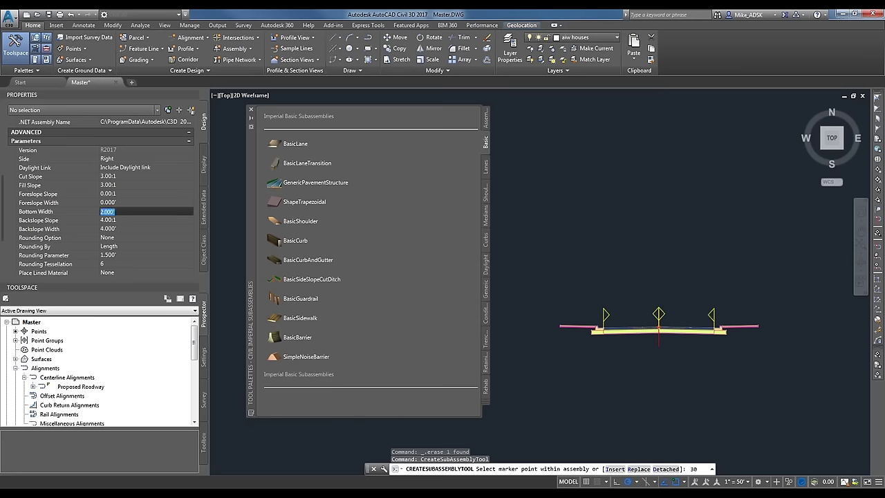
pyautogui.press('Tab')
pyautogui.write('0')
pyautogui.press('Tab')
pyautogui.write('0')
pyautogui.press('Tab')
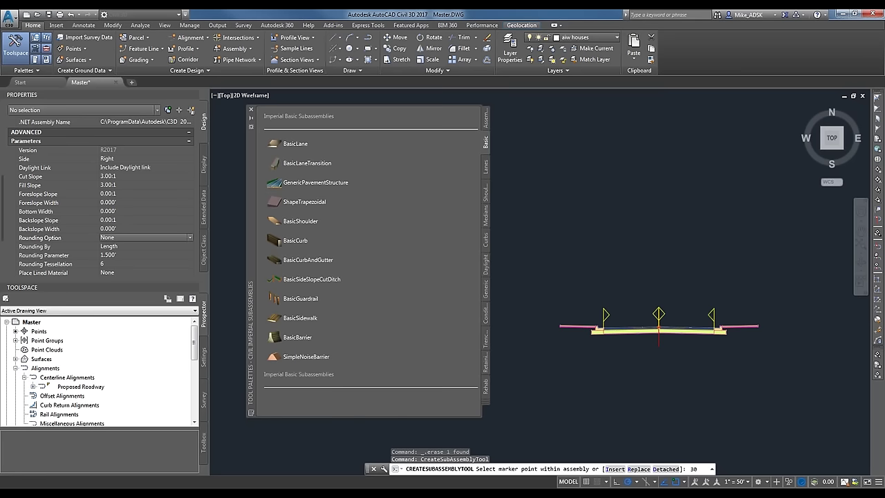
# Step: Attempt to pick the right marker point, then cancel the accidental selection window
pyautogui.scroll(5, 703, 319)
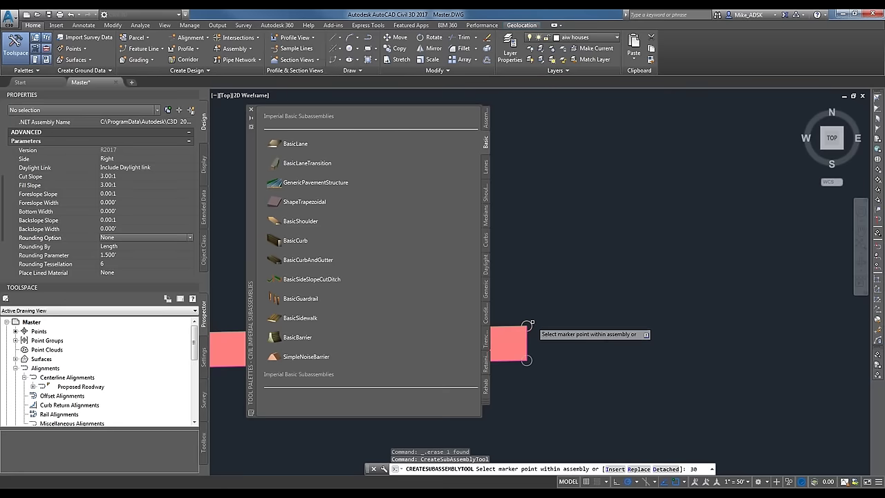
pyautogui.scroll(-5, 507, 320)
pyautogui.click(607, 318)
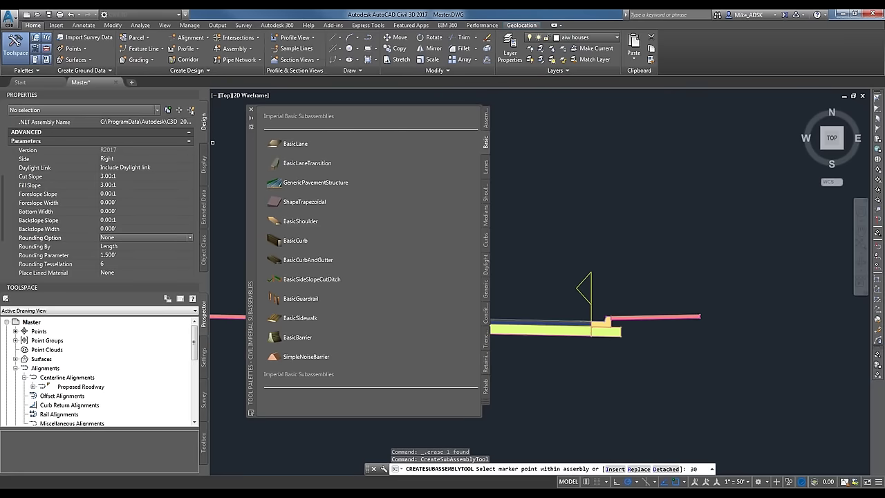
pyautogui.scroll(6, 622, 269)
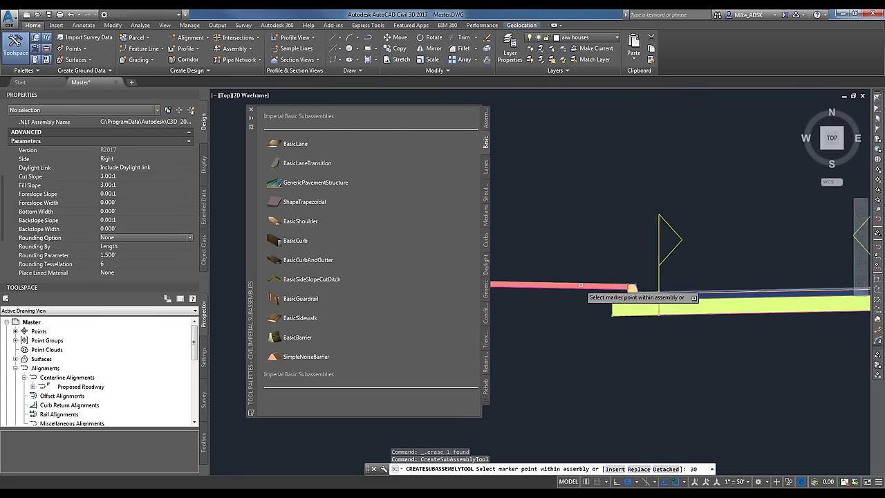
pyautogui.scroll(4, 606, 285)
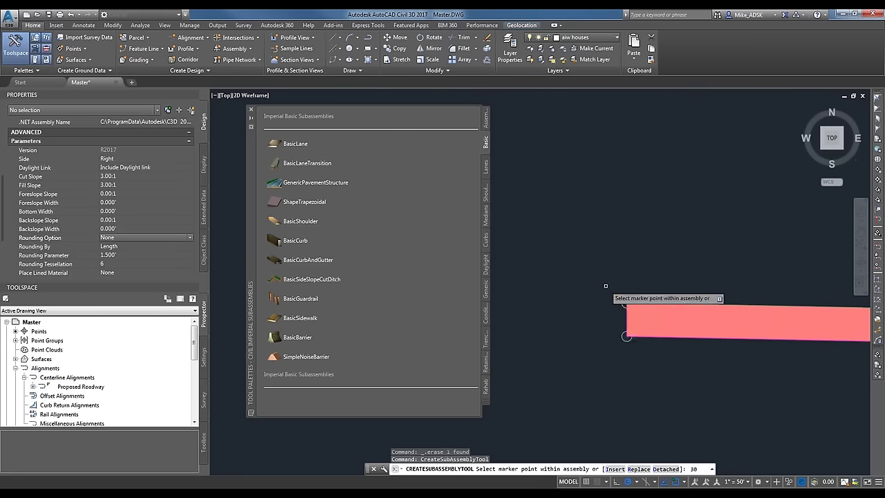
pyautogui.click(575, 302)
pyautogui.press('Escape')
pyautogui.press('Escape')
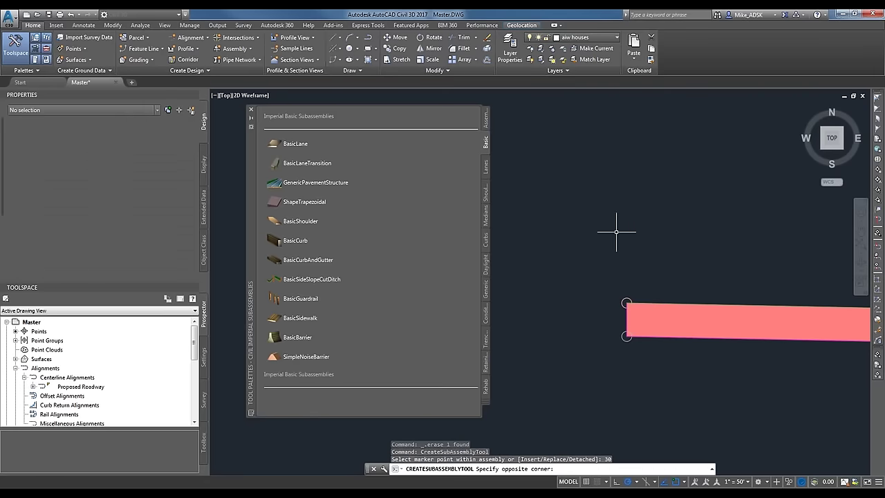
# Step: Restart BasicSideSlopeCutDitch with Cut Slope 3, Fill Slope 3 and Foreslope Slope 0
pyautogui.click(304, 278)
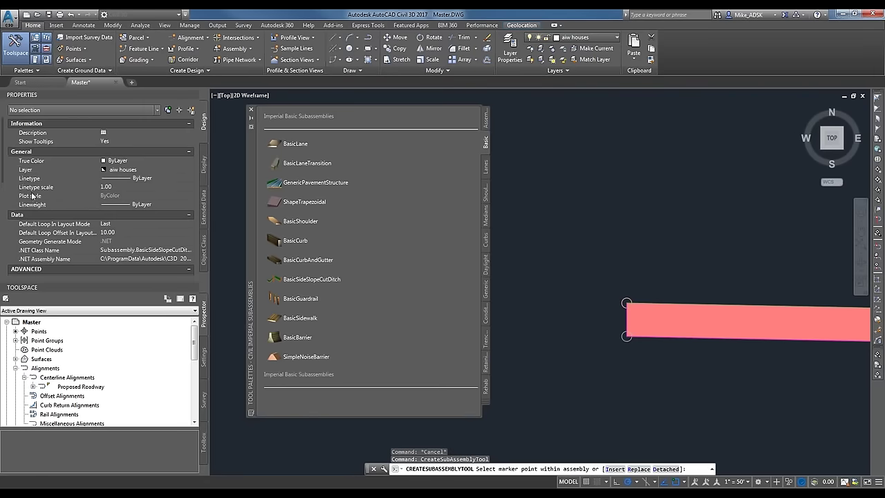
pyautogui.scroll(-1, 6, 181)
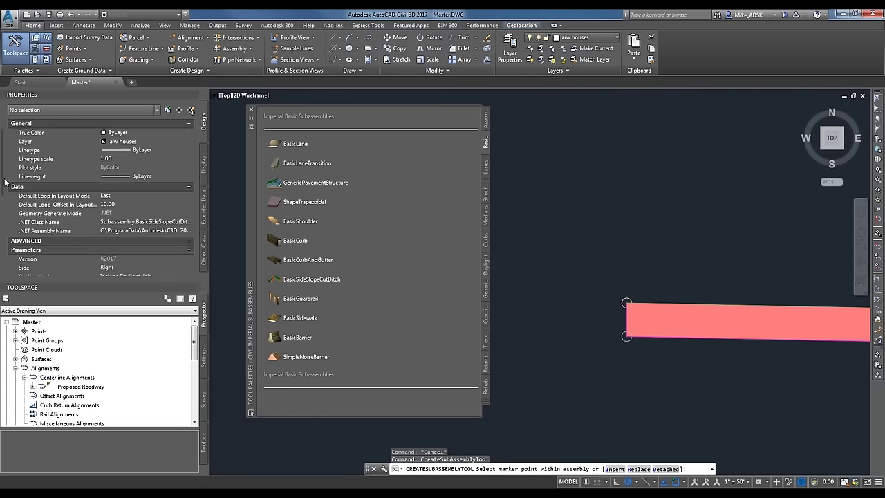
pyautogui.scroll(-3, 4, 182)
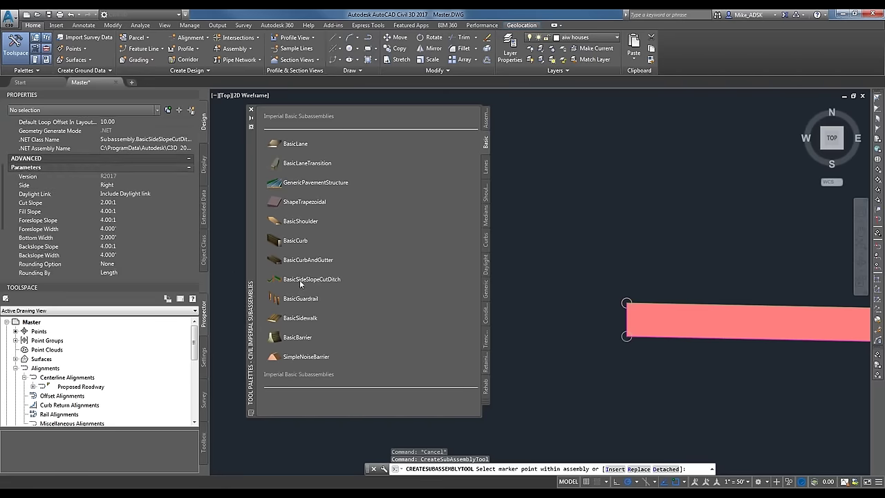
pyautogui.scroll(-4, 5, 163)
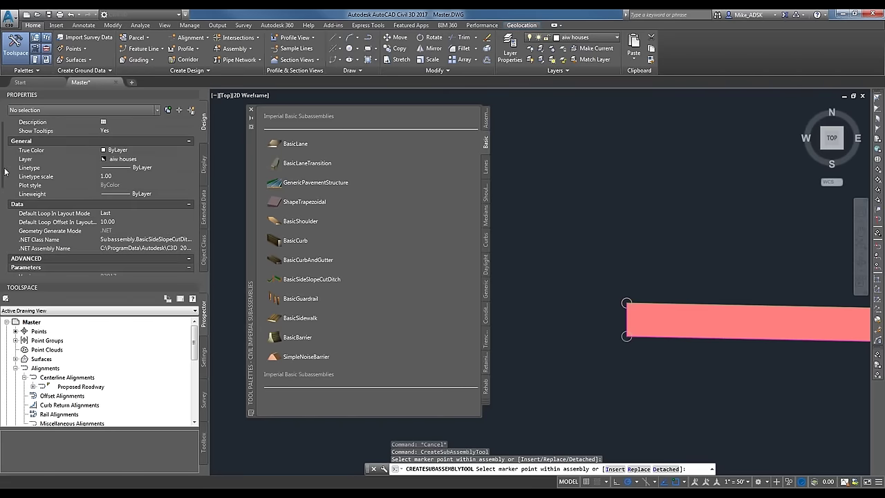
pyautogui.click(241, 188)
pyautogui.click(67, 185)
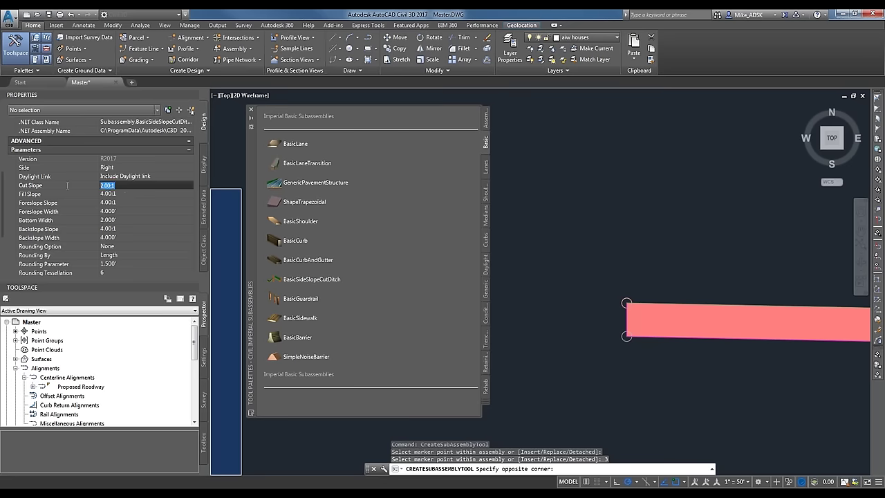
pyautogui.write('3')
pyautogui.press('Tab')
pyautogui.write('3')
pyautogui.press('Tab')
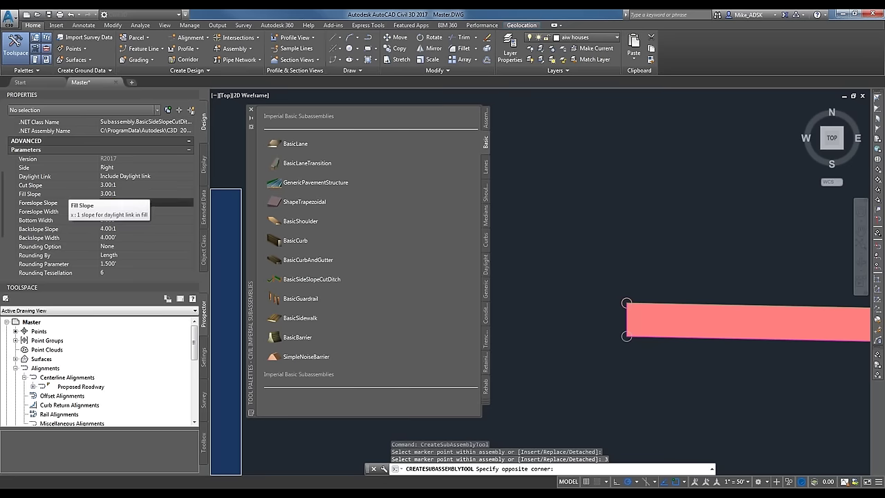
pyautogui.write('0')
pyautogui.press('Tab')
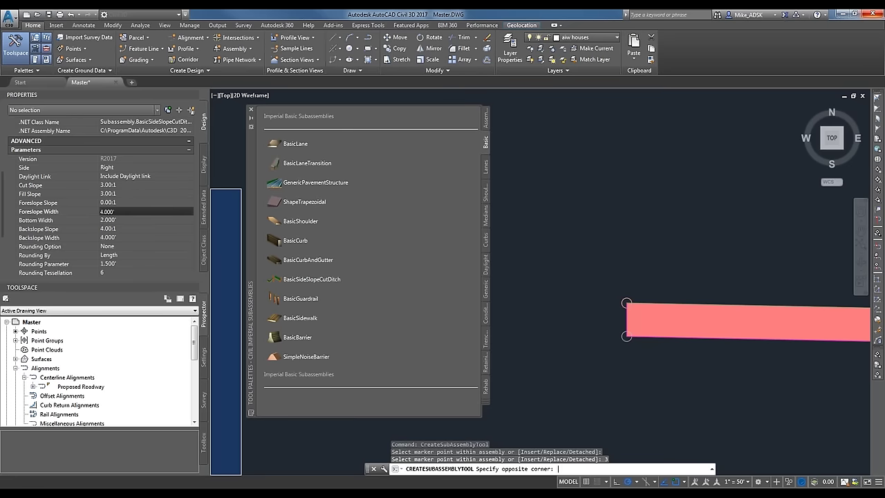
# Step: Zero the foreslope width, bottom width and backslope values, then attach at the right edge marker
pyautogui.write('0')
pyautogui.press('Tab')
pyautogui.write('0')
pyautogui.press('Tab')
pyautogui.write('0')
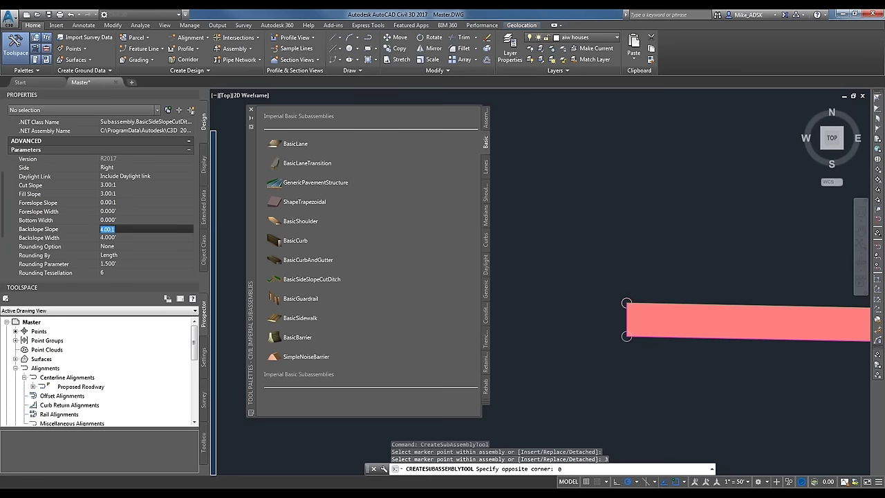
pyautogui.press('Tab')
pyautogui.write('0')
pyautogui.press('Tab')
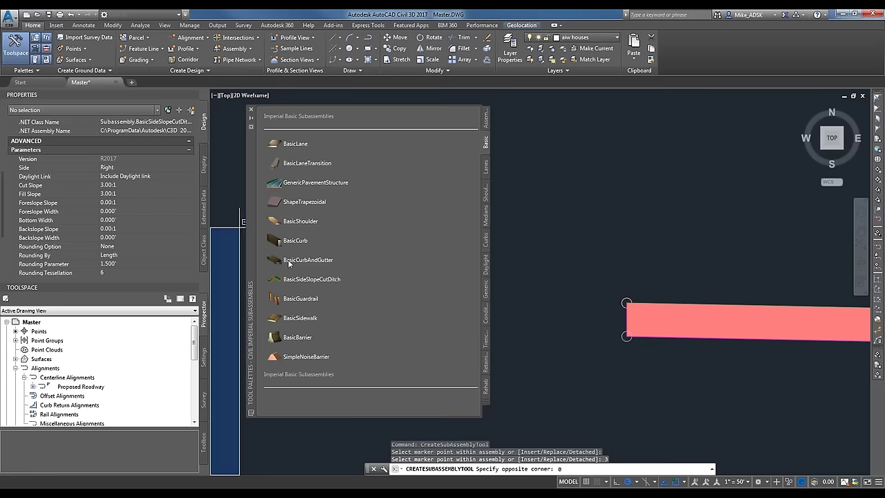
pyautogui.click(242, 349)
pyautogui.scroll(6, 691, 283)
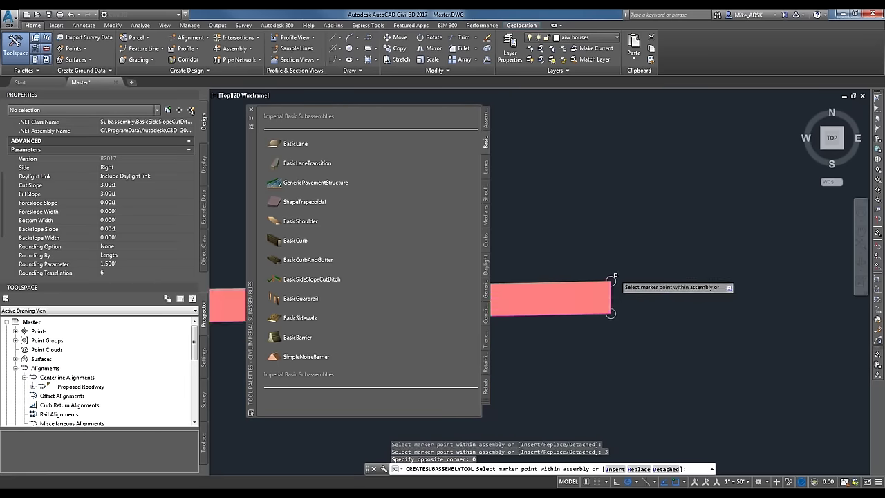
pyautogui.click(611, 280)
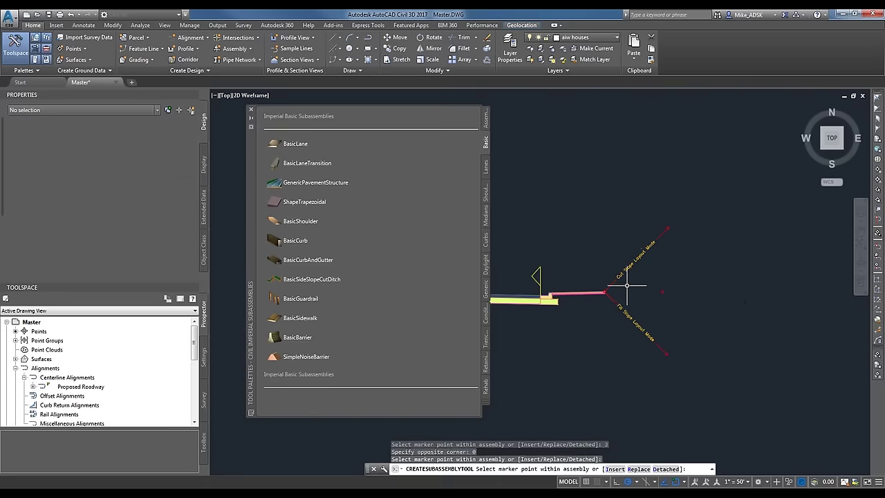
# Step: Mirror the right side-slope daylight onto the assembly's left side
pyautogui.press('Escape')
pyautogui.scroll(2, 624, 288)
pyautogui.click(622, 356)
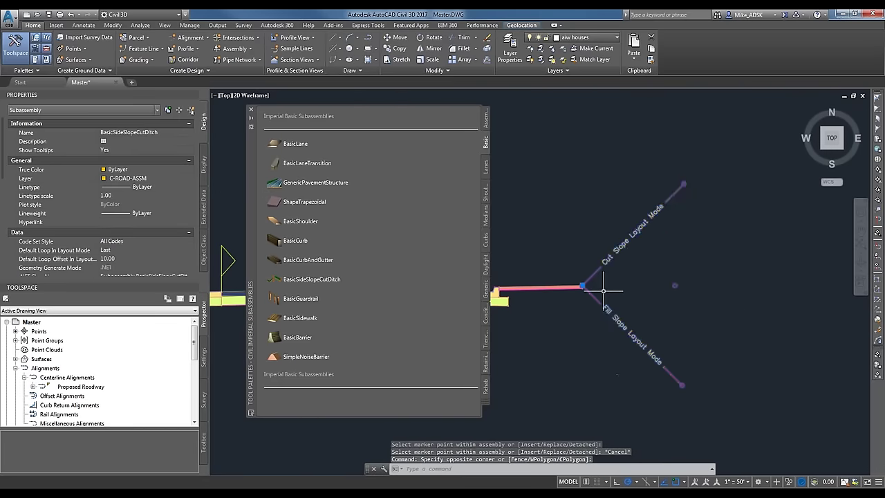
pyautogui.rightClick(604, 290)
pyautogui.click(641, 282)
pyautogui.scroll(-2, 652, 325)
pyautogui.scroll(-2, 652, 325)
pyautogui.scroll(5, 672, 296)
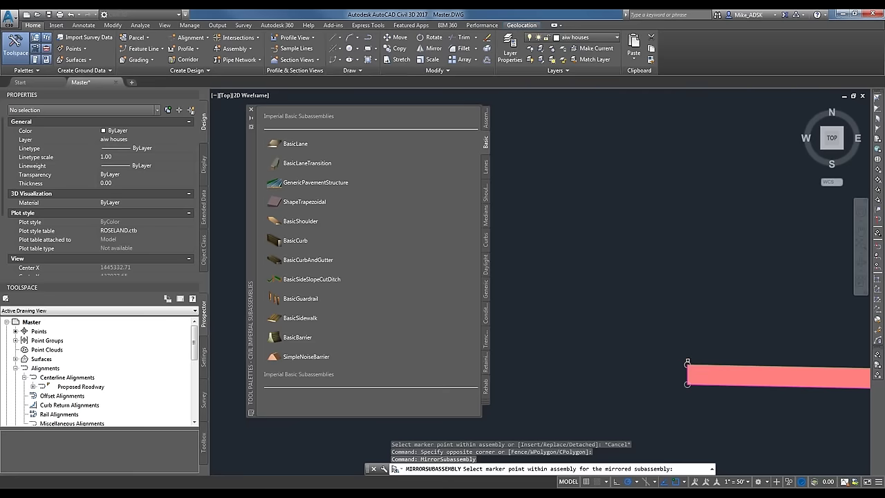
pyautogui.press('Escape')
pyautogui.press('Escape')
# Step: Auto-hide the subassembly palette and reframe the view on the symmetric assembly
pyautogui.scroll(-2, 580, 286)
pyautogui.scroll(-3, 580, 286)
pyautogui.scroll(2, 554, 296)
pyautogui.click(251, 118)
pyautogui.scroll(-1, 561, 246)
pyautogui.scroll(3, 561, 245)
pyautogui.moveTo(520, 251); pyautogui.dragTo(549, 277, button='middle')
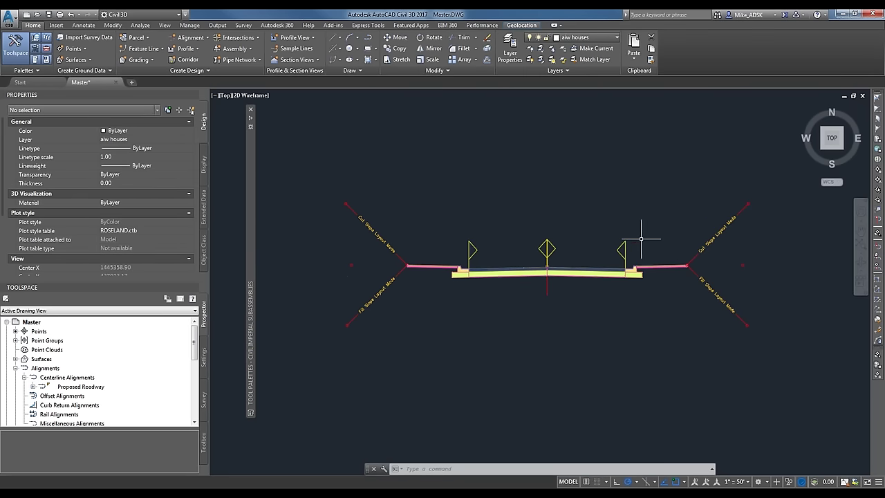
pyautogui.scroll(-1, 656, 261)
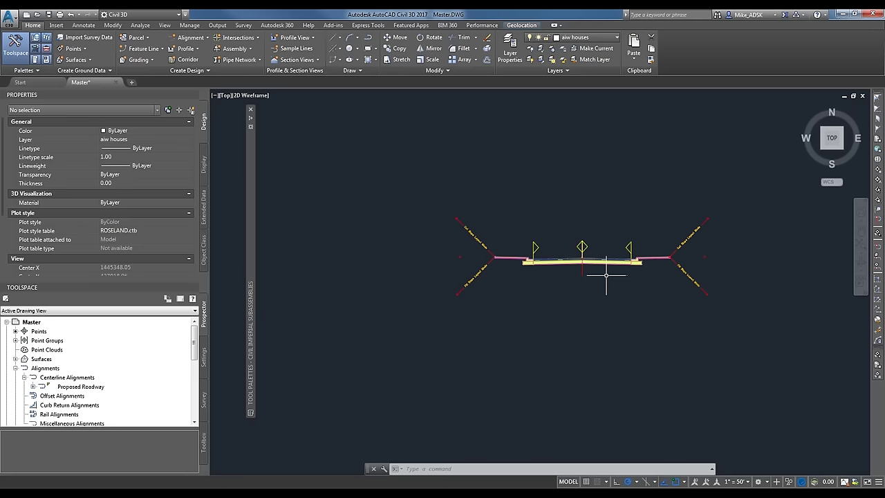
pyautogui.moveTo(577, 253); pyautogui.dragTo(587, 264, button='middle')
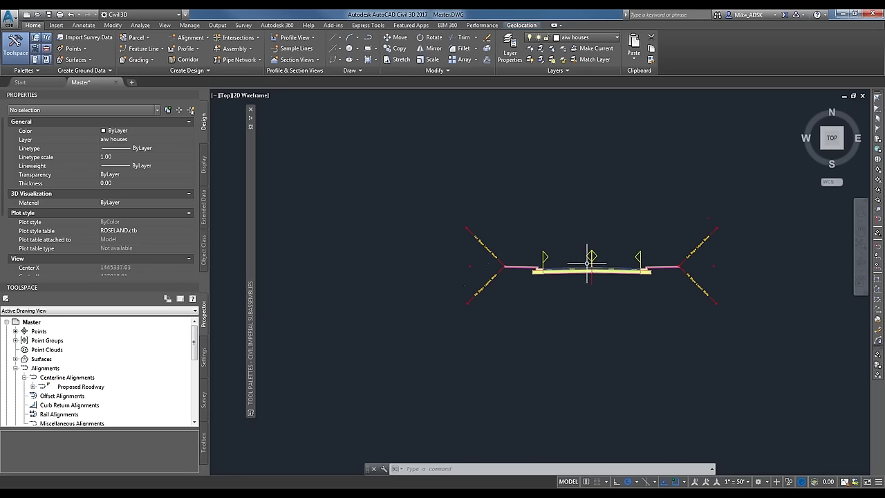
pyautogui.scroll(-5, 401, 262)
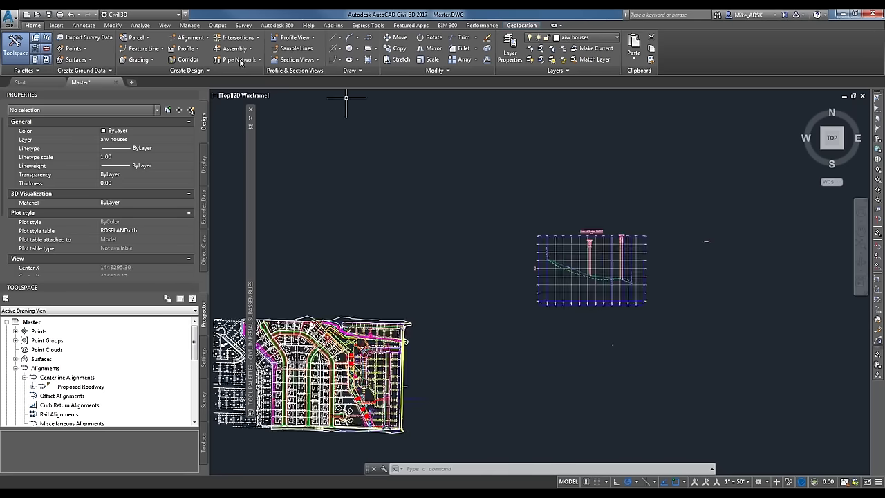
# Step: Start a new corridor named 'Proposed Road' with the Basic corridor style
pyautogui.click(179, 61)
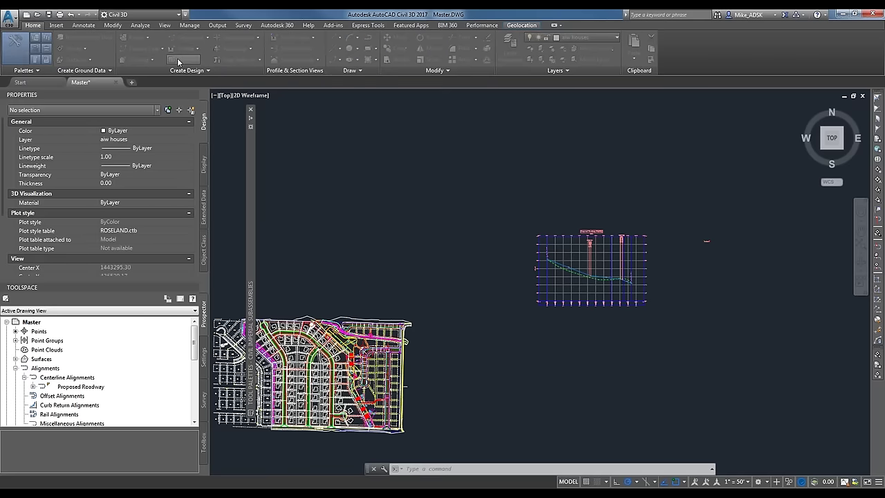
pyautogui.press('BackSpace')
pyautogui.write('Pr')
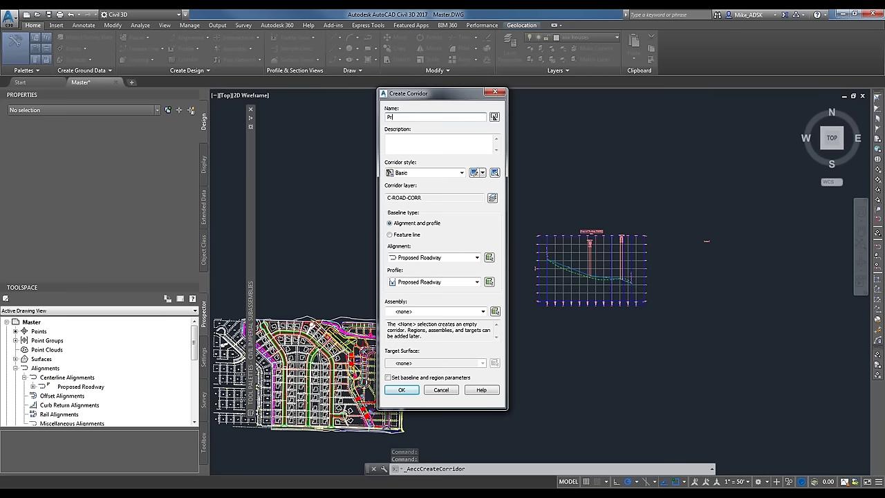
pyautogui.write('oposed Road')
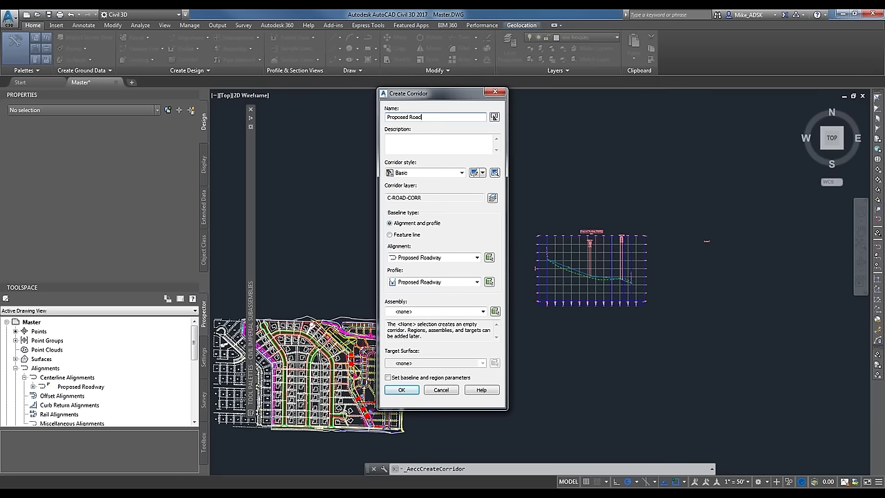
pyautogui.click(447, 172)
pyautogui.click(446, 172)
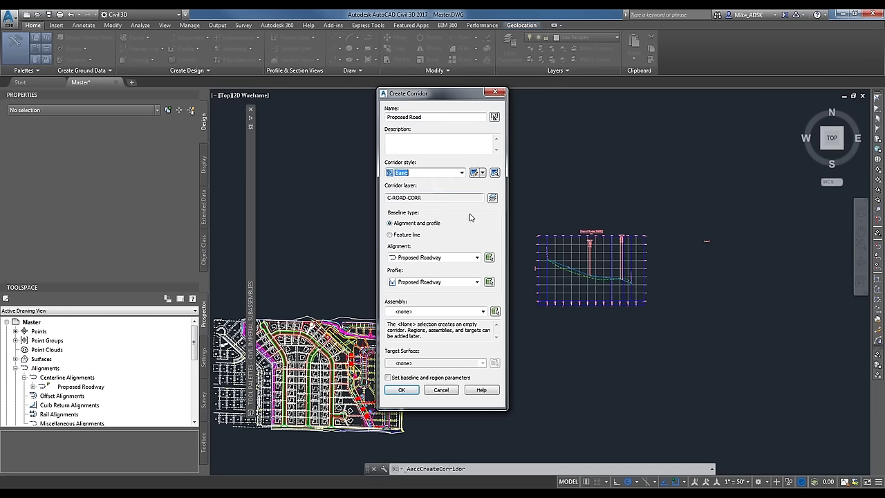
pyautogui.click(432, 173)
pyautogui.click(421, 180)
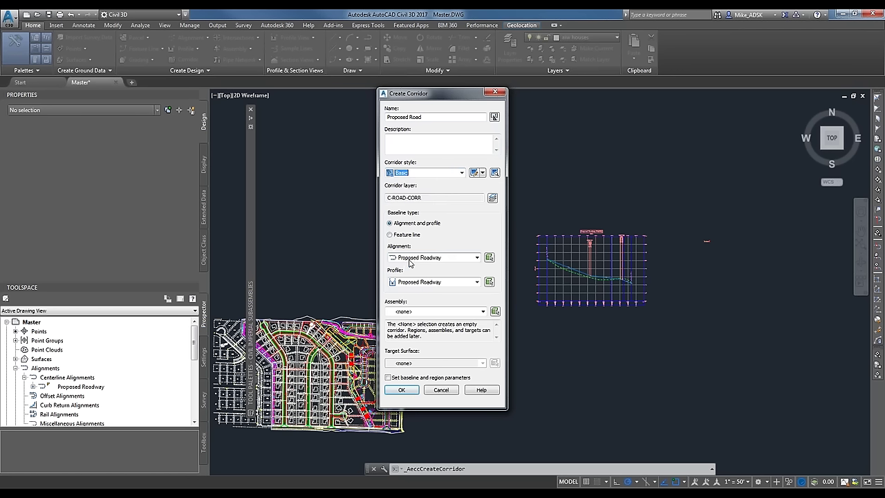
# Step: Use the Proposed Roadway alignment and profile with the Typical Cross Section assembly
pyautogui.click(444, 258)
pyautogui.click(450, 255)
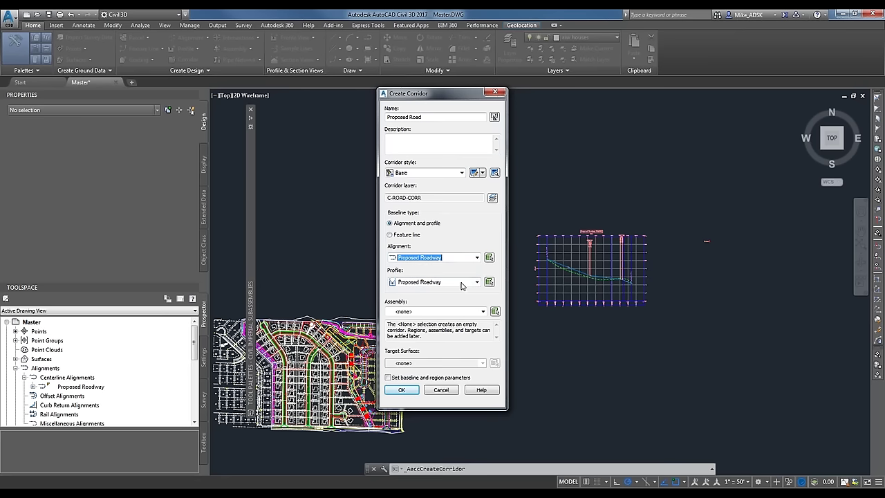
pyautogui.click(424, 283)
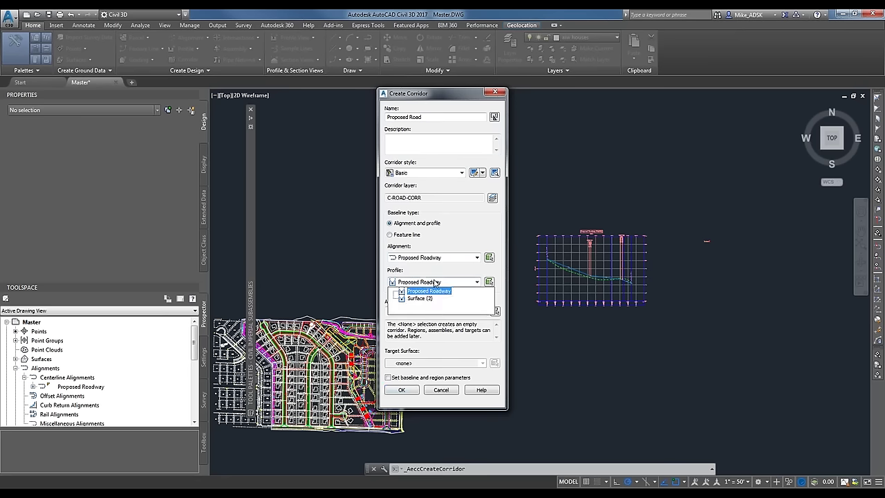
pyautogui.click(430, 290)
pyautogui.click(414, 312)
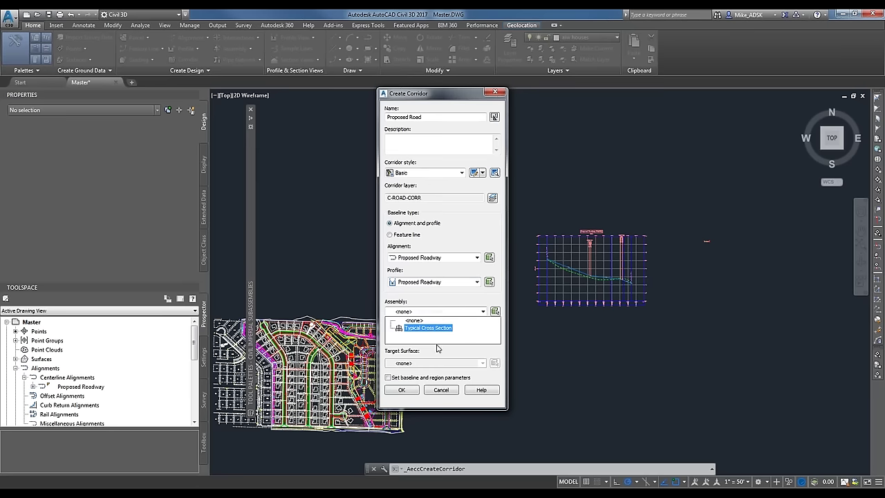
pyautogui.click(424, 327)
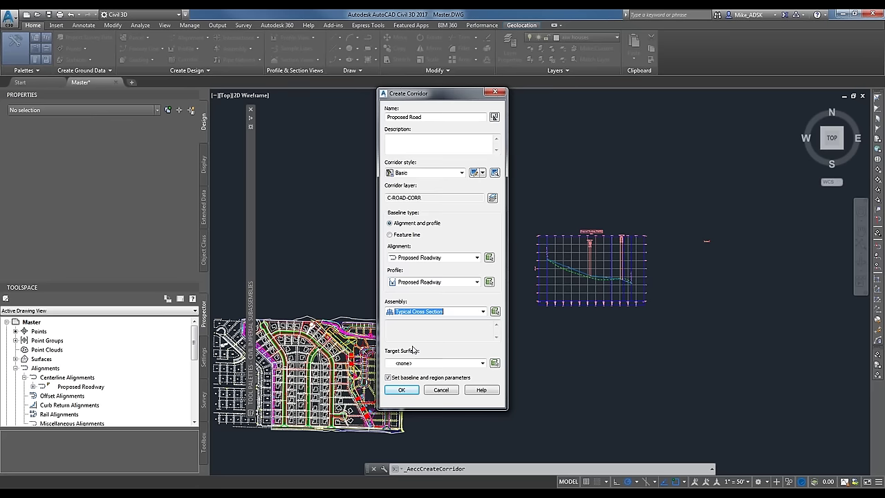
# Step: Target the EG surface, skip baseline and region parameters, and create the corridor
pyautogui.click(424, 363)
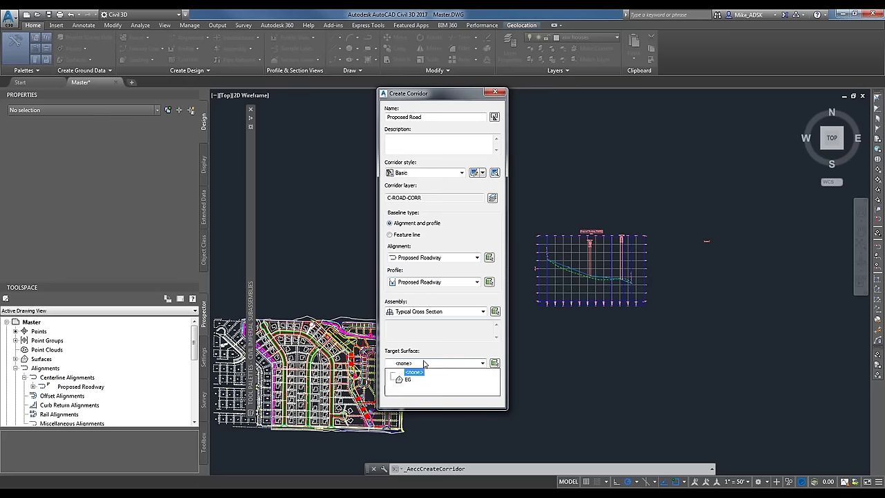
pyautogui.click(429, 362)
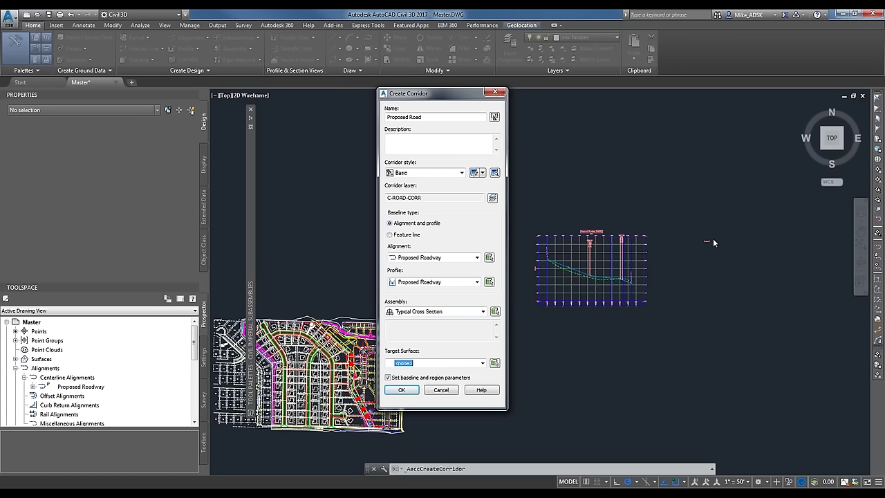
pyautogui.click(460, 363)
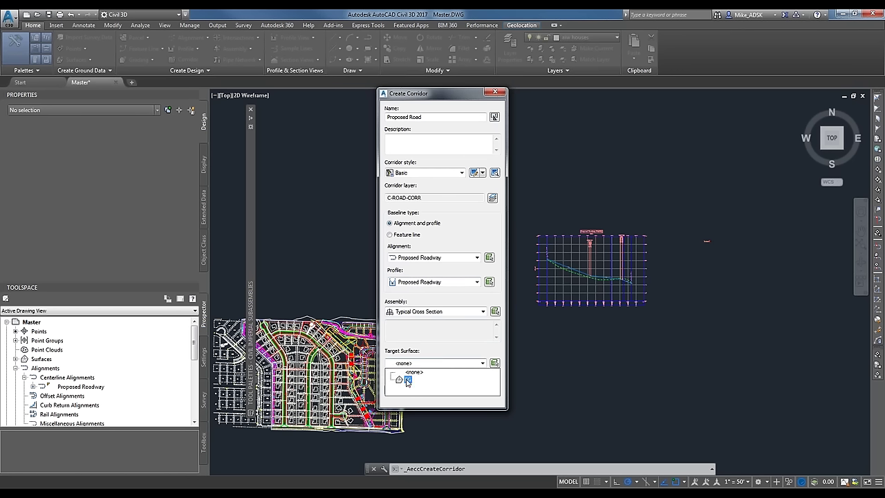
pyautogui.click(408, 378)
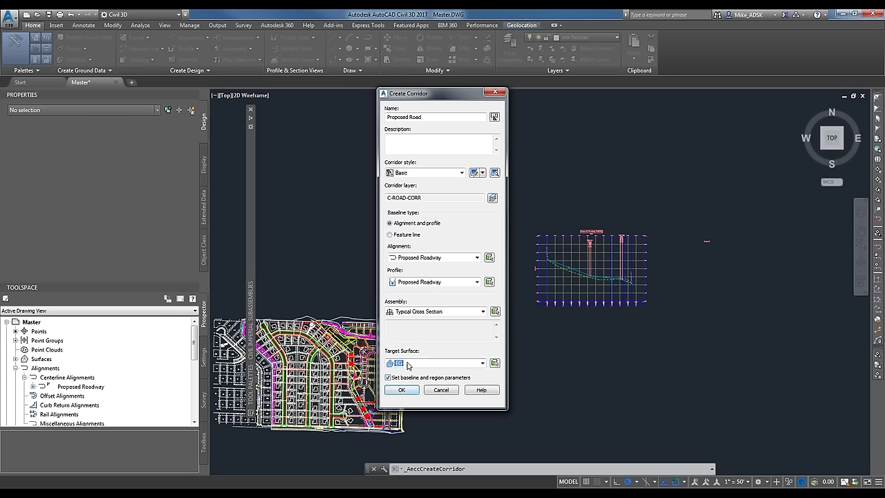
pyautogui.click(389, 377)
pyautogui.click(407, 392)
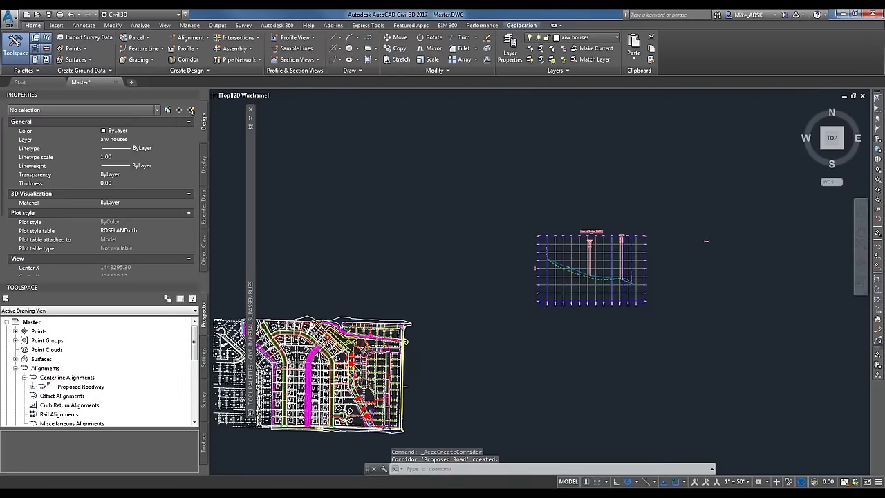
# Step: Select the Proposed Road corridor and open it in the Object Viewer
pyautogui.scroll(3, 380, 353)
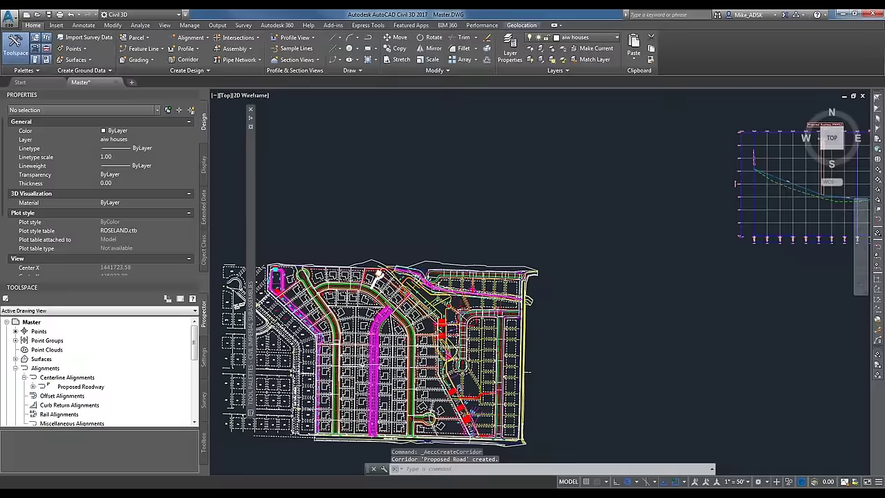
pyautogui.scroll(3, 359, 367)
pyautogui.scroll(8, 387, 222)
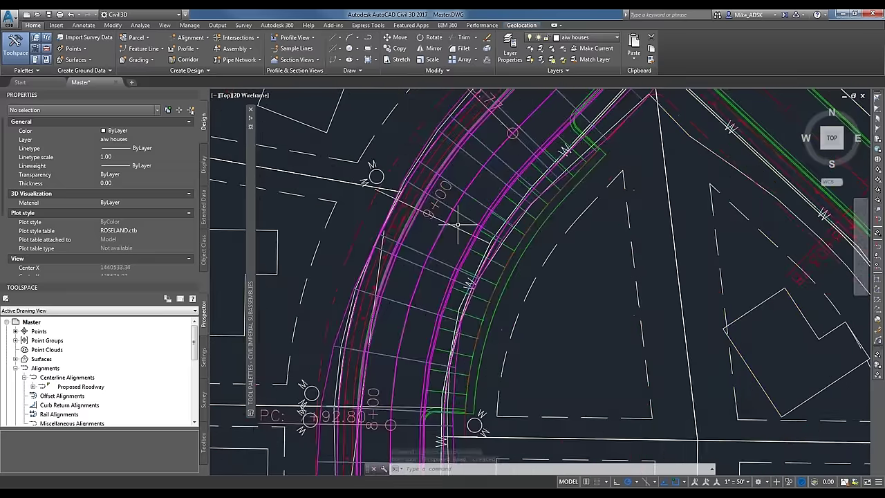
pyautogui.scroll(-6, 457, 223)
pyautogui.moveTo(436, 442); pyautogui.dragTo(463, 312, button='middle')
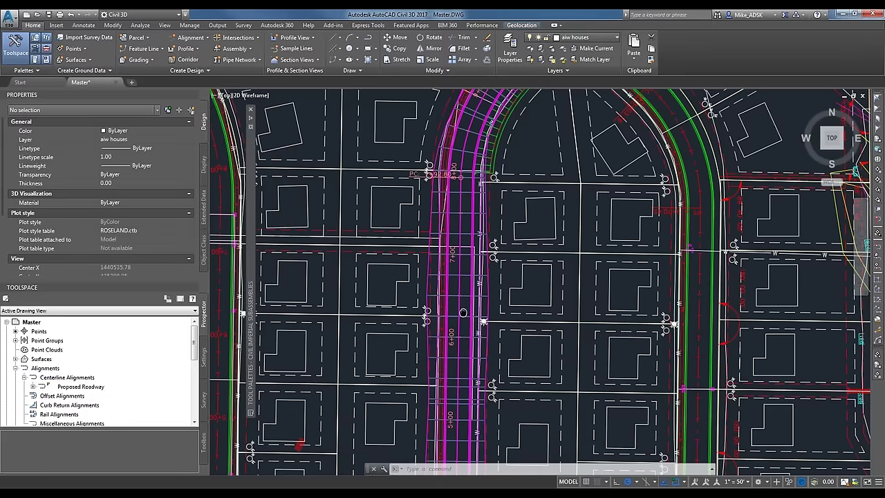
pyautogui.scroll(-5, 463, 312)
pyautogui.scroll(5, 462, 387)
pyautogui.click(462, 311)
pyautogui.scroll(-6, 479, 229)
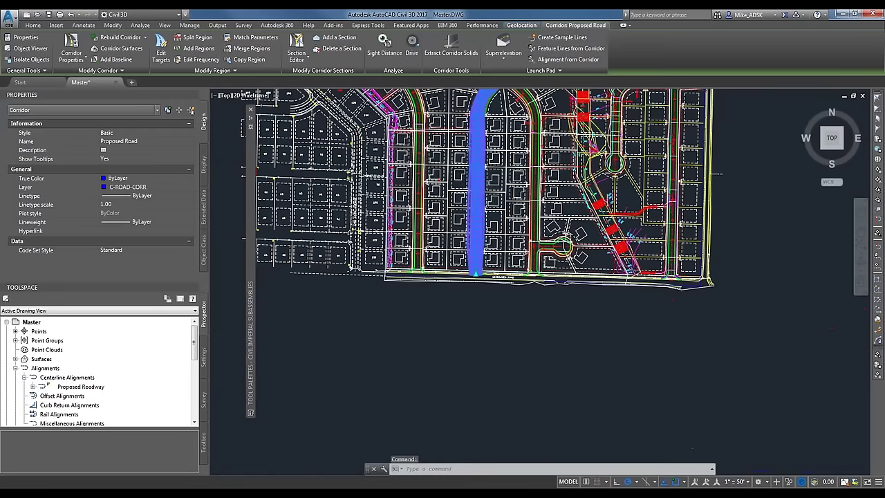
pyautogui.moveTo(479, 228); pyautogui.dragTo(441, 333, button='middle')
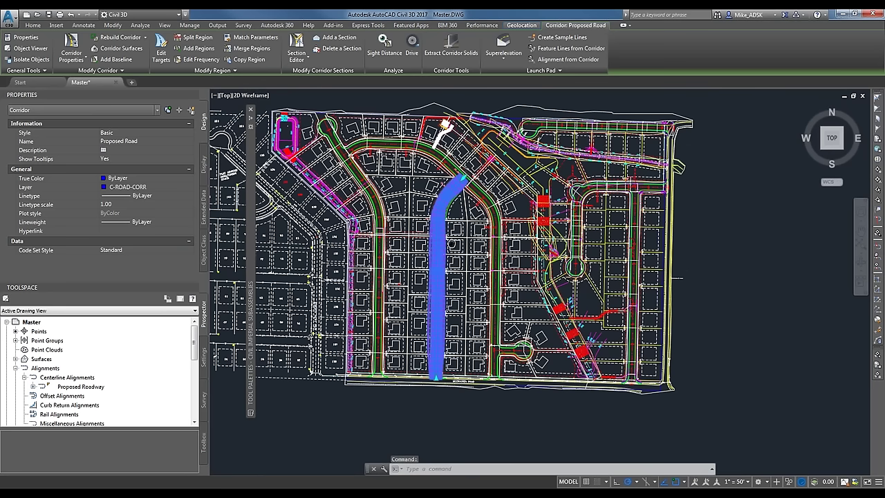
pyautogui.scroll(4, 462, 179)
pyautogui.rightClick(433, 194)
pyautogui.click(474, 365)
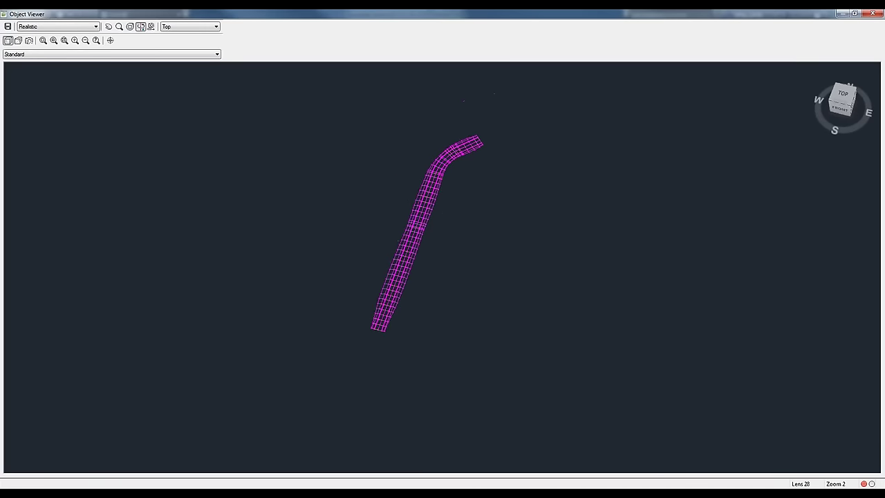
# Step: Orbit the corridor mesh to inspect its 3D shape, then close the viewer
pyautogui.scroll(3, 380, 325)
pyautogui.moveTo(398, 138); pyautogui.dragTo(450, 154)
pyautogui.moveTo(450, 154); pyautogui.dragTo(446, 184, button='middle')
pyautogui.scroll(-2, 408, 278)
pyautogui.scroll(2, 407, 278)
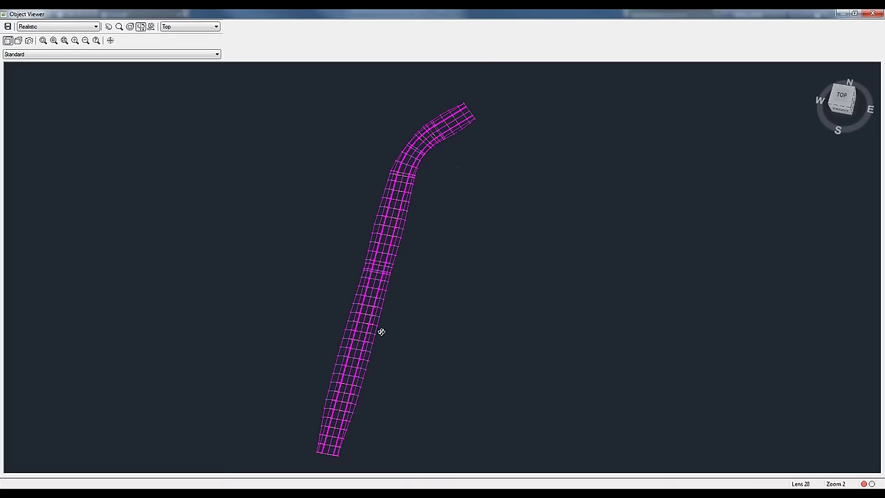
pyautogui.moveTo(369, 389); pyautogui.dragTo(365, 196)
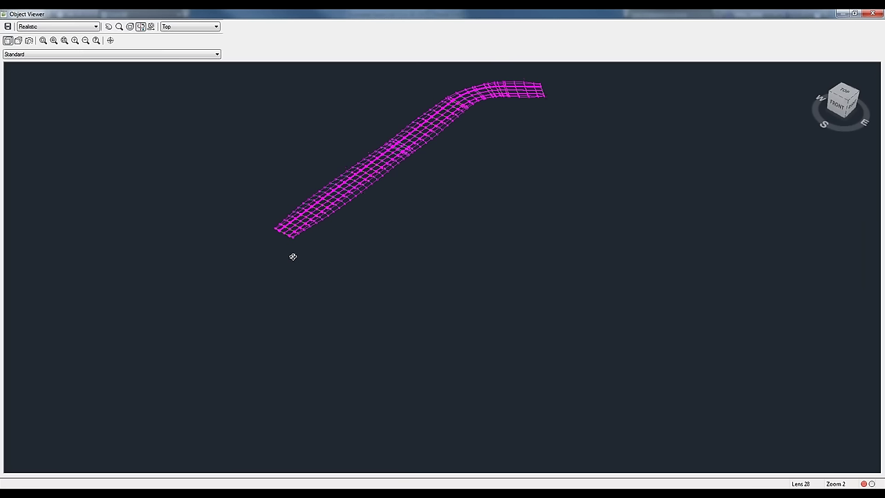
pyautogui.moveTo(302, 262); pyautogui.dragTo(255, 385)
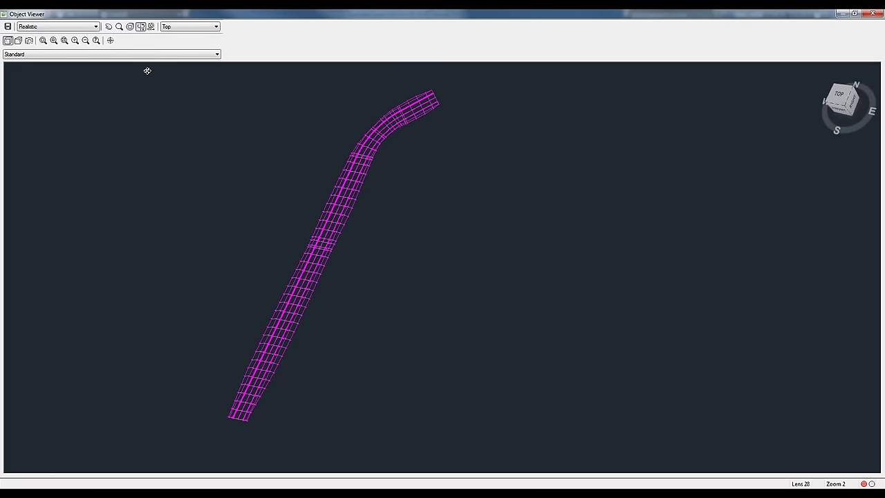
pyautogui.click(874, 14)
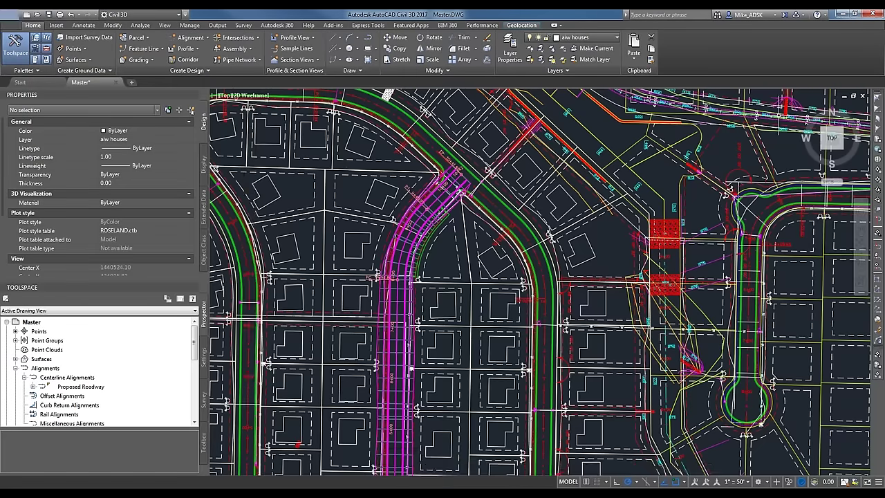
# Step: Reselect the corridor with a window and bring up its context actions
pyautogui.scroll(1, 446, 196)
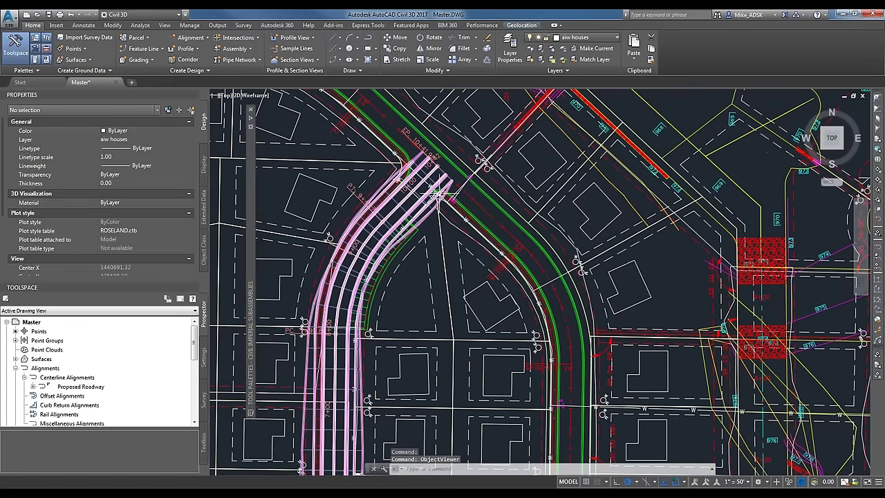
pyautogui.scroll(1, 446, 196)
pyautogui.scroll(1, 446, 196)
pyautogui.scroll(1, 447, 194)
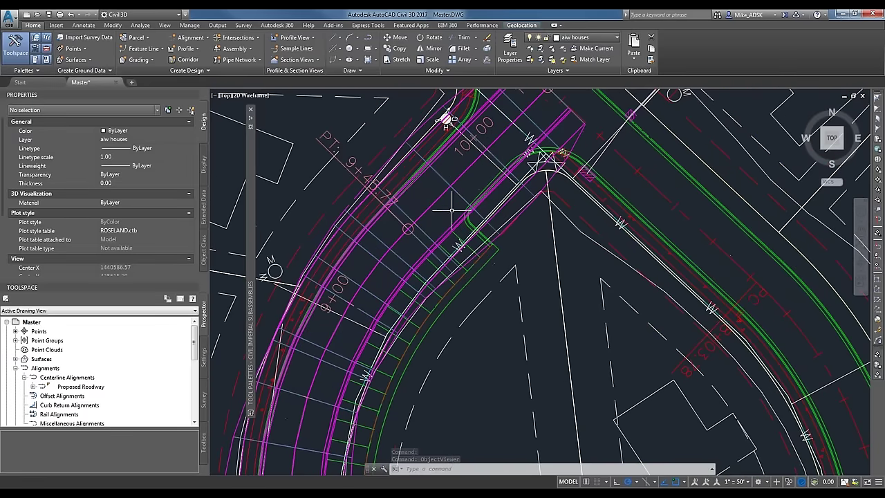
pyautogui.click(447, 194)
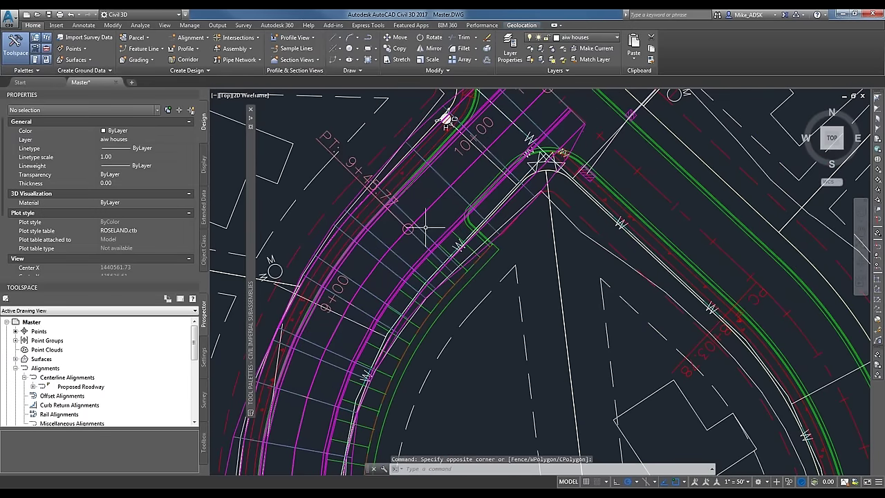
pyautogui.scroll(-1, 439, 282)
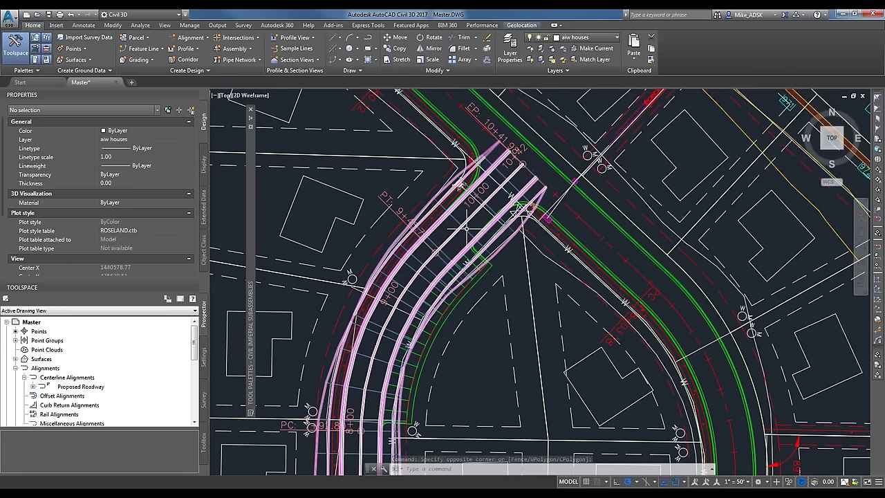
pyautogui.click(462, 228)
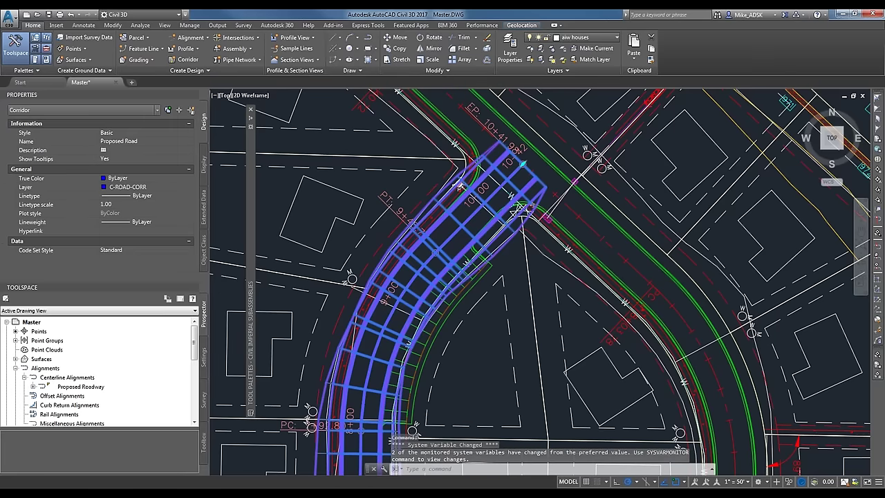
pyautogui.rightClick(461, 228)
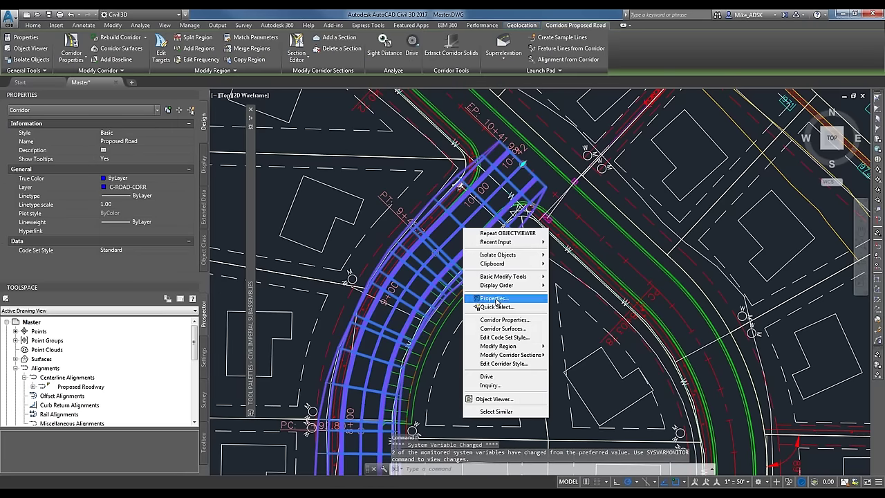
# Step: Add a new corridor surface named Top of Proposed Road
pyautogui.click(515, 329)
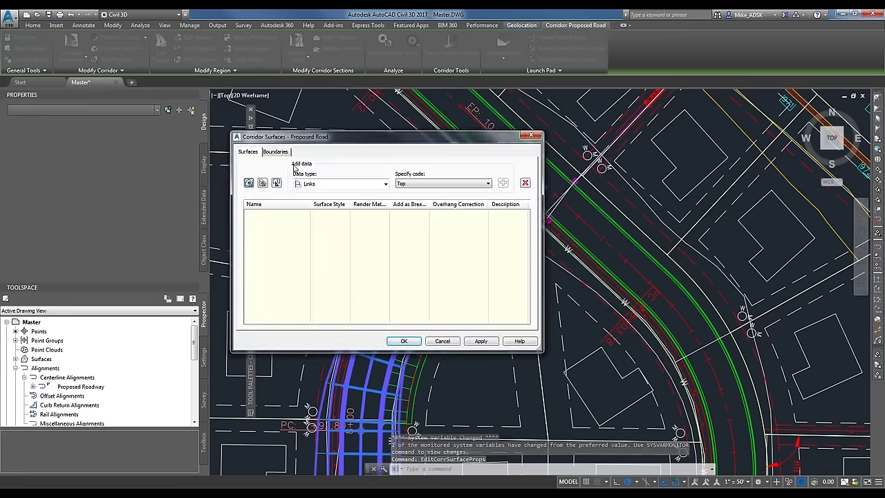
pyautogui.click(249, 183)
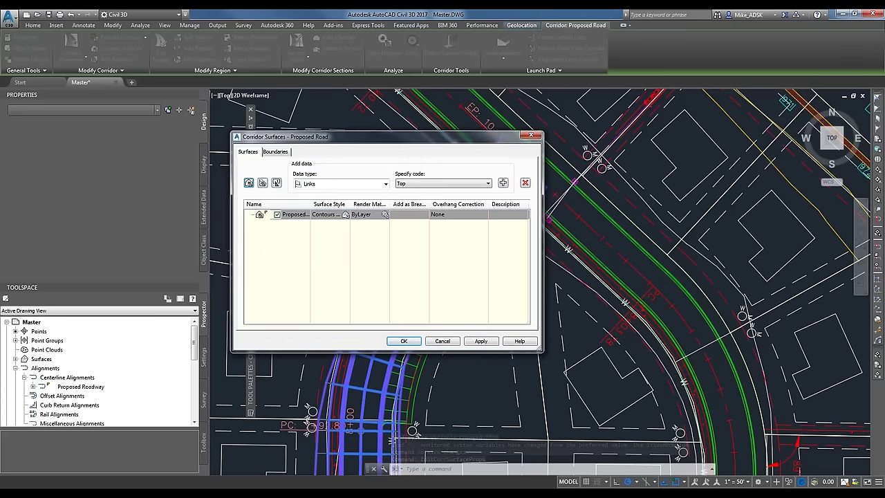
pyautogui.moveTo(310, 204); pyautogui.dragTo(350, 204)
pyautogui.doubleClick(315, 215)
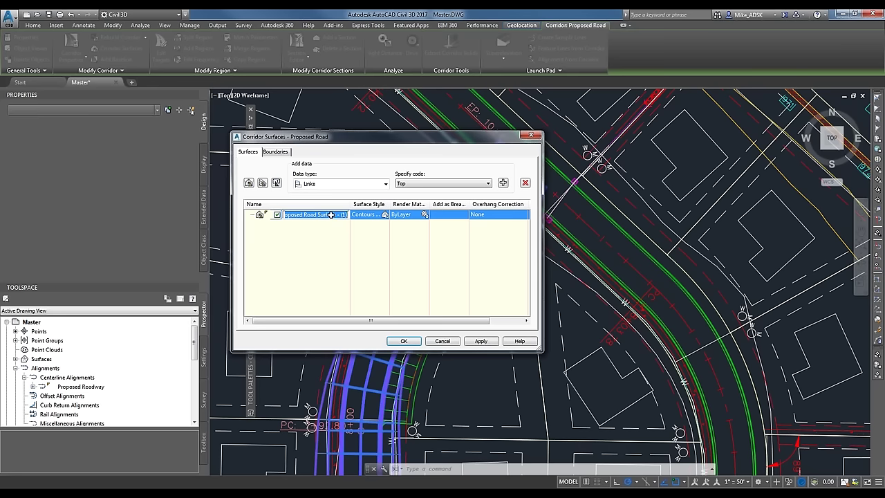
pyautogui.write('Top of Pr')
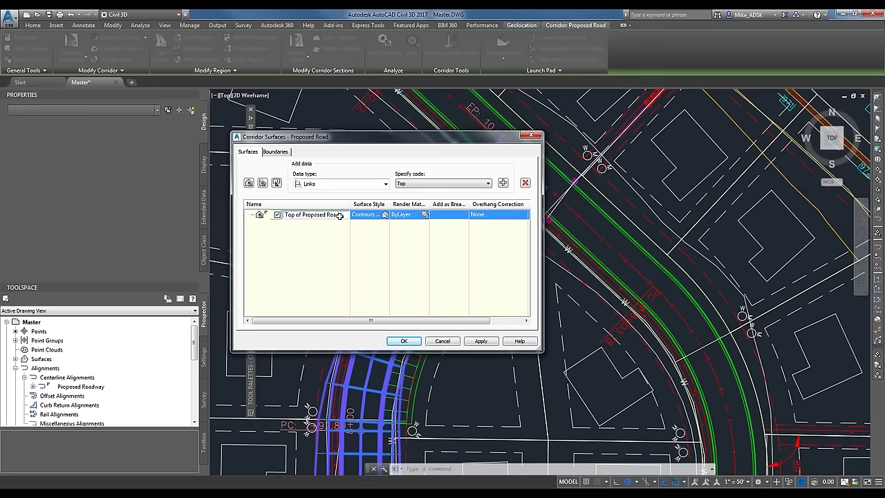
pyautogui.press('Return')
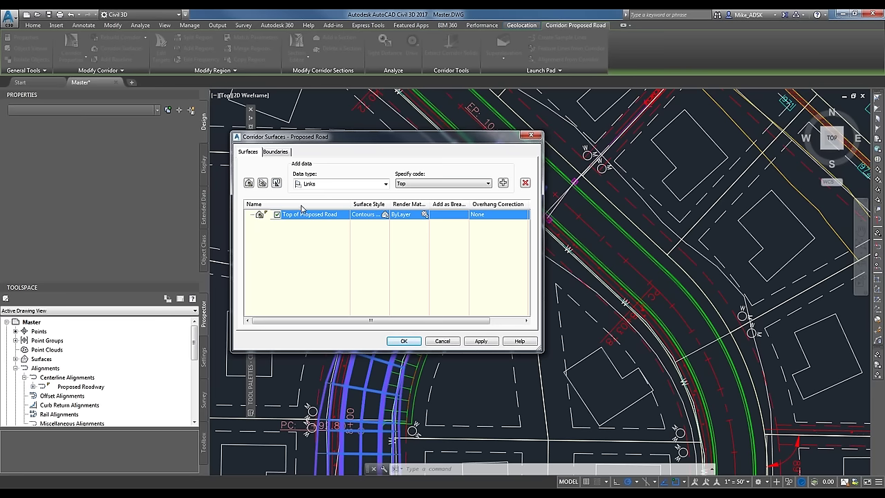
# Step: Add the Top link code to the Top of Proposed Road surface
pyautogui.click(503, 183)
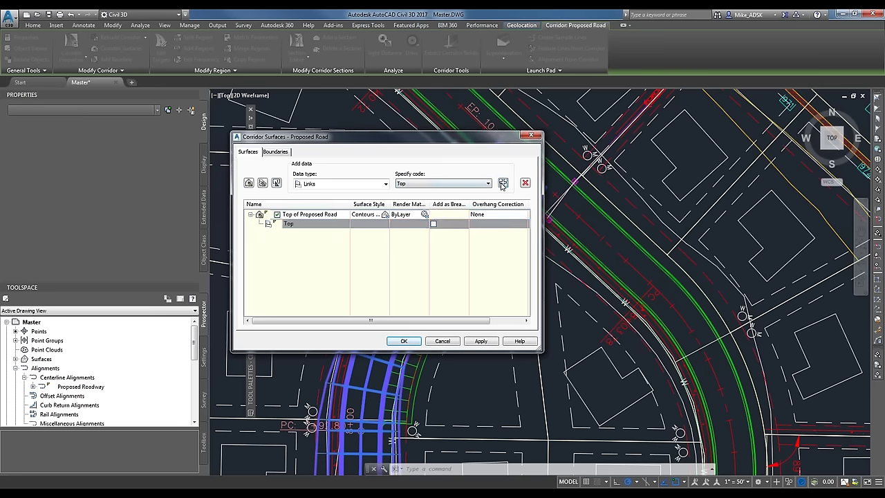
pyautogui.click(322, 243)
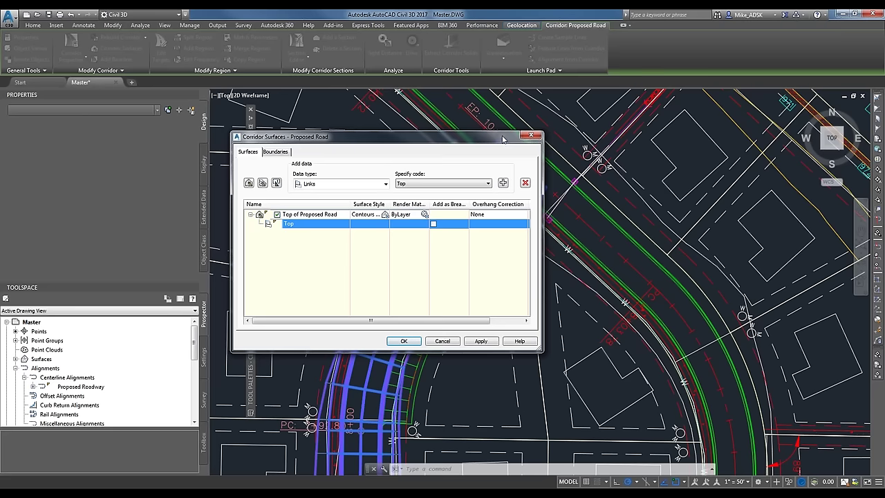
pyautogui.click(275, 152)
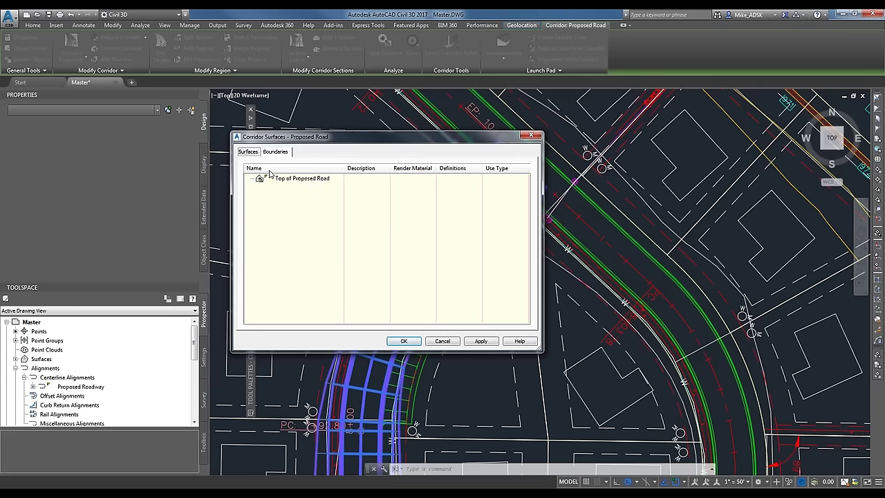
# Step: Use Corridor extents as Top of Proposed Road's outer boundary, accept, and rebuild the corridor
pyautogui.rightClick(288, 179)
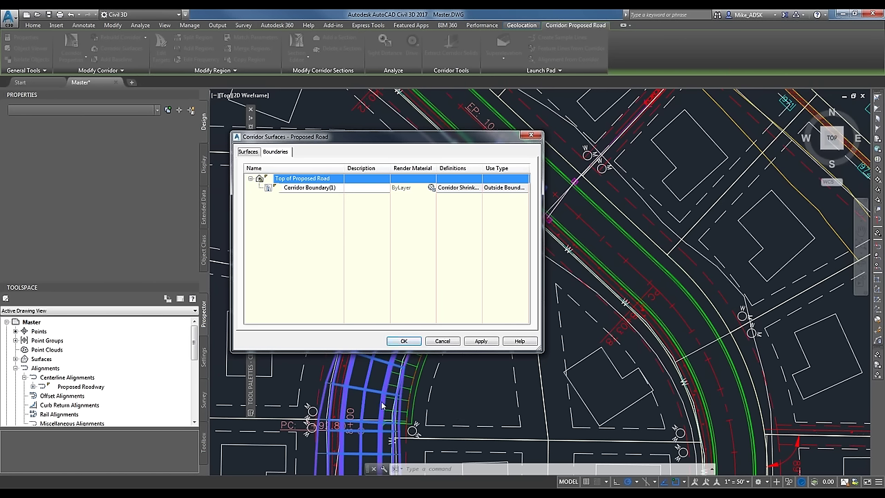
pyautogui.click(401, 342)
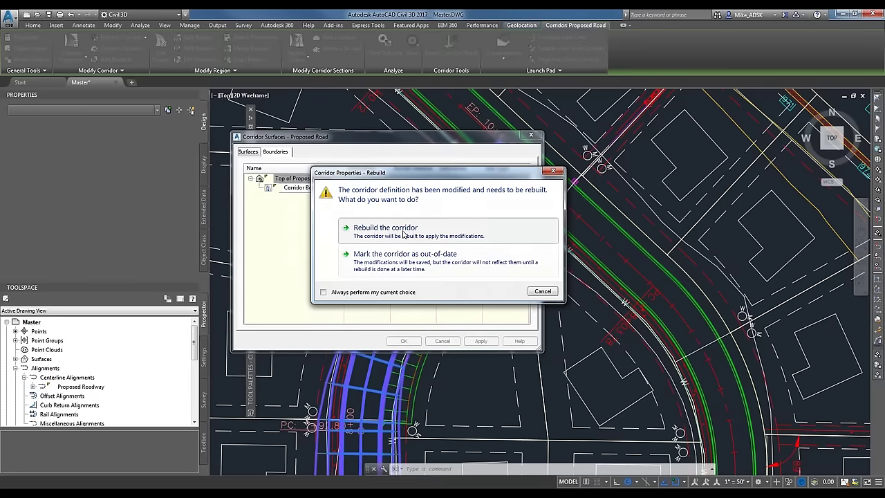
pyautogui.click(385, 228)
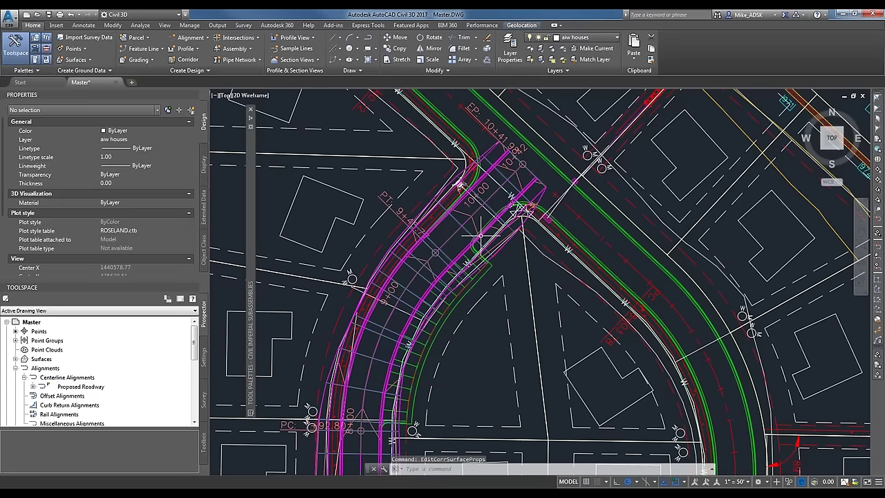
# Step: Expand Surfaces in Prospector and select Top of Proposed Road in the drawing
pyautogui.scroll(-2, 479, 236)
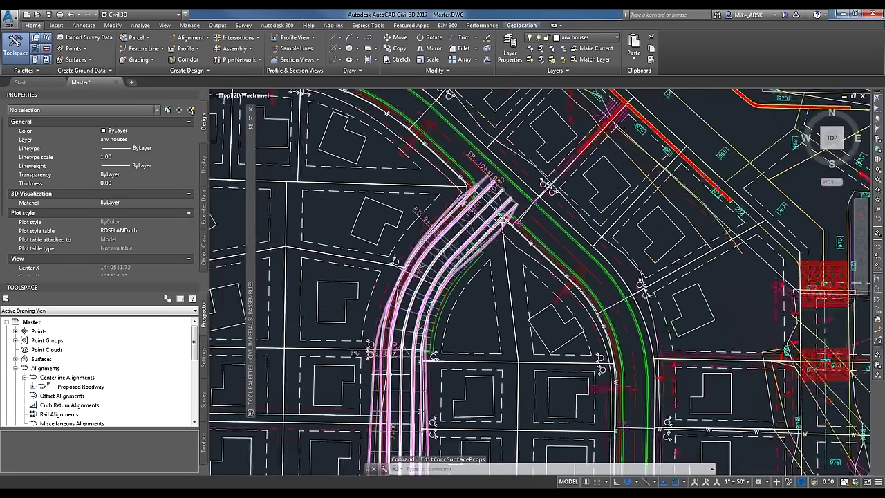
pyautogui.scroll(4, 393, 366)
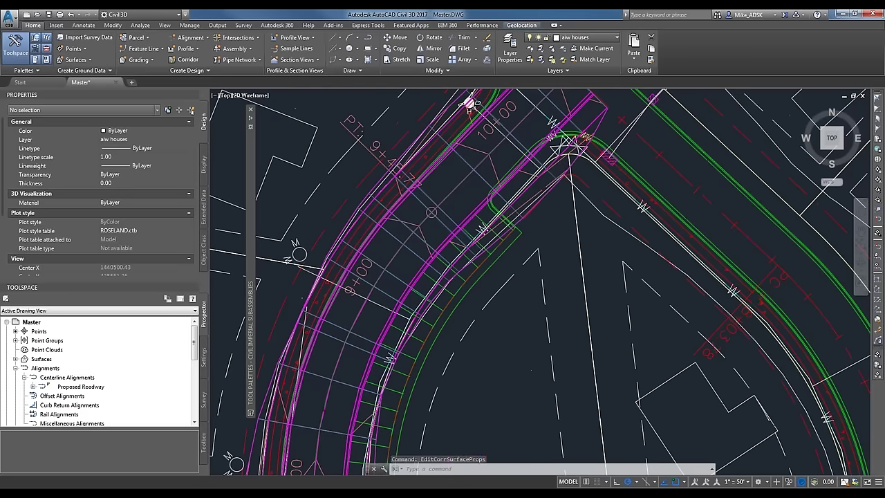
pyautogui.click(15, 359)
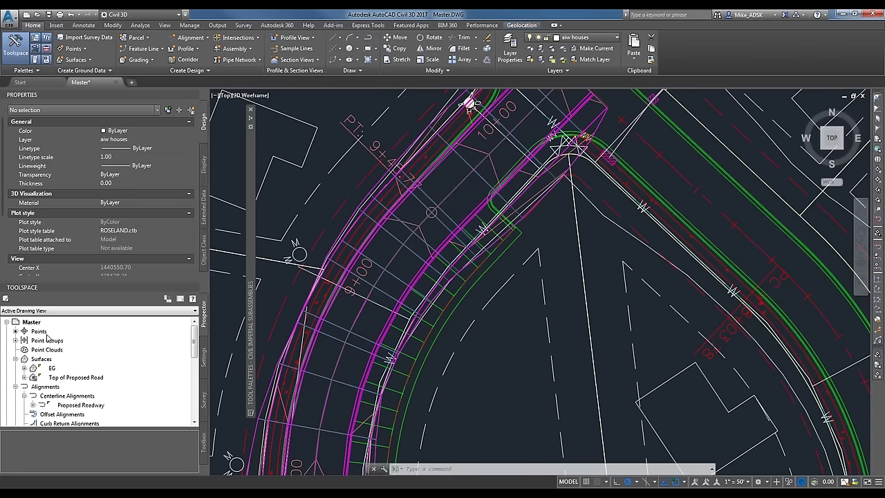
pyautogui.click(62, 377)
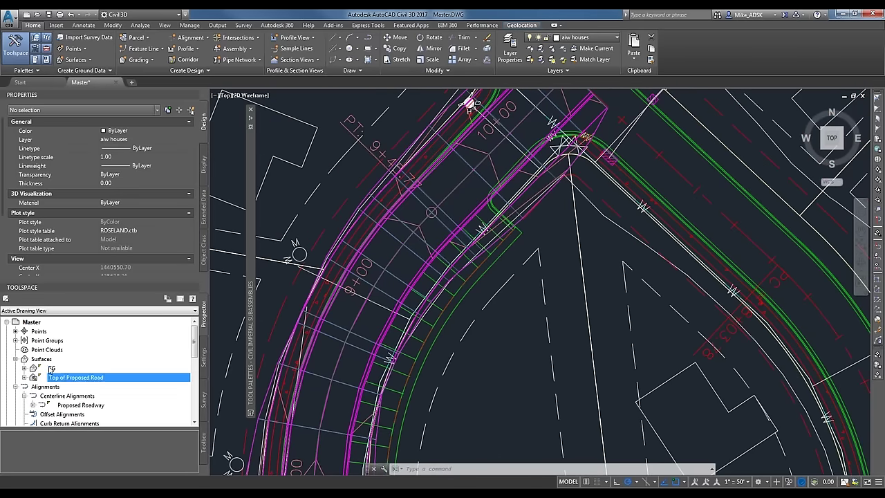
pyautogui.click(51, 368)
pyautogui.rightClick(64, 378)
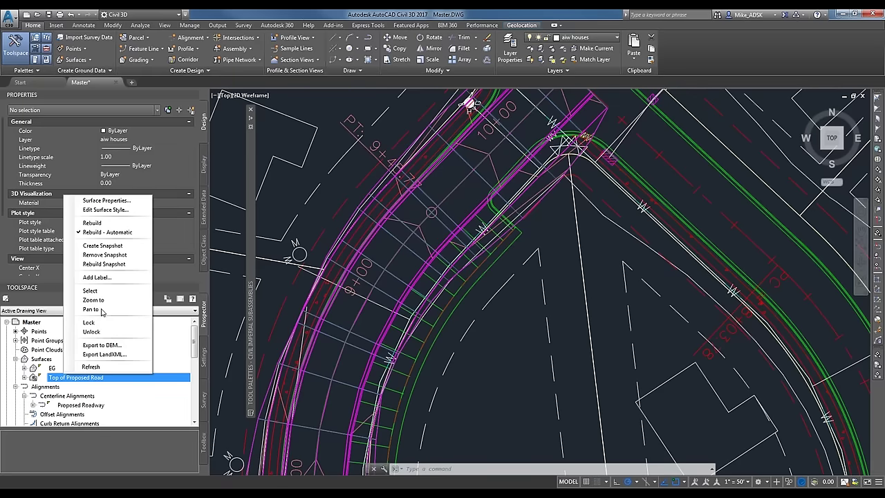
pyautogui.click(91, 291)
# Step: Zoom and pan along the road to inspect the surface boundary over the corridor
pyautogui.scroll(-3, 503, 201)
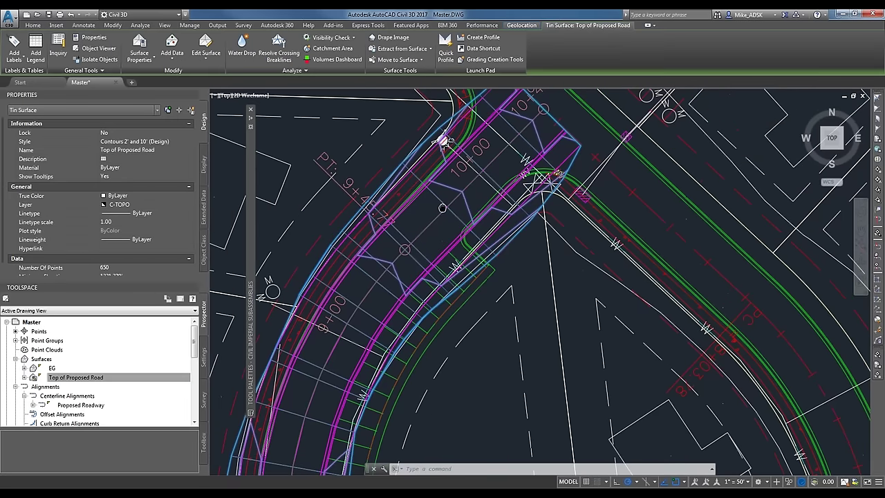
pyautogui.scroll(-3, 525, 169)
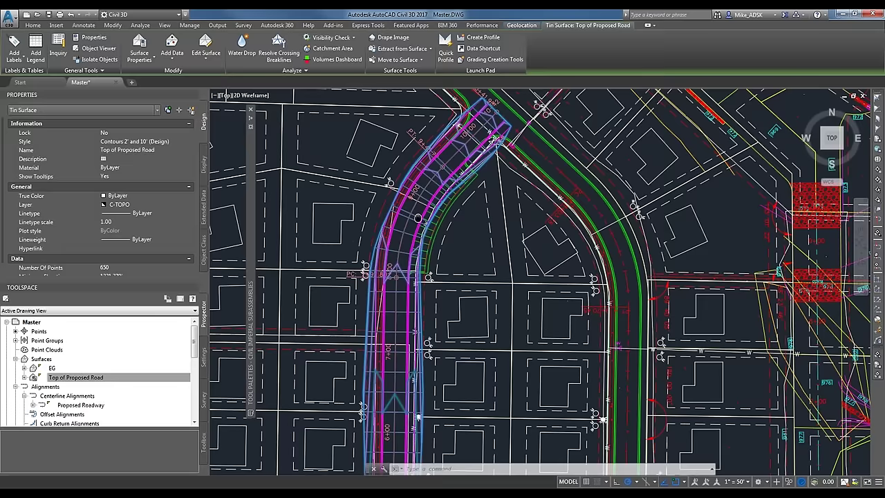
pyautogui.scroll(3, 371, 292)
pyautogui.scroll(-3, 371, 291)
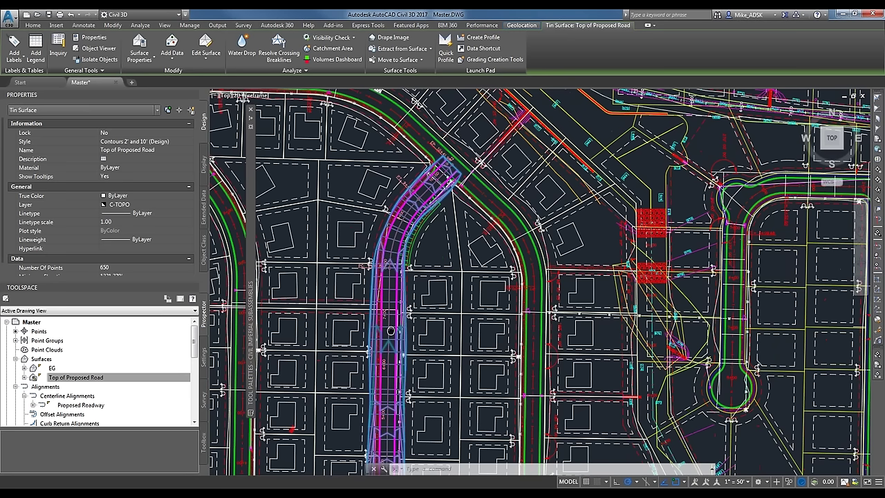
pyautogui.moveTo(391, 330); pyautogui.dragTo(418, 185, button='middle')
pyautogui.press('Escape')
pyautogui.click(455, 220)
pyautogui.press('Escape')
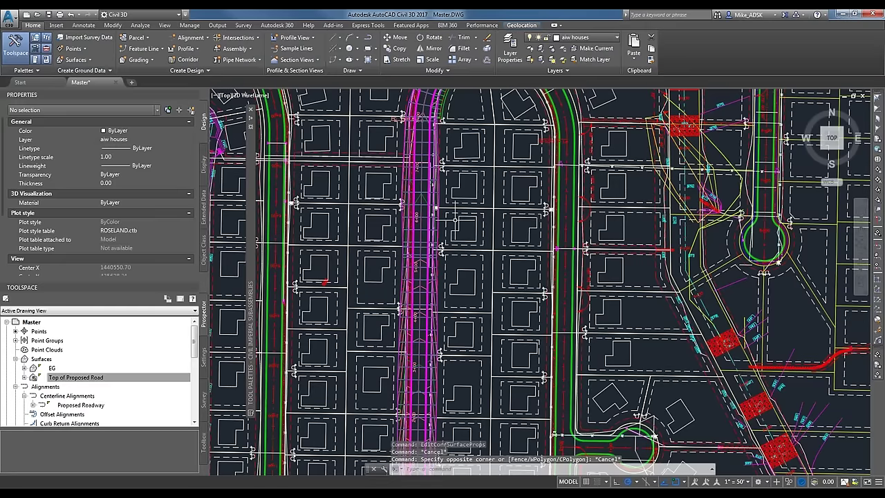
pyautogui.scroll(-2, 455, 219)
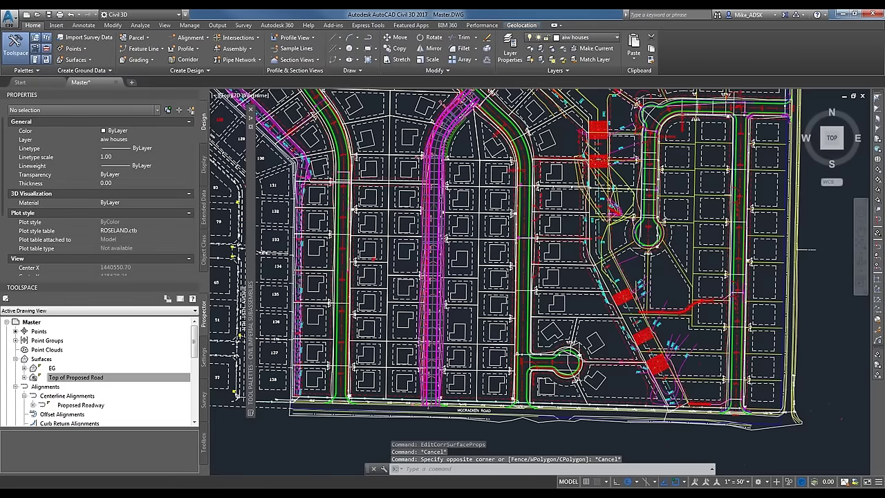
pyautogui.moveTo(480, 160); pyautogui.dragTo(467, 196, button='middle')
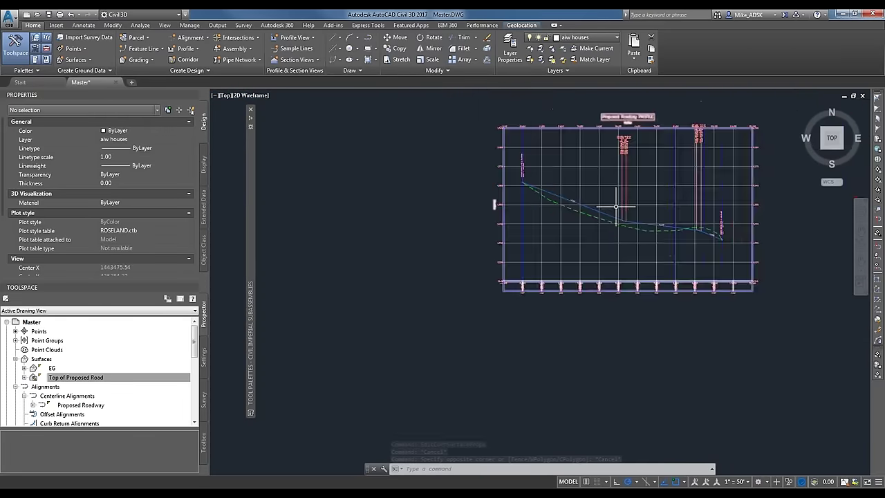
pyautogui.scroll(3, 589, 194)
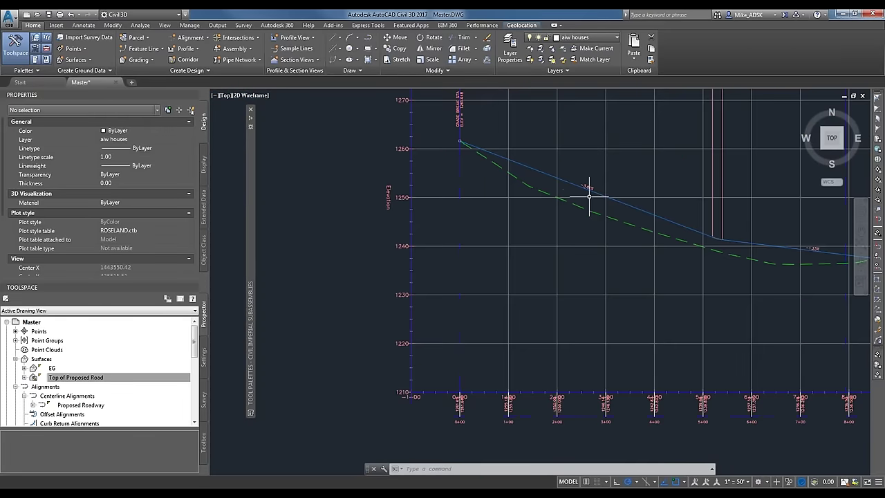
pyautogui.scroll(-3, 558, 293)
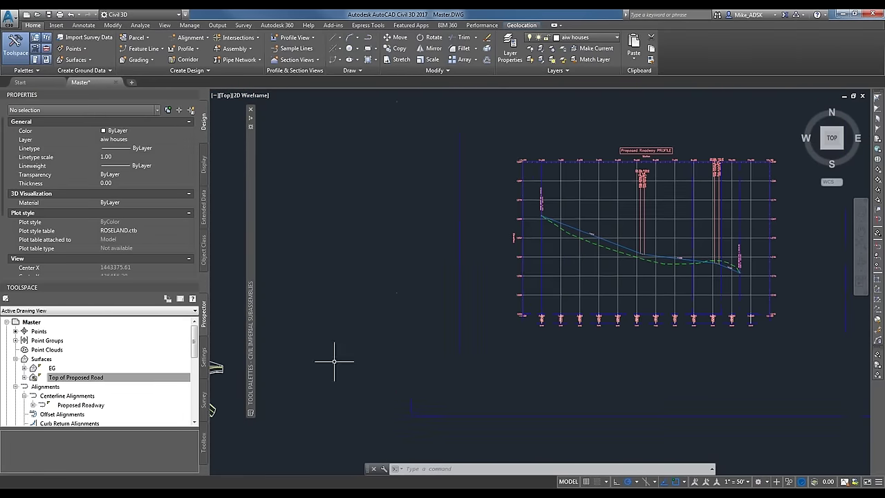
pyautogui.moveTo(405, 306); pyautogui.dragTo(585, 291, button='middle')
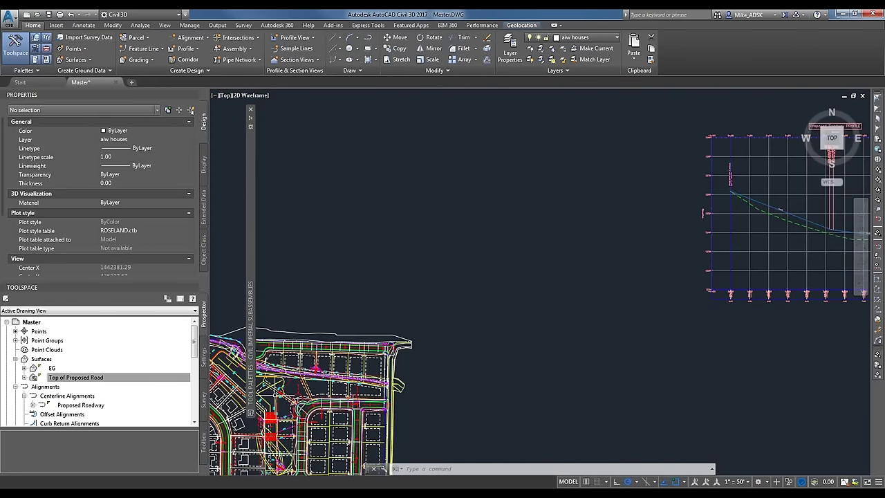
pyautogui.moveTo(273, 391)
pyautogui.mouseDown(button='middle')
pyautogui.moveTo(328, 354)
pyautogui.moveTo(443, 229)
pyautogui.mouseUp(button='middle')
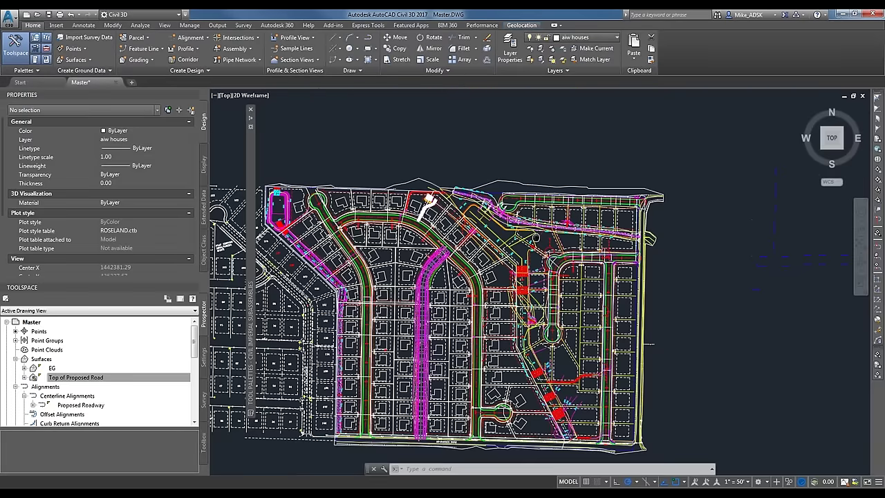
pyautogui.scroll(5, 629, 297)
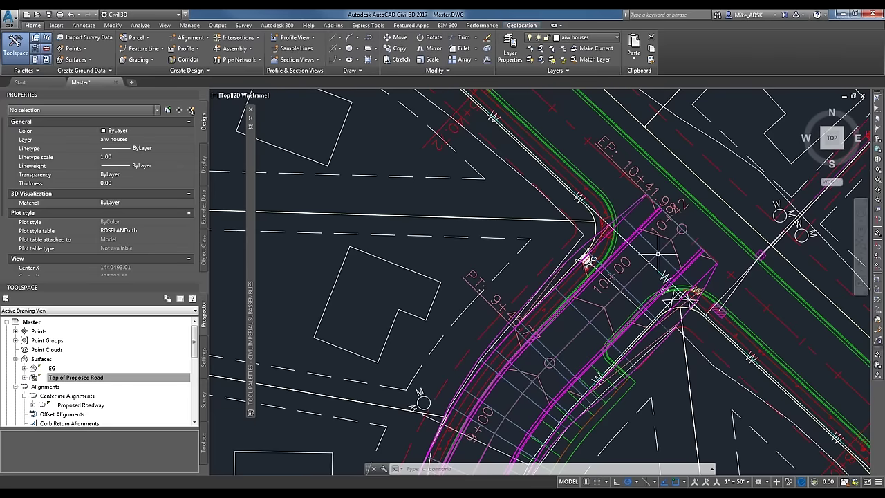
# Step: Open the Top of Proposed Road surface's properties, then clear the selection
pyautogui.click(586, 257)
pyautogui.rightClick(648, 225)
pyautogui.click(686, 328)
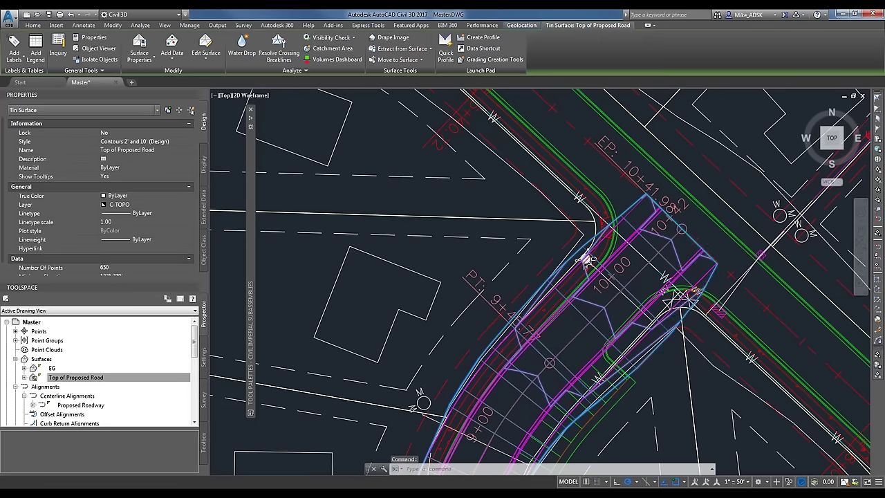
pyautogui.press('Escape')
# Step: Collapse Alignments, expand Corridors, and open Proposed Road's corridor properties
pyautogui.click(58, 396)
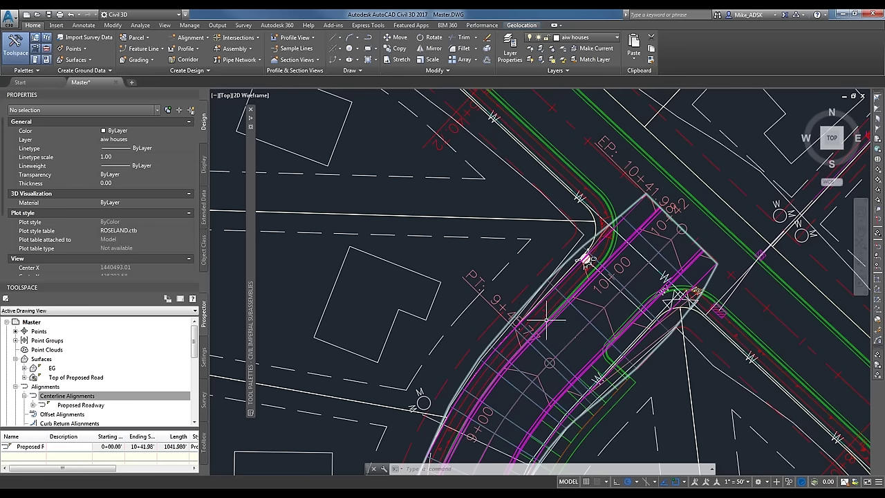
pyautogui.moveTo(515, 290)
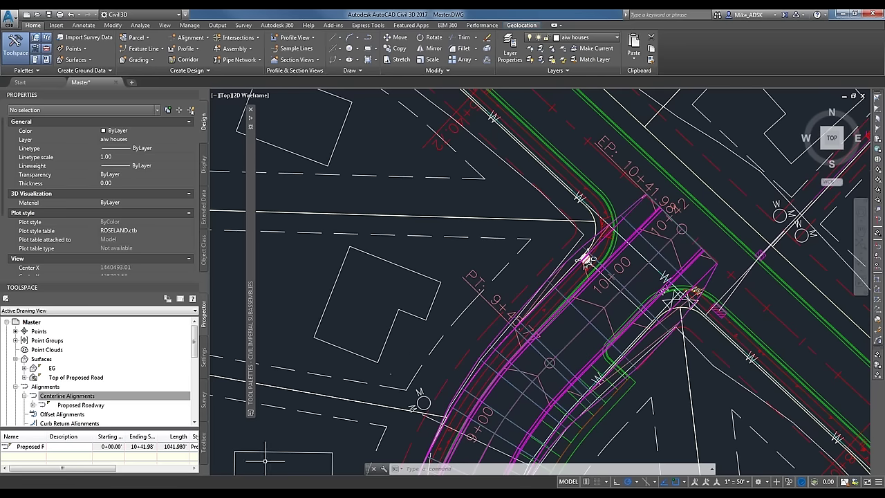
pyautogui.click(80, 396)
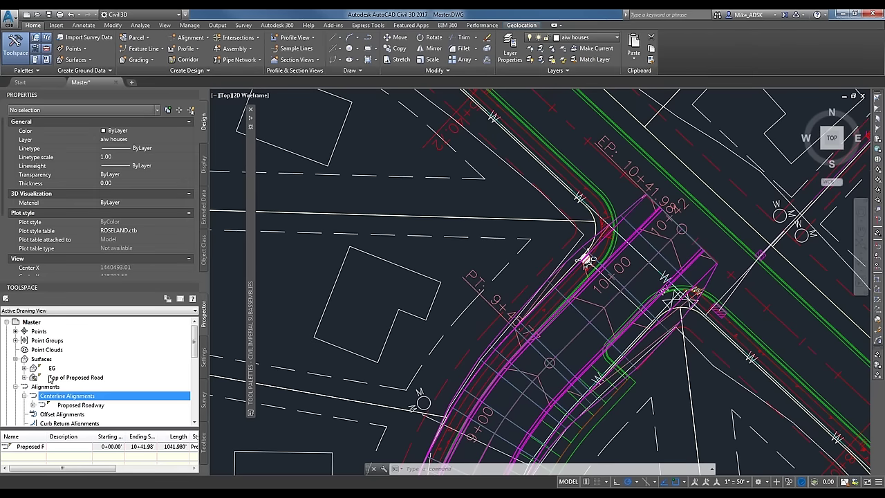
pyautogui.click(15, 386)
pyautogui.scroll(-2, 21, 380)
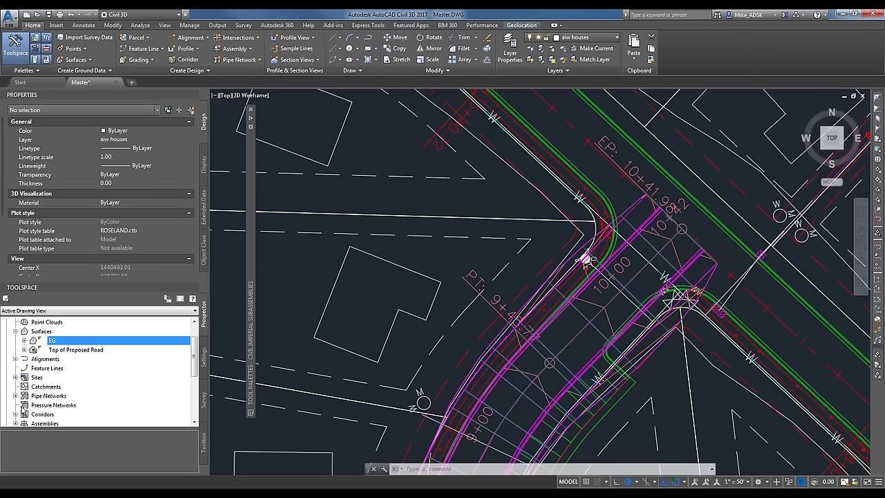
pyautogui.click(15, 386)
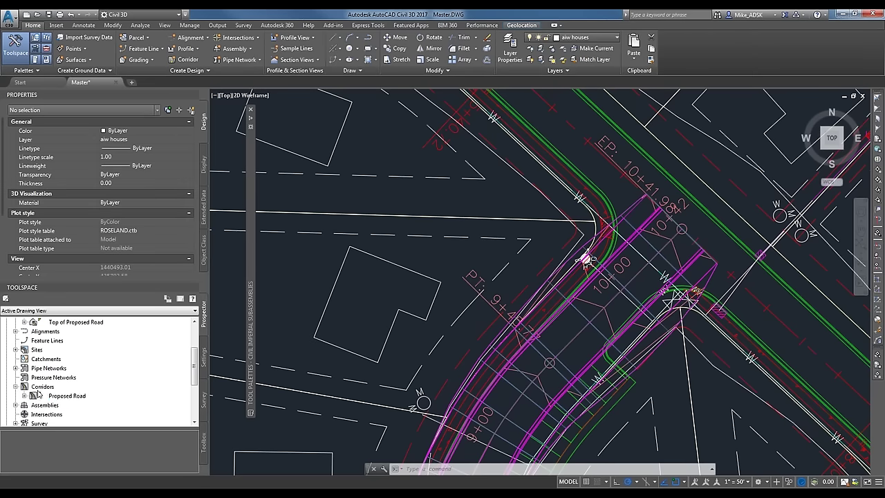
pyautogui.click(52, 396)
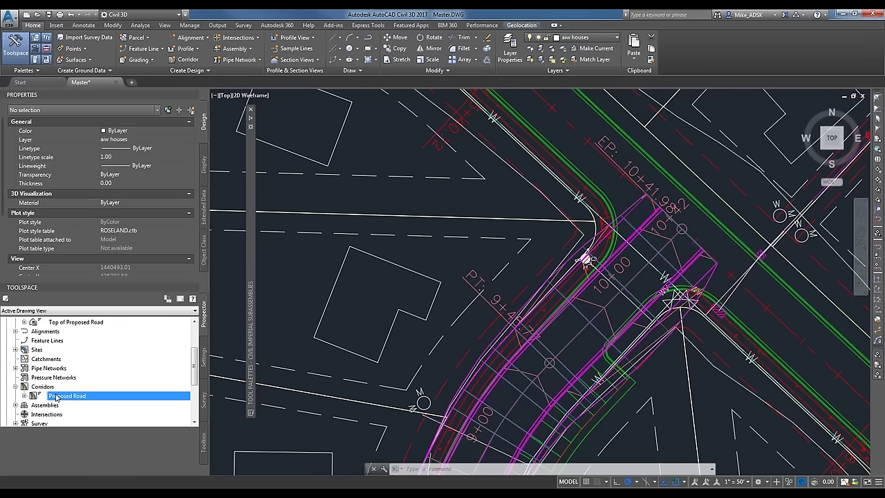
pyautogui.rightClick(64, 396)
pyautogui.click(104, 299)
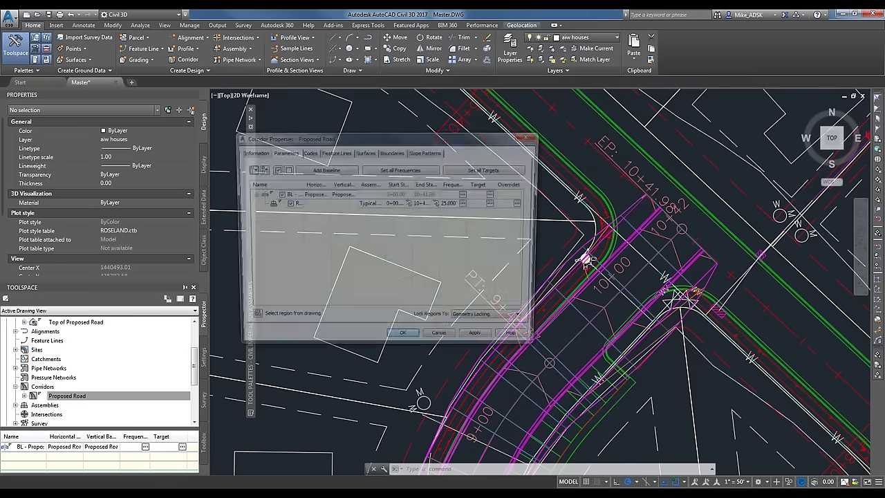
# Step: In Proposed Road's corridor surfaces, add a new surface named Bottom of Corridor
pyautogui.rightClick(58, 395)
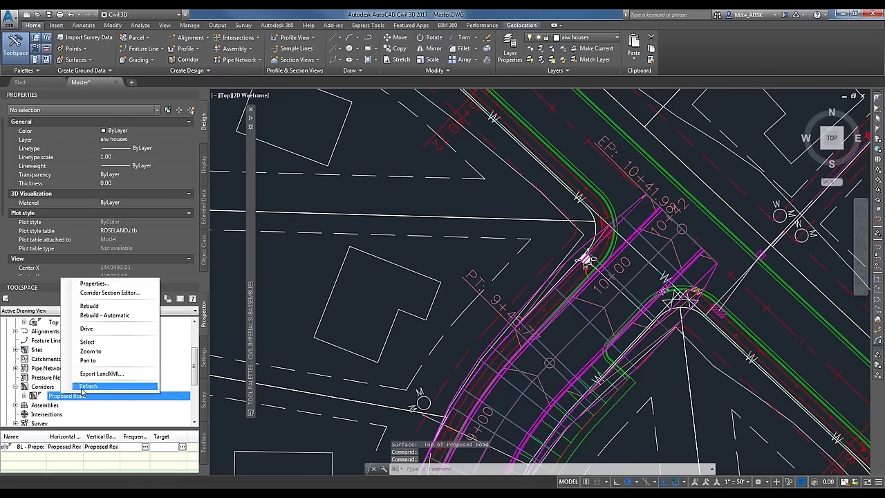
pyautogui.click(86, 287)
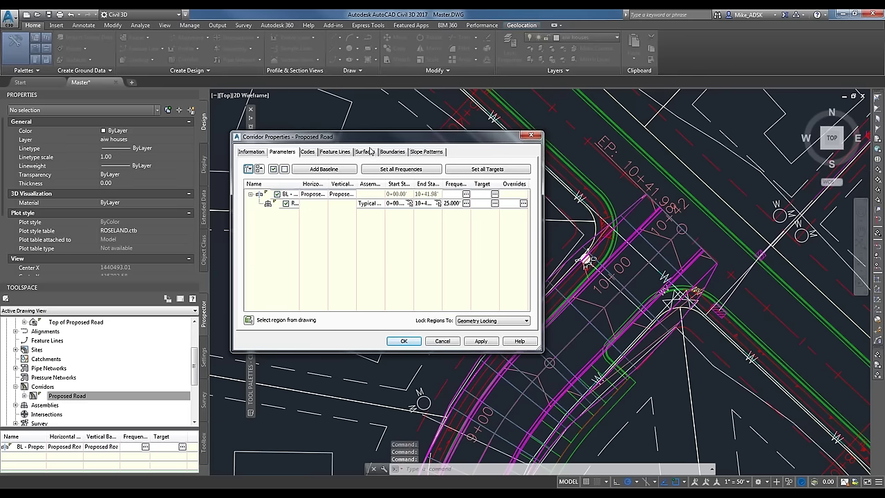
pyautogui.click(365, 151)
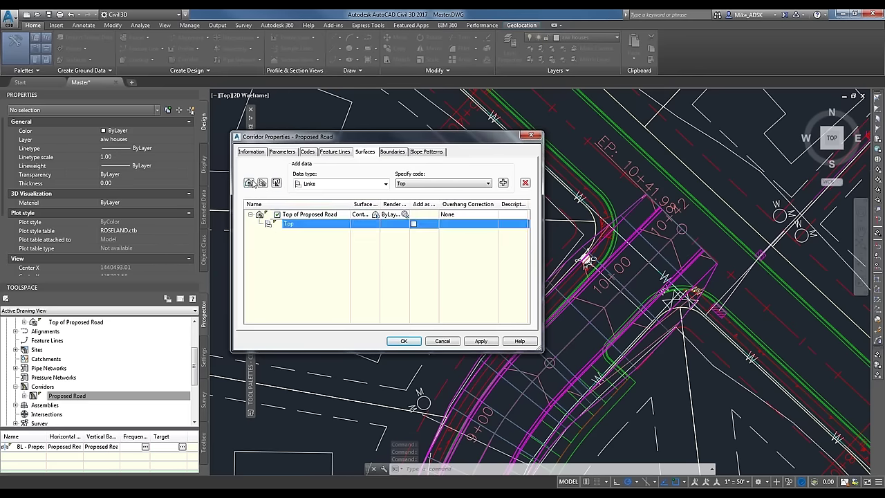
pyautogui.click(249, 182)
pyautogui.doubleClick(313, 234)
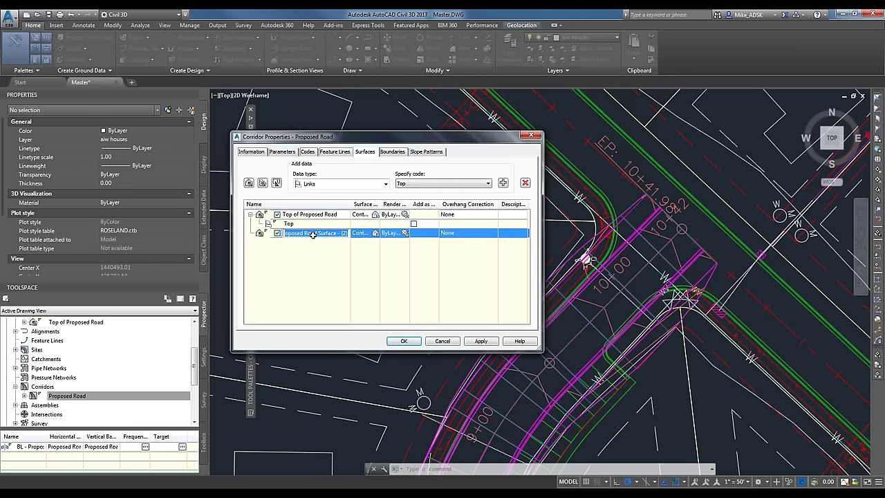
pyautogui.write('Bottom of Cor')
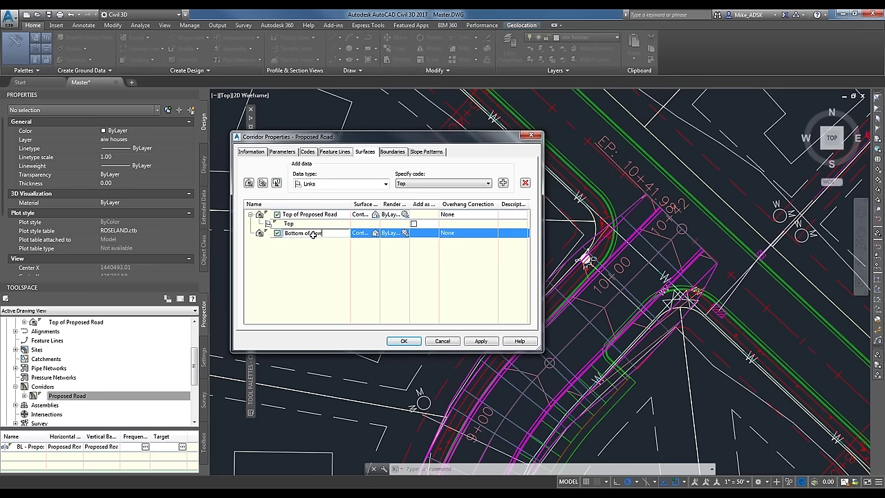
pyautogui.write('ridor')
pyautogui.click(466, 261)
# Step: Set Top Links overhang on Top of Proposed Road; add Datum links with Bottom Links overhang to Bottom of Corridor
pyautogui.click(456, 214)
pyautogui.click(462, 232)
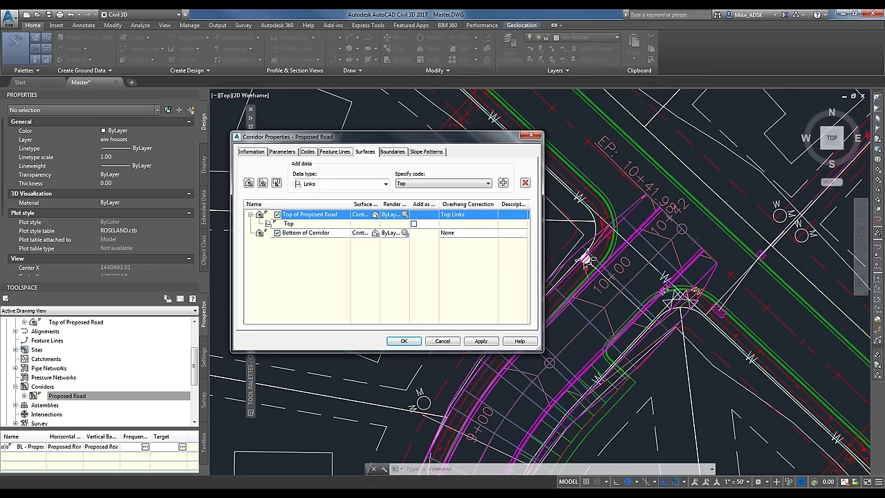
pyautogui.click(311, 232)
pyautogui.click(407, 185)
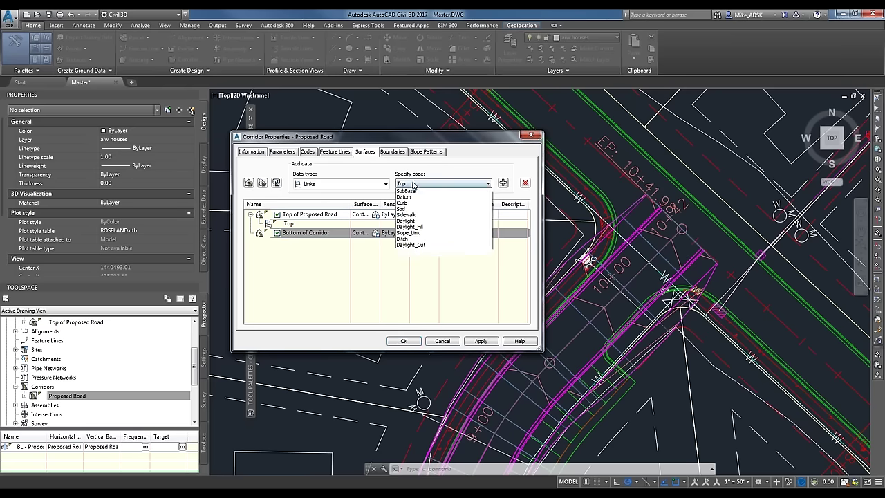
pyautogui.click(409, 229)
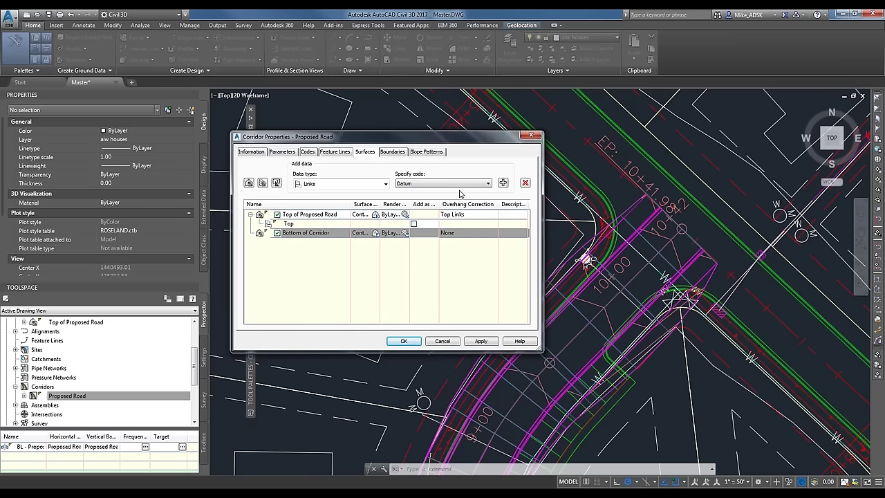
pyautogui.click(503, 184)
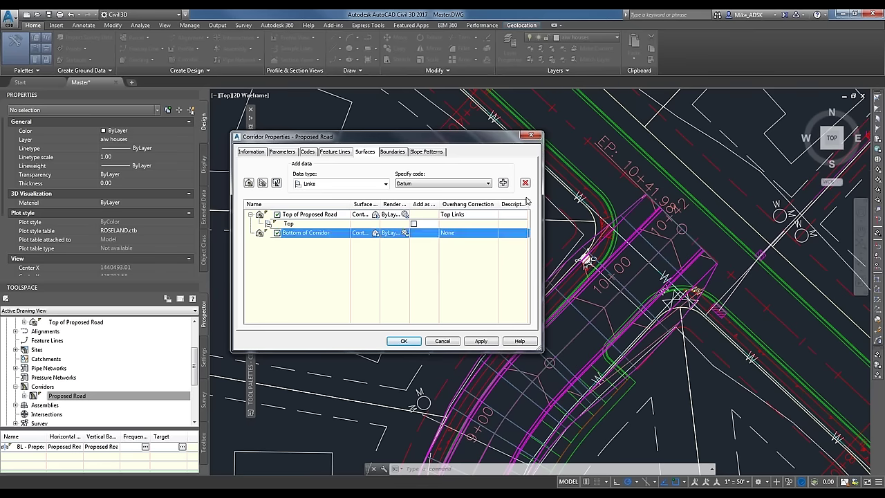
pyautogui.click(504, 183)
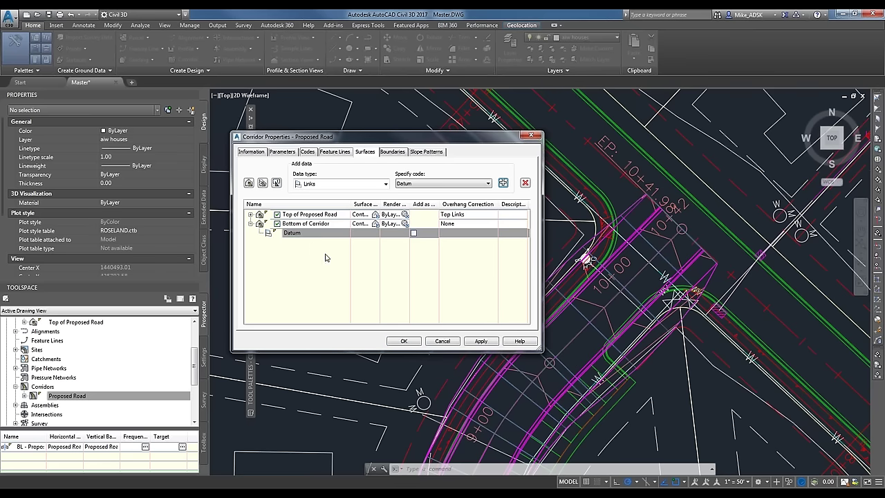
pyautogui.click(469, 222)
pyautogui.click(460, 244)
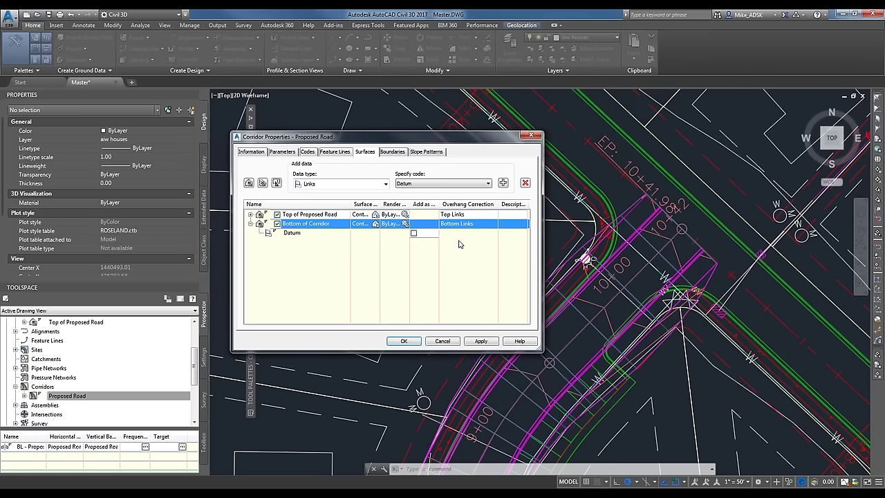
# Step: Style Bottom of Corridor as _No Display, apply, rebuild the corridor, and close properties
pyautogui.moveTo(380, 204); pyautogui.dragTo(446, 204)
pyautogui.click(380, 223)
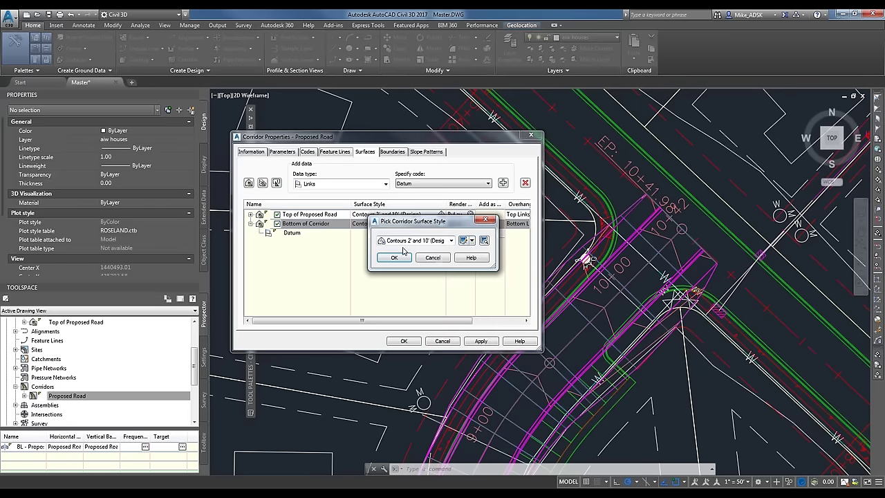
pyautogui.click(472, 240)
pyautogui.click(450, 240)
pyautogui.click(450, 240)
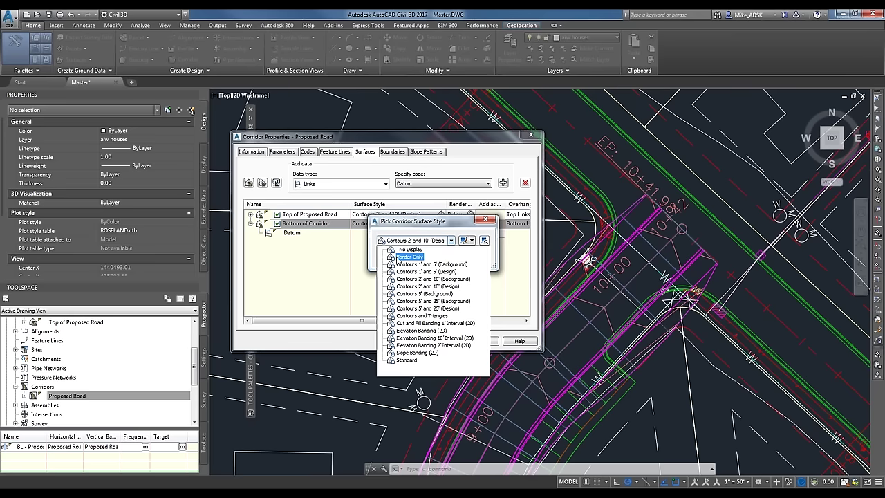
pyautogui.click(409, 249)
pyautogui.click(394, 258)
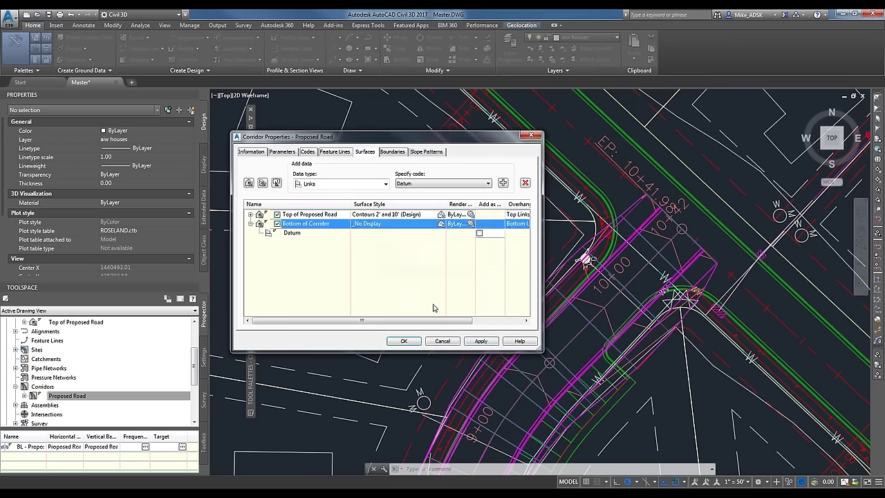
pyautogui.click(480, 341)
pyautogui.click(395, 231)
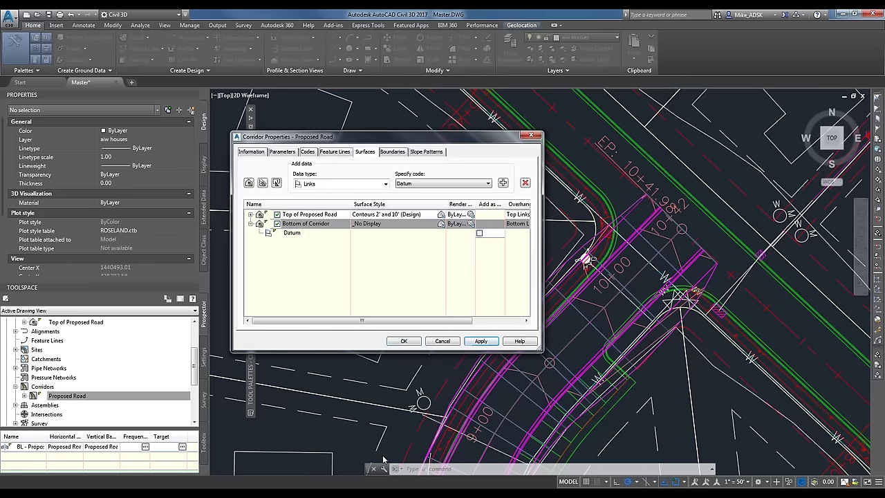
pyautogui.click(402, 342)
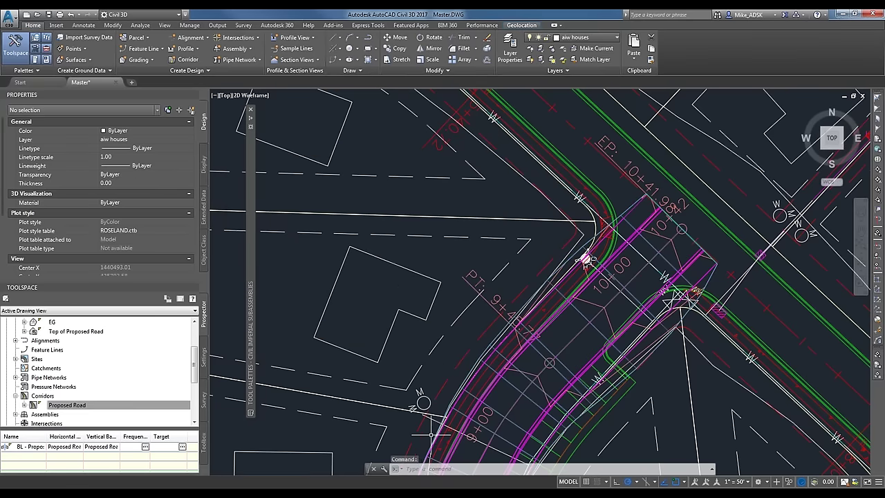
# Step: Zoom out and open the Volumes Dashboard from the Analyze tab
pyautogui.scroll(-2, 587, 260)
pyautogui.scroll(-2, 701, 344)
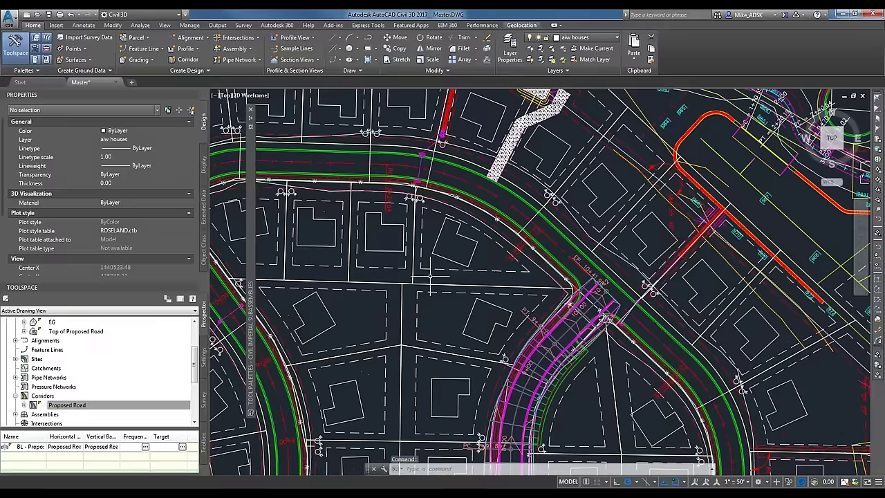
pyautogui.scroll(-2, 430, 276)
pyautogui.scroll(4, 491, 298)
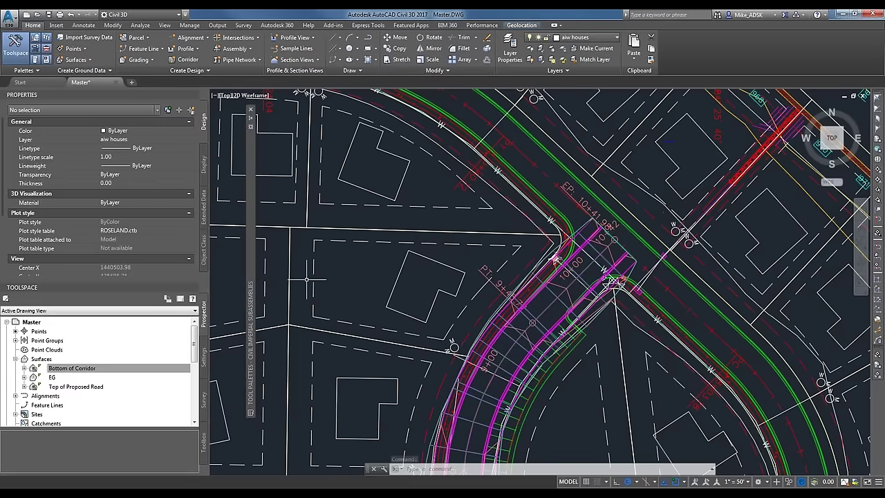
pyautogui.scroll(-2, 422, 190)
pyautogui.scroll(-2, 539, 282)
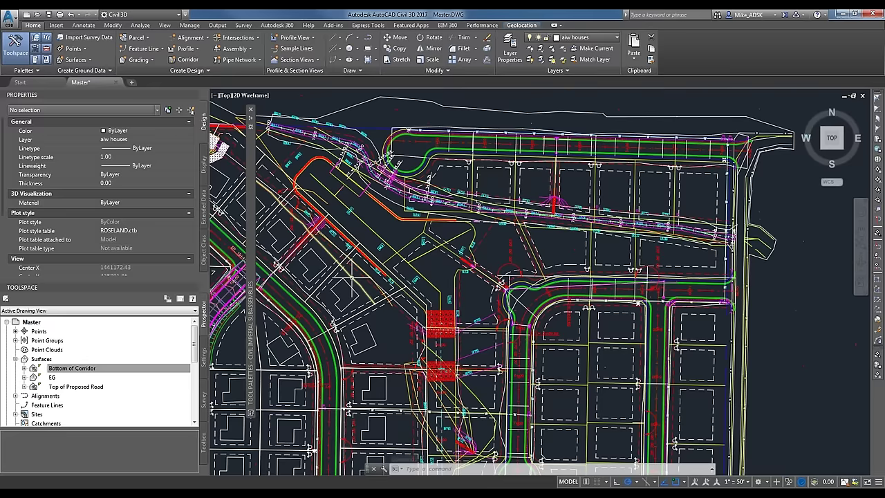
pyautogui.scroll(-2, 354, 274)
pyautogui.click(217, 25)
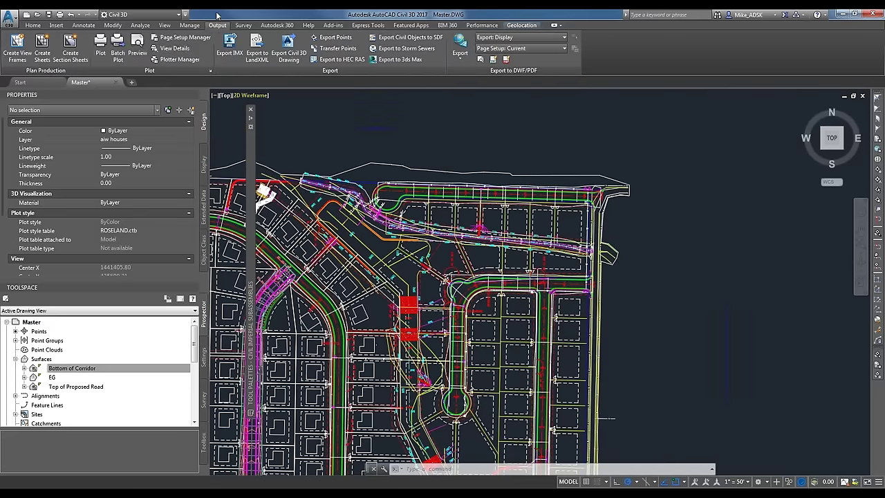
pyautogui.click(141, 26)
pyautogui.click(302, 48)
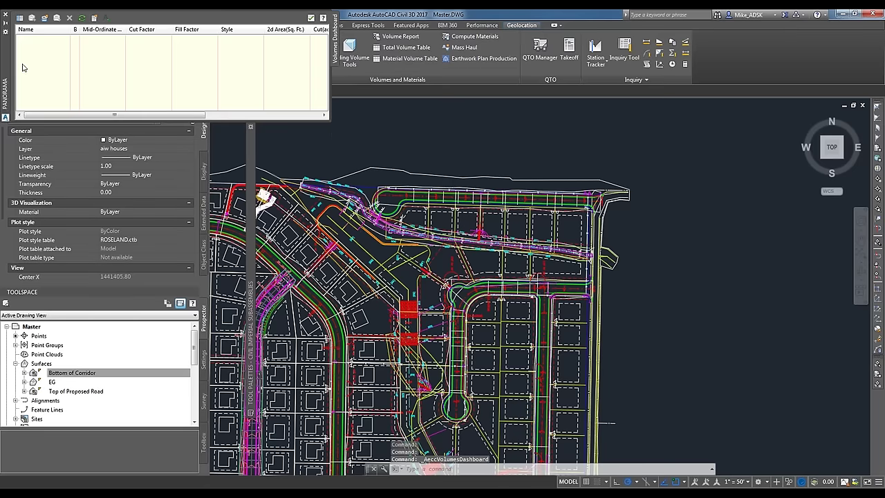
pyautogui.moveTo(6, 58); pyautogui.dragTo(291, 179)
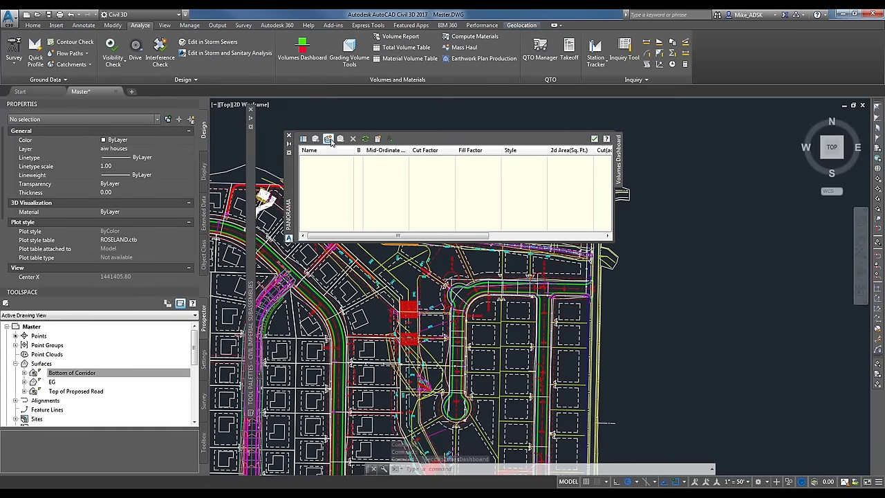
# Step: Start a new volume surface of type TIN volume surface and edit its name
pyautogui.click(329, 139)
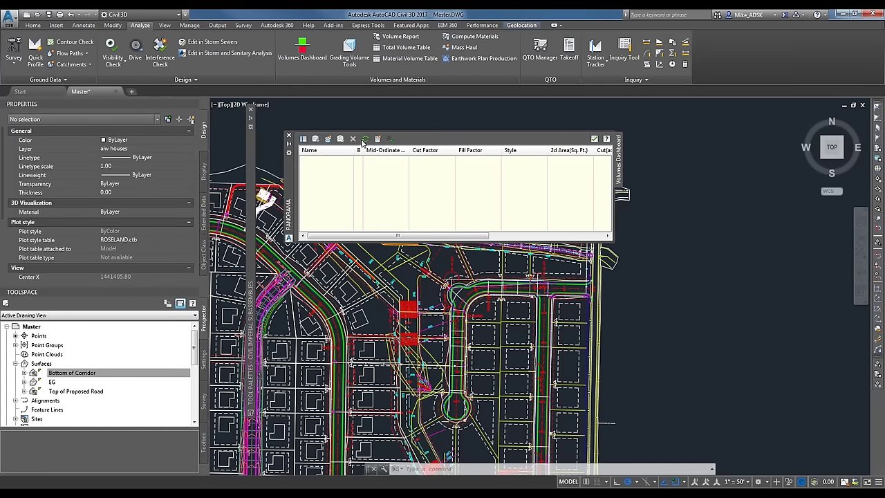
pyautogui.click(322, 180)
pyautogui.click(313, 188)
pyautogui.click(449, 215)
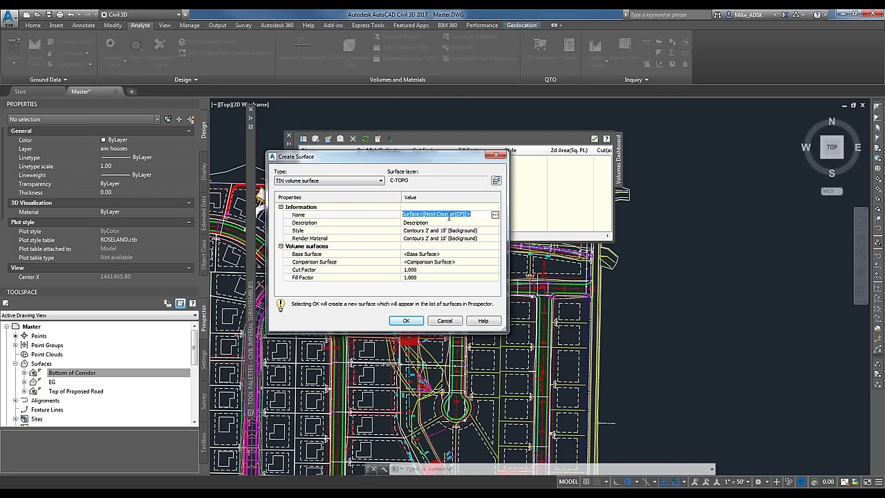
# Step: Name the Earthwork volume surface and give it No Display style with no render material
pyautogui.press('BackSpace')
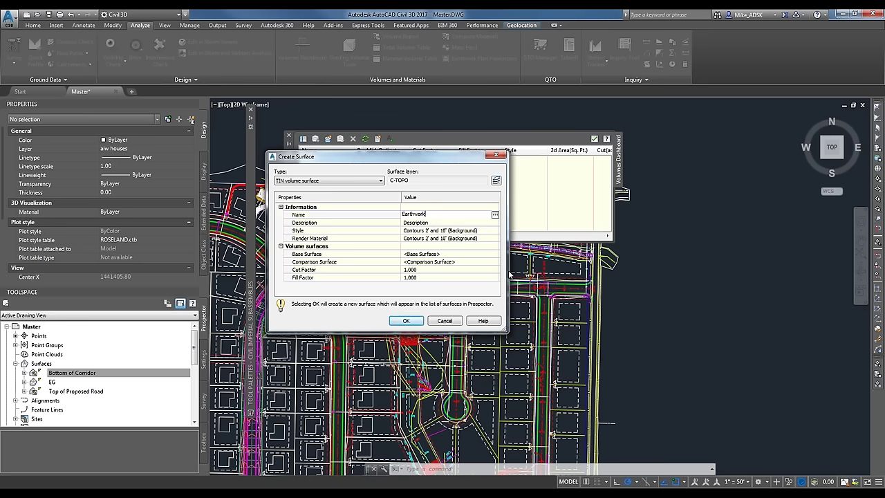
pyautogui.press('Return')
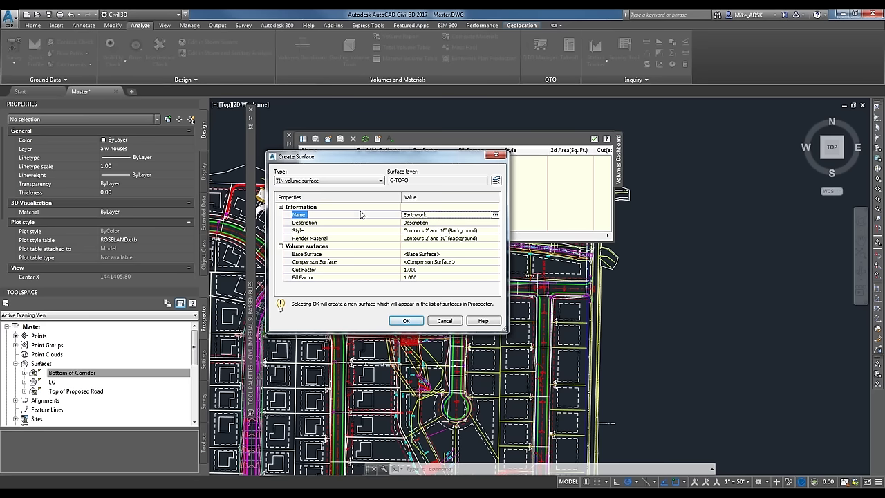
pyautogui.click(417, 231)
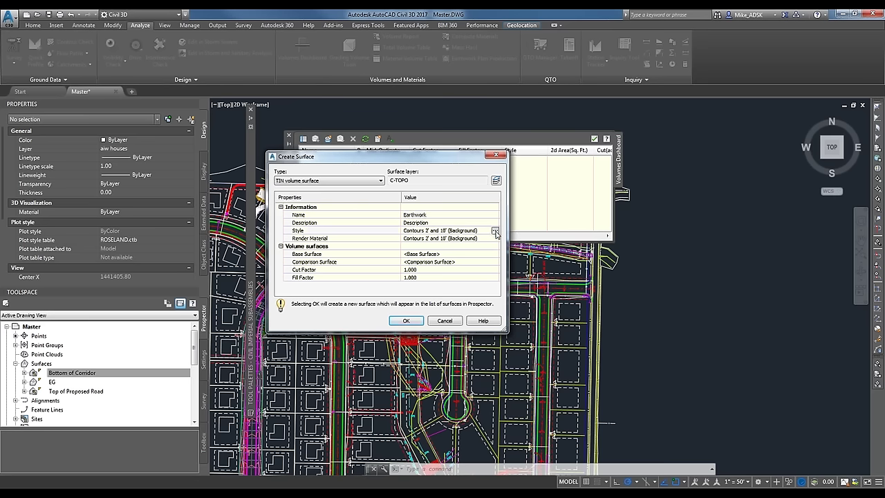
pyautogui.click(494, 231)
pyautogui.click(450, 240)
pyautogui.click(417, 253)
pyautogui.click(394, 257)
pyautogui.click(449, 238)
pyautogui.click(495, 239)
pyautogui.click(422, 240)
pyautogui.click(409, 250)
pyautogui.click(462, 240)
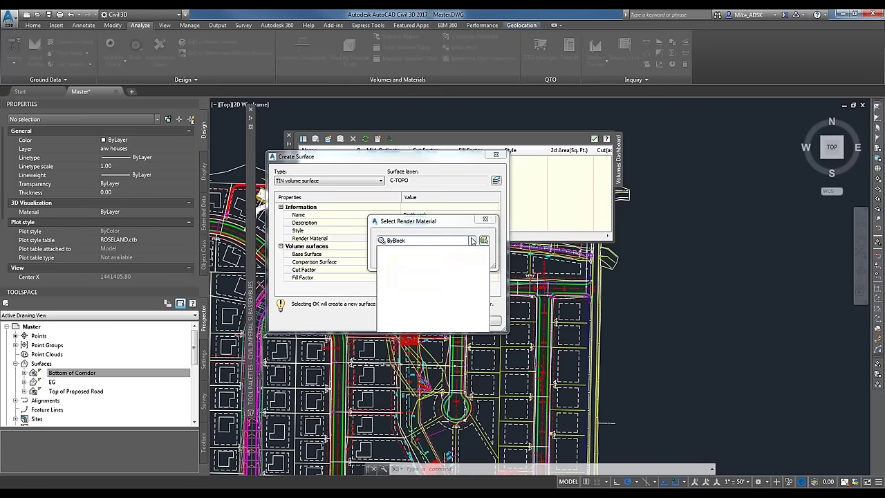
pyautogui.click(413, 249)
pyautogui.click(416, 256)
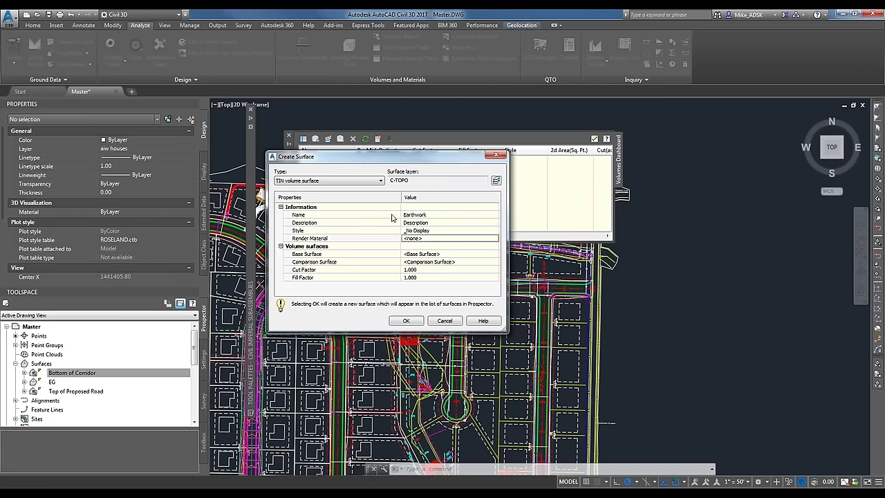
# Step: Set EG as base surface and Bottom of Corridor as comparison surface, then create it
pyautogui.click(427, 255)
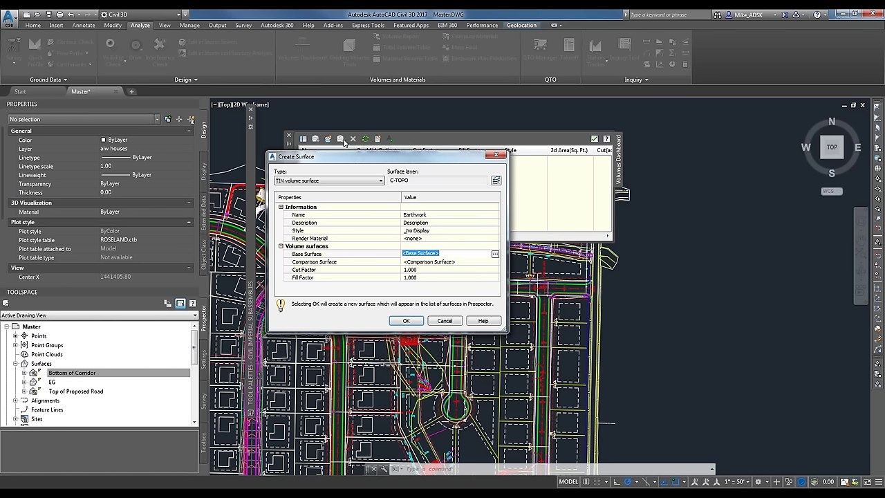
pyautogui.click(495, 256)
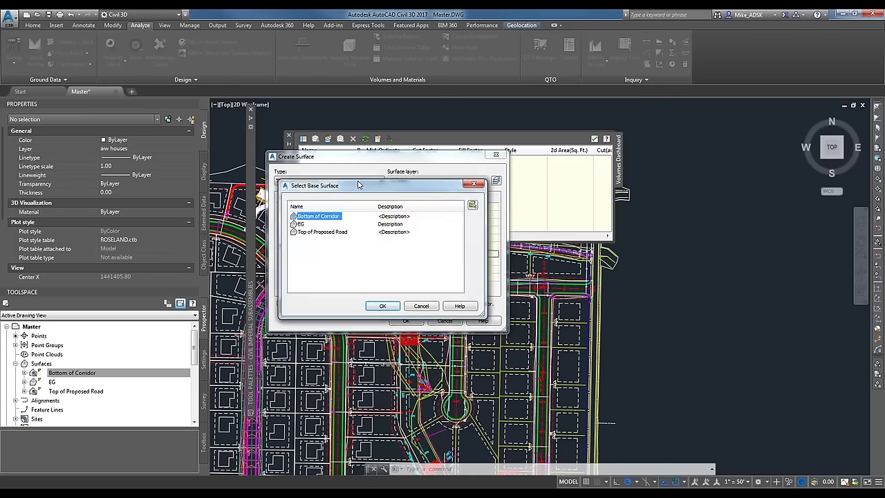
pyautogui.moveTo(341, 163); pyautogui.dragTo(582, 163)
pyautogui.click(529, 195)
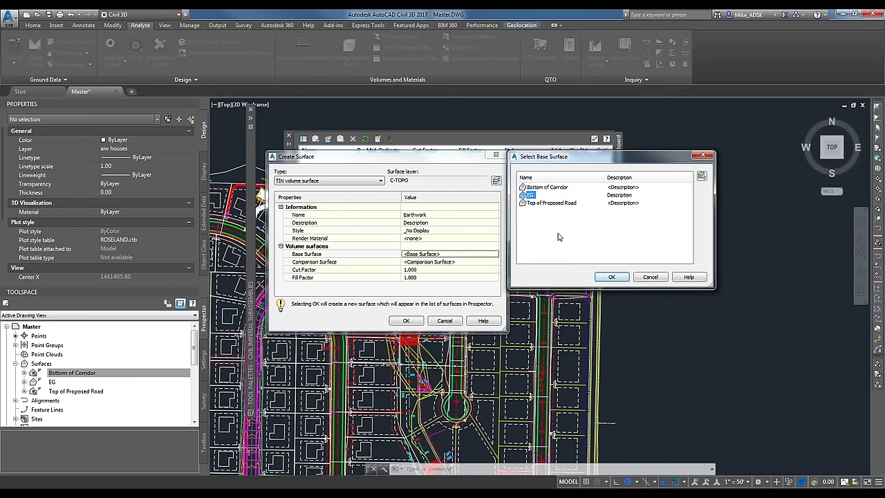
pyautogui.click(611, 276)
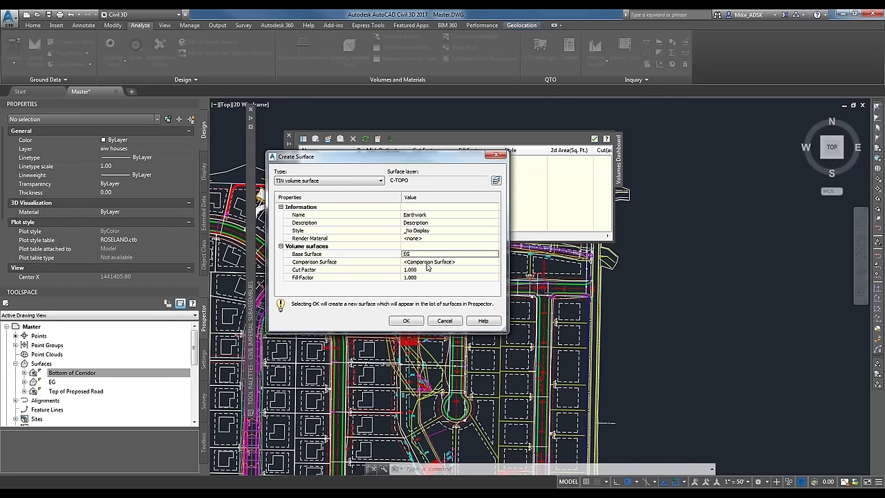
pyautogui.click(427, 263)
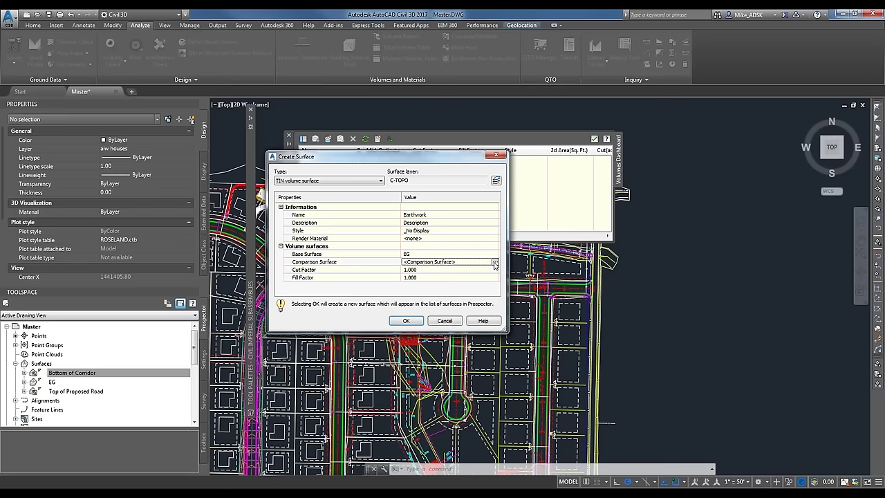
pyautogui.click(495, 263)
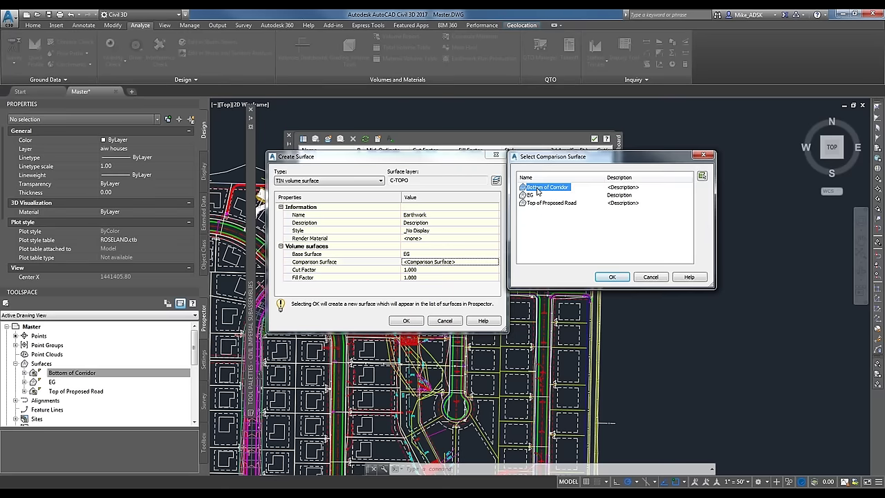
pyautogui.click(612, 277)
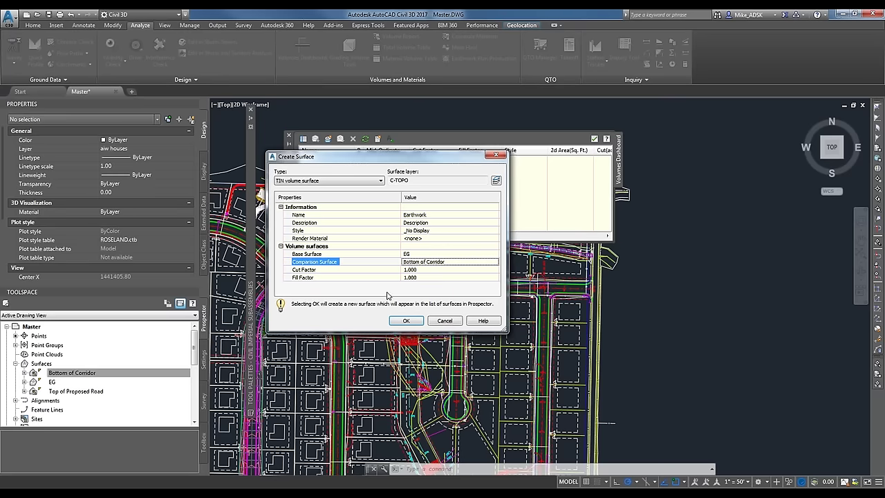
pyautogui.click(305, 271)
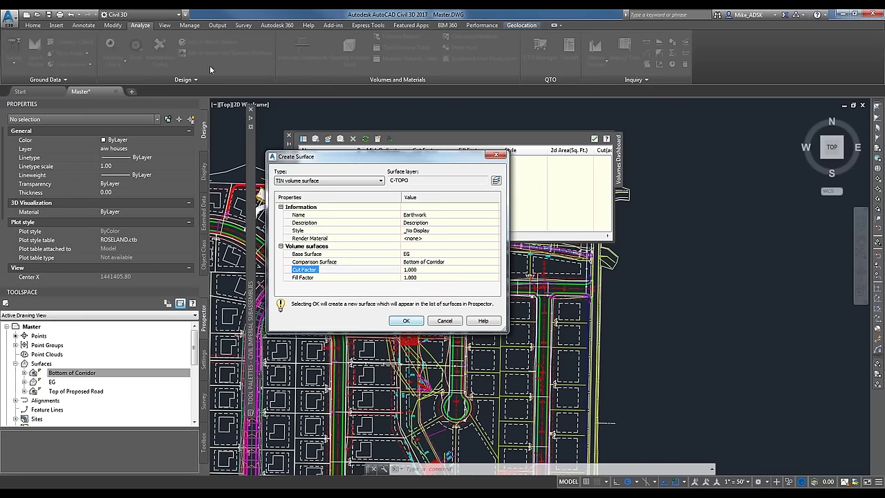
pyautogui.click(401, 322)
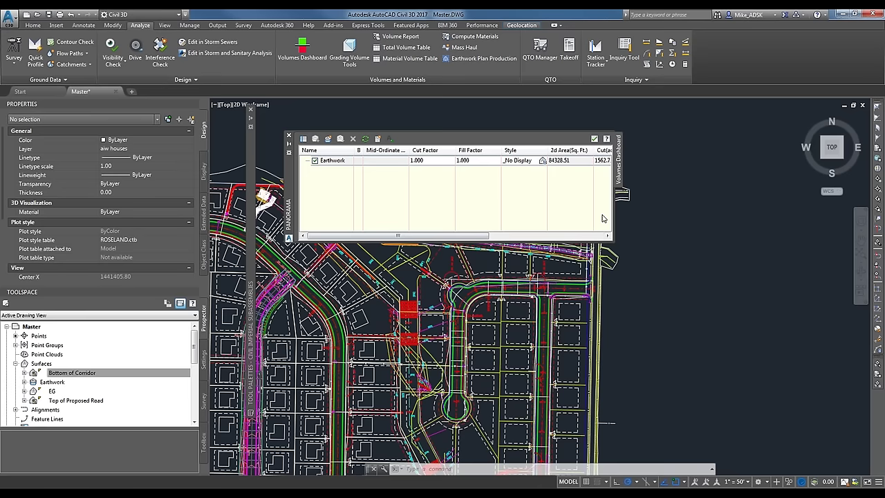
# Step: Widen the dashboard to read Earthwork's 1562.75 cut, 4229.62 fill, 2666.87 net, then pan to the profile
pyautogui.moveTo(614, 218); pyautogui.dragTo(840, 220)
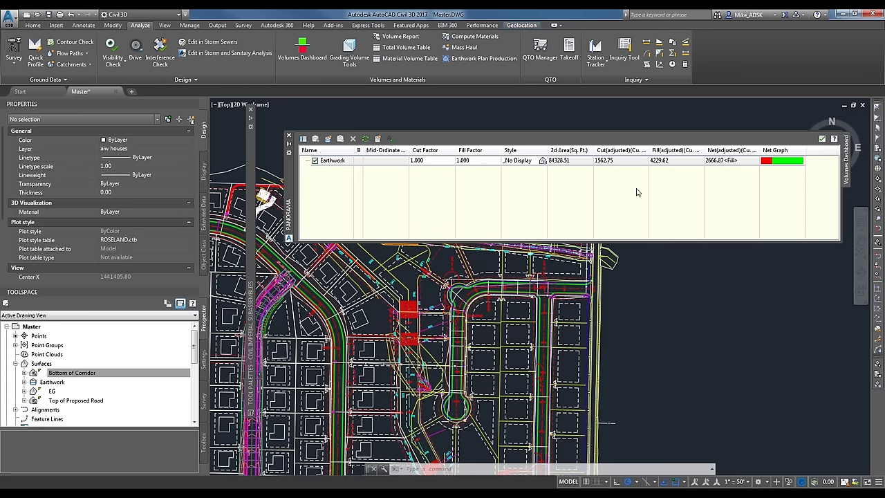
pyautogui.click(373, 161)
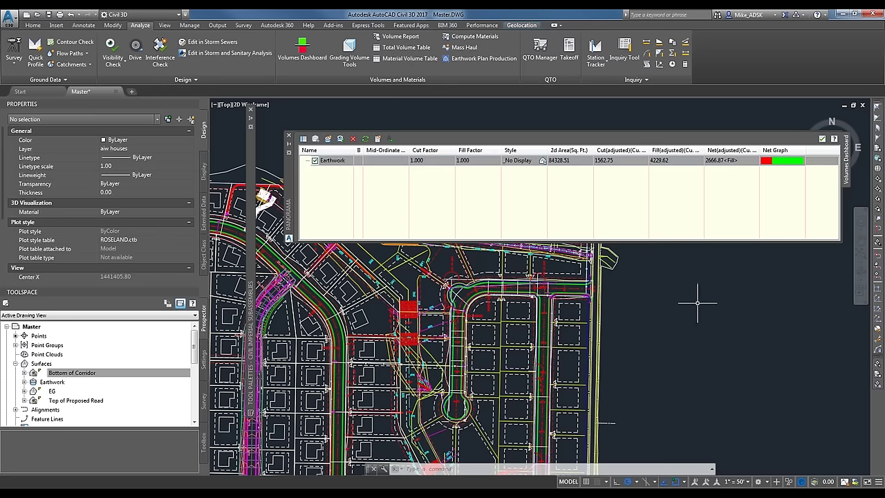
pyautogui.scroll(-5, 653, 310)
pyautogui.scroll(8, 421, 316)
pyautogui.moveTo(421, 316); pyautogui.dragTo(454, 365, button='middle')
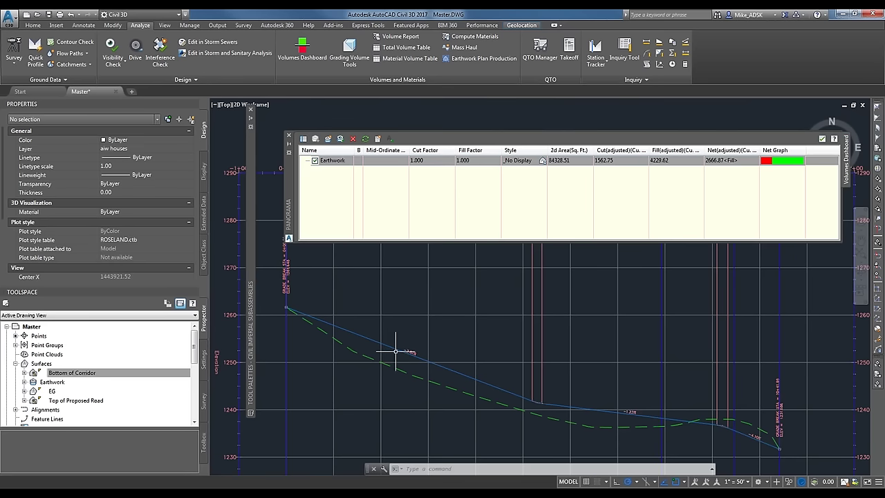
# Step: Select the Proposed Roadway profile and grab its middle grade-break grip to stretch it
pyautogui.click(484, 385)
pyautogui.click(480, 380)
pyautogui.scroll(5, 522, 401)
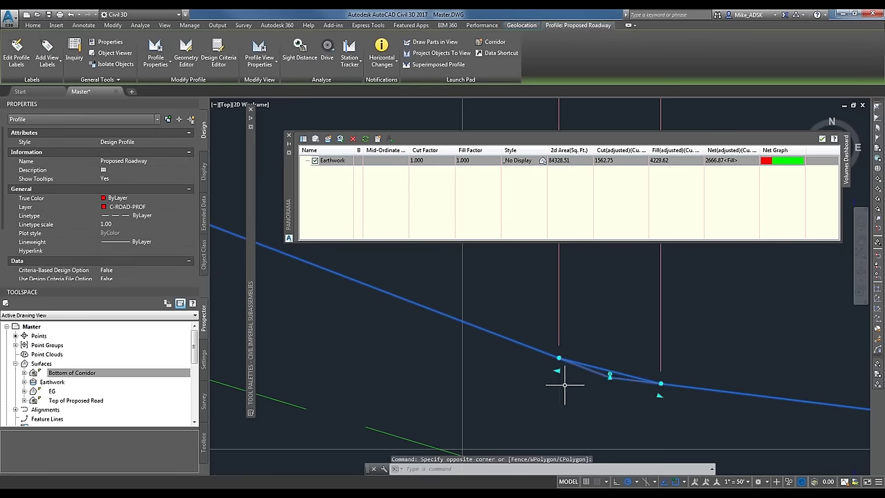
pyautogui.click(610, 375)
pyautogui.scroll(-3, 506, 399)
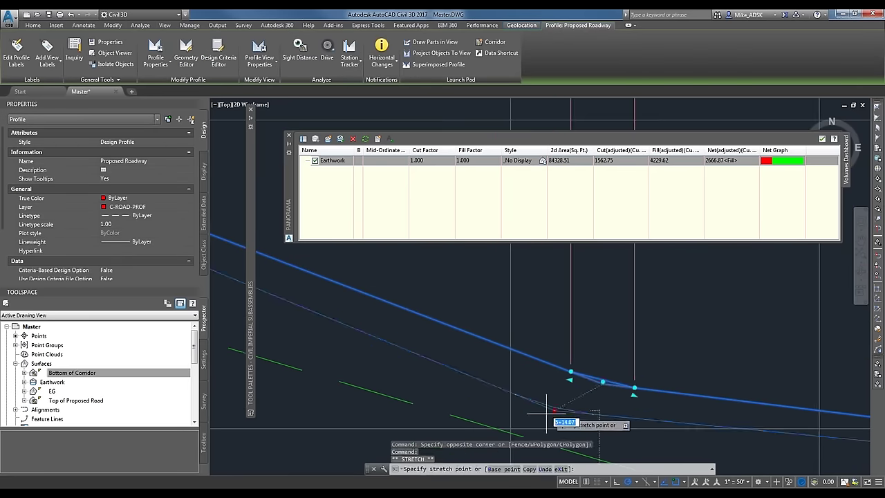
pyautogui.scroll(-2, 577, 339)
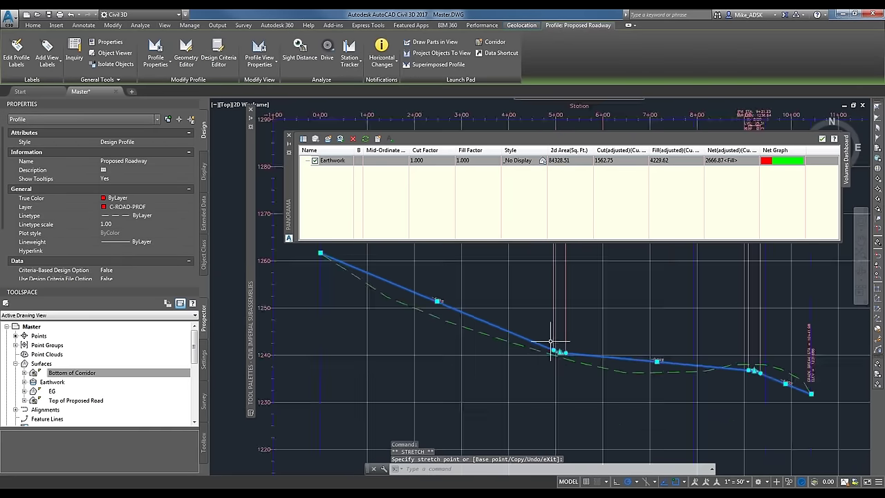
pyautogui.moveTo(529, 352); pyautogui.dragTo(580, 354, button='middle')
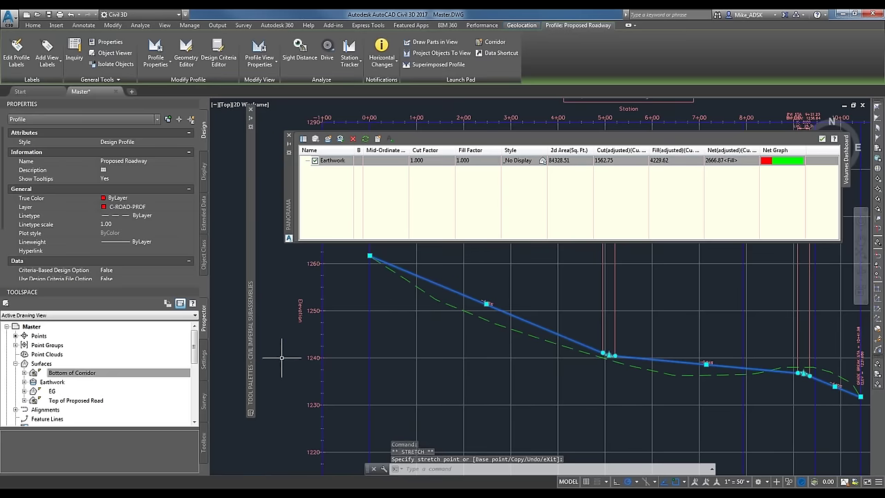
# Step: Rebuild the Proposed Road corridor and recompute Earthwork to 1663.91 cut, 2530.22 fill, 866.31 net
pyautogui.click(15, 363)
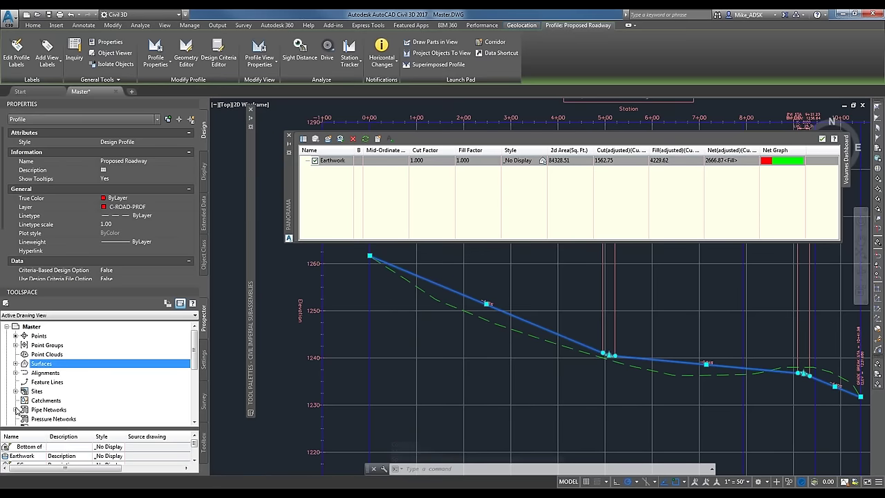
pyautogui.scroll(-2, 52, 378)
pyautogui.click(59, 382)
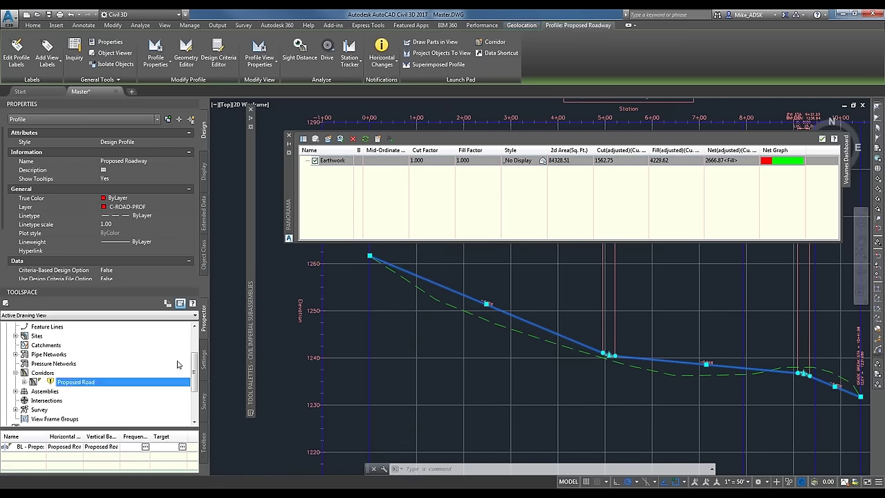
pyautogui.scroll(-2, 633, 360)
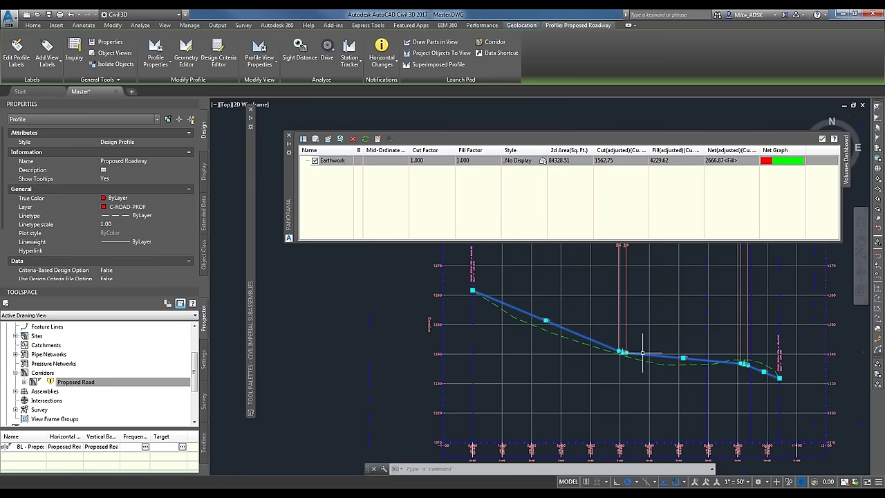
pyautogui.click(81, 382)
pyautogui.rightClick(84, 384)
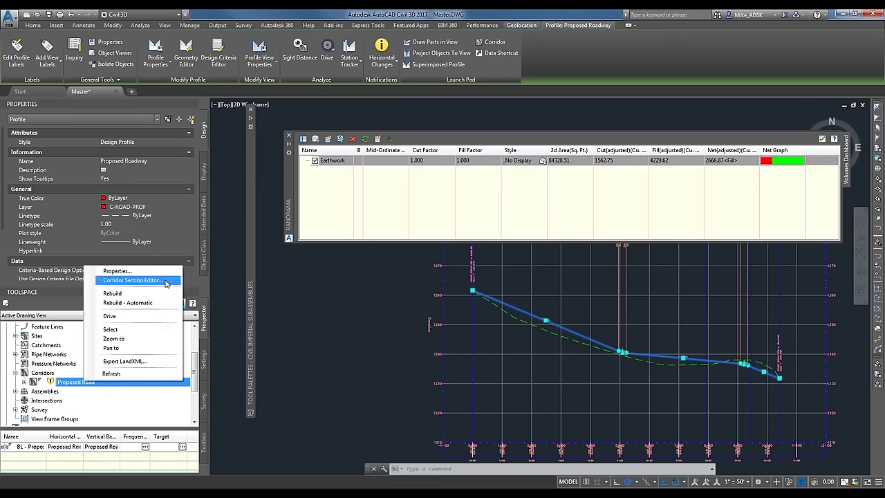
pyautogui.click(131, 296)
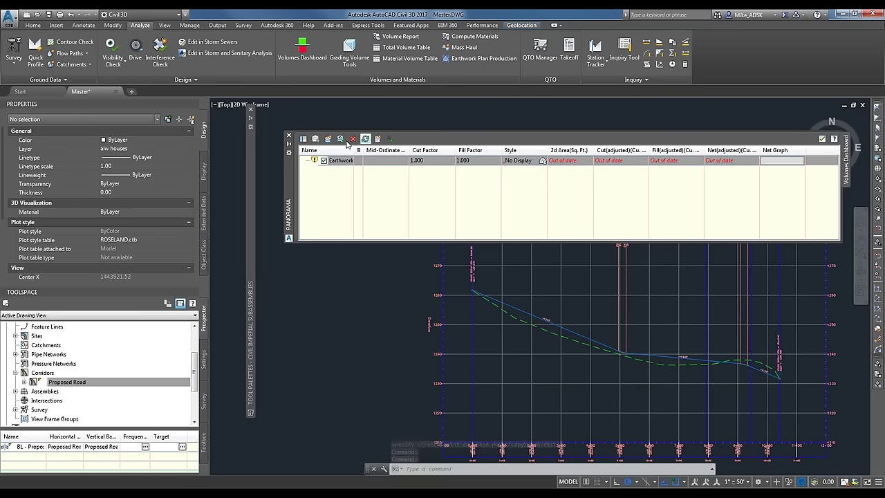
pyautogui.click(391, 139)
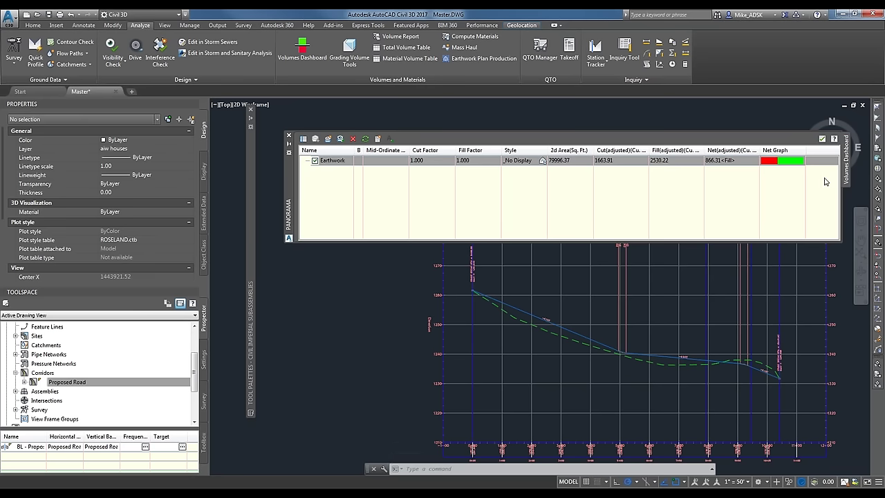
pyautogui.click(290, 138)
# Step: Expand Surfaces > Earthwork in Prospector, zoom to the site plan, and switch to the Home tab
pyautogui.scroll(3, 70, 382)
pyautogui.click(16, 364)
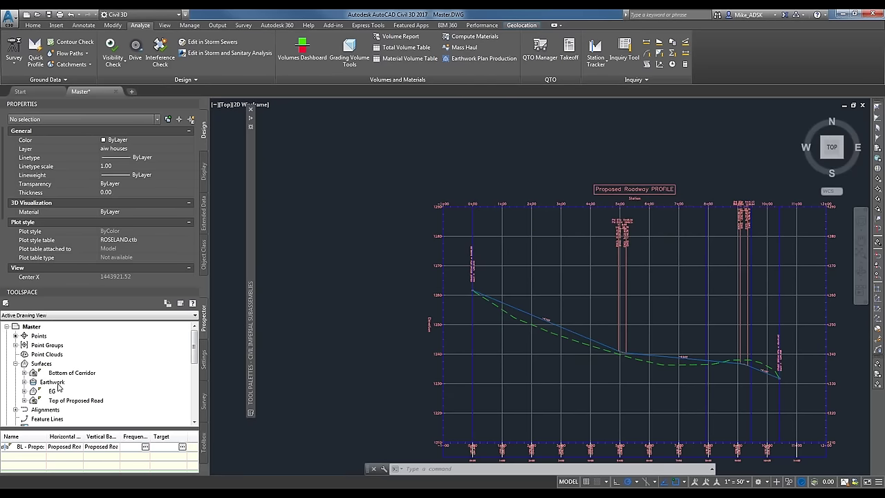
pyautogui.click(53, 382)
pyautogui.click(24, 382)
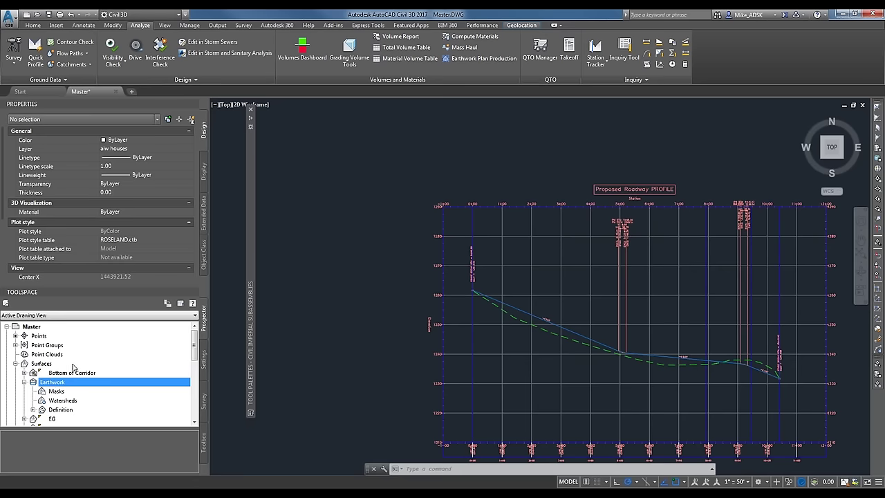
pyautogui.scroll(-6, 364, 198)
pyautogui.scroll(6, 463, 166)
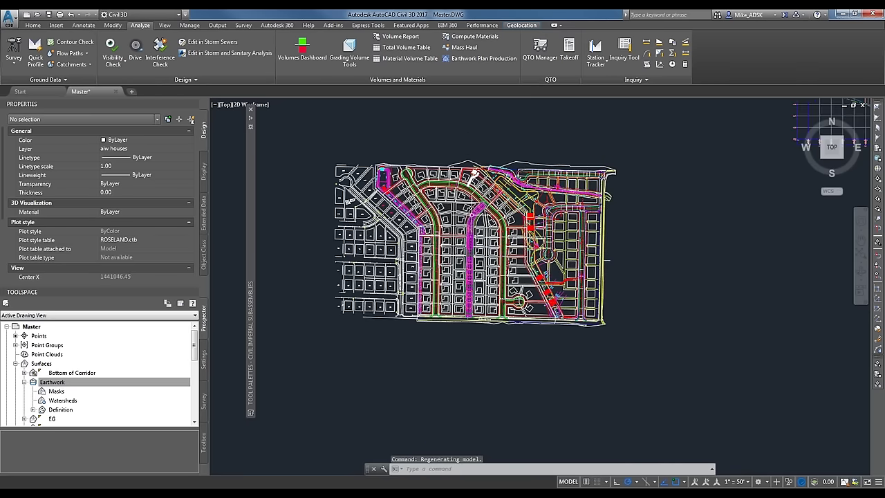
pyautogui.scroll(5, 472, 174)
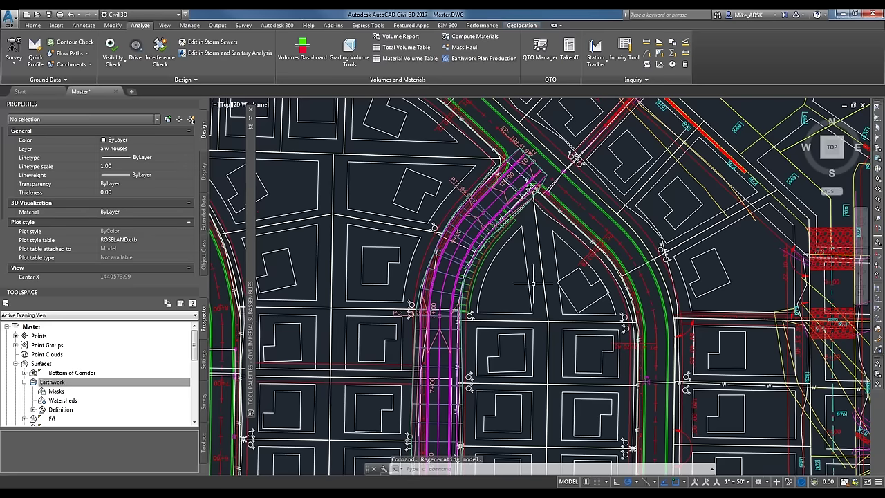
pyautogui.click(33, 25)
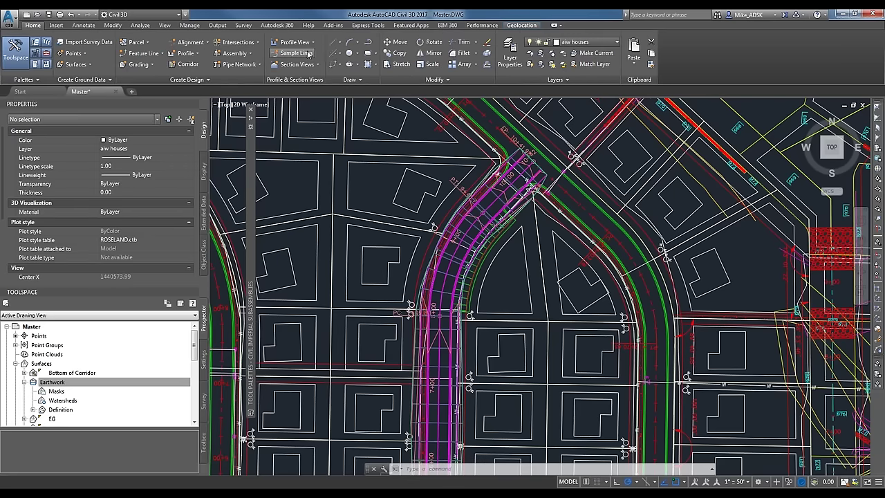
# Step: Create SLG-1 on Proposed Roadway sampling EG, Proposed Road and Top of Proposed Road only
pyautogui.click(286, 58)
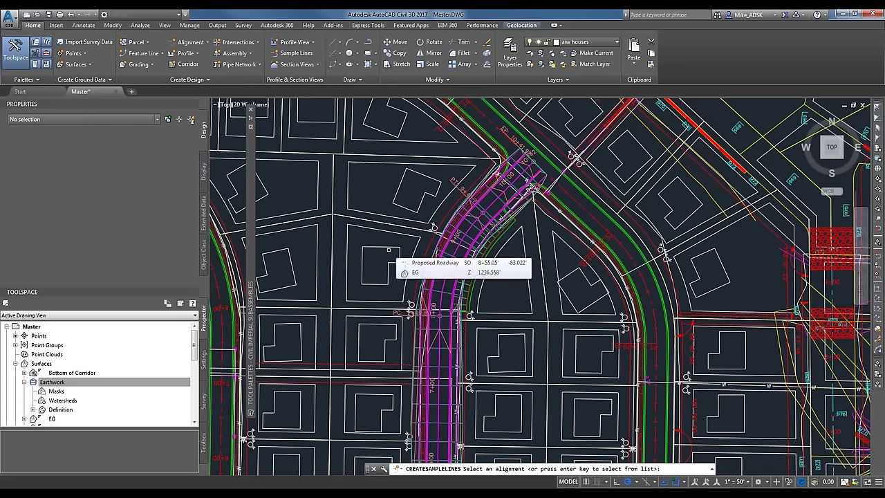
pyautogui.press('Return')
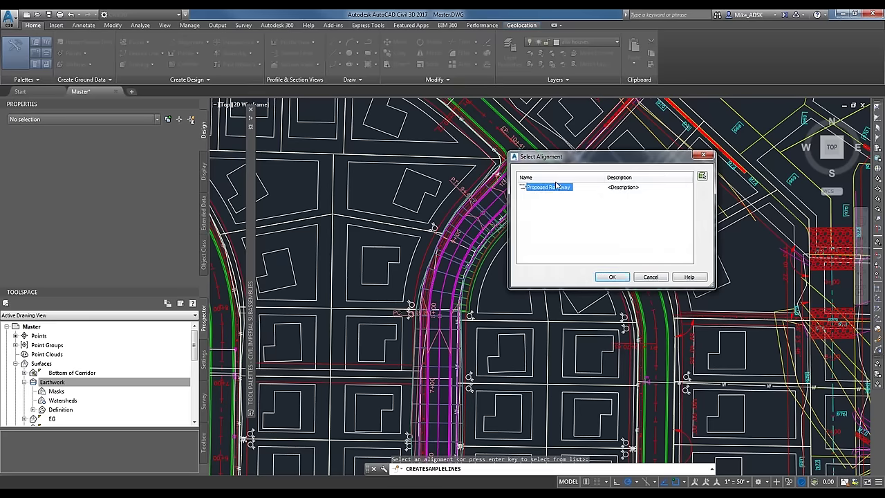
pyautogui.click(625, 278)
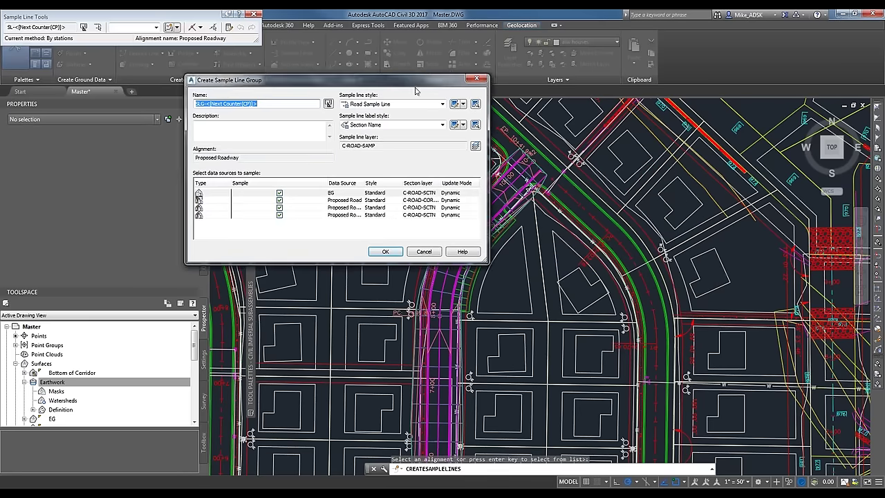
pyautogui.moveTo(359, 93); pyautogui.dragTo(460, 123)
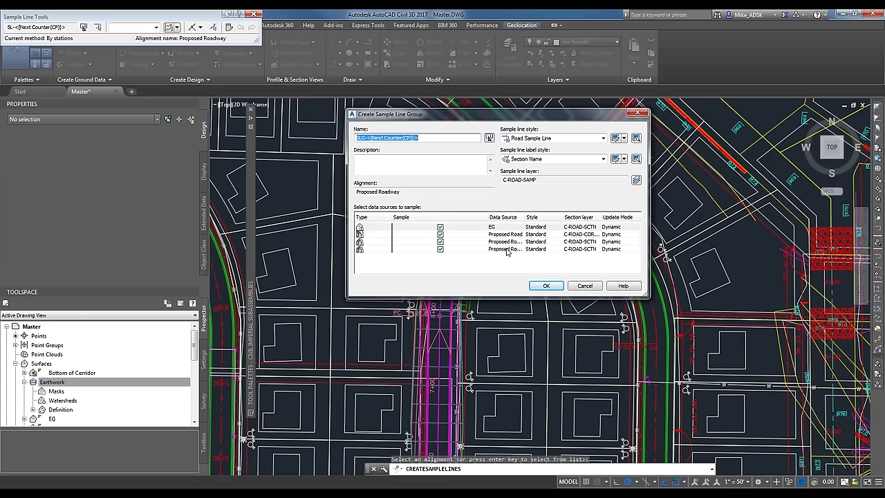
pyautogui.moveTo(526, 218); pyautogui.dragTo(529, 218)
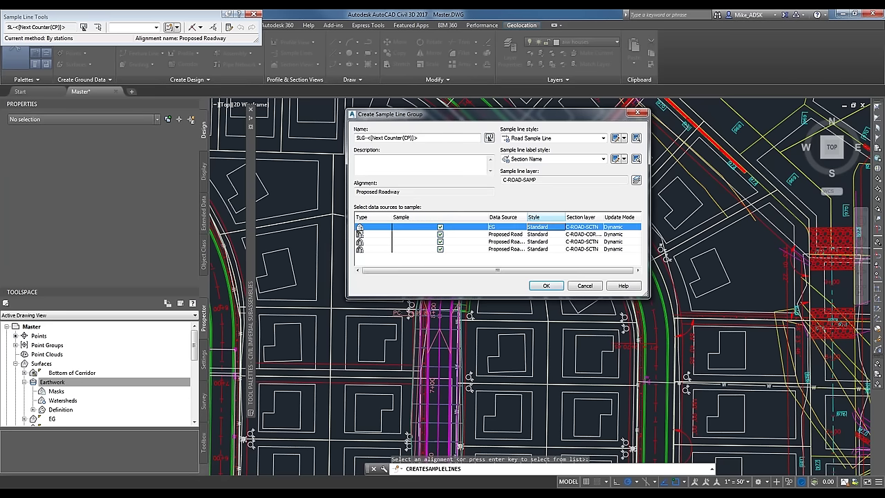
pyautogui.click(507, 226)
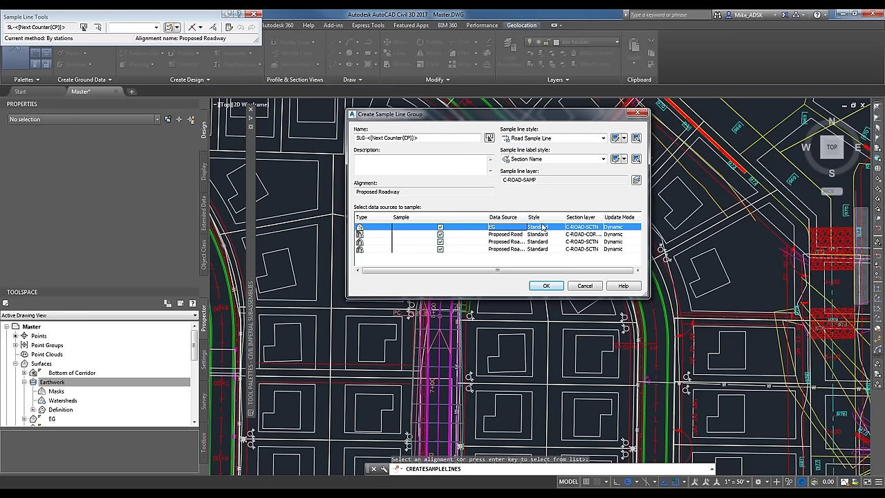
pyautogui.moveTo(528, 219); pyautogui.dragTo(568, 218)
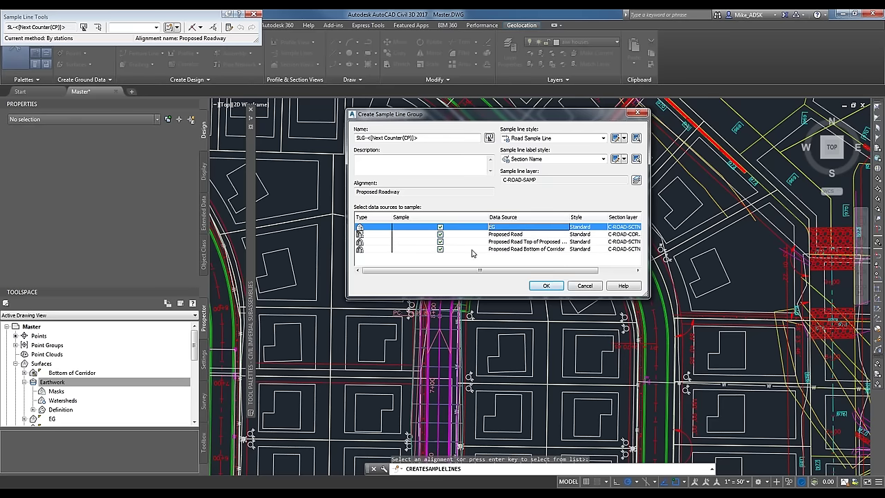
pyautogui.click(439, 250)
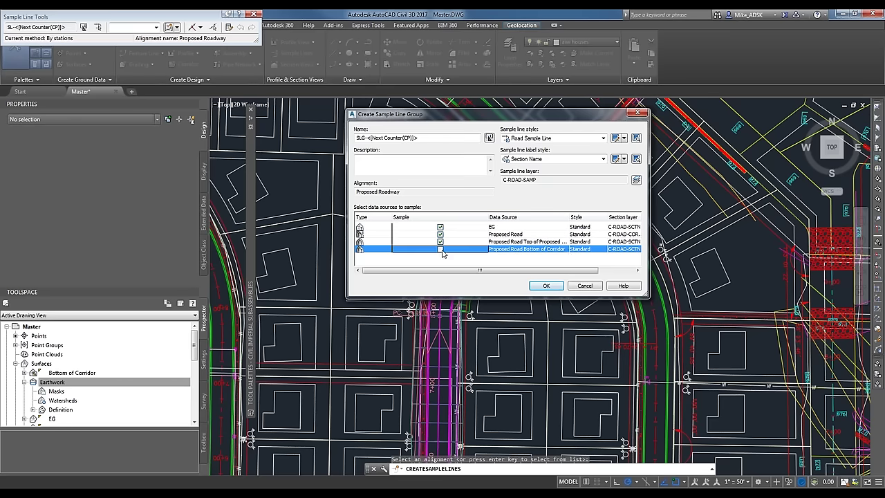
pyautogui.click(496, 229)
pyautogui.click(535, 236)
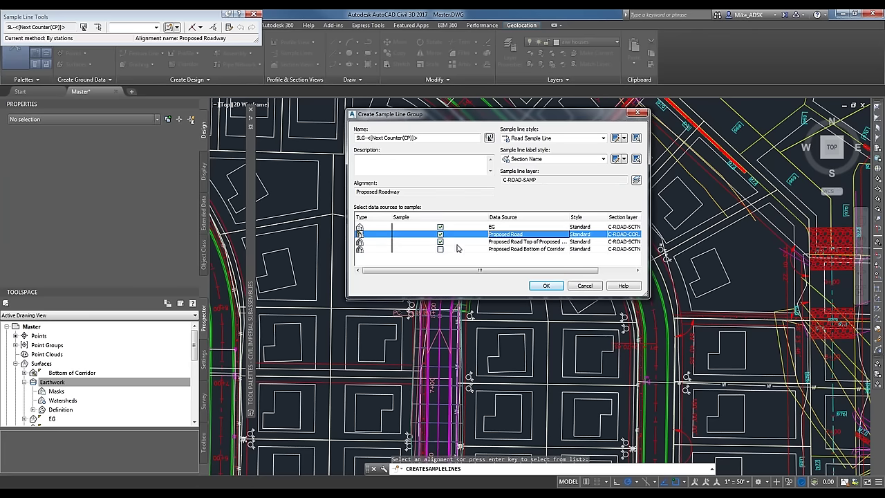
pyautogui.click(549, 291)
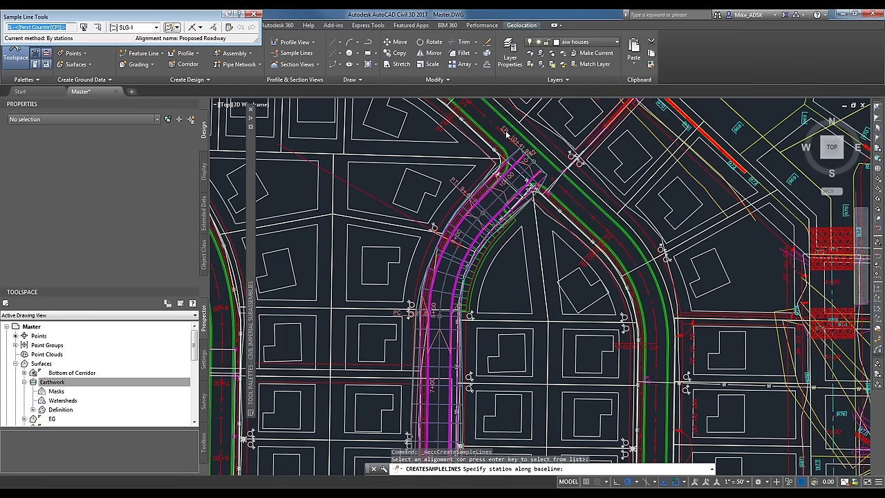
# Step: Zoom and pan along the roadway, then open the sample line methods dropdown
pyautogui.scroll(3, 529, 181)
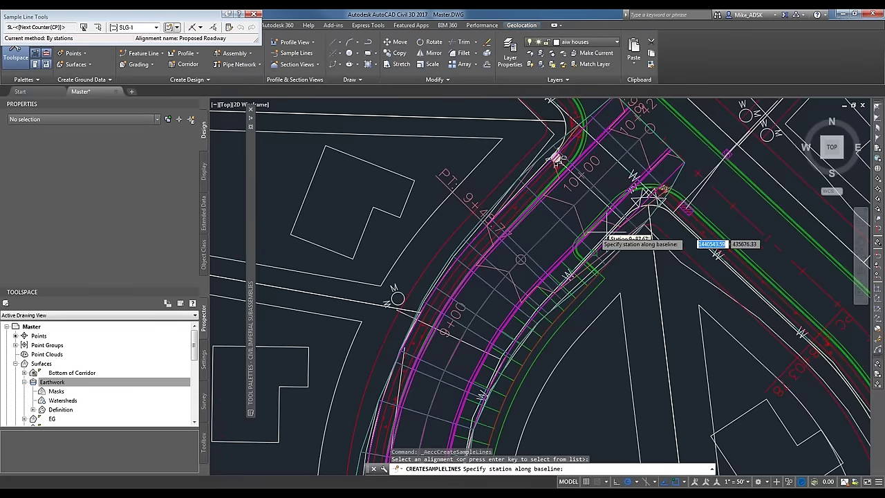
pyautogui.scroll(-4, 606, 228)
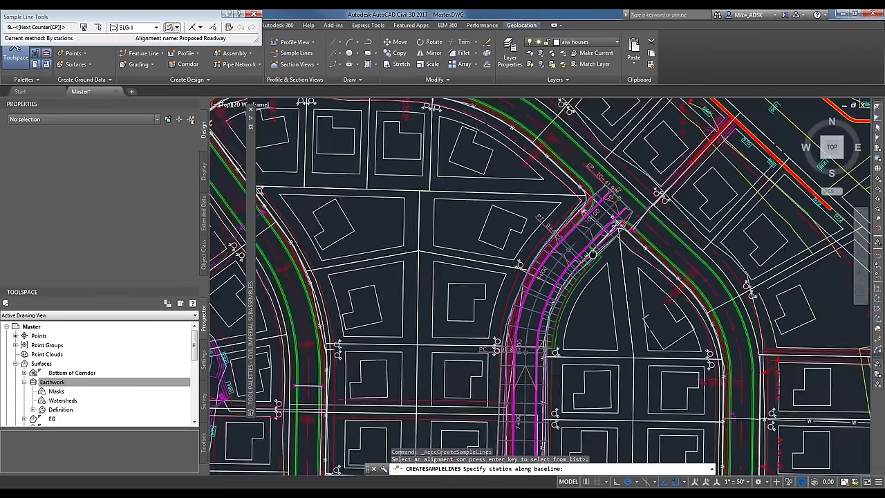
pyautogui.scroll(2, 593, 255)
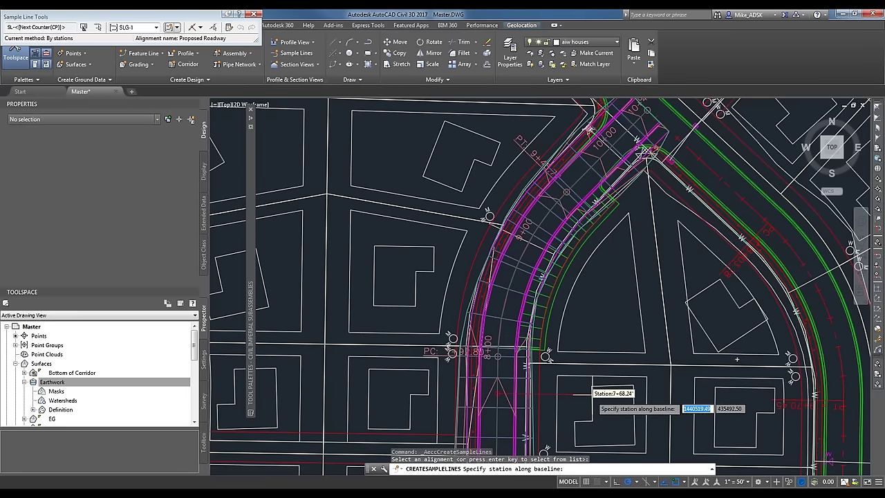
pyautogui.scroll(-2, 629, 277)
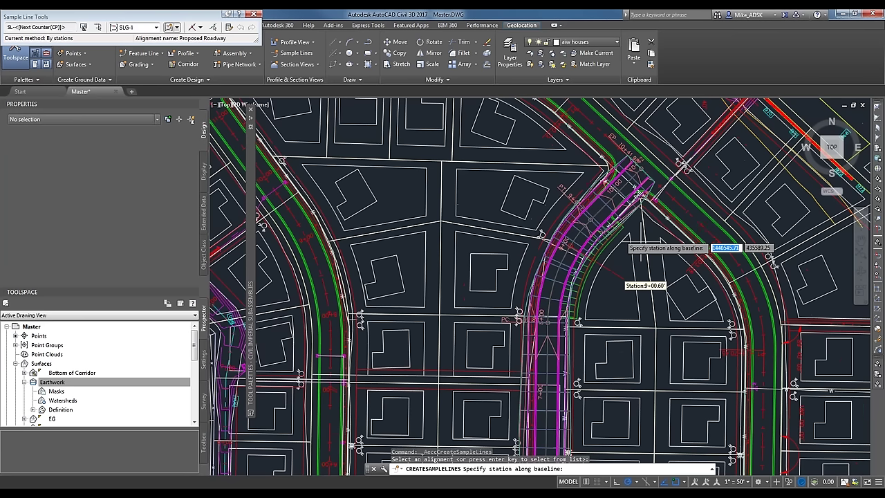
pyautogui.scroll(-2, 626, 238)
pyautogui.moveTo(600, 413); pyautogui.dragTo(607, 357, button='middle')
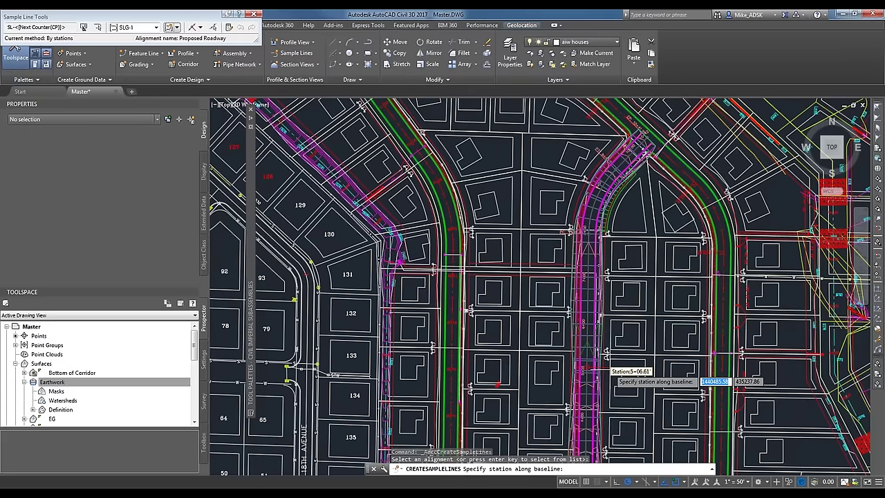
pyautogui.scroll(2, 607, 377)
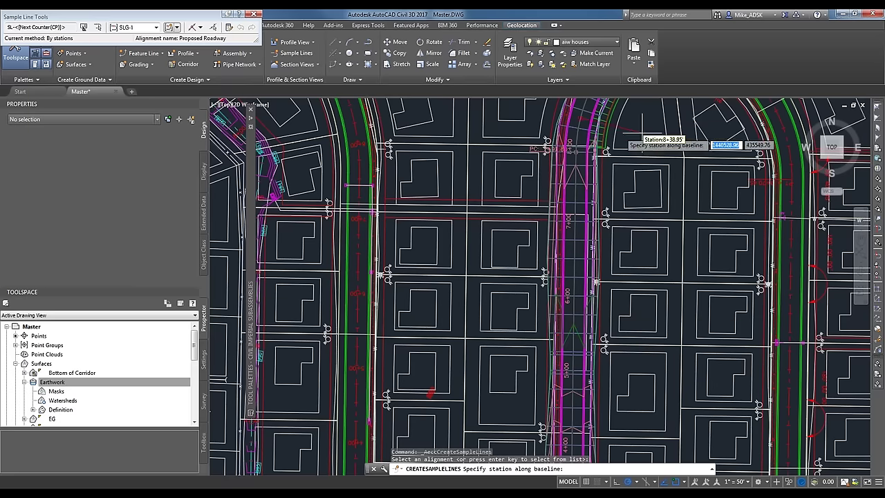
pyautogui.click(200, 27)
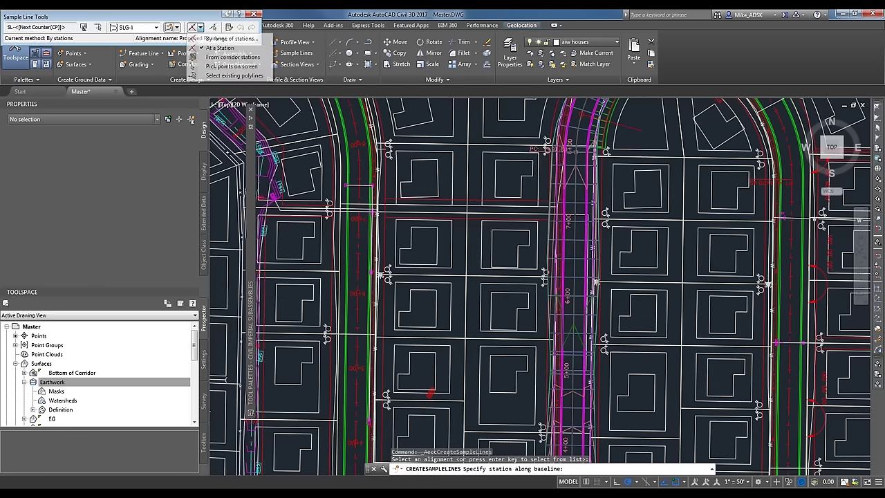
# Step: Sample By range of stations with 30' swaths every 50', including range start and end
pyautogui.click(228, 38)
pyautogui.moveTo(166, 19); pyautogui.dragTo(528, 210)
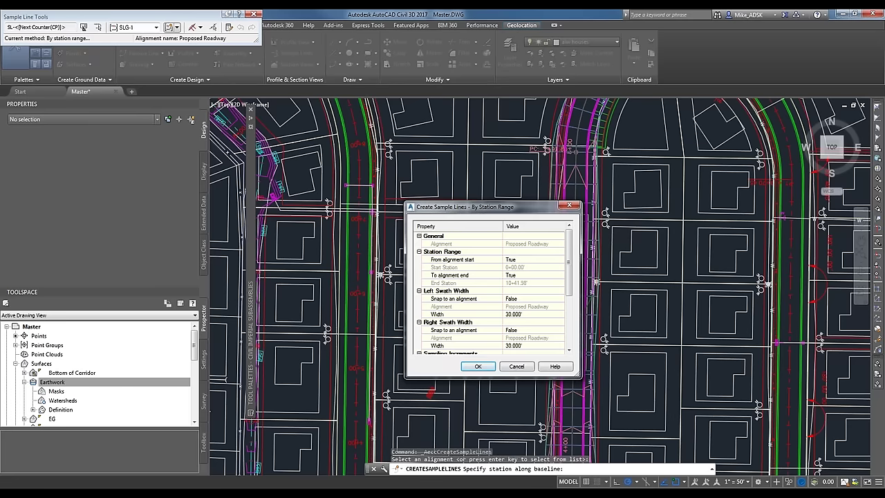
pyautogui.moveTo(576, 373); pyautogui.dragTo(661, 432)
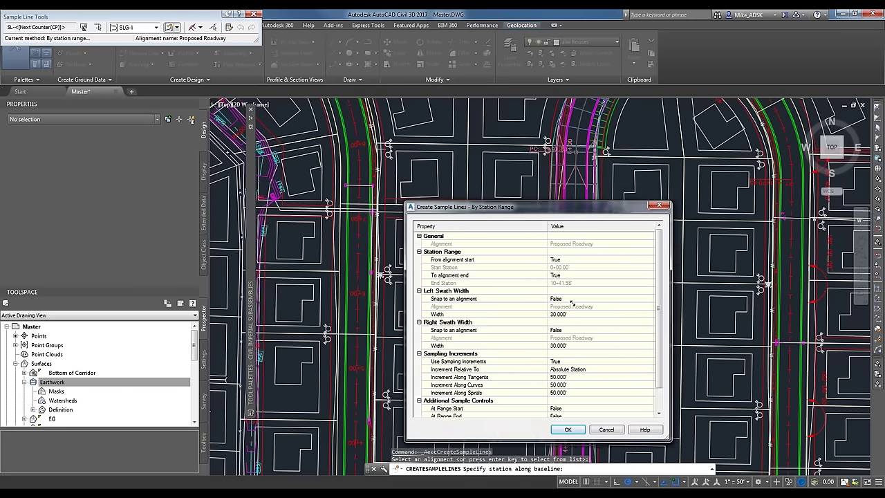
pyautogui.moveTo(456, 202); pyautogui.dragTo(322, 82)
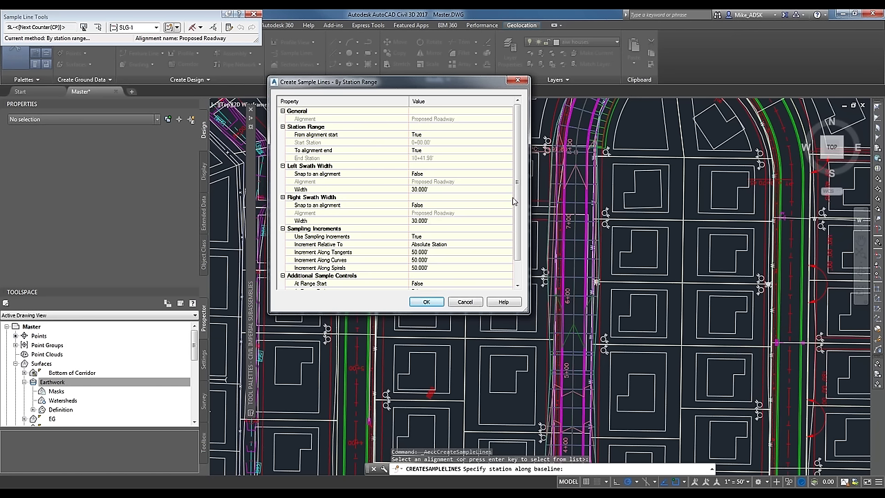
pyautogui.click(422, 188)
pyautogui.scroll(-2, 517, 207)
pyautogui.click(427, 261)
pyautogui.click(427, 261)
pyautogui.click(419, 267)
pyautogui.click(427, 267)
pyautogui.click(426, 268)
pyautogui.click(439, 276)
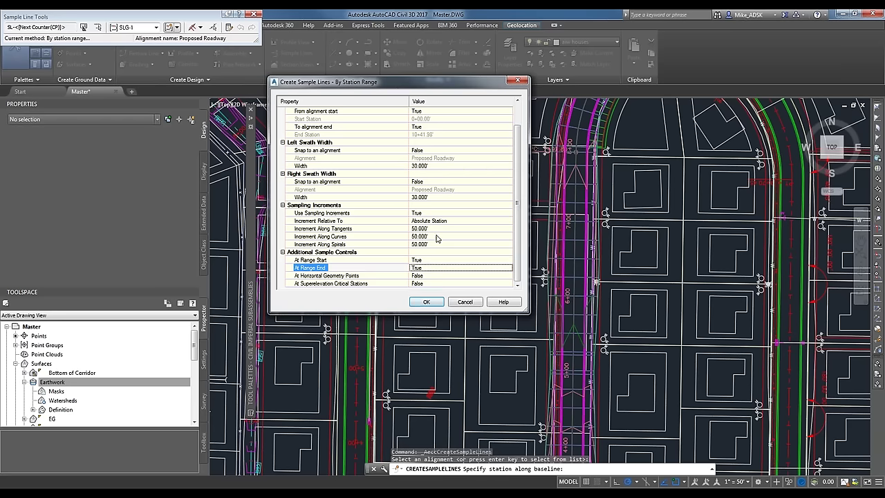
pyautogui.click(434, 305)
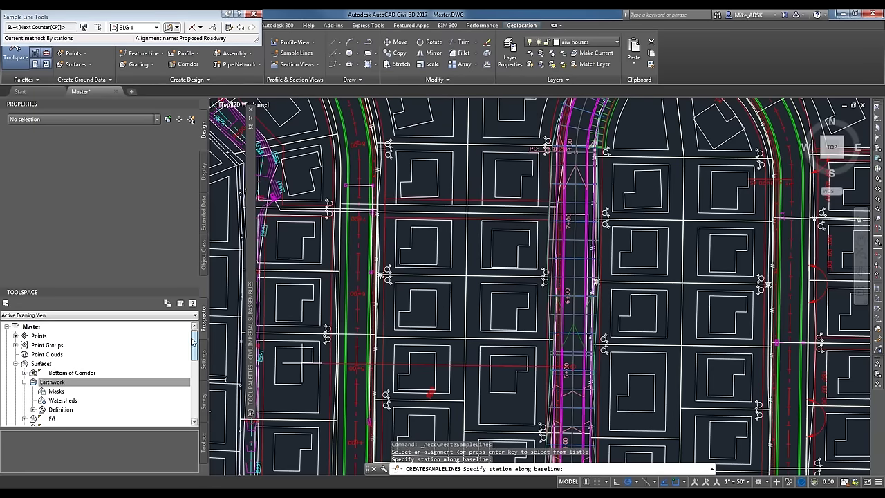
# Step: Expand Alignments > Proposed Roadway > Sample Line Groups in Prospector to reveal SLG-1
pyautogui.click(15, 364)
pyautogui.click(16, 373)
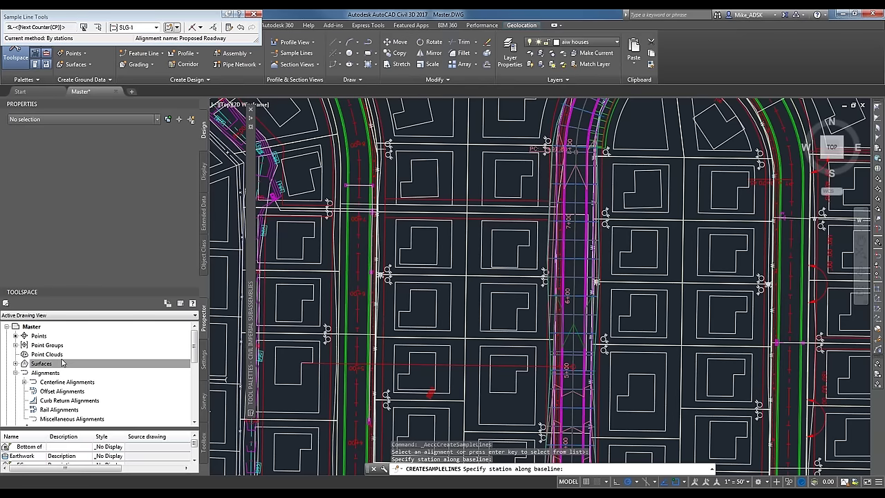
pyautogui.click(43, 381)
pyautogui.click(27, 382)
pyautogui.click(38, 392)
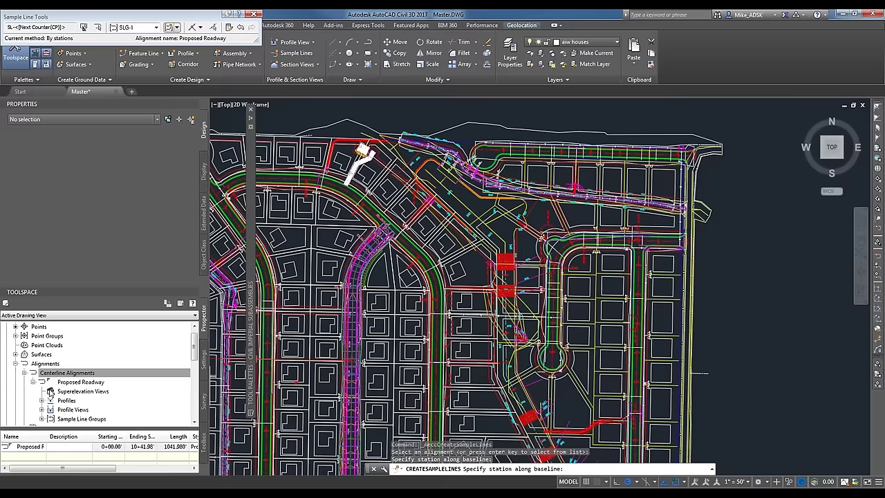
pyautogui.doubleClick(69, 419)
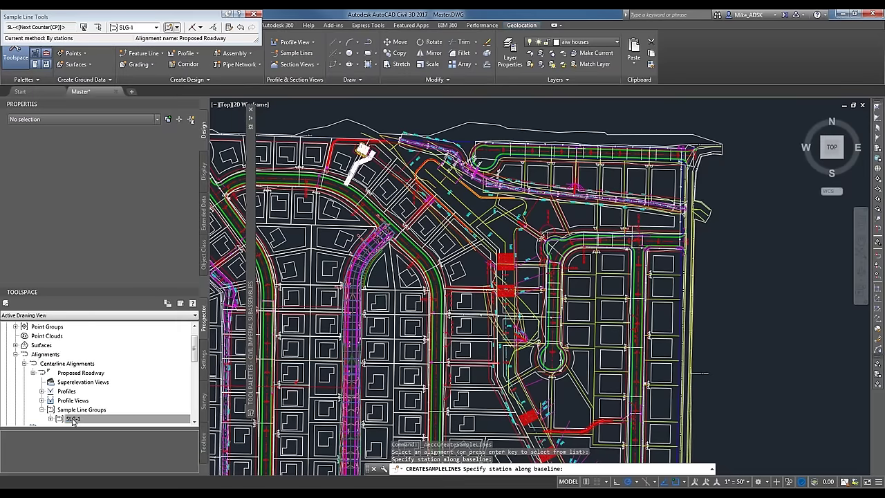
pyautogui.click(50, 419)
pyautogui.click(87, 373)
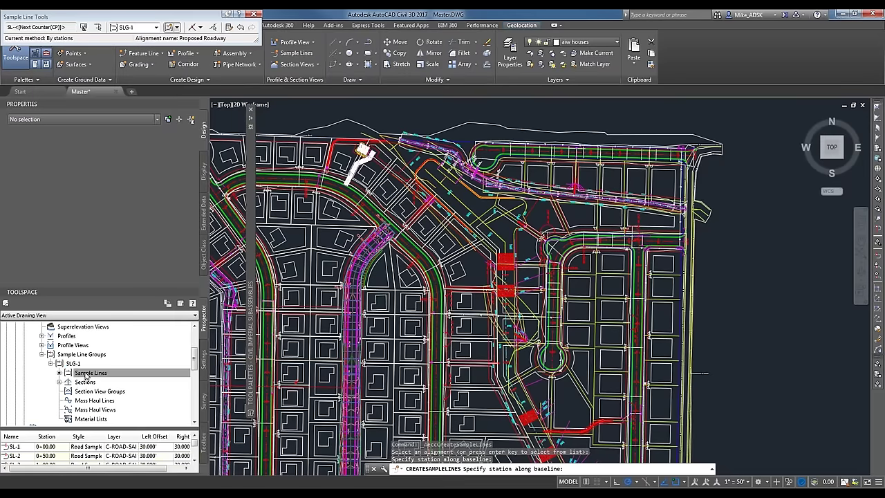
pyautogui.scroll(3, 74, 350)
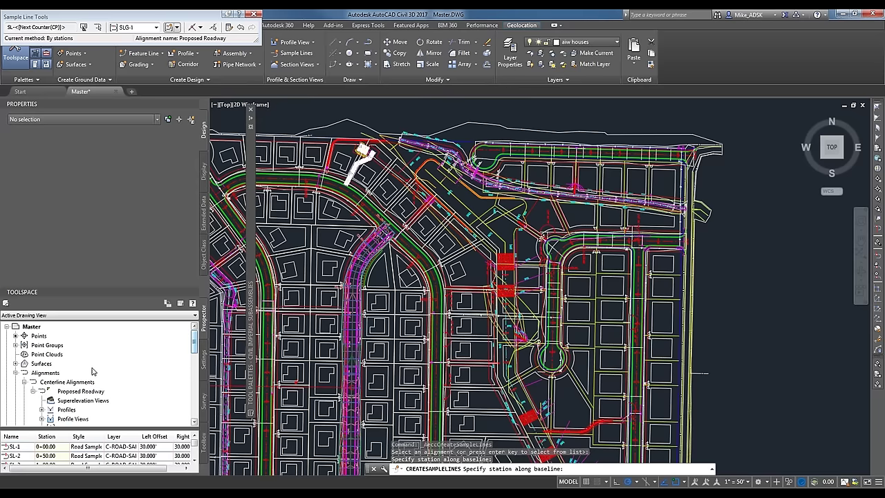
pyautogui.click(52, 374)
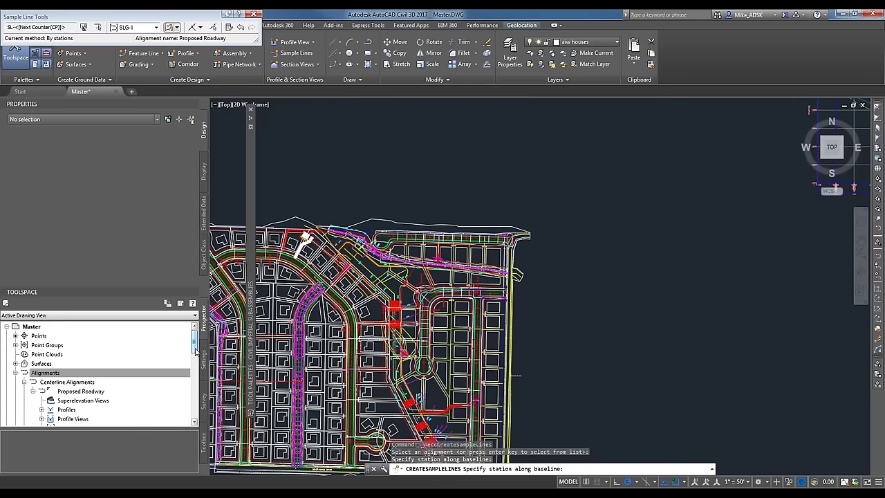
# Step: Enlarge the SLG-1 list and review sample lines SL-1 through SL-6
pyautogui.scroll(-2, 118, 361)
pyautogui.scroll(-1, 197, 359)
pyautogui.scroll(3, 139, 363)
pyautogui.scroll(-1, 127, 366)
pyautogui.scroll(-2, 111, 360)
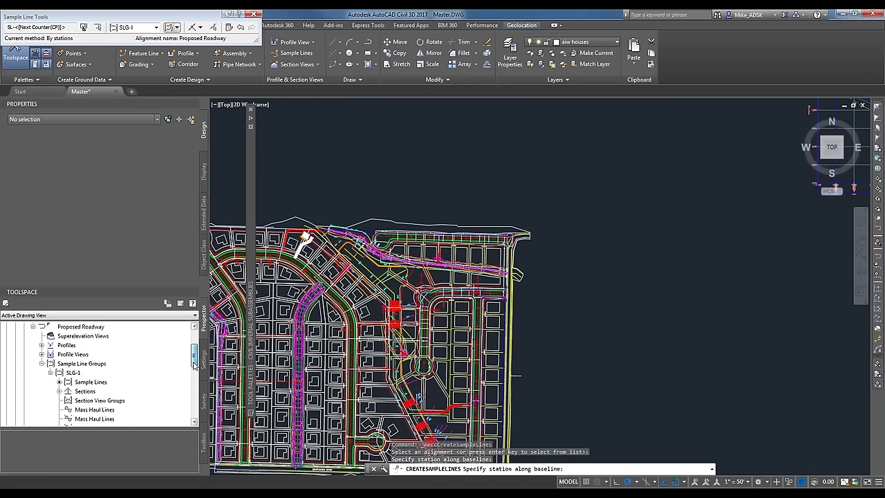
pyautogui.click(88, 364)
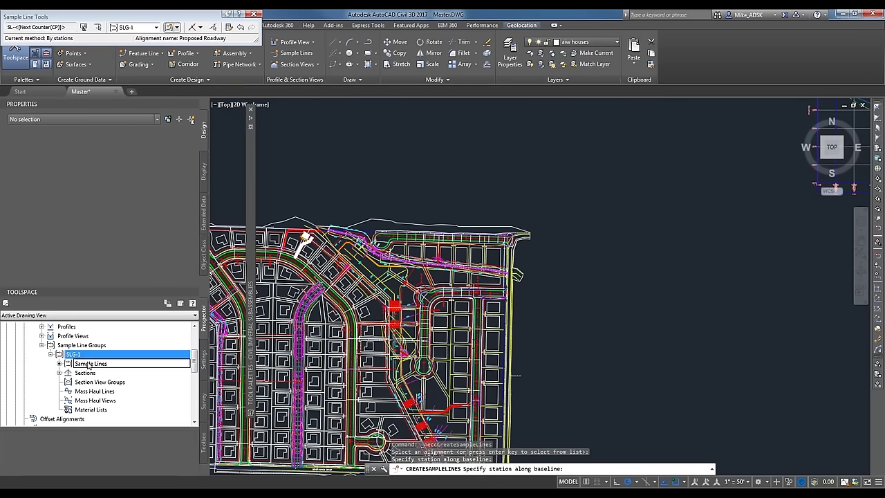
pyautogui.moveTo(78, 428); pyautogui.dragTo(75, 396)
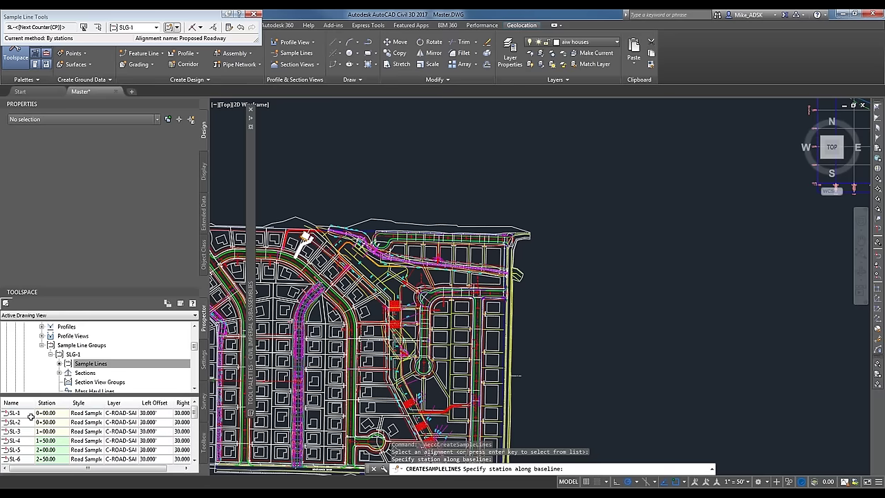
pyautogui.click(48, 420)
pyautogui.click(48, 450)
pyautogui.click(49, 459)
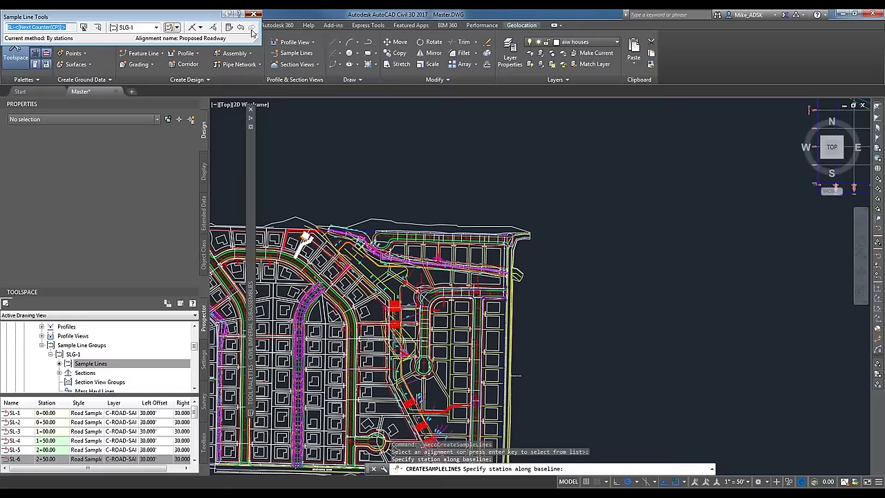
# Step: Finish sample line creation and start Create Multiple Section Views
pyautogui.press('Return')
pyautogui.scroll(5, 520, 294)
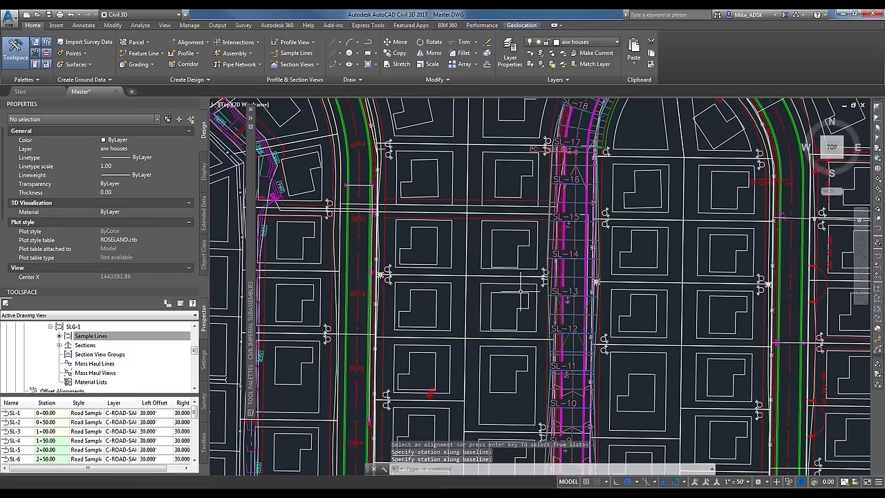
pyautogui.scroll(-8, 520, 294)
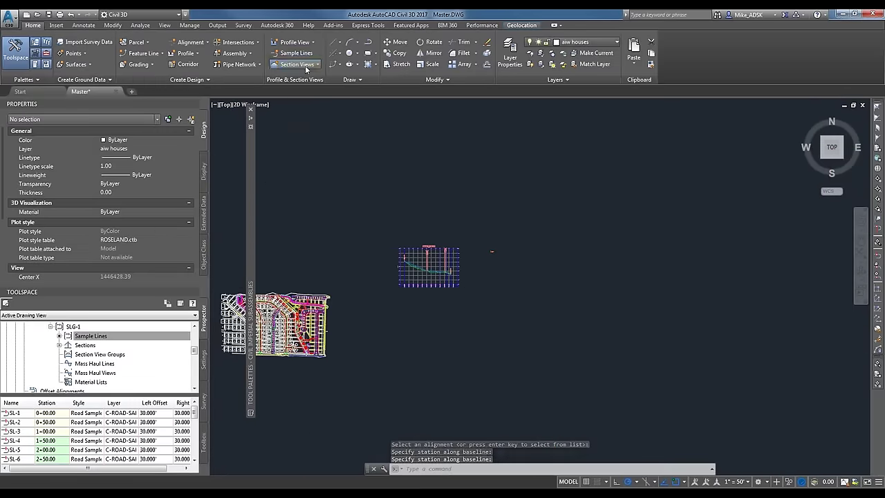
pyautogui.click(296, 64)
pyautogui.click(313, 79)
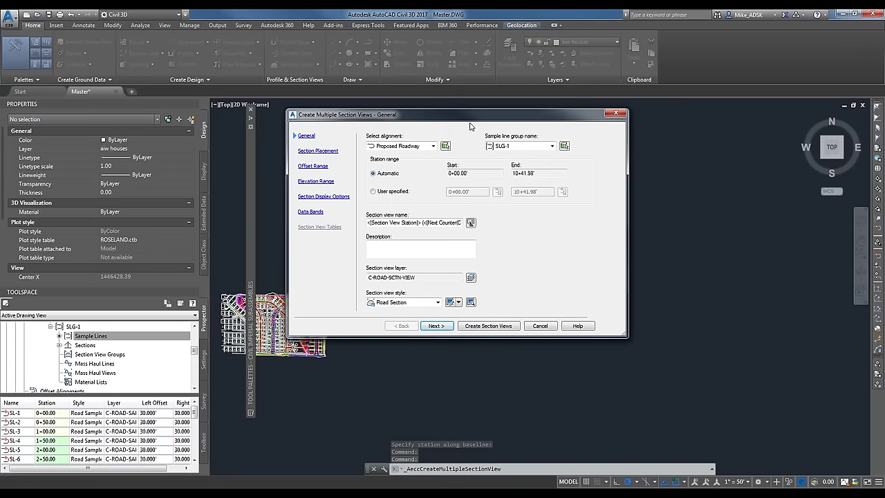
# Step: Choose alignment Proposed Roadway and sample line group SLG-1 for the section views
pyautogui.click(527, 147)
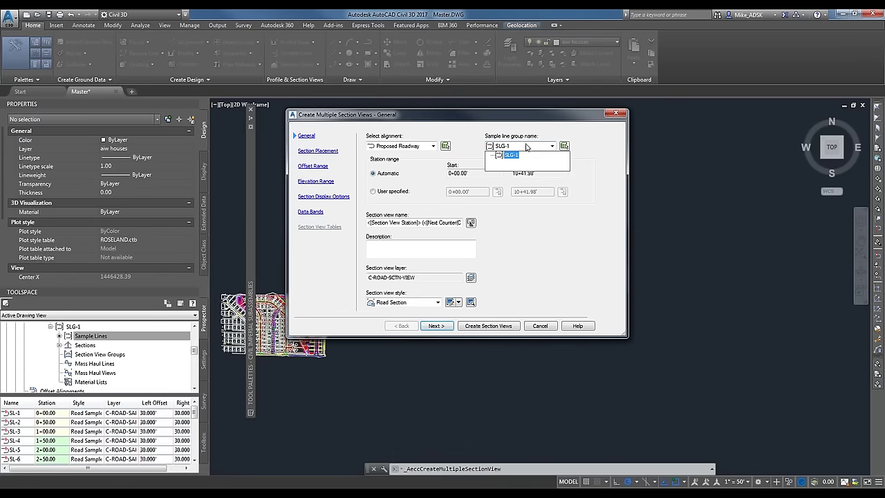
pyautogui.click(537, 146)
pyautogui.click(393, 146)
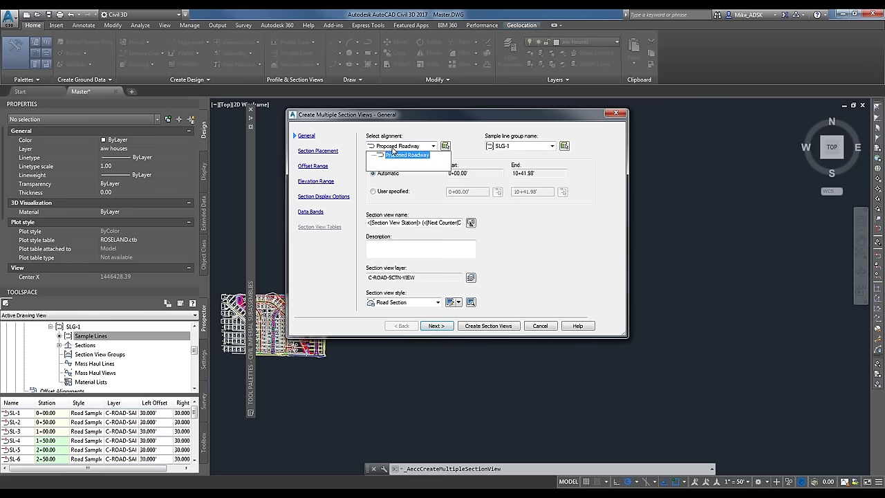
pyautogui.click(413, 154)
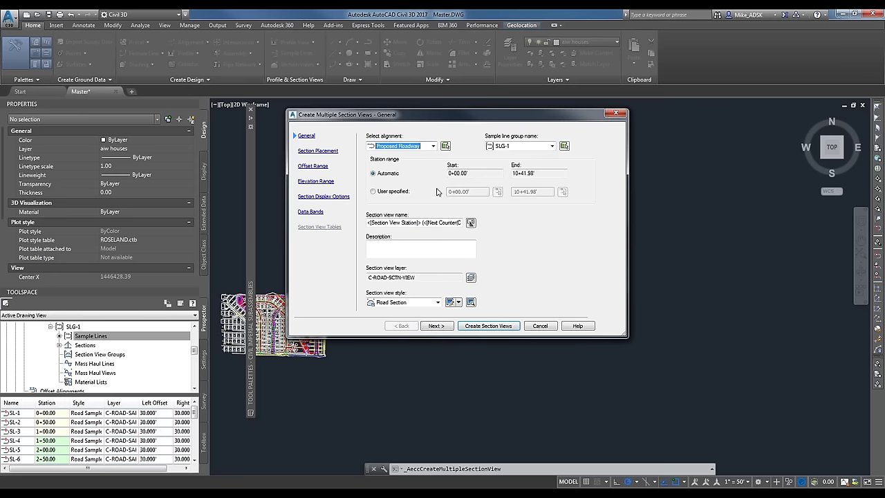
pyautogui.click(432, 325)
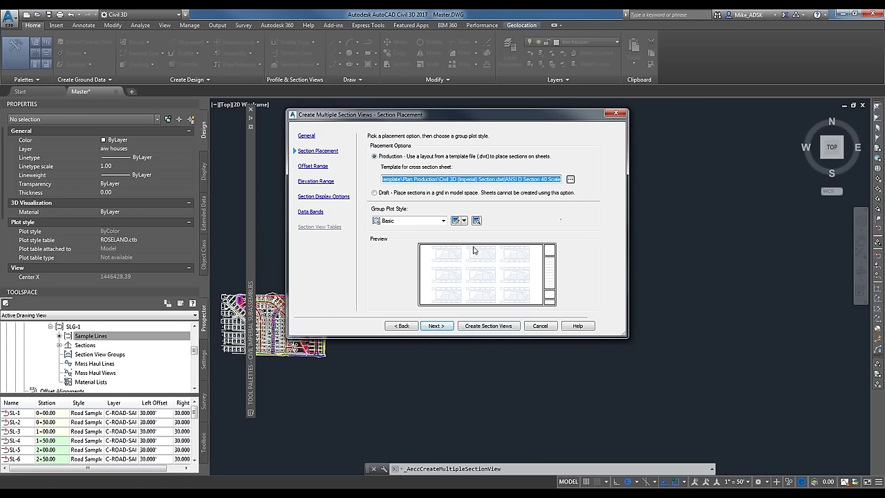
pyautogui.click(478, 177)
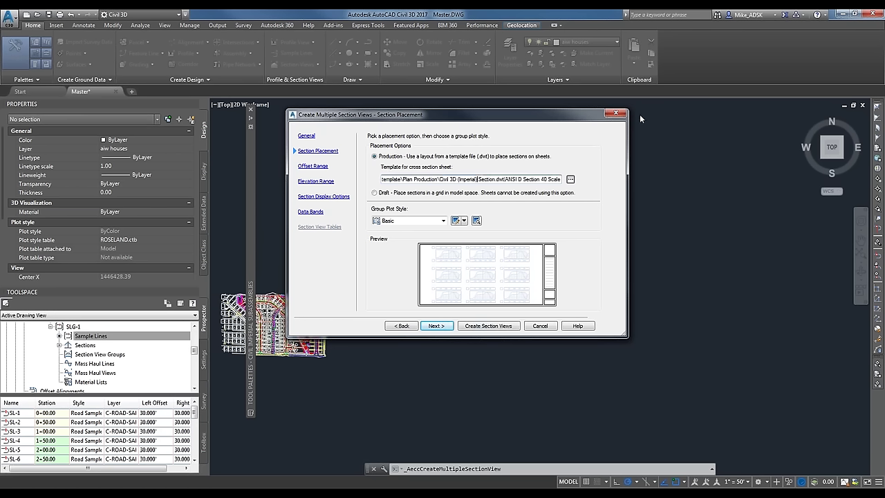
# Step: Step through offset, elevation, display and data band pages, then create the section views
pyautogui.click(436, 326)
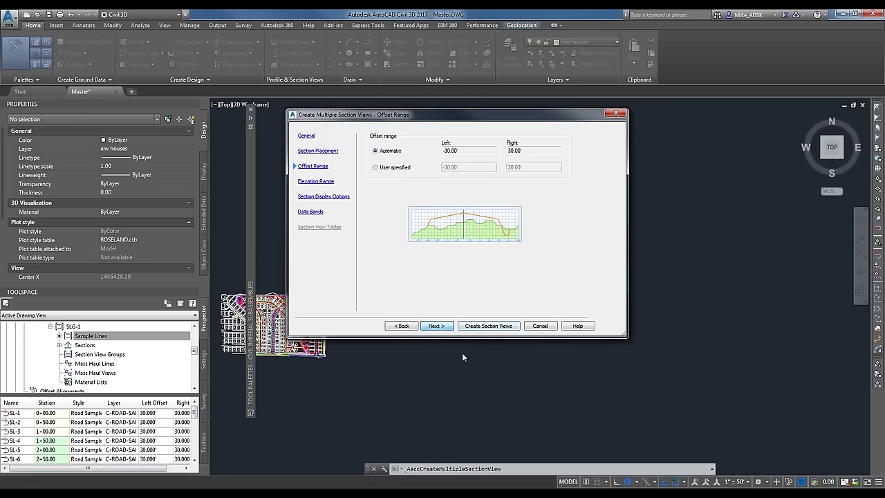
pyautogui.click(437, 326)
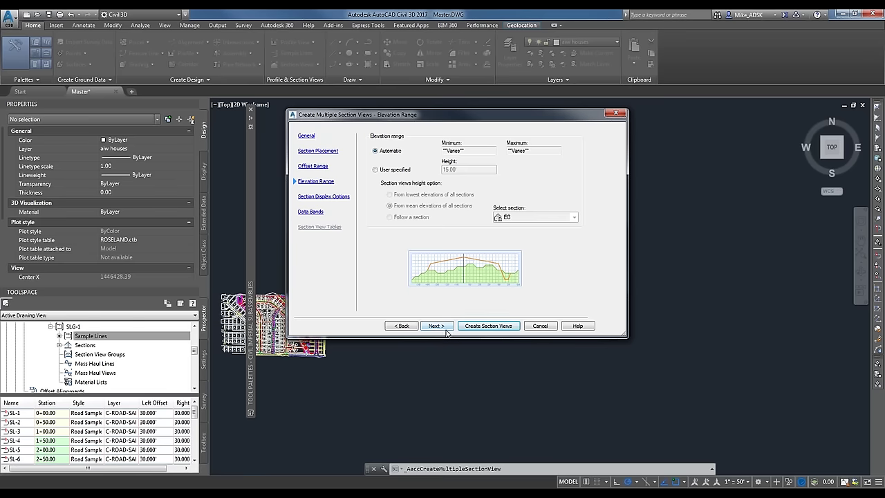
pyautogui.click(434, 328)
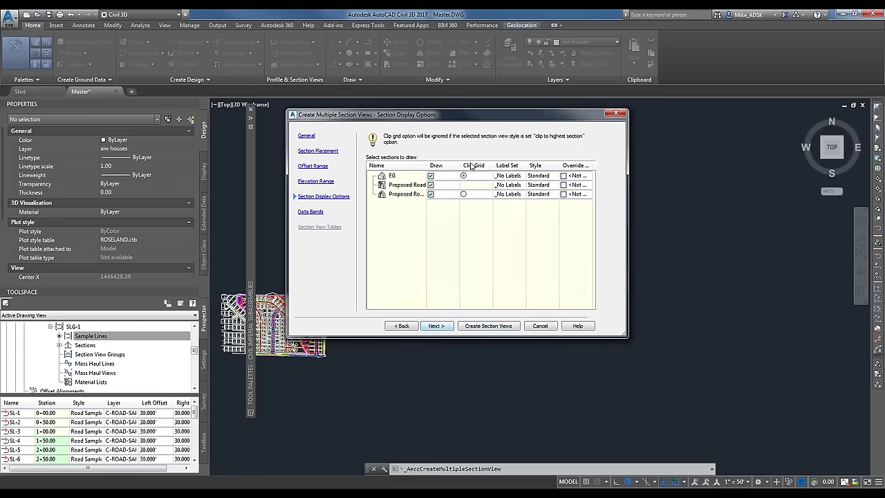
pyautogui.click(435, 328)
pyautogui.click(488, 326)
pyautogui.scroll(-2, 537, 339)
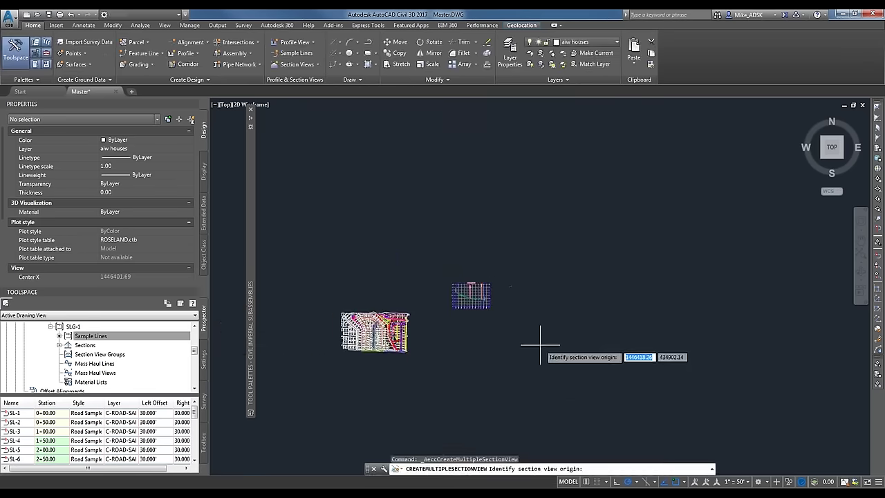
pyautogui.scroll(4, 509, 246)
# Step: Set the section view grid origin in empty space beside the site and zoom into the grid
pyautogui.moveTo(629, 296); pyautogui.dragTo(480, 302, button='middle')
pyautogui.click(391, 315)
pyautogui.scroll(6, 446, 287)
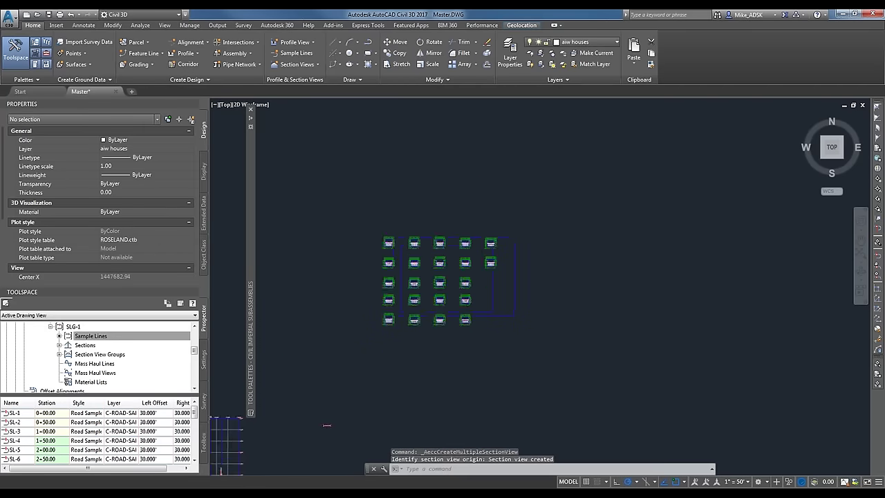
pyautogui.moveTo(414, 304); pyautogui.dragTo(460, 301, button='middle')
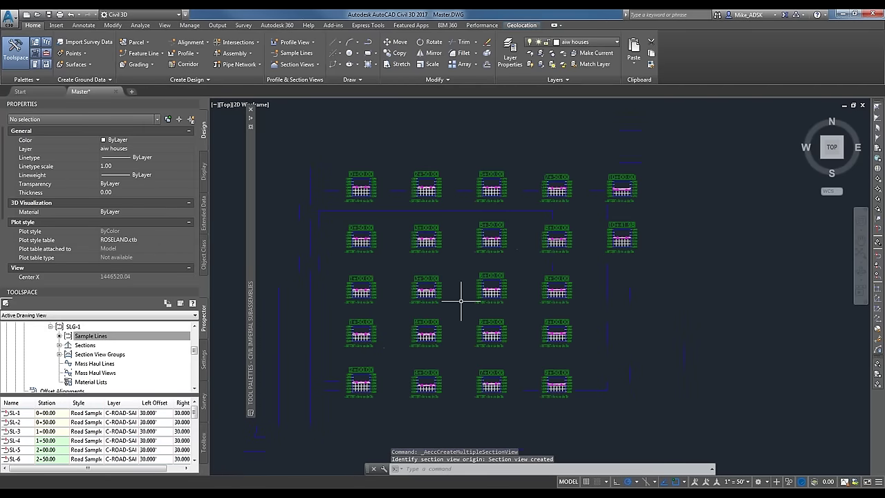
pyautogui.scroll(3, 355, 187)
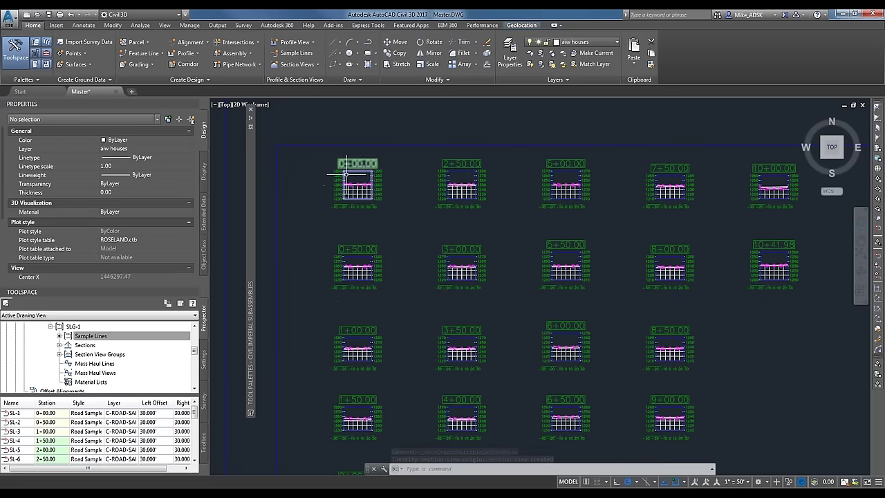
pyautogui.scroll(5, 395, 256)
pyautogui.scroll(4, 336, 197)
pyautogui.scroll(-4, 457, 349)
pyautogui.scroll(6, 456, 325)
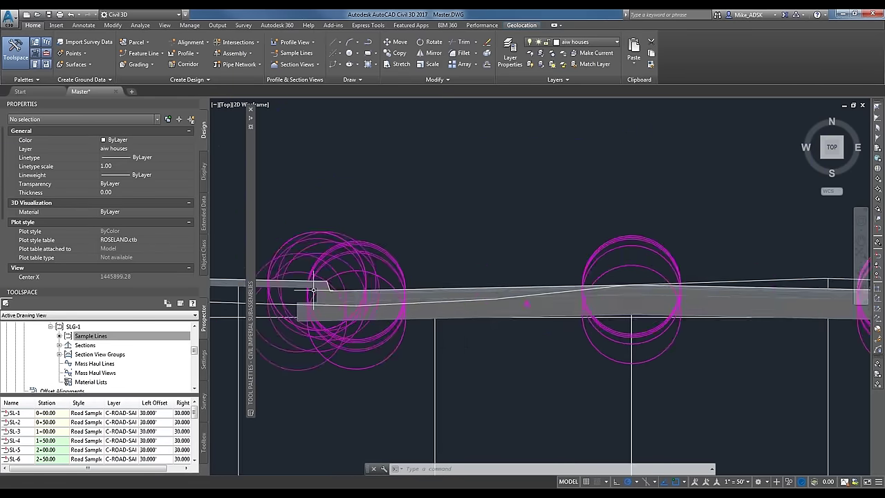
pyautogui.scroll(-4, 313, 292)
pyautogui.scroll(-2, 544, 284)
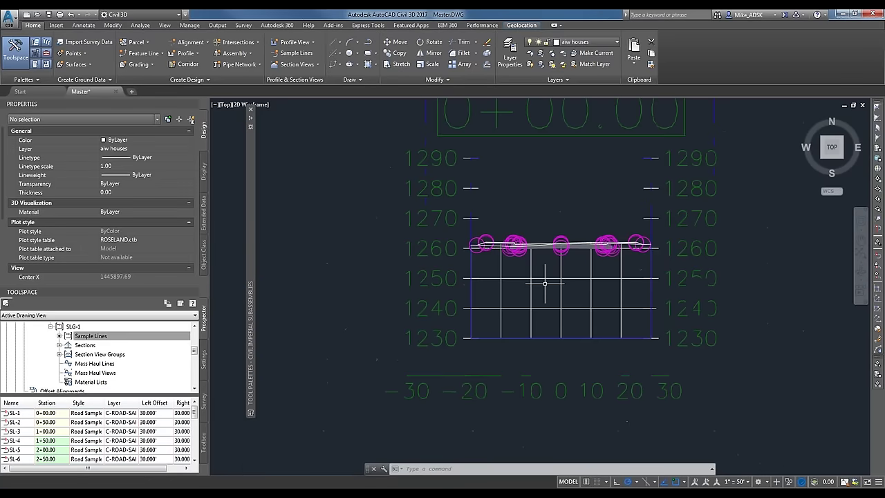
pyautogui.scroll(1, 545, 282)
# Step: Inspect the corridor section in the 0+00.00 view and the neighbouring 0+50.00 and 1+00.00 views
pyautogui.click(544, 280)
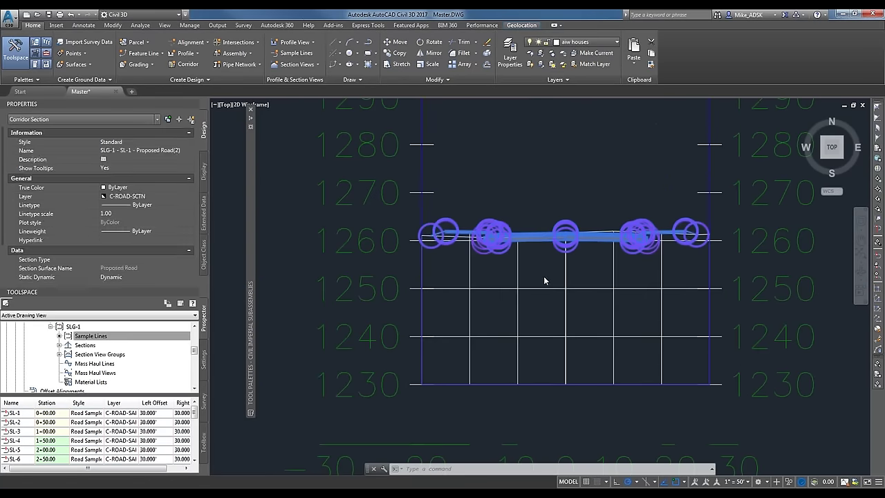
pyautogui.press('Escape')
pyautogui.moveTo(575, 189); pyautogui.dragTo(573, 142, button='middle')
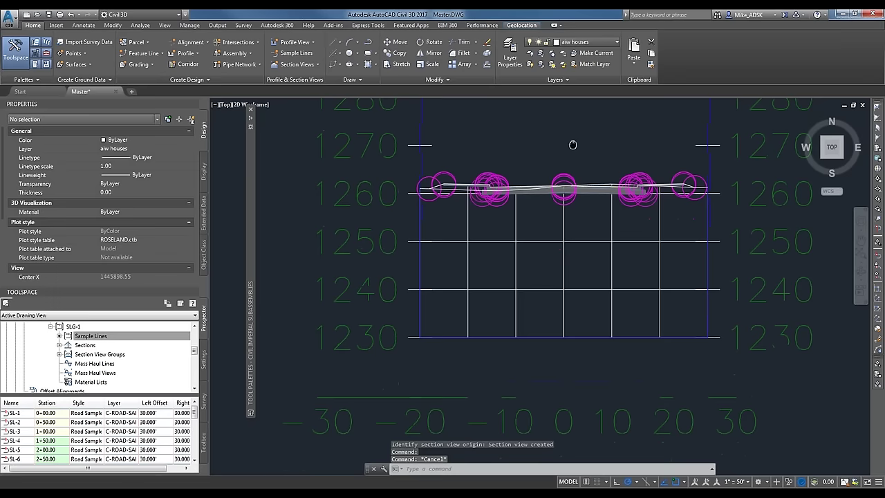
pyautogui.click(575, 240)
pyautogui.click(579, 263)
pyautogui.press('Escape')
pyautogui.click(572, 250)
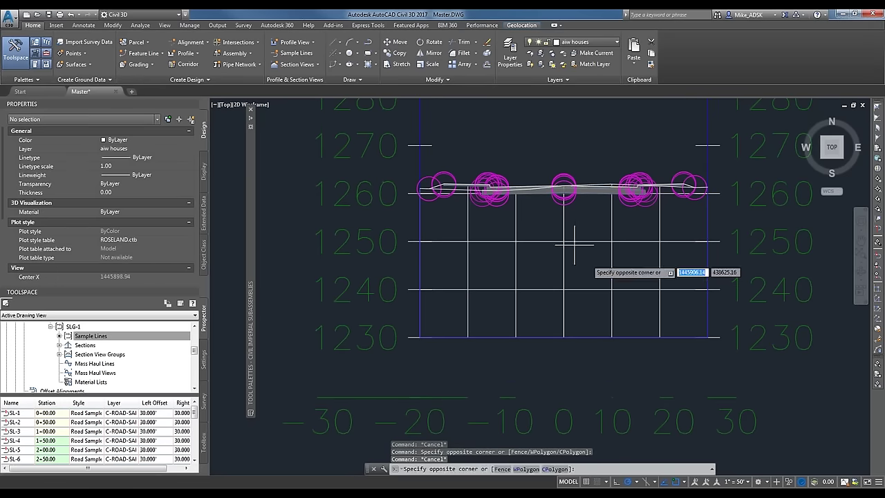
pyautogui.press('Escape')
pyautogui.scroll(-4, 575, 270)
pyautogui.moveTo(574, 279); pyautogui.dragTo(567, 231, button='middle')
pyautogui.scroll(-3, 646, 370)
pyautogui.scroll(1, 642, 360)
pyautogui.scroll(4, 544, 303)
pyautogui.scroll(2, 544, 302)
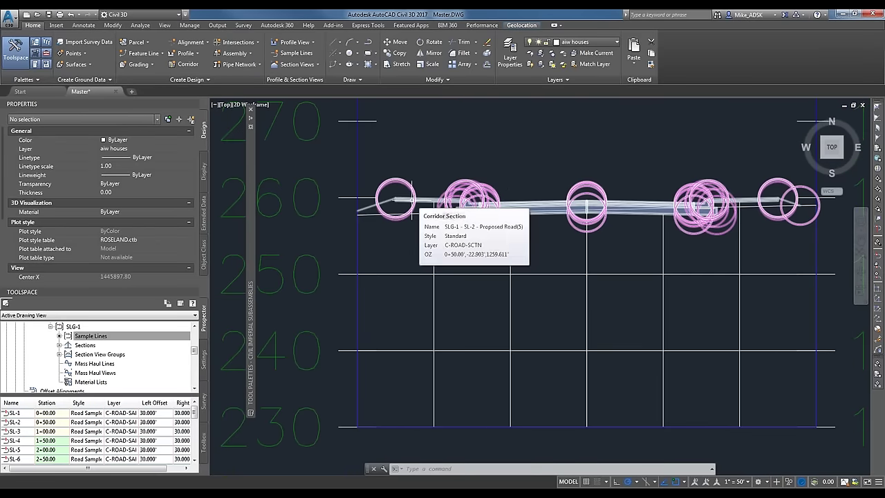
pyautogui.scroll(-5, 446, 186)
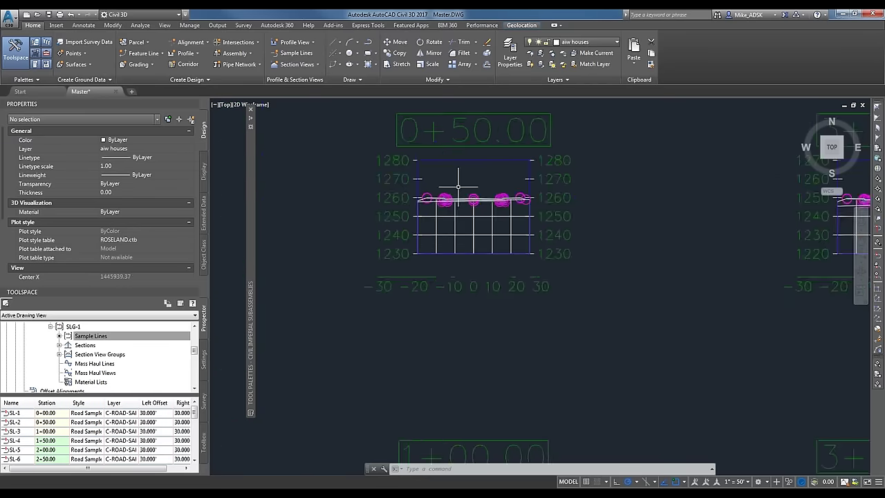
pyautogui.scroll(2, 446, 394)
pyautogui.scroll(4, 446, 393)
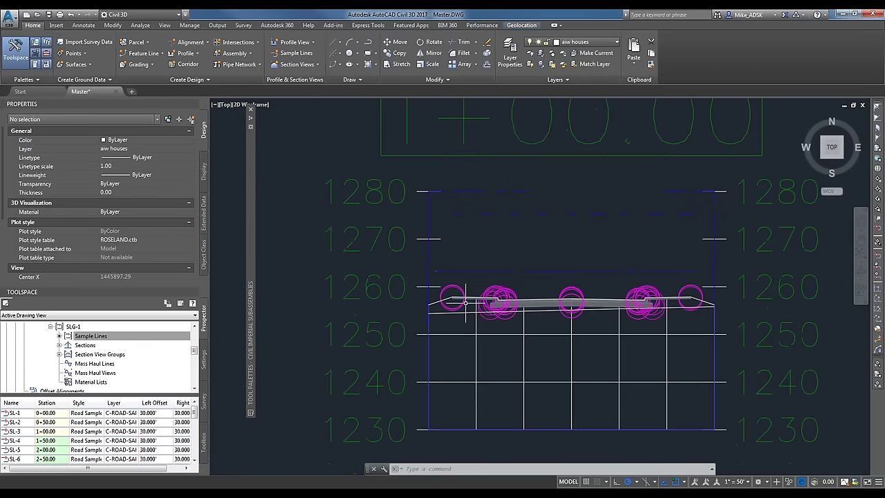
pyautogui.scroll(-4, 663, 356)
# Step: Inspect section 1+50.00, spanning elevations 1230–1280 and offsets -30 to 30
pyautogui.moveTo(636, 395); pyautogui.dragTo(561, 246, button='middle')
pyautogui.scroll(3, 561, 246)
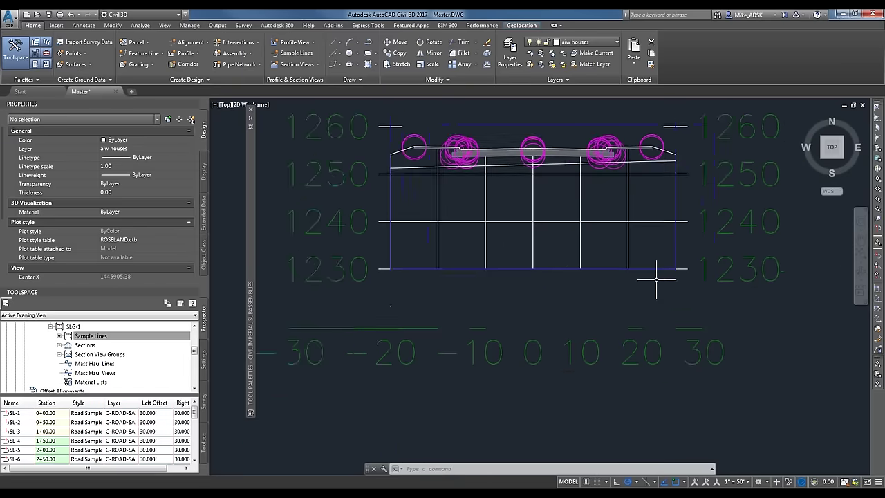
pyautogui.scroll(4, 415, 138)
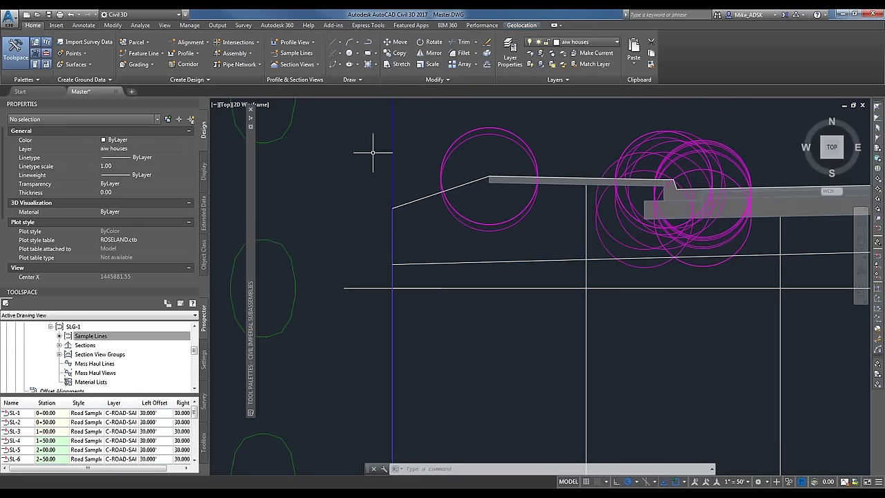
pyautogui.scroll(-6, 609, 180)
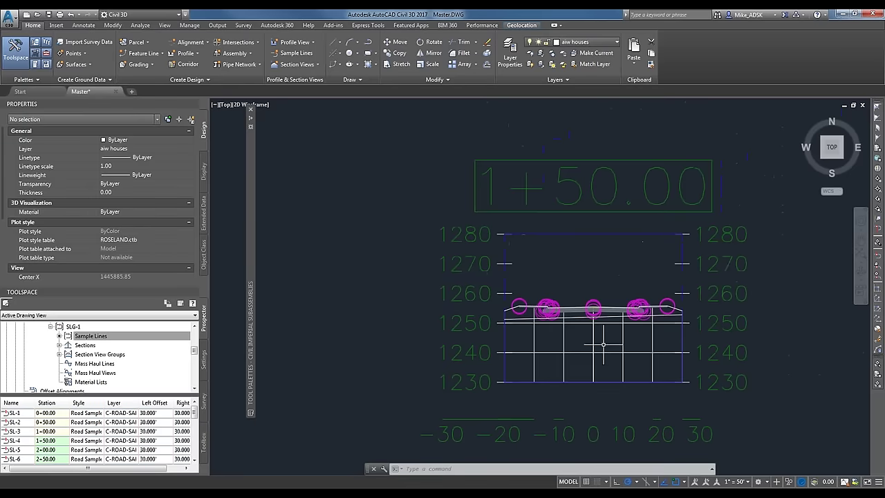
pyautogui.scroll(-6, 619, 362)
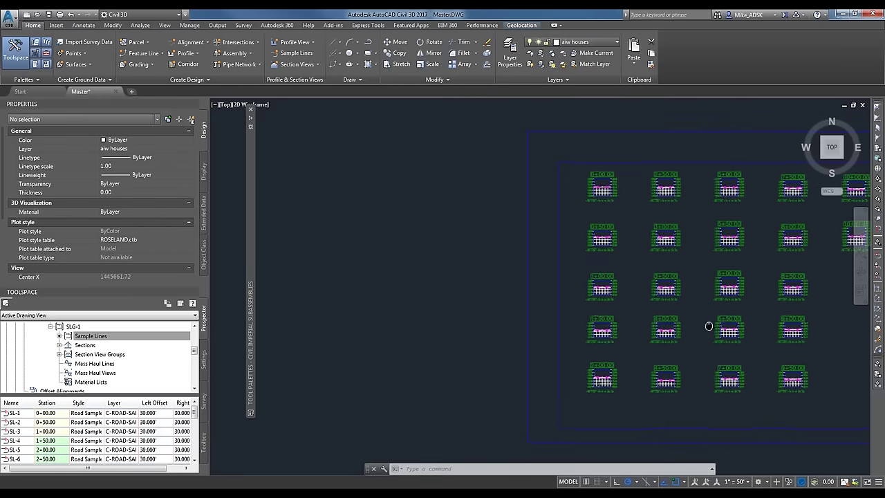
pyautogui.scroll(2, 654, 334)
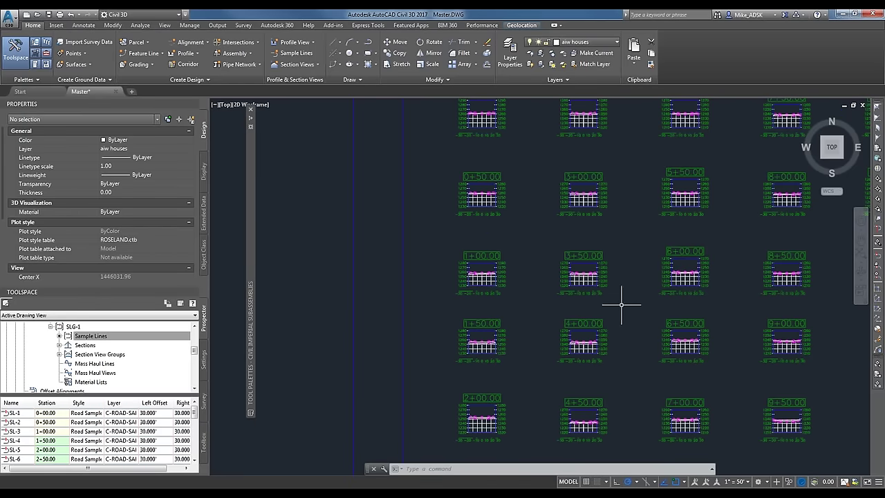
pyautogui.scroll(-2, 611, 299)
pyautogui.scroll(-7, 611, 299)
pyautogui.scroll(2, 678, 239)
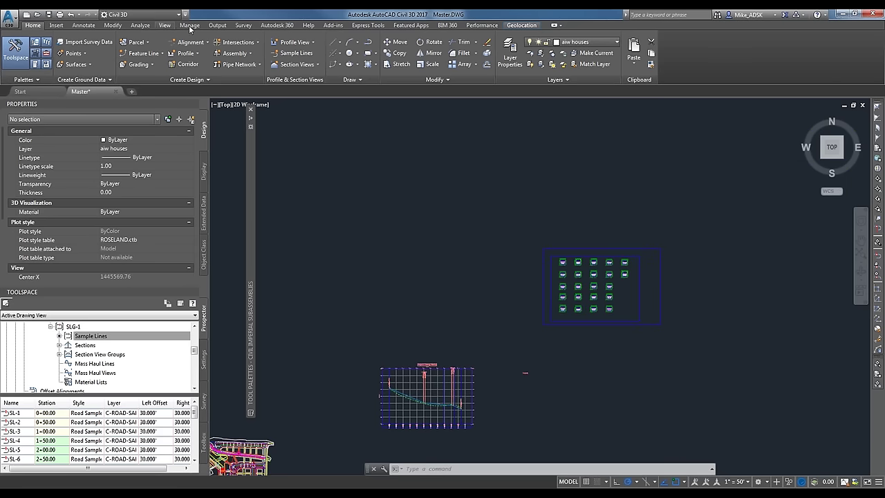
# Step: Start Compute Materials for Proposed Roadway and SLG-1 using the Material List criteria
pyautogui.click(217, 25)
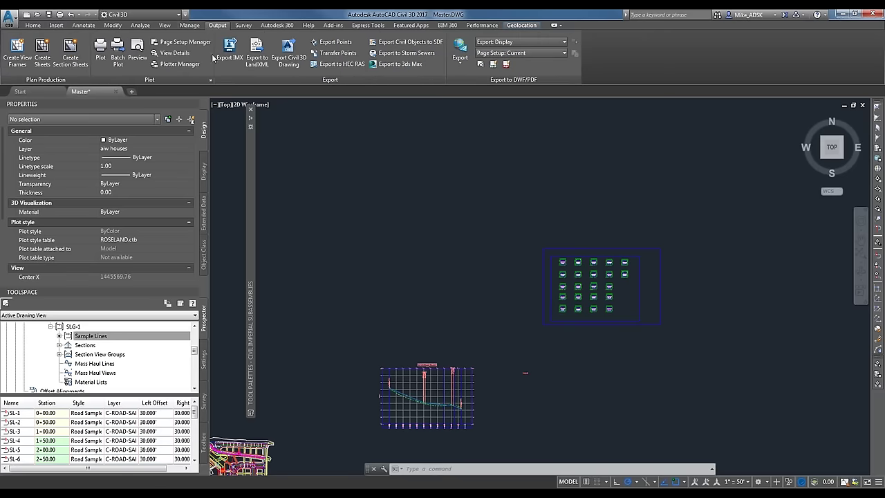
pyautogui.click(191, 25)
pyautogui.click(140, 25)
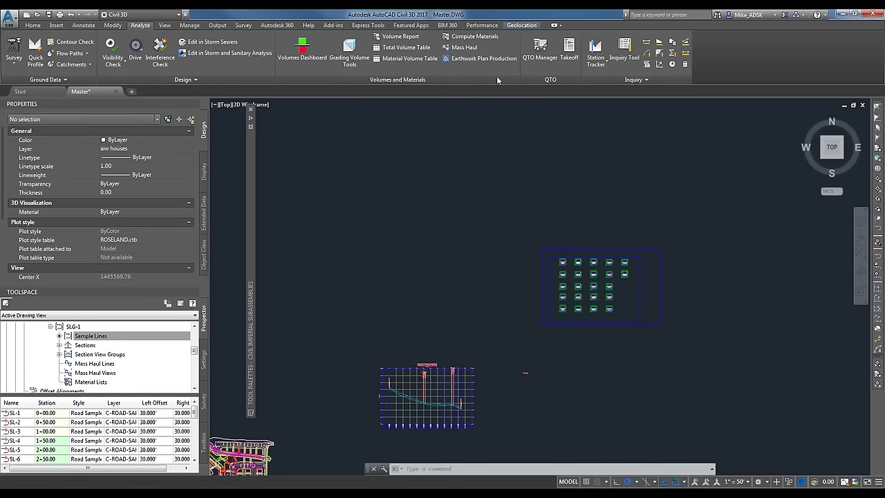
pyautogui.click(471, 37)
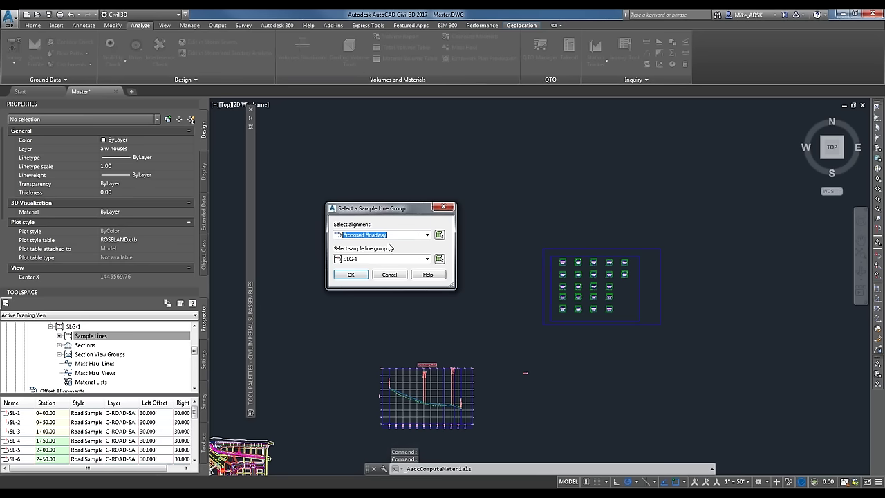
pyautogui.click(350, 274)
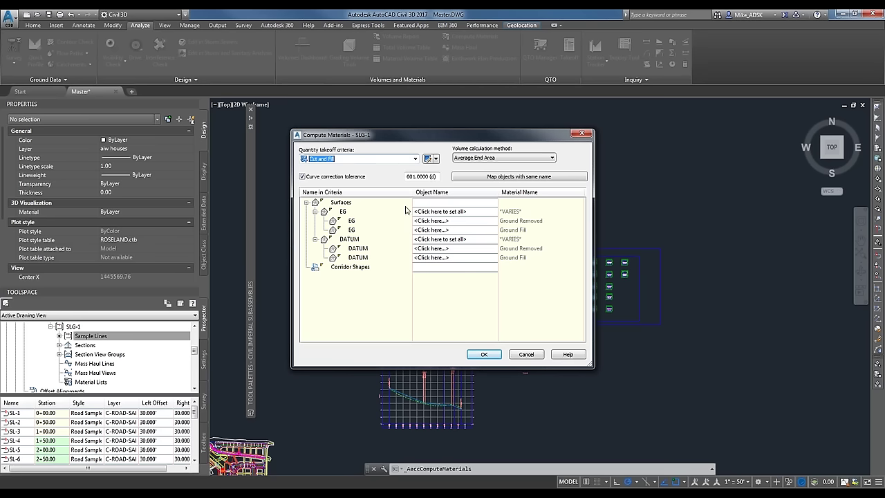
pyautogui.click(374, 159)
pyautogui.click(346, 190)
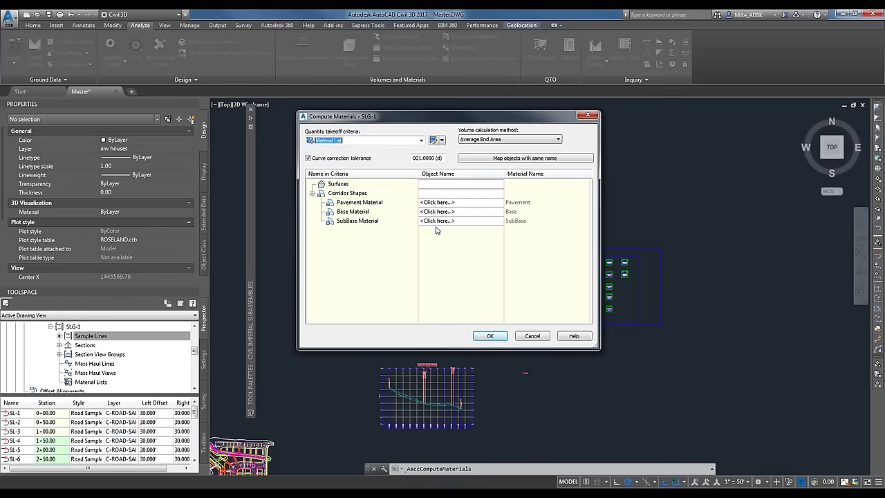
# Step: Map Pavement, Base and SubBase to Proposed Road Pave1, Base and SubBase, then compute
pyautogui.click(372, 202)
pyautogui.click(347, 221)
pyautogui.click(350, 212)
pyautogui.click(354, 200)
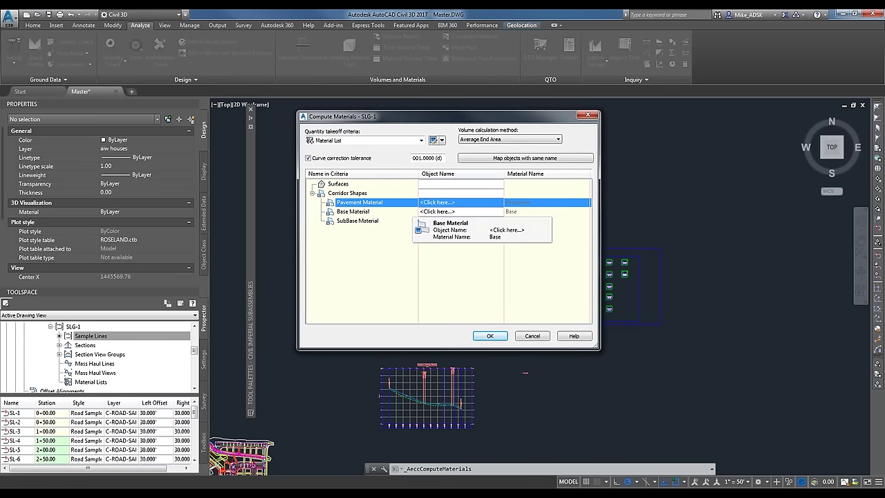
pyautogui.click(442, 202)
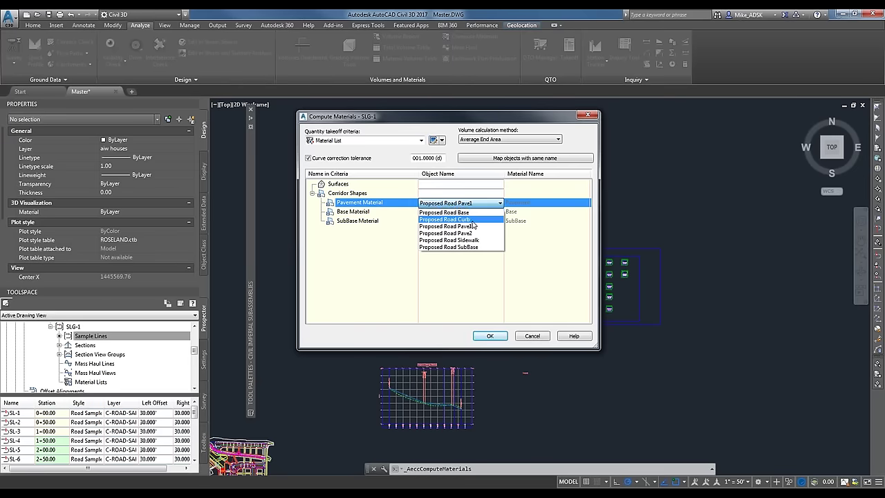
pyautogui.click(442, 227)
pyautogui.click(442, 211)
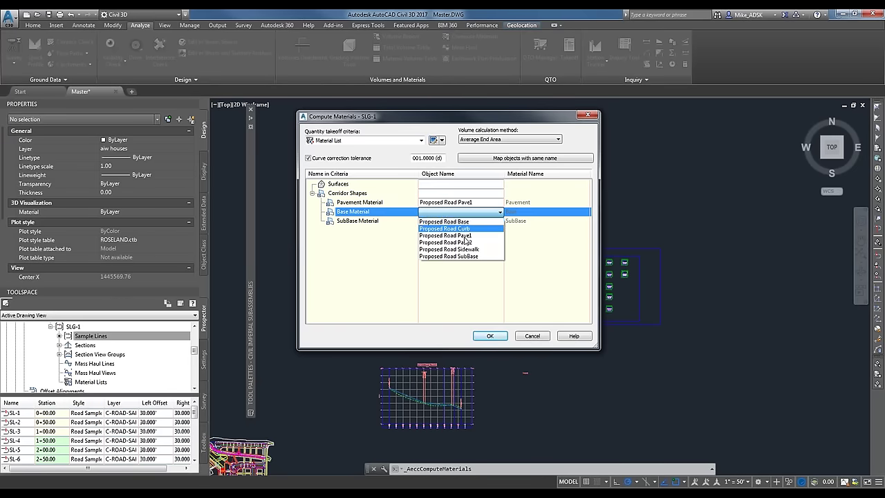
pyautogui.click(472, 221)
pyautogui.click(460, 221)
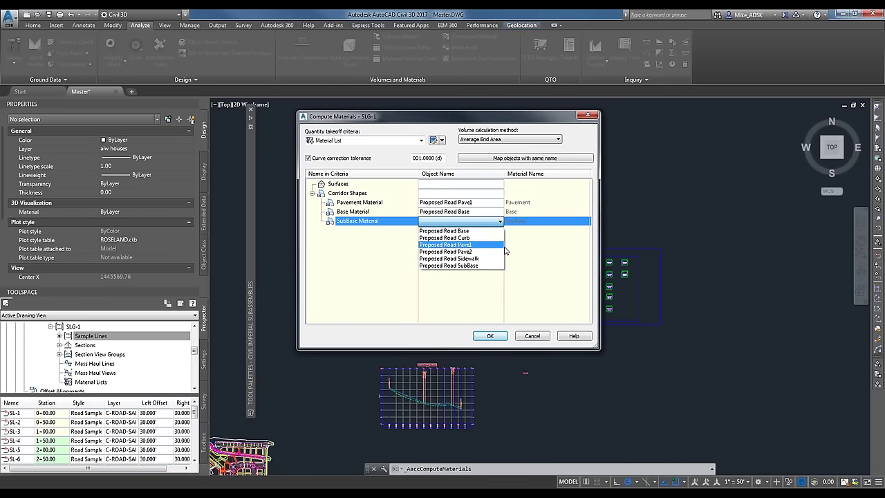
pyautogui.click(457, 265)
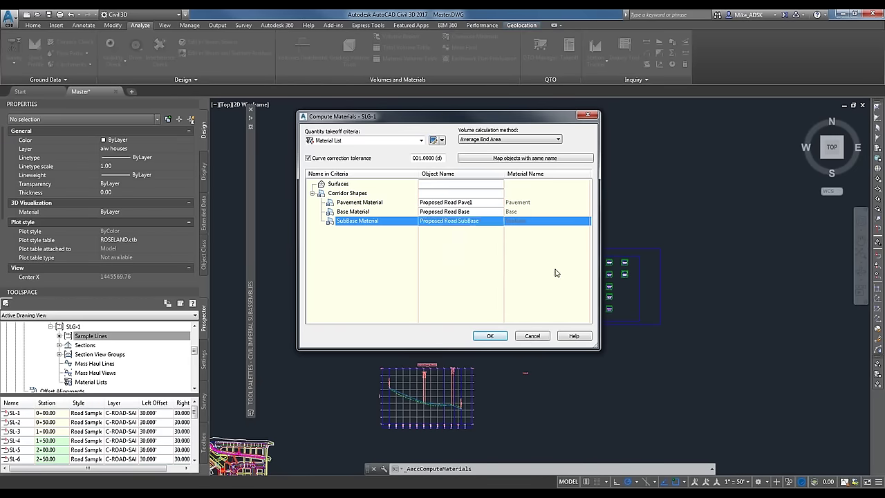
pyautogui.click(490, 336)
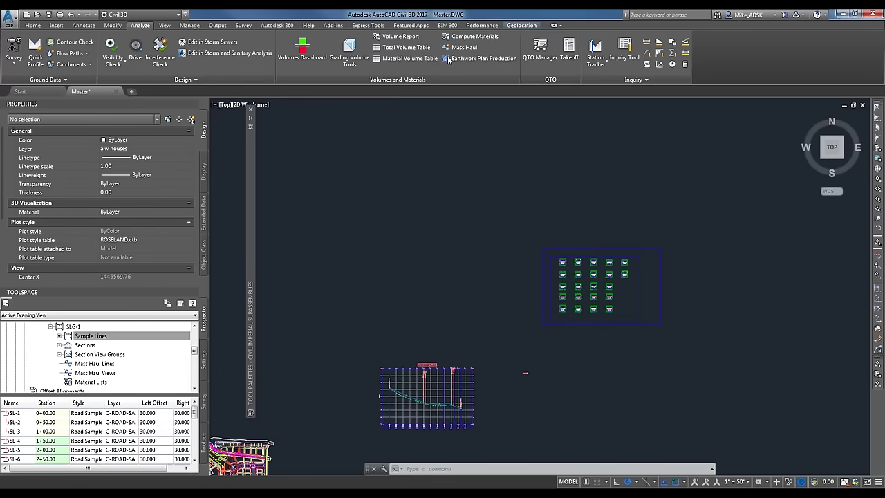
# Step: Create a Standard-style Pavement material volume table for SLG-1, keeping split table and Dynamic settings
pyautogui.click(90, 335)
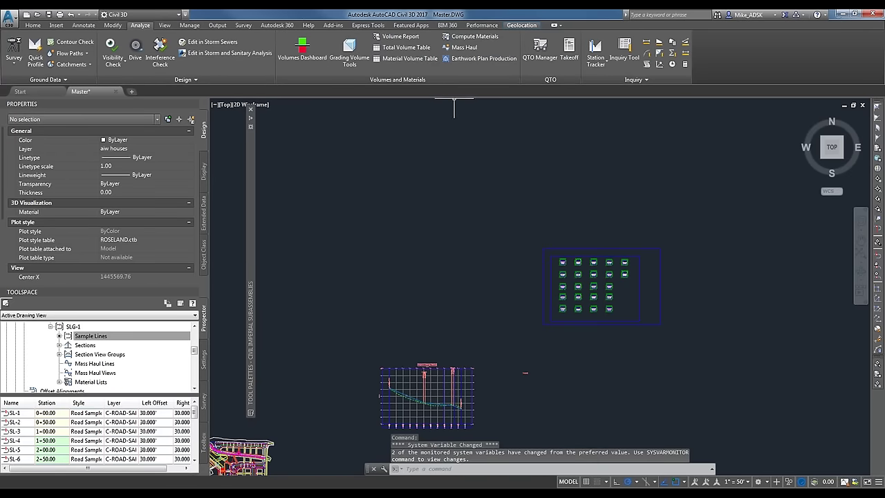
pyautogui.click(408, 60)
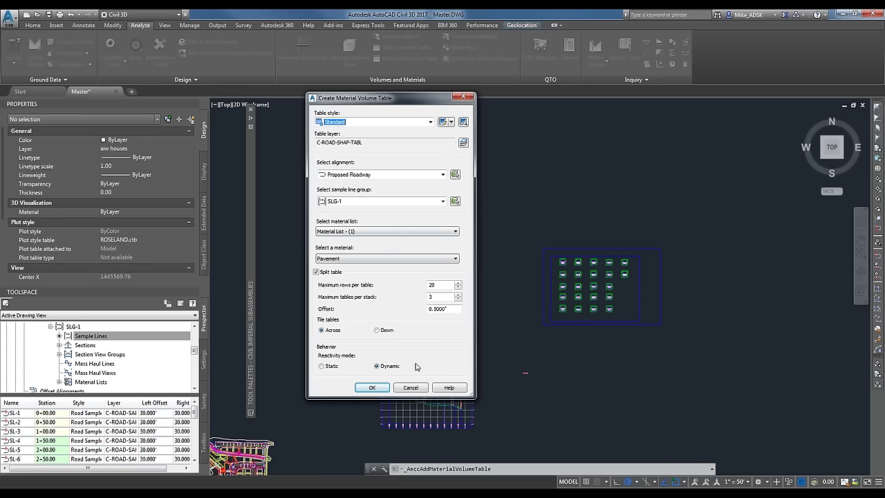
pyautogui.click(371, 387)
pyautogui.click(372, 388)
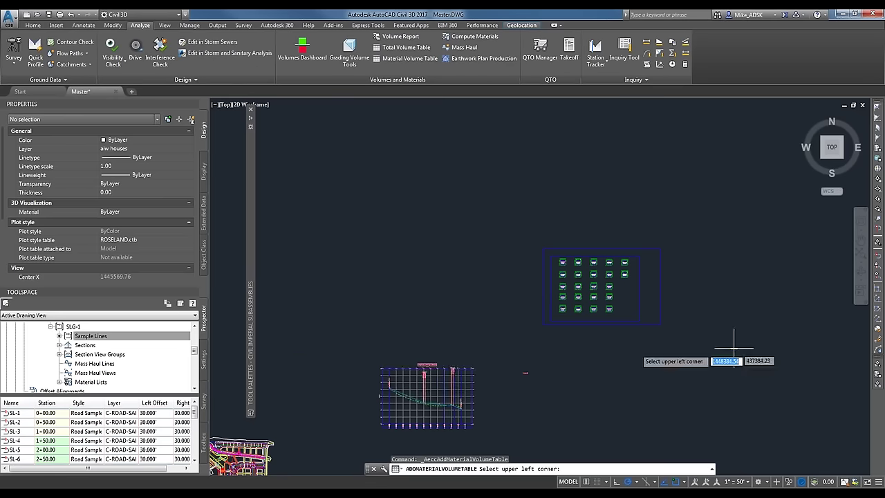
# Step: Place the Pavement Volume Table in empty space and check both parts, totalling 89.69 at 10+41.98
pyautogui.moveTo(759, 355); pyautogui.dragTo(533, 324, button='middle')
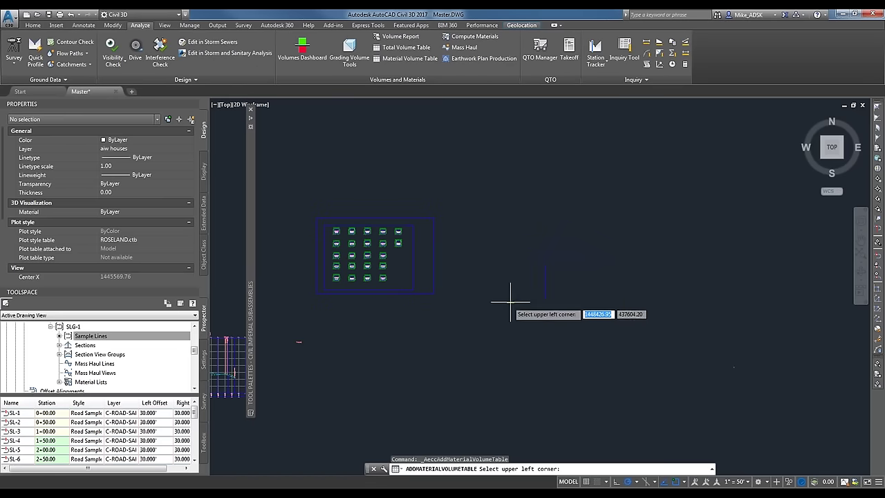
pyautogui.click(484, 220)
pyautogui.scroll(4, 496, 240)
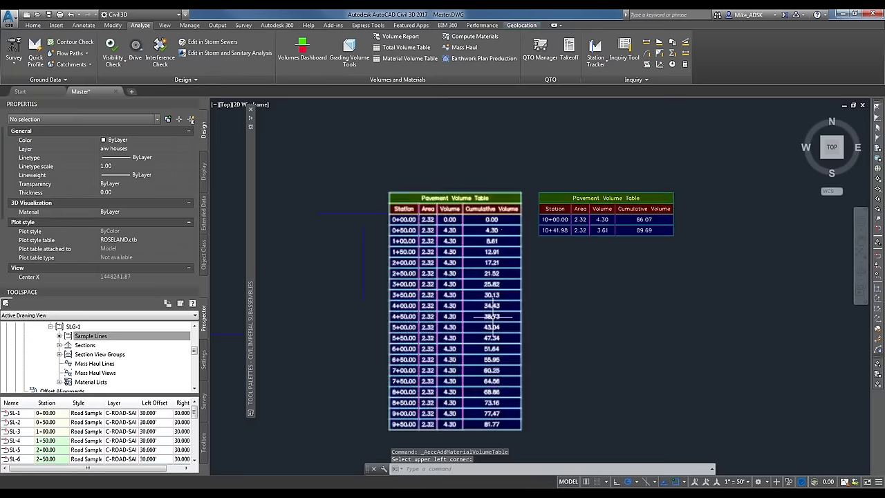
pyautogui.moveTo(490, 205); pyautogui.dragTo(499, 202, button='middle')
pyautogui.scroll(2, 509, 225)
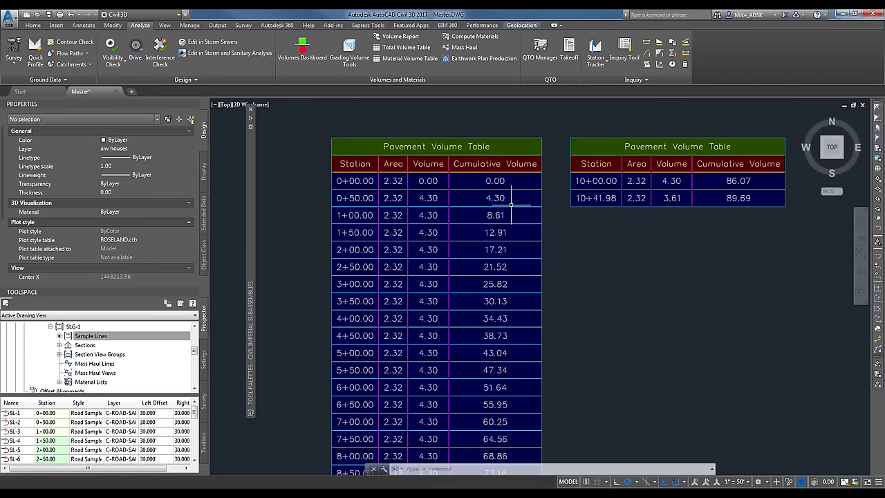
pyautogui.scroll(-2, 487, 198)
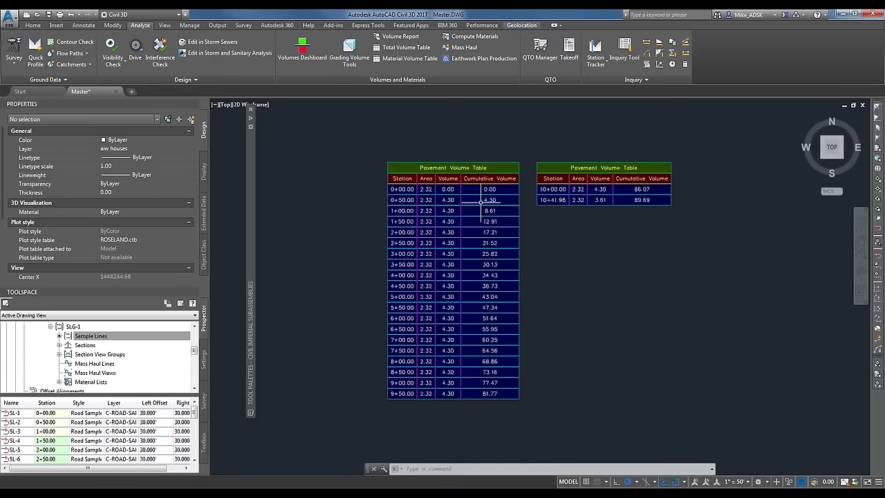
pyautogui.scroll(2, 480, 200)
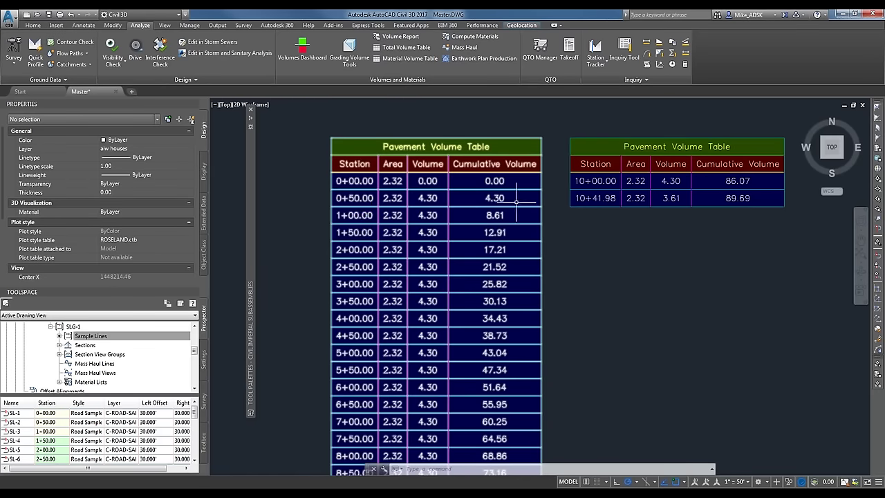
pyautogui.moveTo(594, 199); pyautogui.dragTo(533, 195, button='middle')
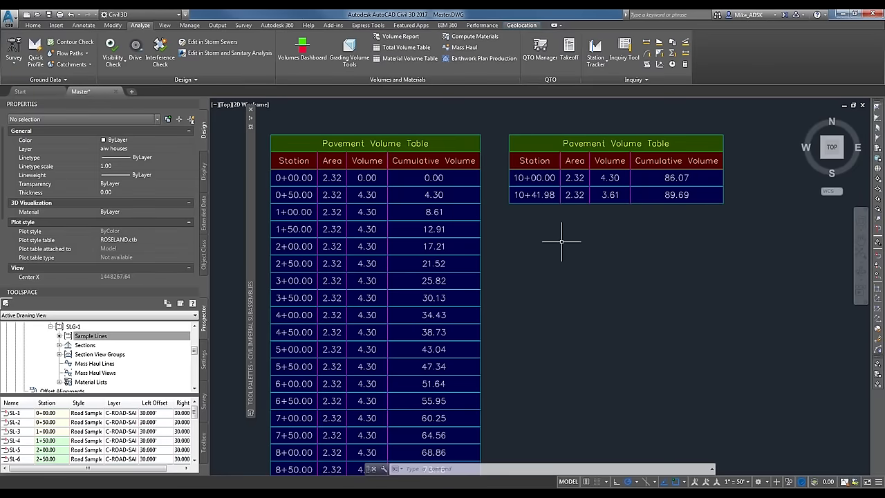
pyautogui.scroll(-3, 470, 268)
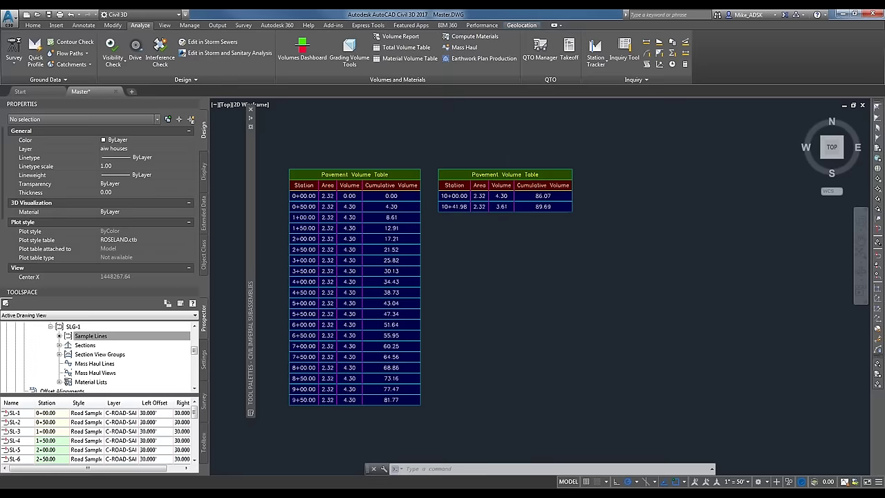
pyautogui.moveTo(471, 268); pyautogui.dragTo(575, 312, button='middle')
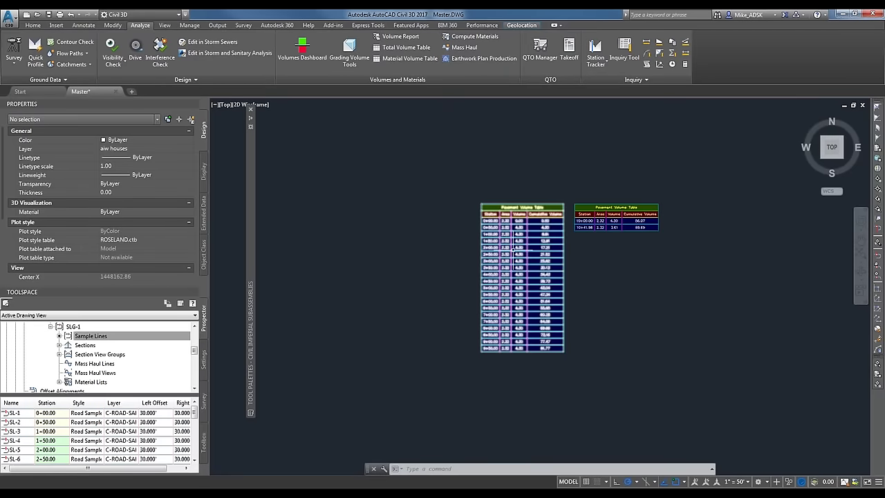
pyautogui.scroll(-2, 457, 253)
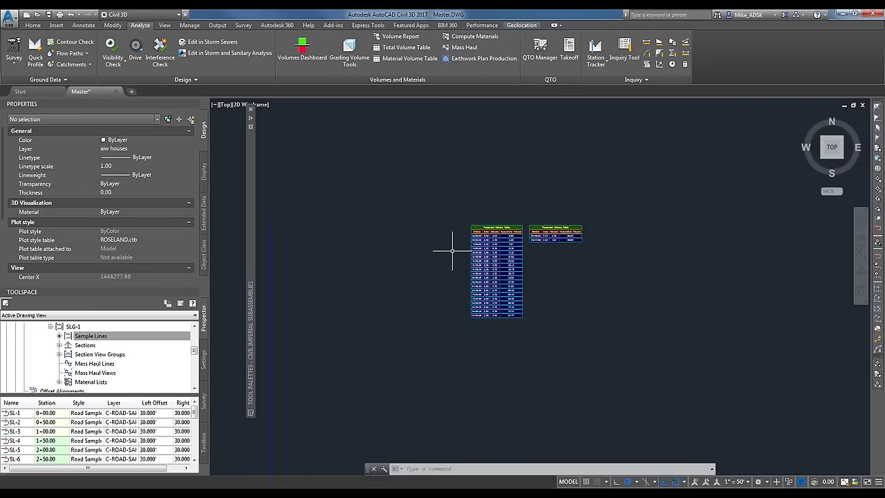
pyautogui.scroll(2, 375, 273)
pyautogui.scroll(-4, 549, 273)
pyautogui.scroll(-2, 325, 346)
pyautogui.scroll(3, 401, 367)
pyautogui.scroll(-5, 535, 302)
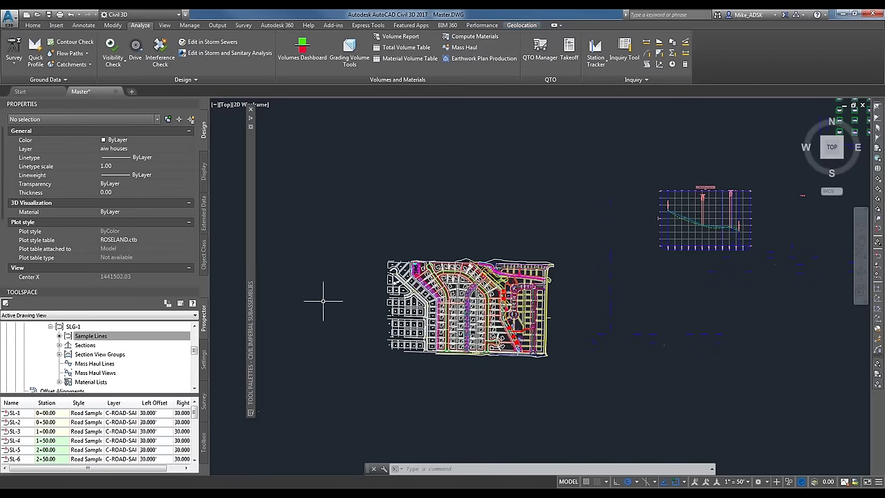
# Step: Zoom to the road start at McCracken Road and launch Pipe Network Creation Tools
pyautogui.scroll(8, 474, 308)
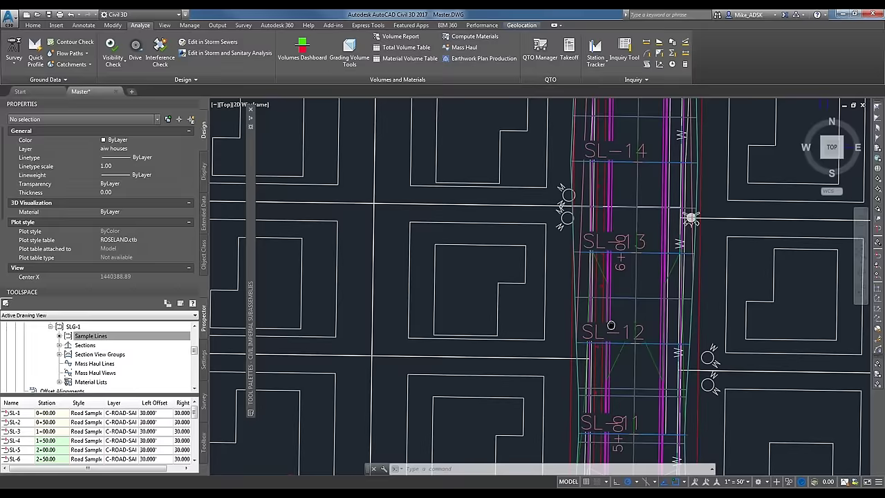
pyautogui.scroll(-5, 645, 201)
pyautogui.scroll(5, 618, 320)
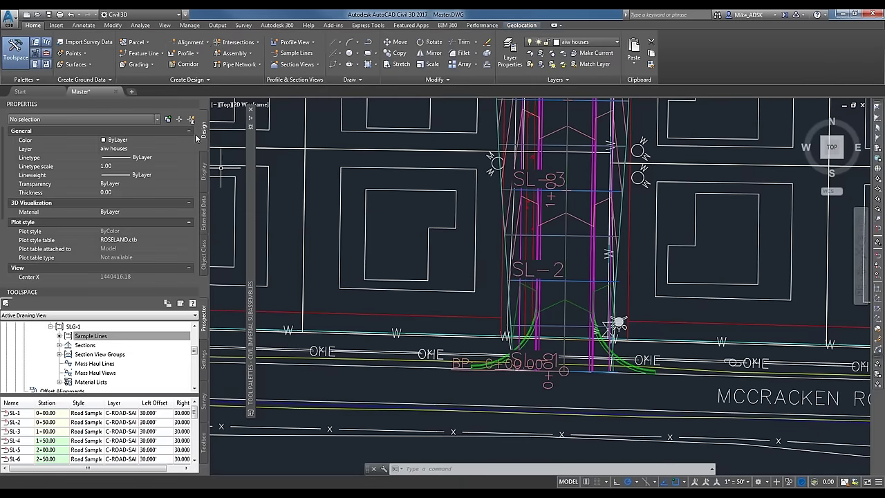
pyautogui.click(242, 65)
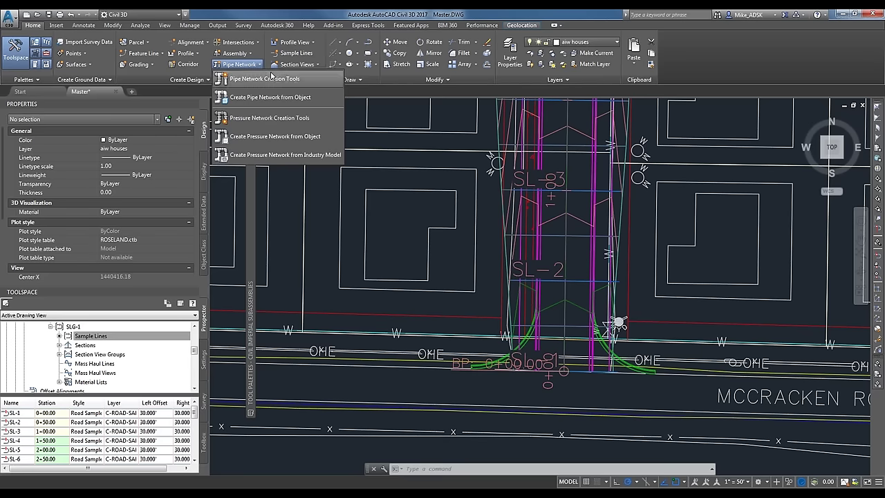
pyautogui.click(296, 79)
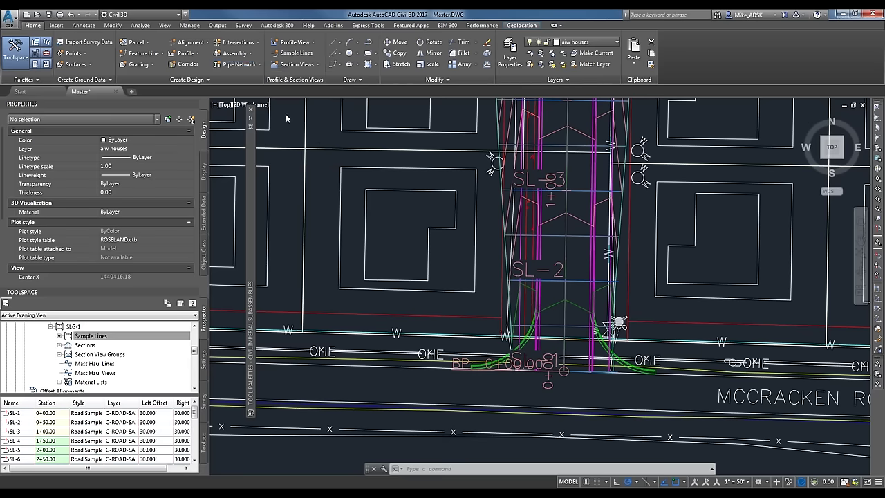
pyautogui.moveTo(347, 150); pyautogui.dragTo(276, 44)
# Step: Create the network with RS STORM WATER PARTS, Top of Proposed Road, Proposed Roadway, and storm/Length Description and Slope labels
pyautogui.click(345, 123)
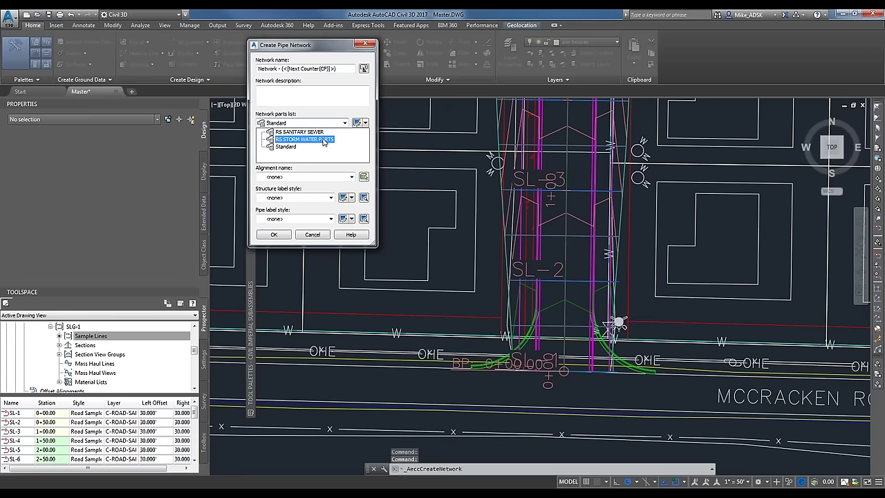
pyautogui.click(316, 141)
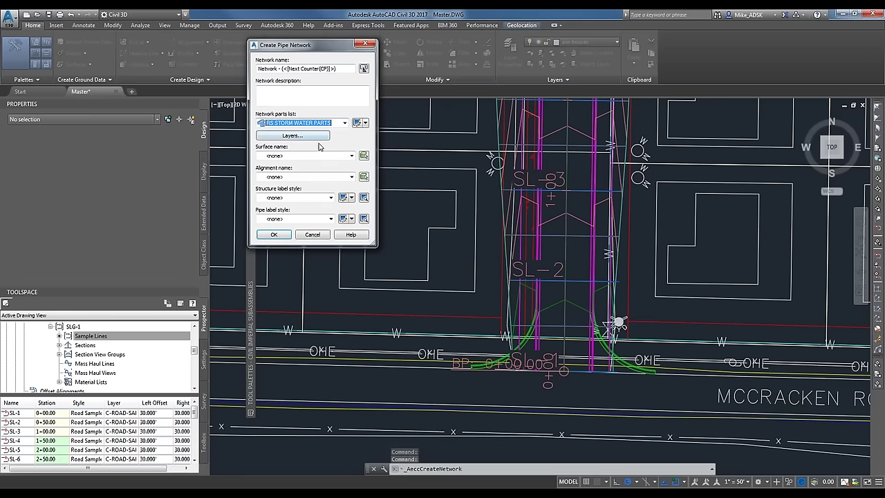
pyautogui.click(305, 155)
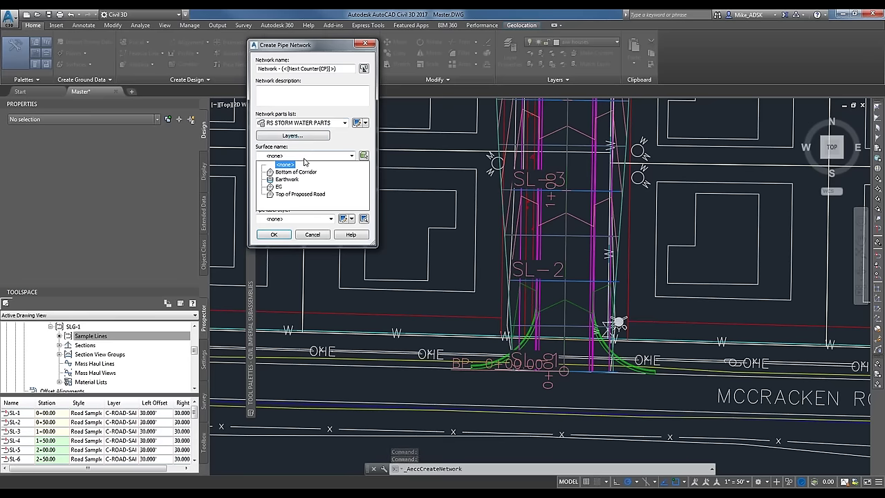
pyautogui.click(298, 196)
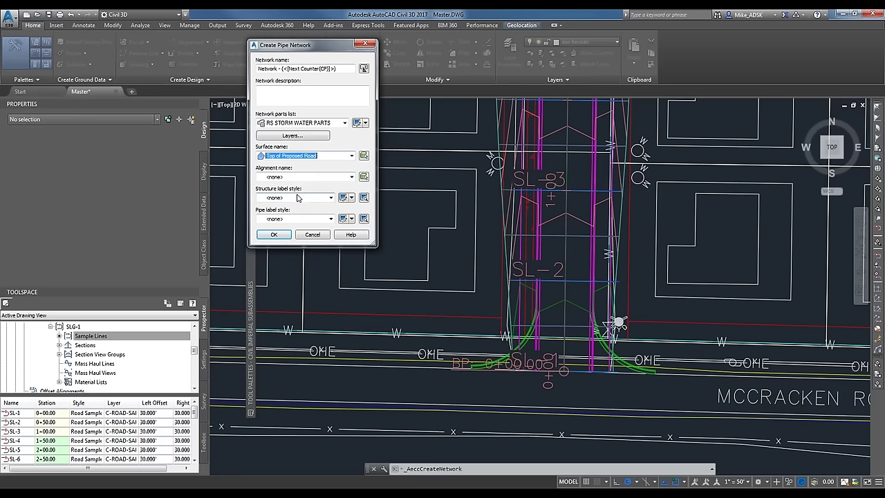
pyautogui.click(308, 177)
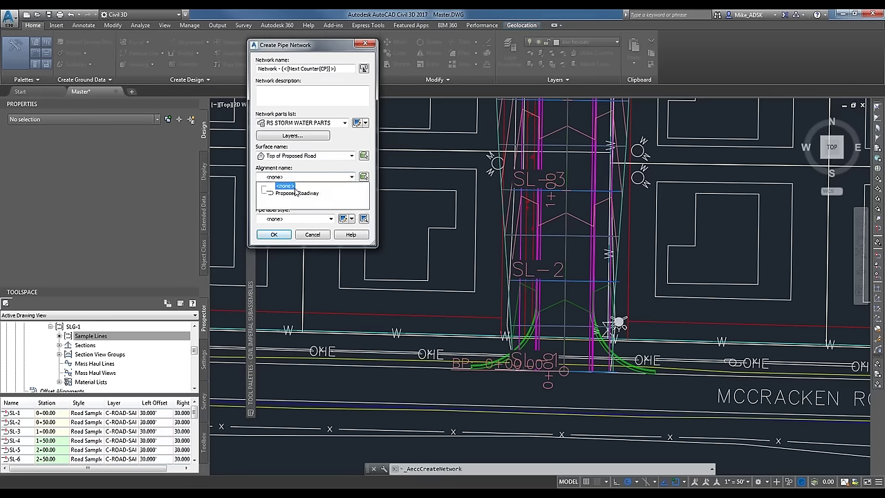
pyautogui.click(287, 196)
pyautogui.click(294, 197)
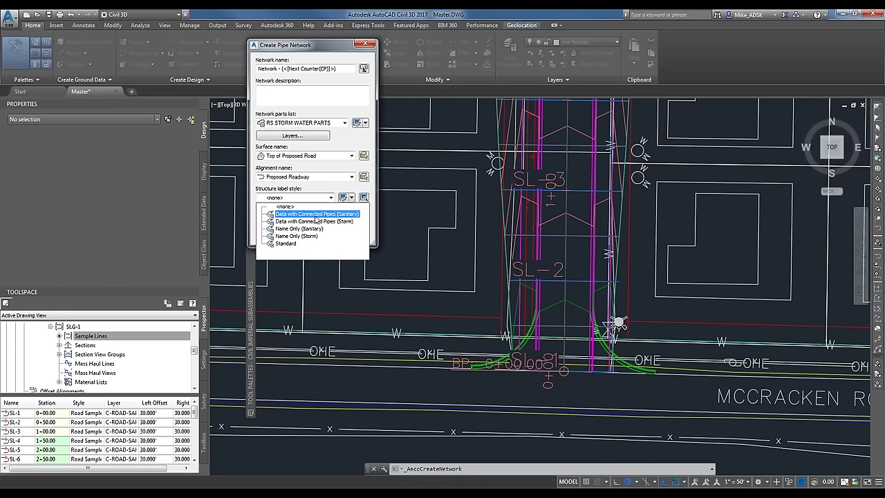
pyautogui.click(306, 223)
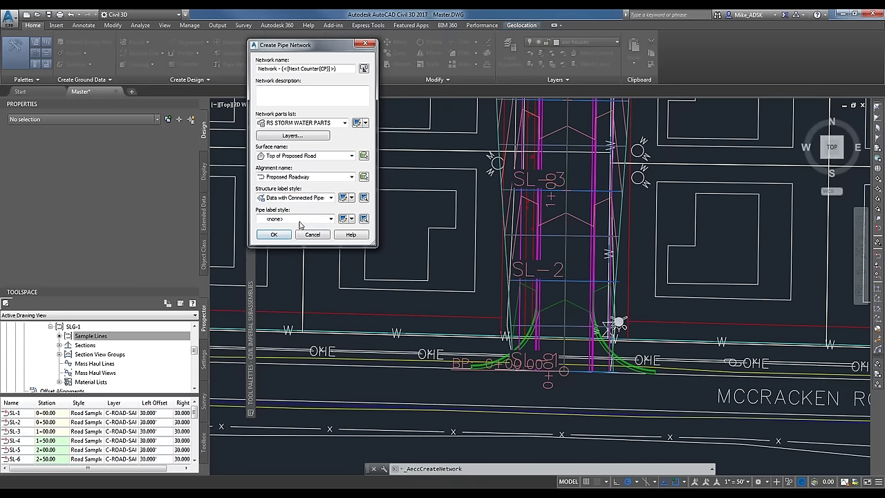
pyautogui.click(302, 219)
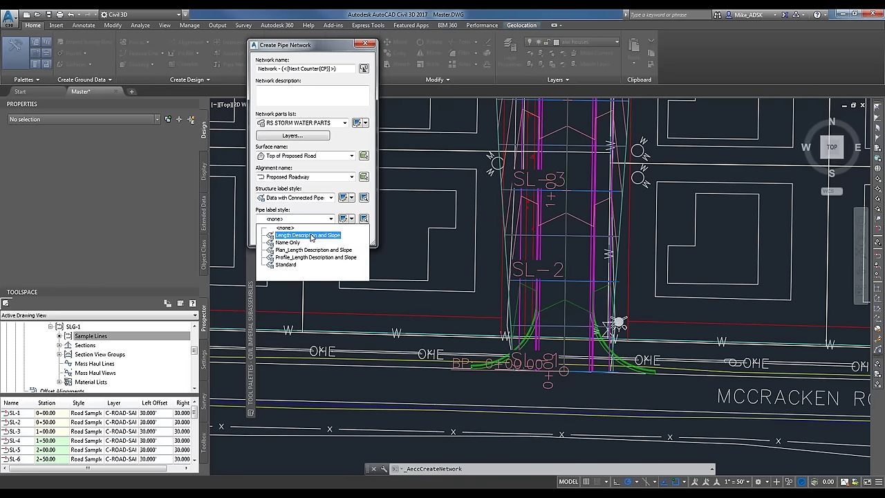
pyautogui.click(320, 236)
pyautogui.click(274, 234)
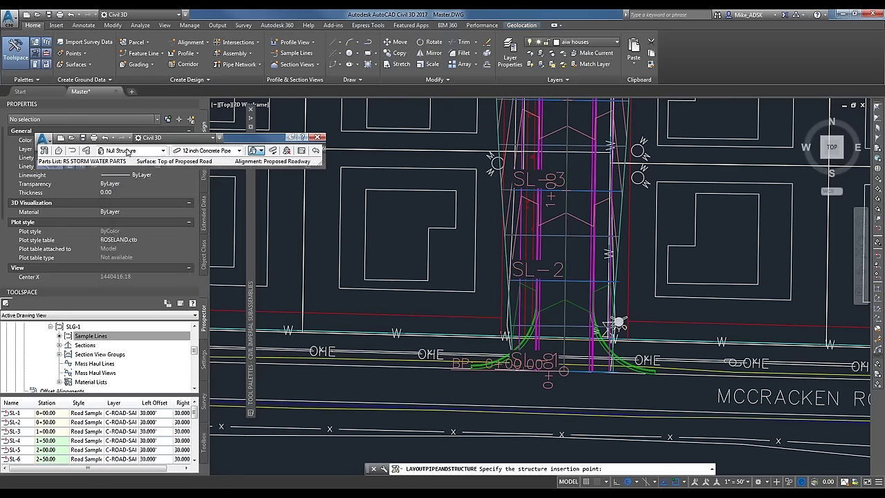
# Step: Choose the 24 x 24 inch Rectangular structure and 15 inch Concrete Pipe for layout
pyautogui.click(128, 152)
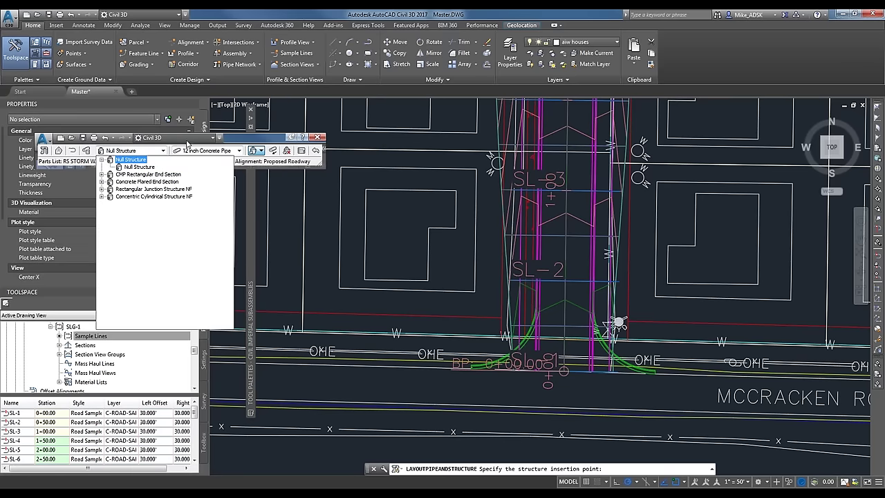
pyautogui.moveTo(259, 143)
pyautogui.mouseDown()
pyautogui.moveTo(458, 93)
pyautogui.moveTo(464, 125)
pyautogui.mouseUp()
pyautogui.click(345, 129)
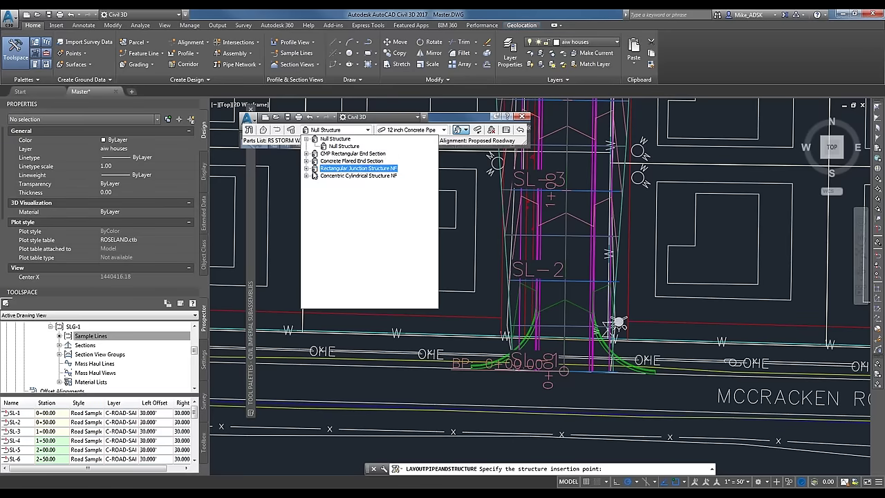
pyautogui.click(307, 170)
pyautogui.click(360, 149)
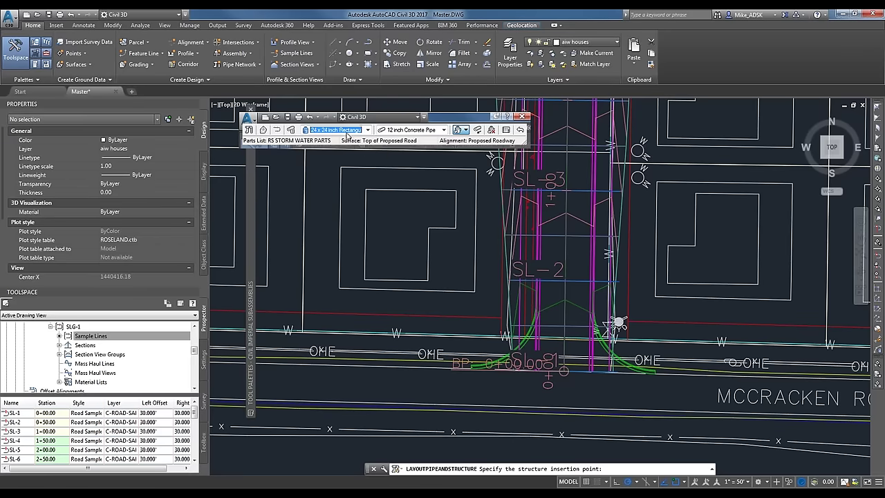
pyautogui.click(443, 130)
pyautogui.click(425, 151)
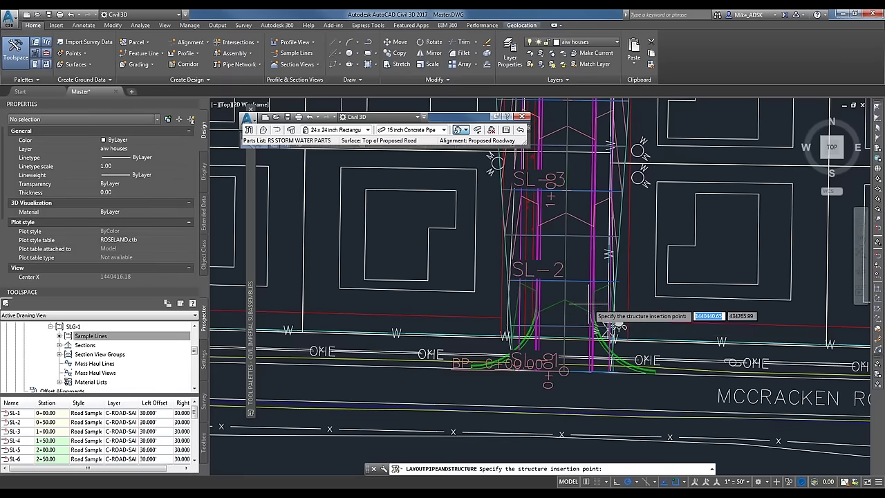
# Step: Place connected structures at stations 0+50, 1+50, 2+50 and 3+50, alternating sides
pyautogui.scroll(2, 602, 304)
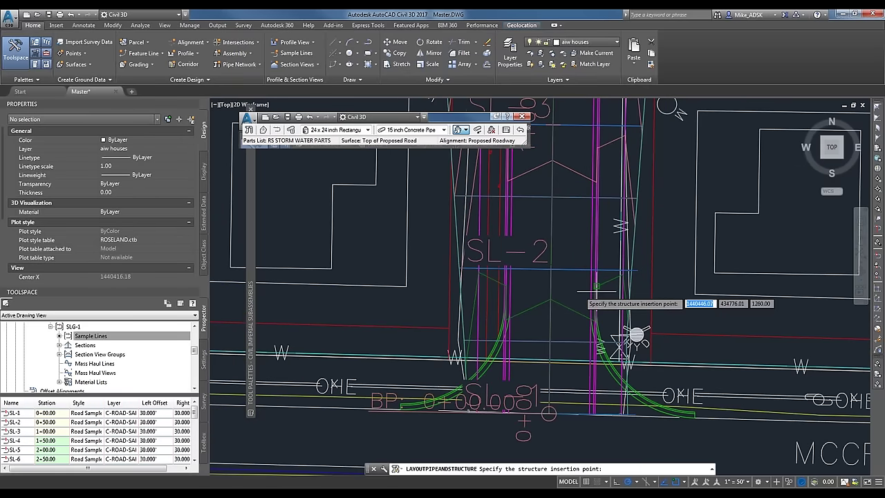
pyautogui.scroll(2, 597, 289)
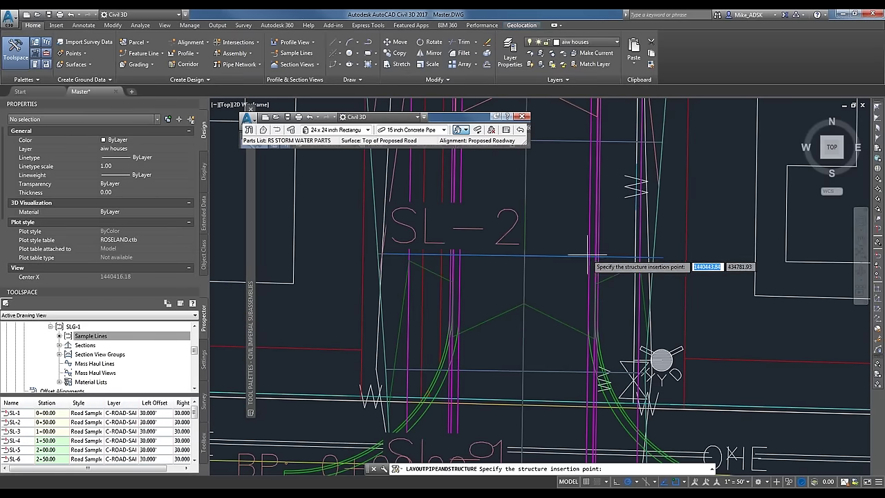
pyautogui.click(588, 259)
pyautogui.scroll(-4, 551, 315)
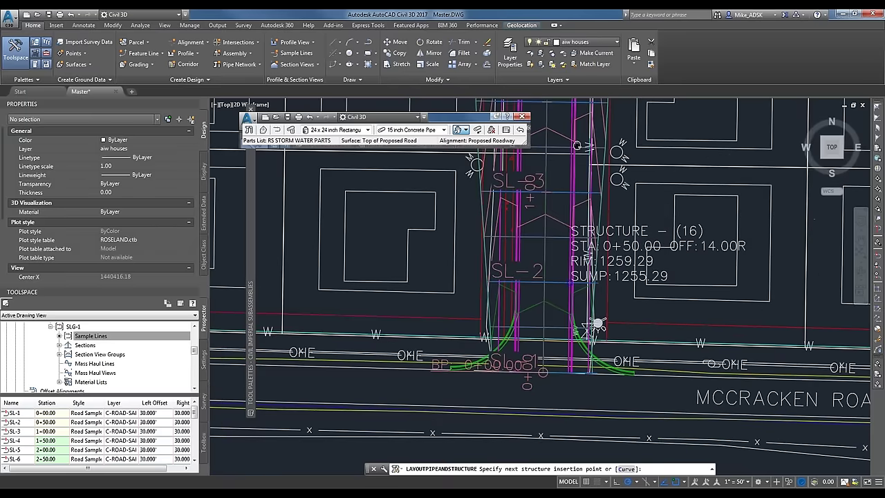
pyautogui.moveTo(559, 296); pyautogui.dragTo(564, 381, button='middle')
pyautogui.scroll(4, 560, 228)
pyautogui.click(551, 205)
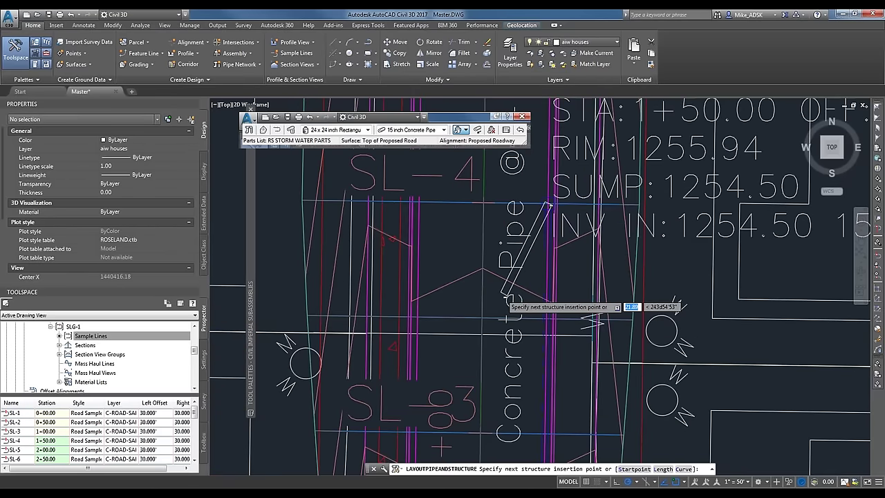
pyautogui.scroll(-4, 508, 297)
pyautogui.moveTo(468, 157); pyautogui.dragTo(492, 240, button='middle')
pyautogui.scroll(5, 491, 238)
pyautogui.click(495, 236)
pyautogui.scroll(-3, 592, 135)
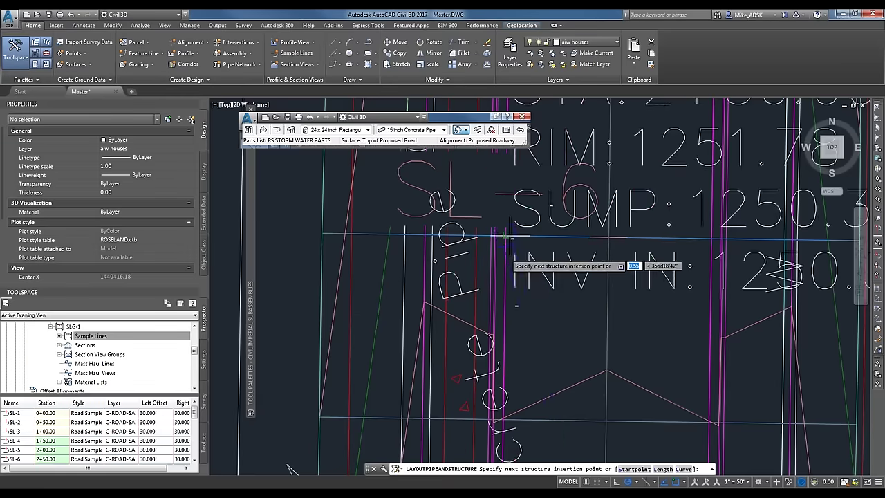
pyautogui.moveTo(591, 135)
pyautogui.mouseDown(button='middle')
pyautogui.moveTo(592, 243)
pyautogui.moveTo(542, 352)
pyautogui.mouseUp(button='middle')
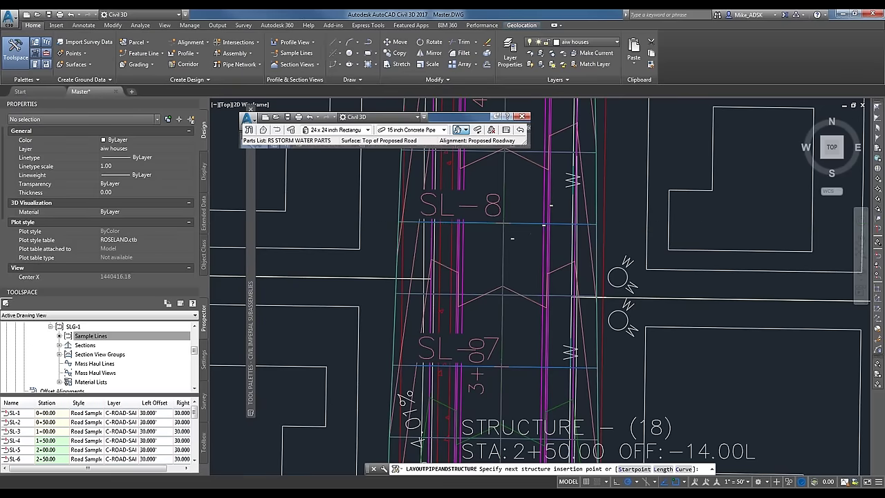
pyautogui.click(542, 226)
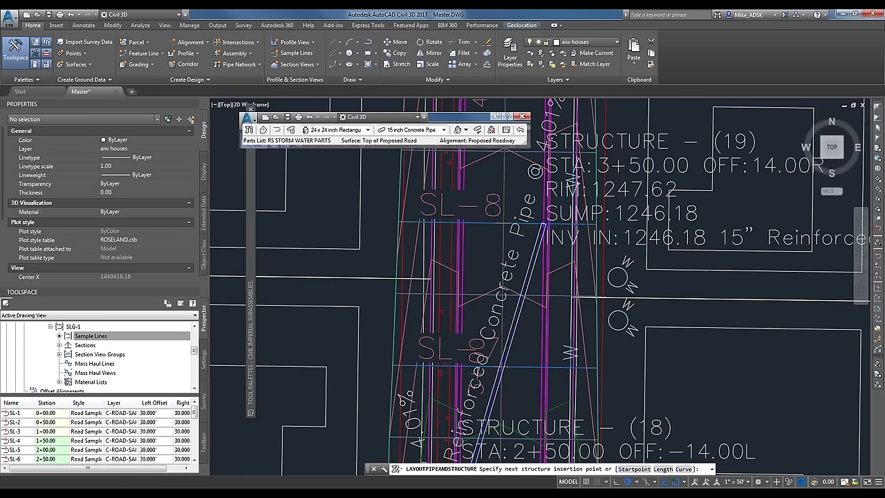
pyautogui.press('Return')
# Step: Review structures (17) through (19) and select structure (19) to inspect its properties
pyautogui.scroll(-2, 540, 287)
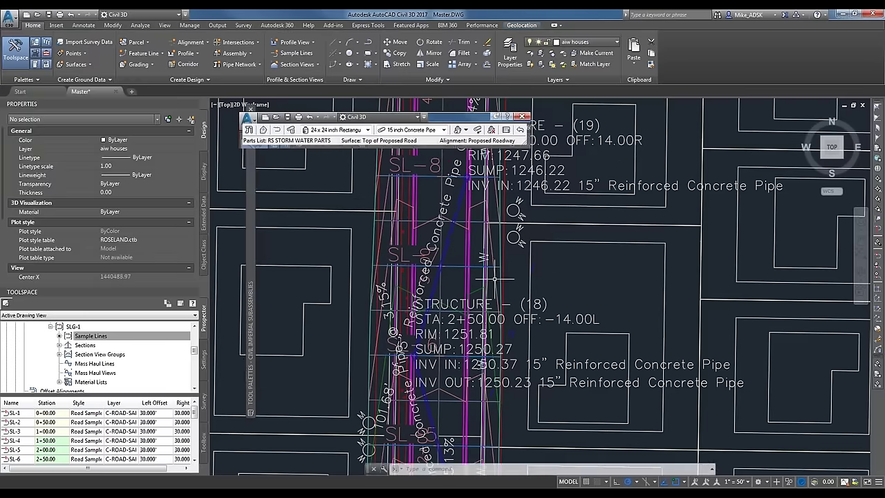
pyautogui.moveTo(449, 277); pyautogui.dragTo(536, 401, button='middle')
pyautogui.scroll(-2, 546, 226)
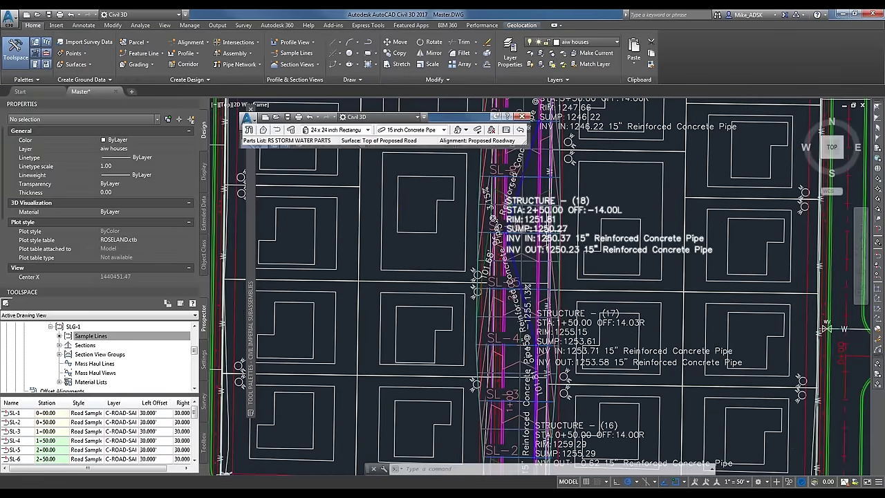
pyautogui.scroll(-3, 539, 228)
pyautogui.scroll(5, 525, 221)
pyautogui.click(516, 217)
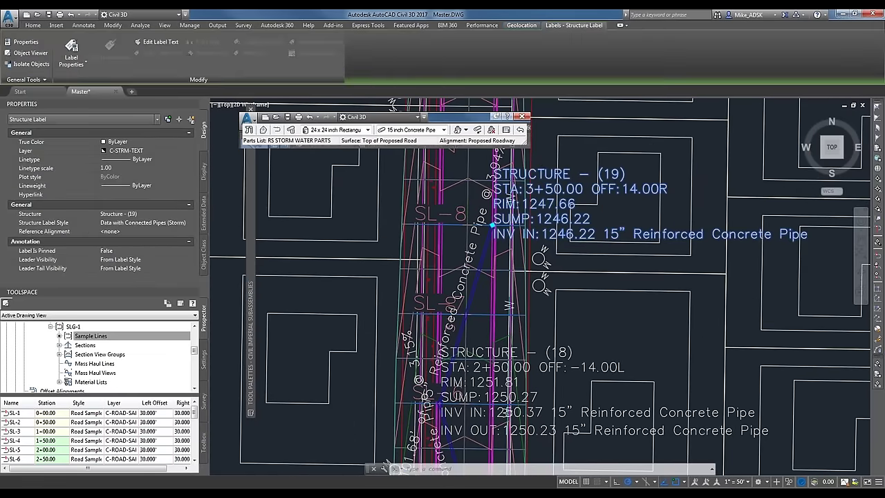
pyautogui.moveTo(674, 122); pyautogui.dragTo(794, 66, button='middle')
pyautogui.scroll(-2, 505, 250)
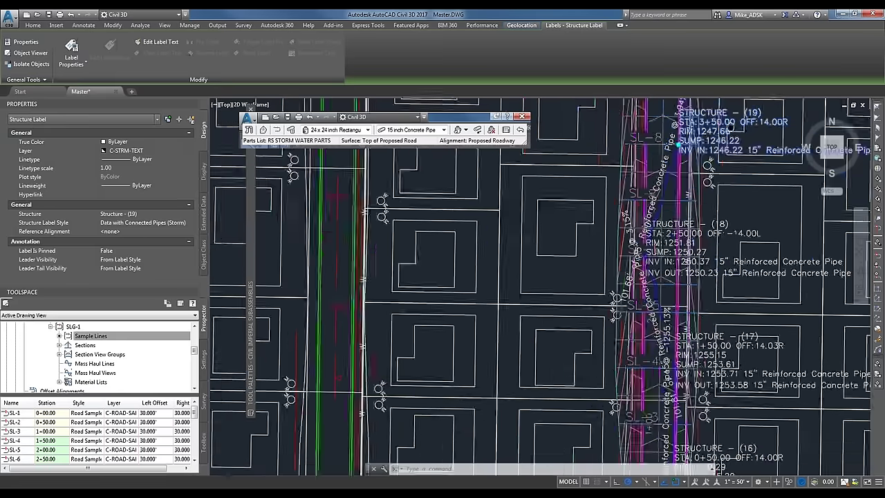
pyautogui.scroll(5, 505, 250)
pyautogui.scroll(8, 505, 251)
pyautogui.click(496, 214)
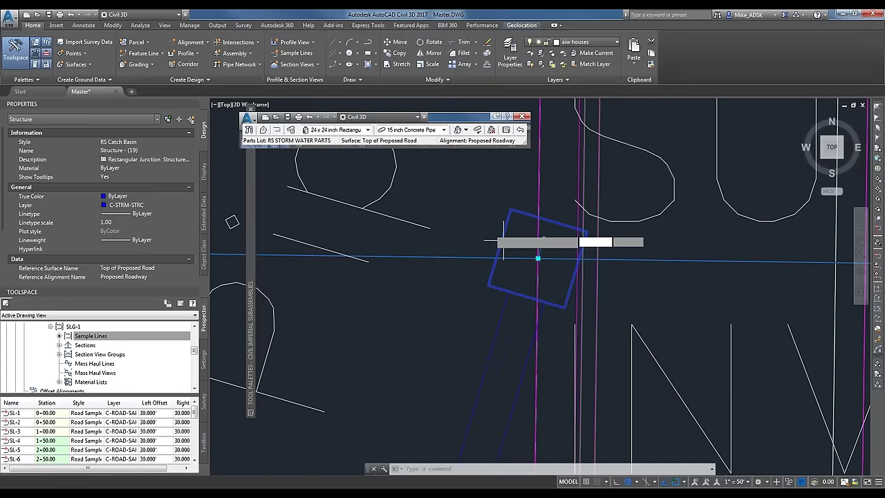
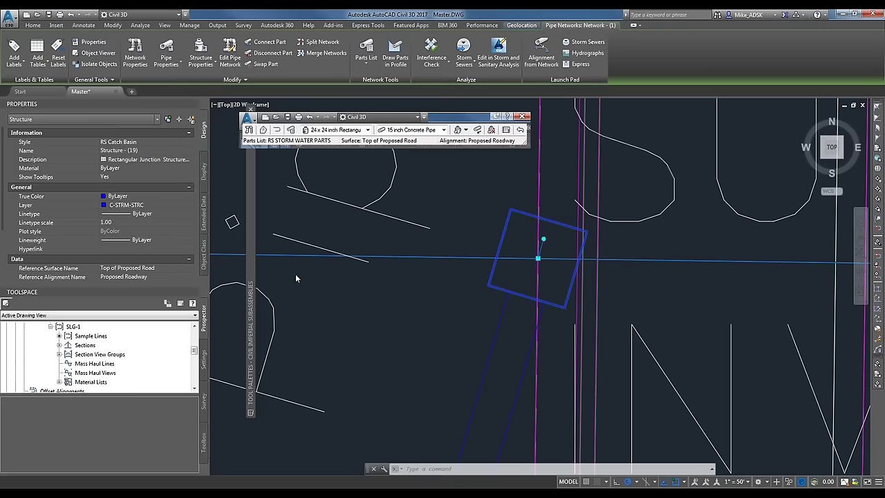
# Step: Present the slide show from slide 9, advancing past the service packs and hotfixes slide
pyautogui.scroll(-1, 121, 390)
pyautogui.scroll(5, 104, 366)
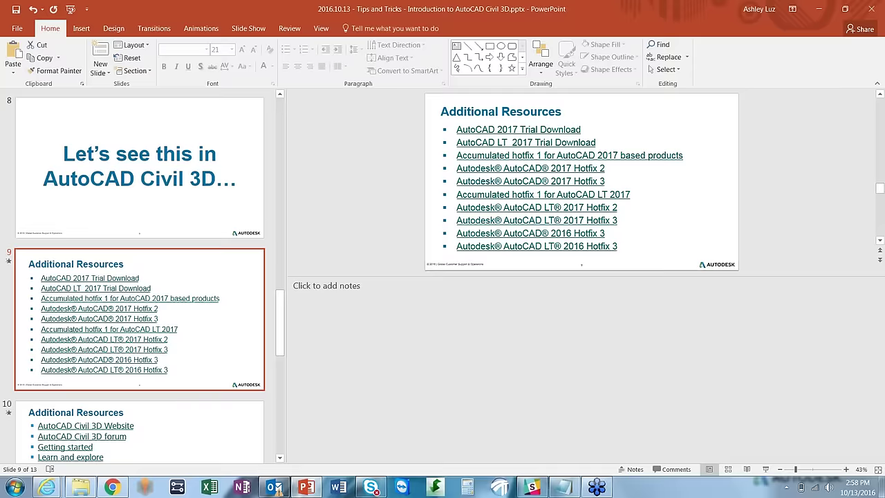
pyautogui.hotkey('alt', 'w')
pyautogui.press('i')
pyautogui.hotkey('shift', 'F5')
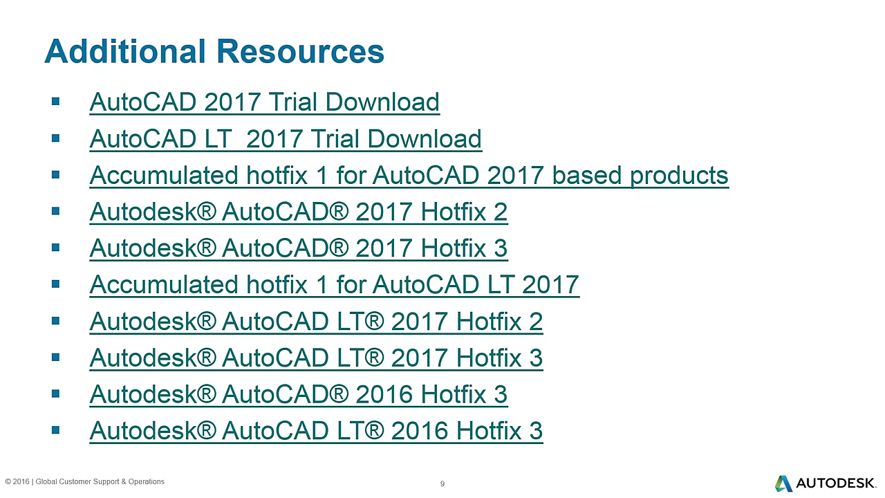
pyautogui.press('Right')
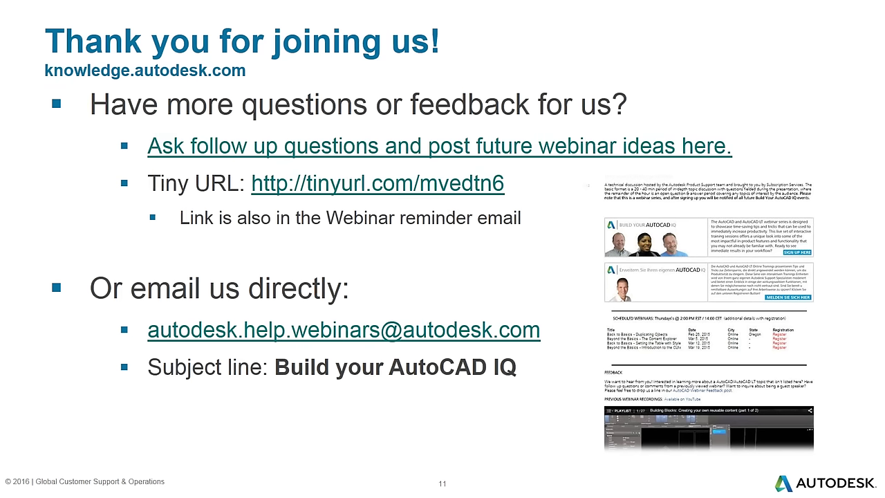
# Step: Advance through the Q&A slide to the final Autodesk logo and trademark slide
pyautogui.press('Right')
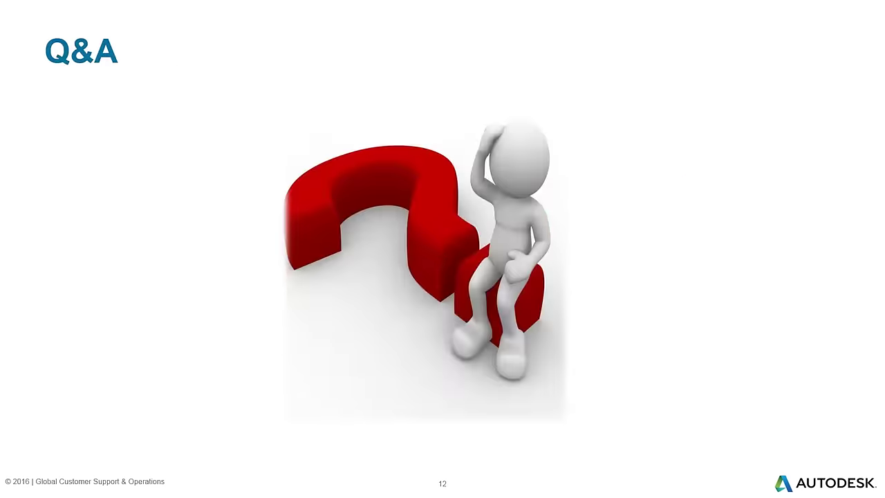
pyautogui.press('Right')
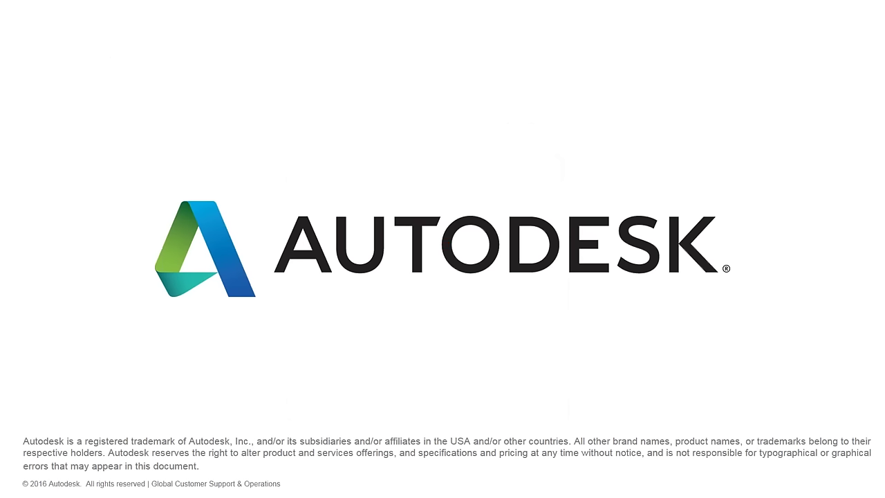